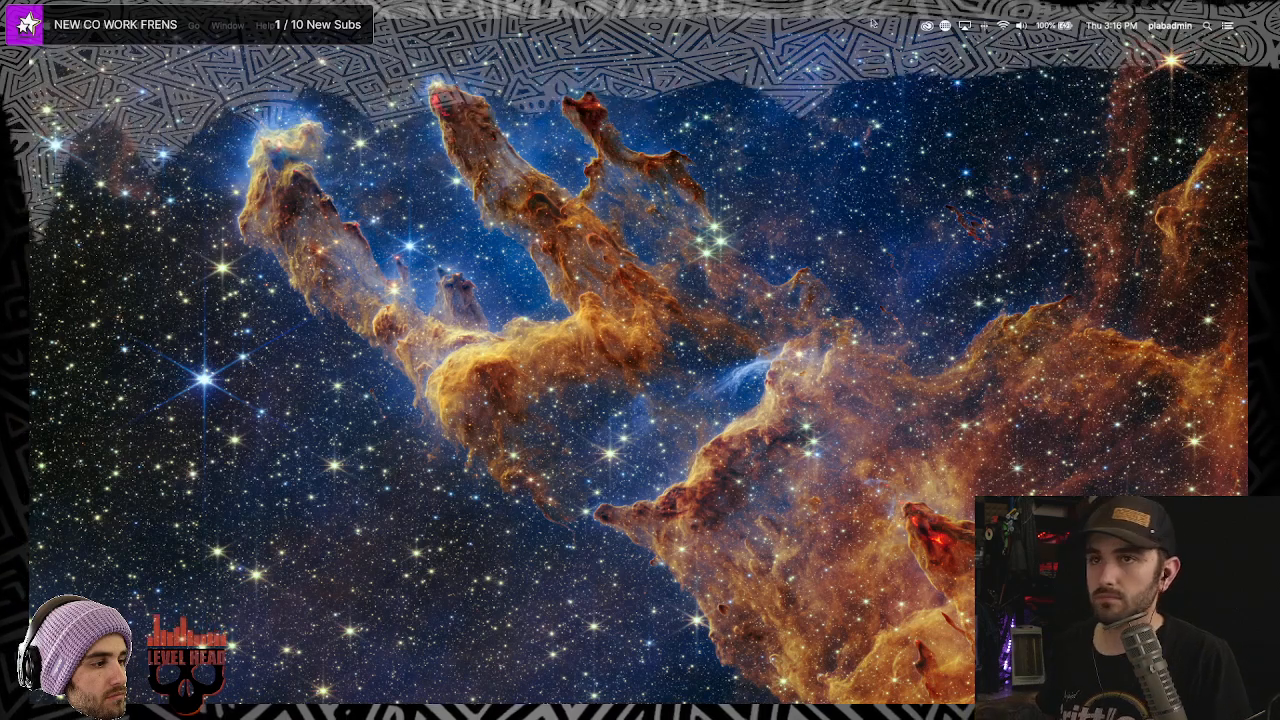
- Maximize the Edge window and search Google for soundflower
{"action": "mouse_move", "coordinate": [579, 684]}
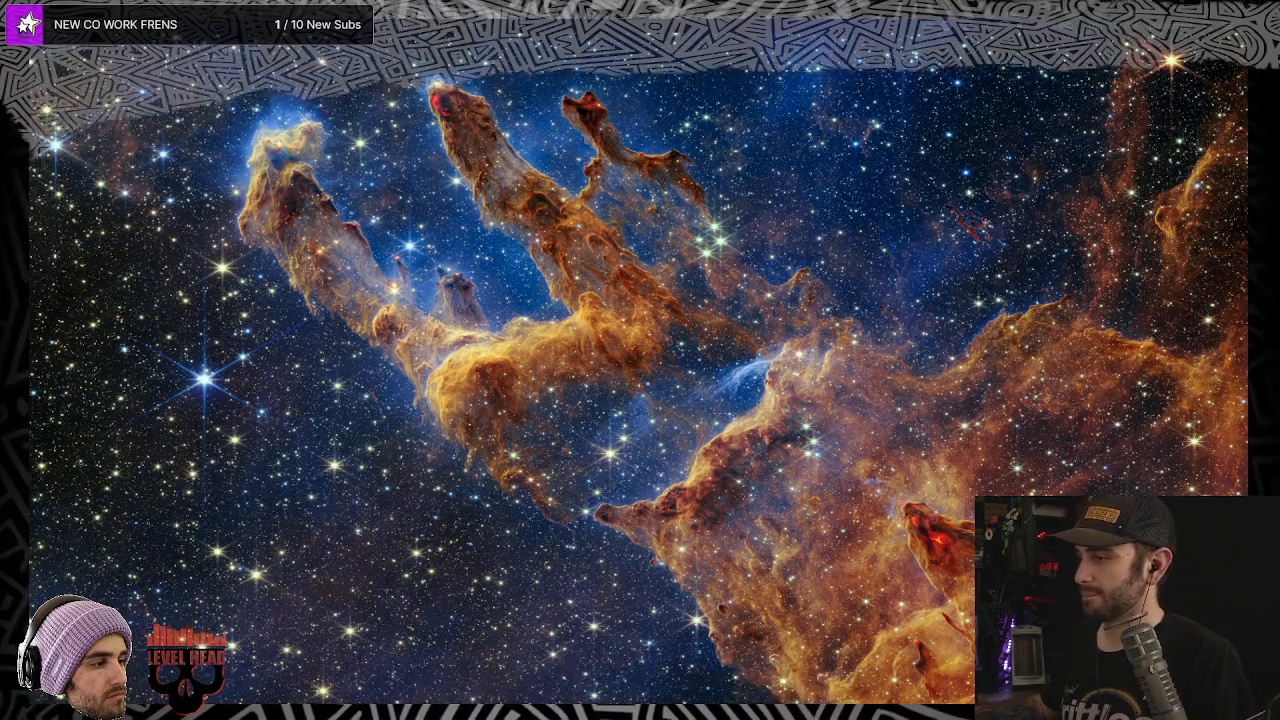
{"action": "left_click_drag", "start_coordinate": [1245, 71], "coordinate": [633, 71]}
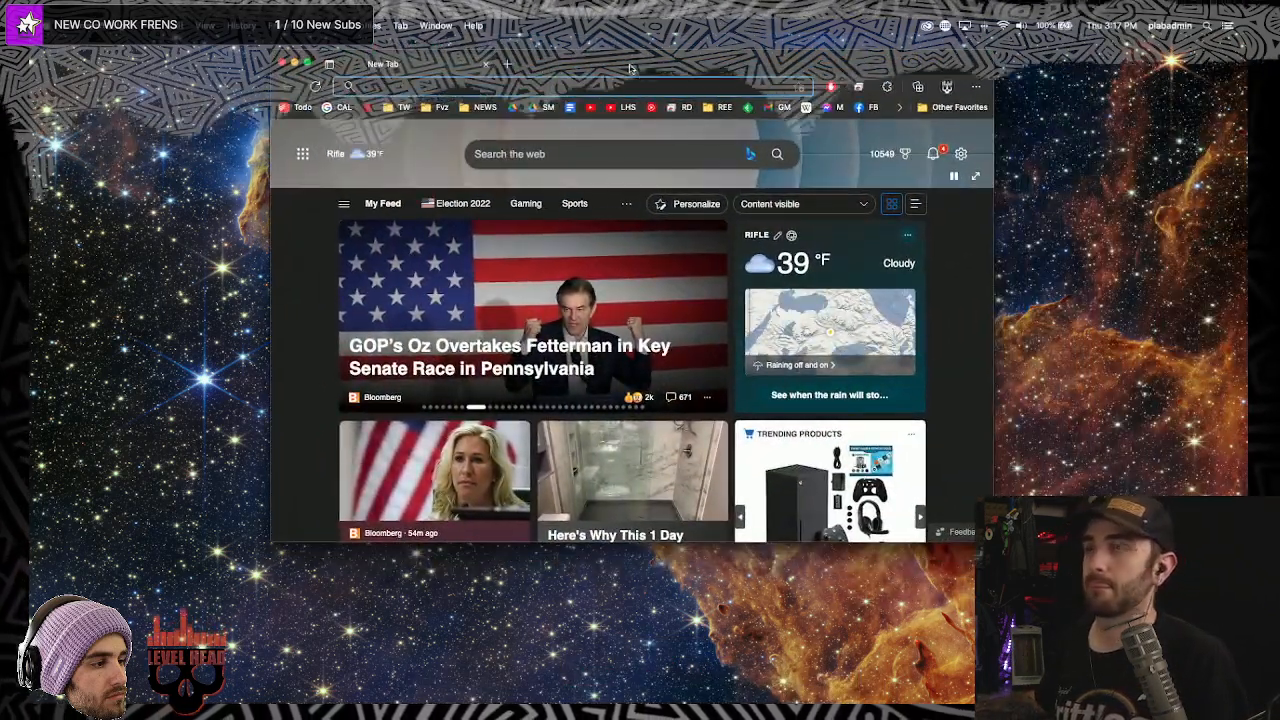
{"action": "double_click", "coordinate": [633, 70]}
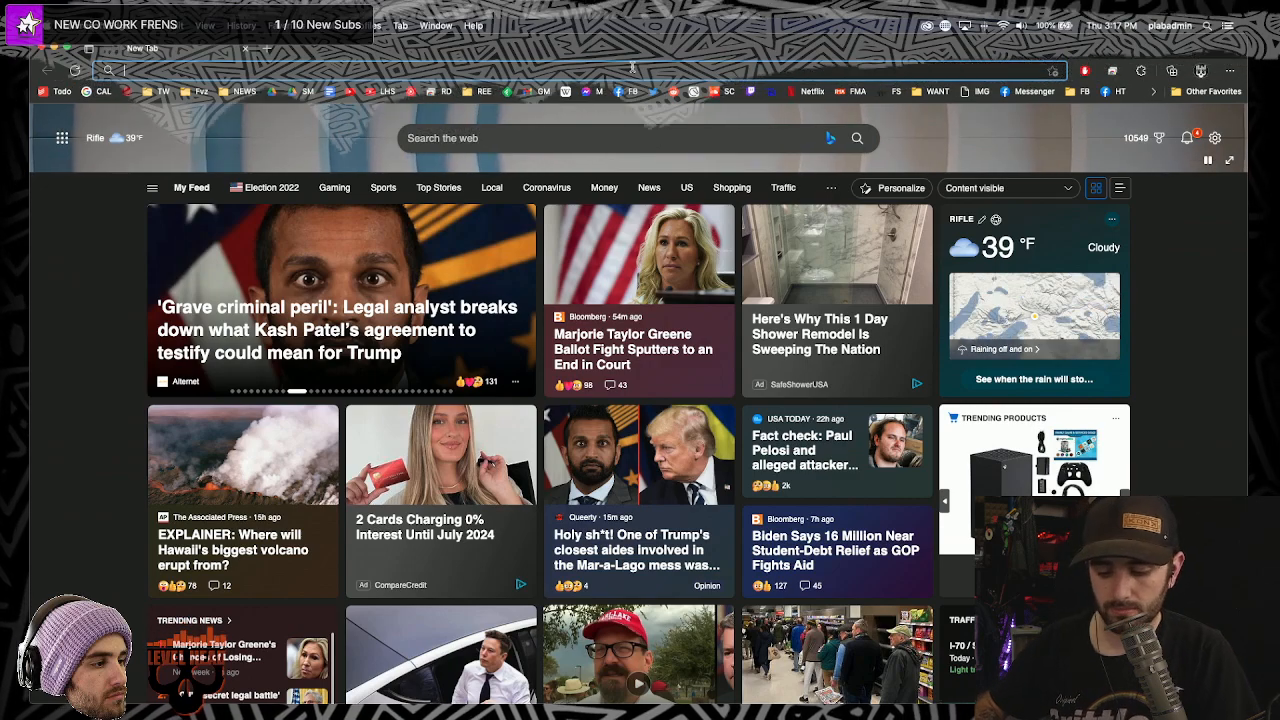
{"action": "type", "text": "soundl"}
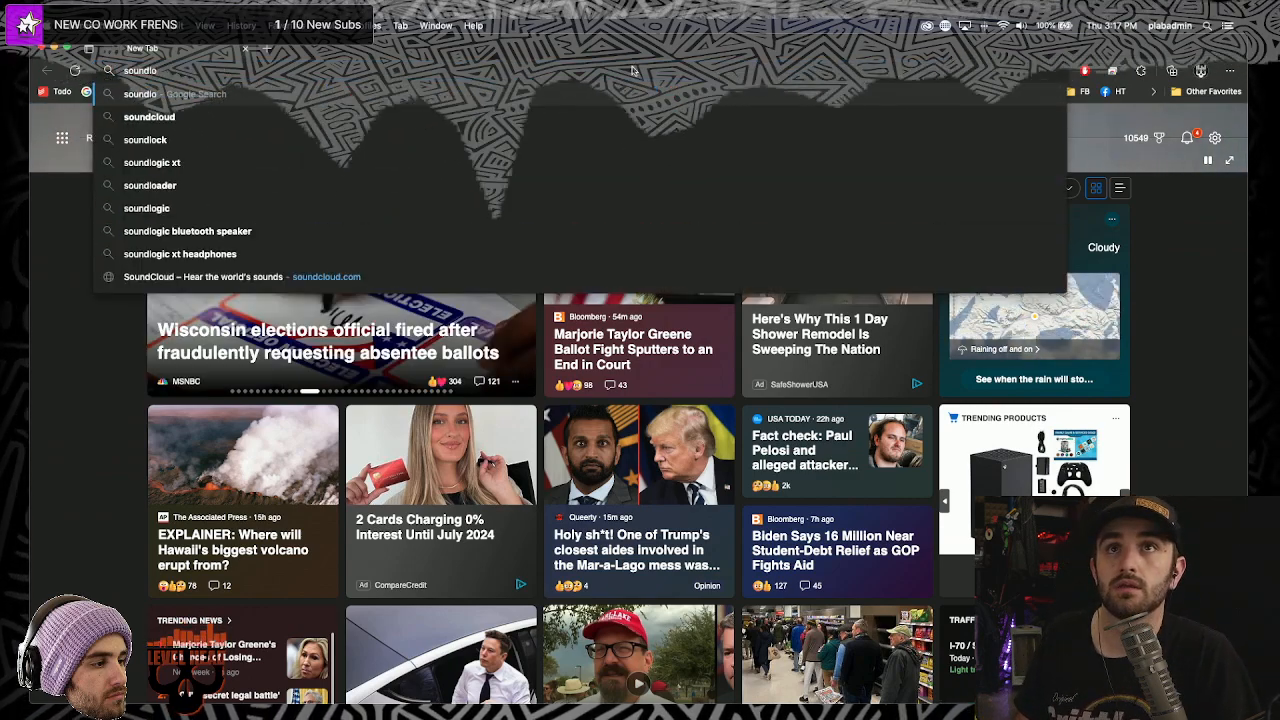
{"action": "key", "text": "BackSpace"}
{"action": "type", "text": "flower"}
{"action": "key", "text": "Return"}
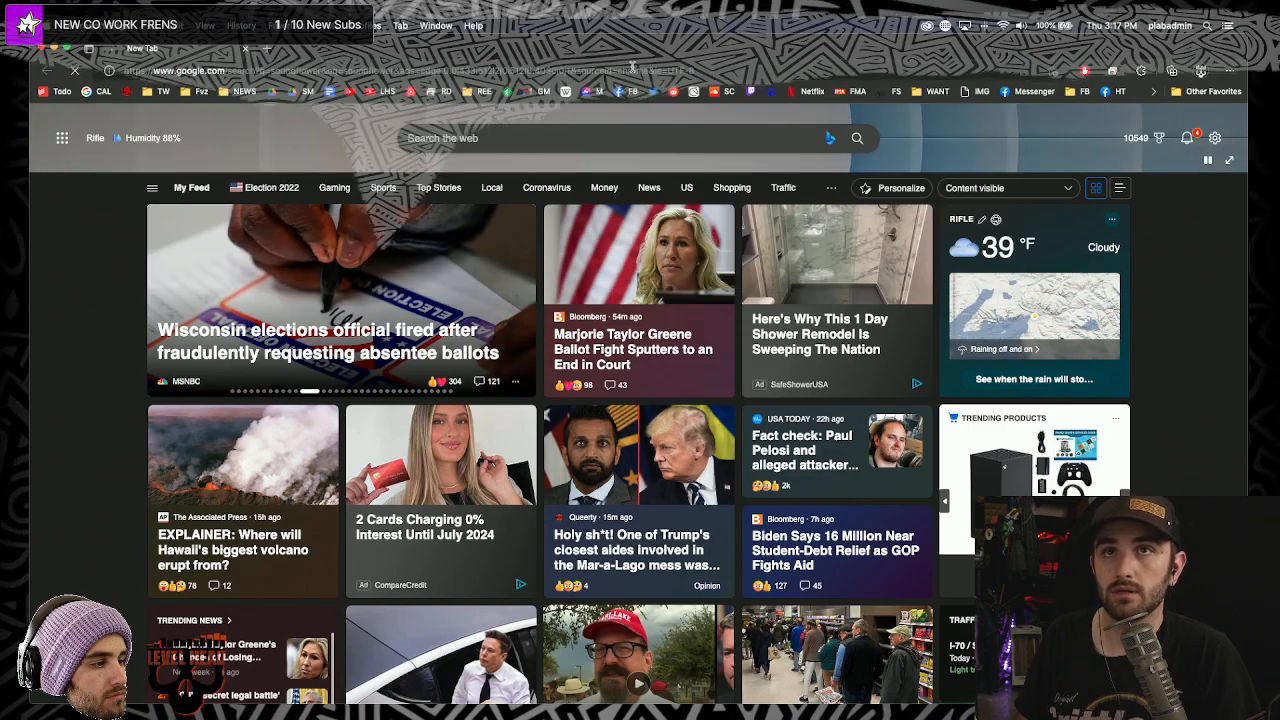
- In a new tab, search Google for blackhole audio and scroll the results
{"action": "key", "text": "super+t"}
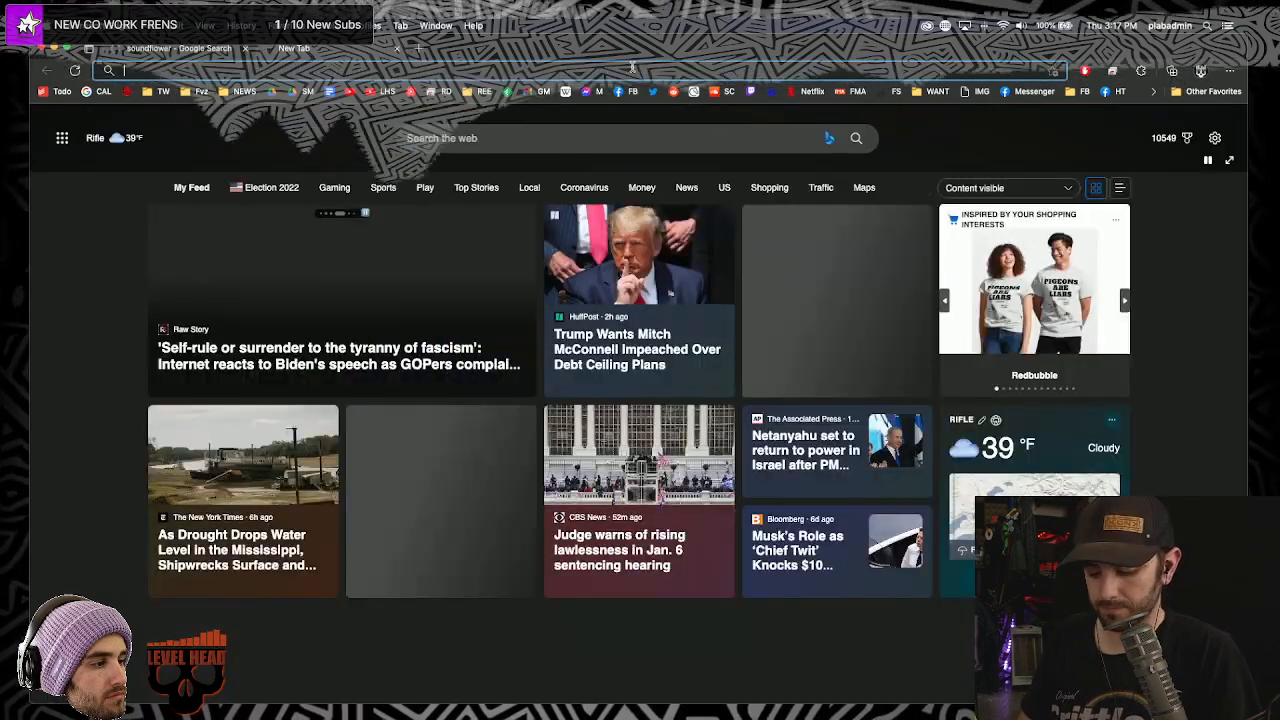
{"action": "type", "text": "blackhole audio"}
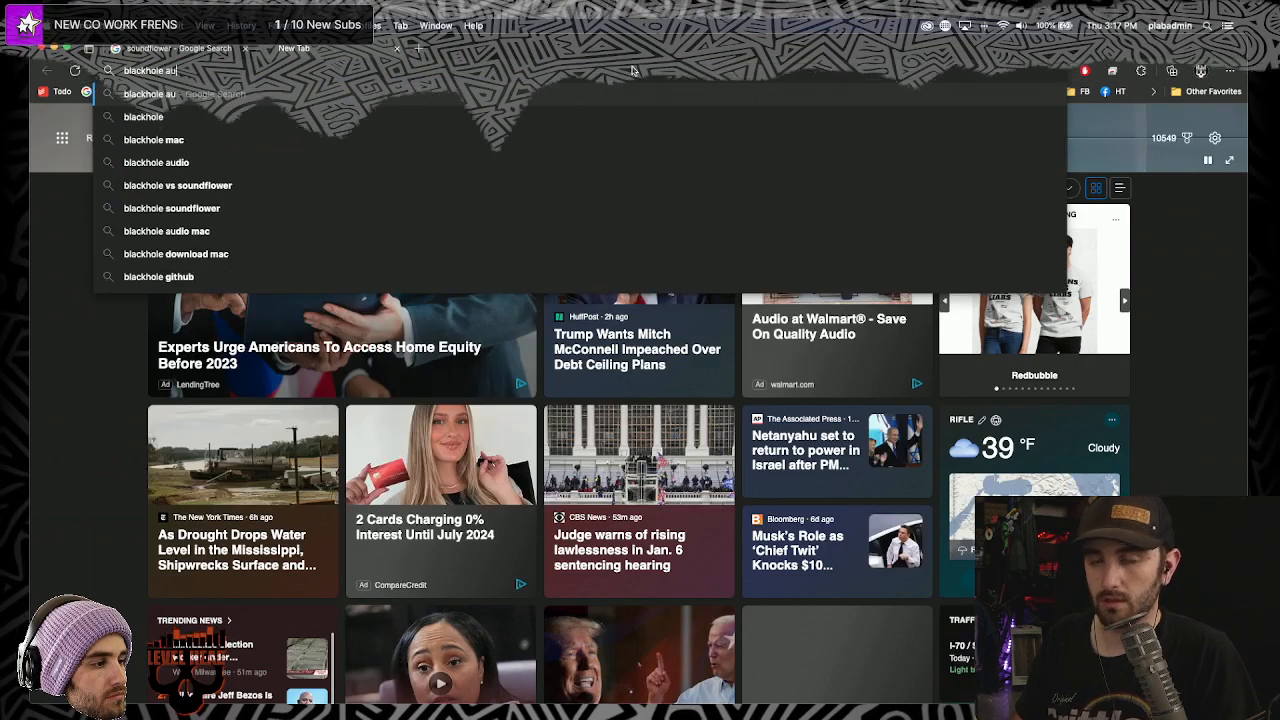
{"action": "key", "text": "Return"}
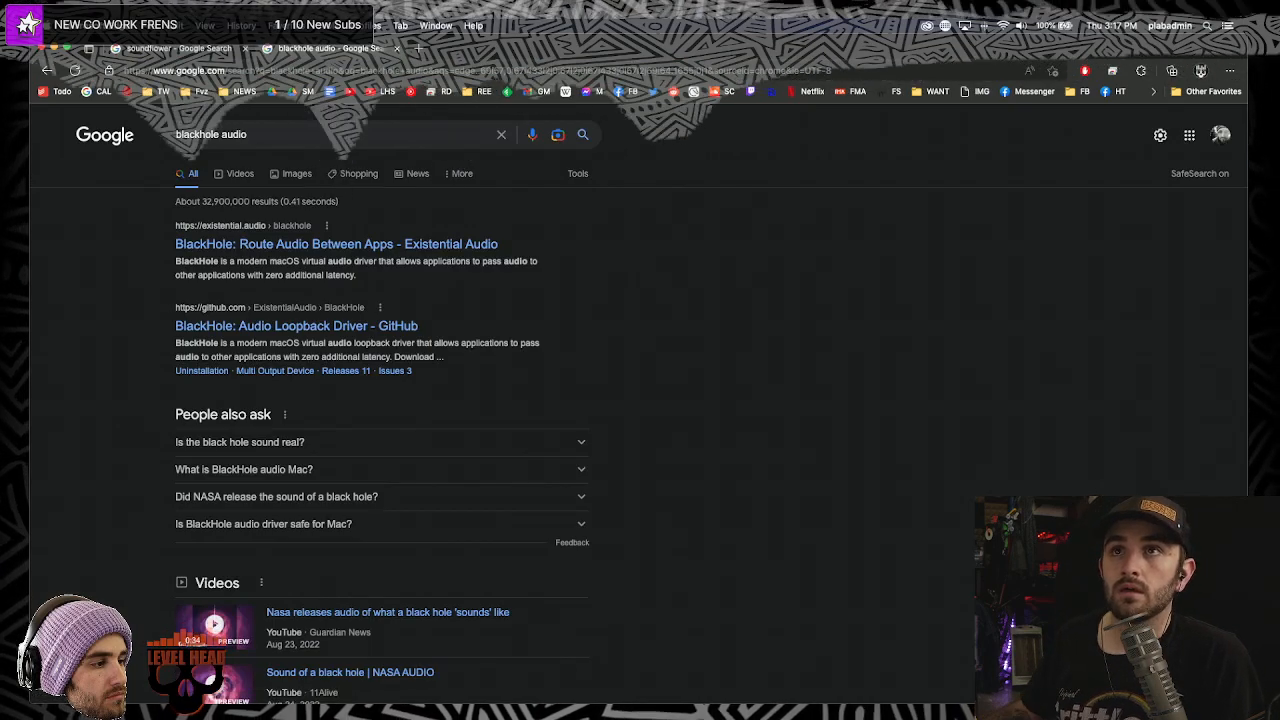
{"action": "scroll", "coordinate": [378, 244], "scroll_direction": "down", "scroll_amount": 1}
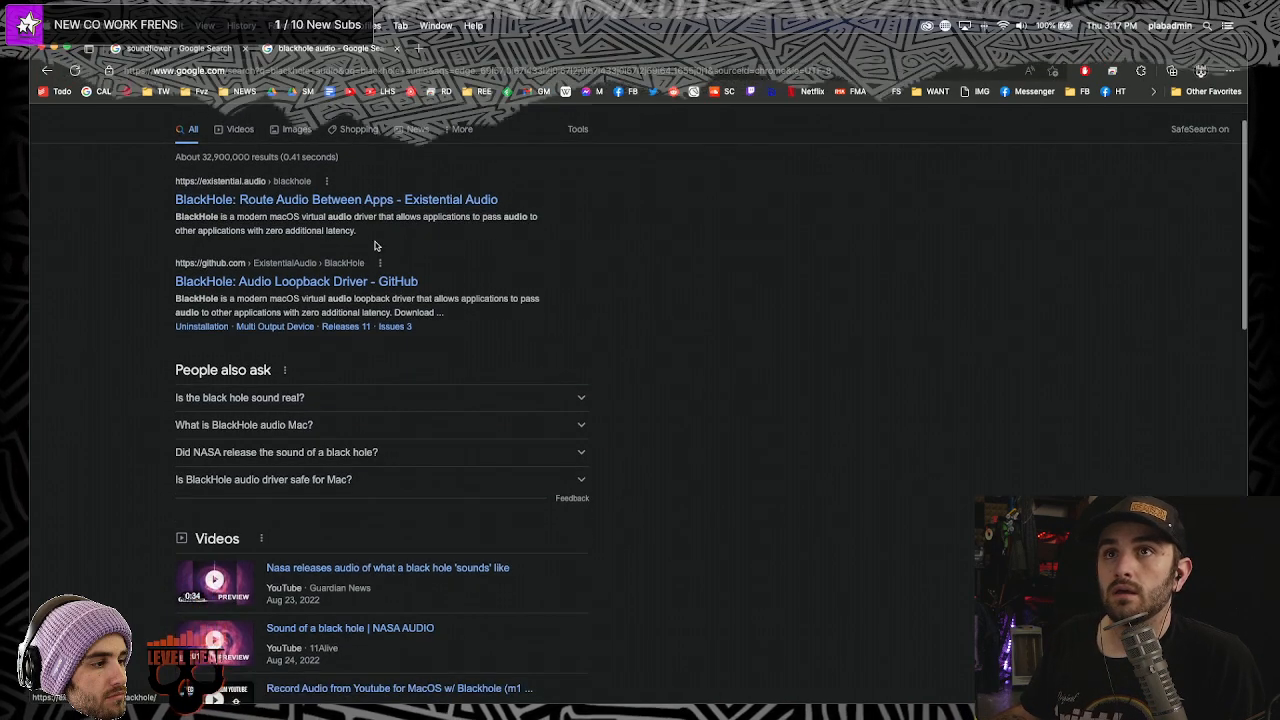
- Open the BlackHole: Route Audio Between Apps result and click its Download link
{"action": "left_click", "coordinate": [354, 204]}
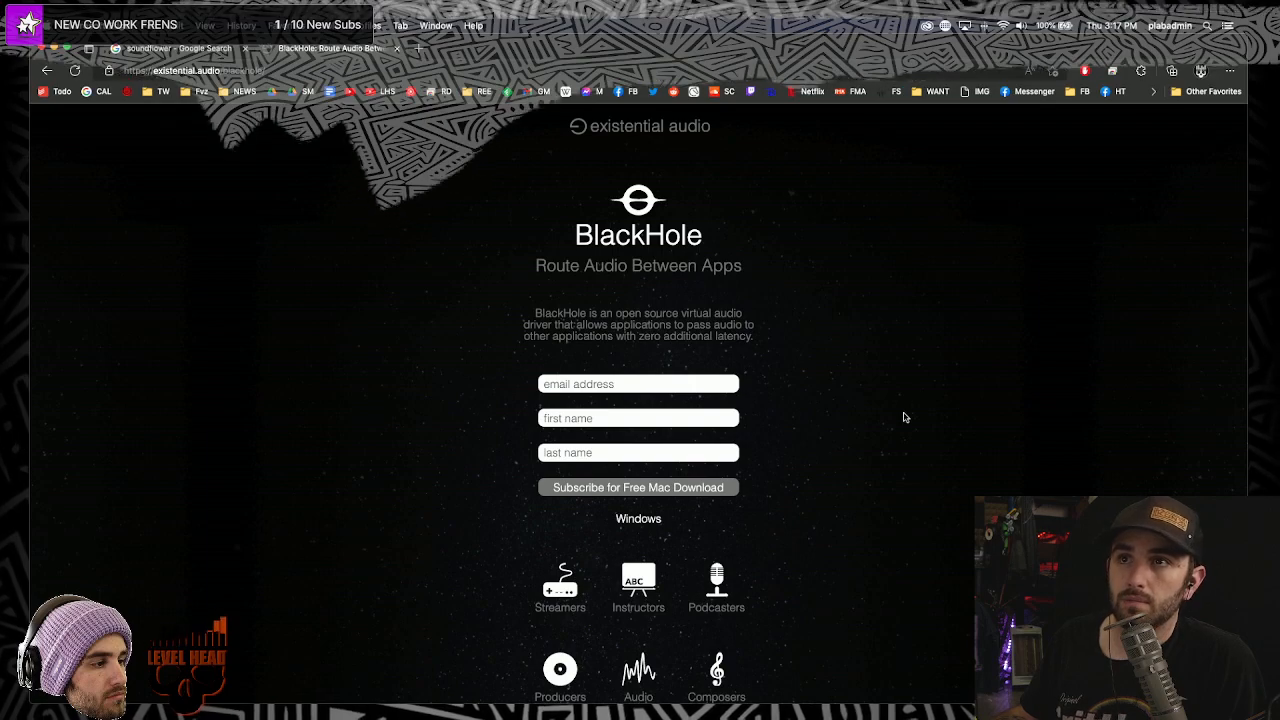
{"action": "scroll", "coordinate": [765, 361], "scroll_direction": "down", "scroll_amount": 2}
{"action": "scroll", "coordinate": [764, 361], "scroll_direction": "down", "scroll_amount": 5}
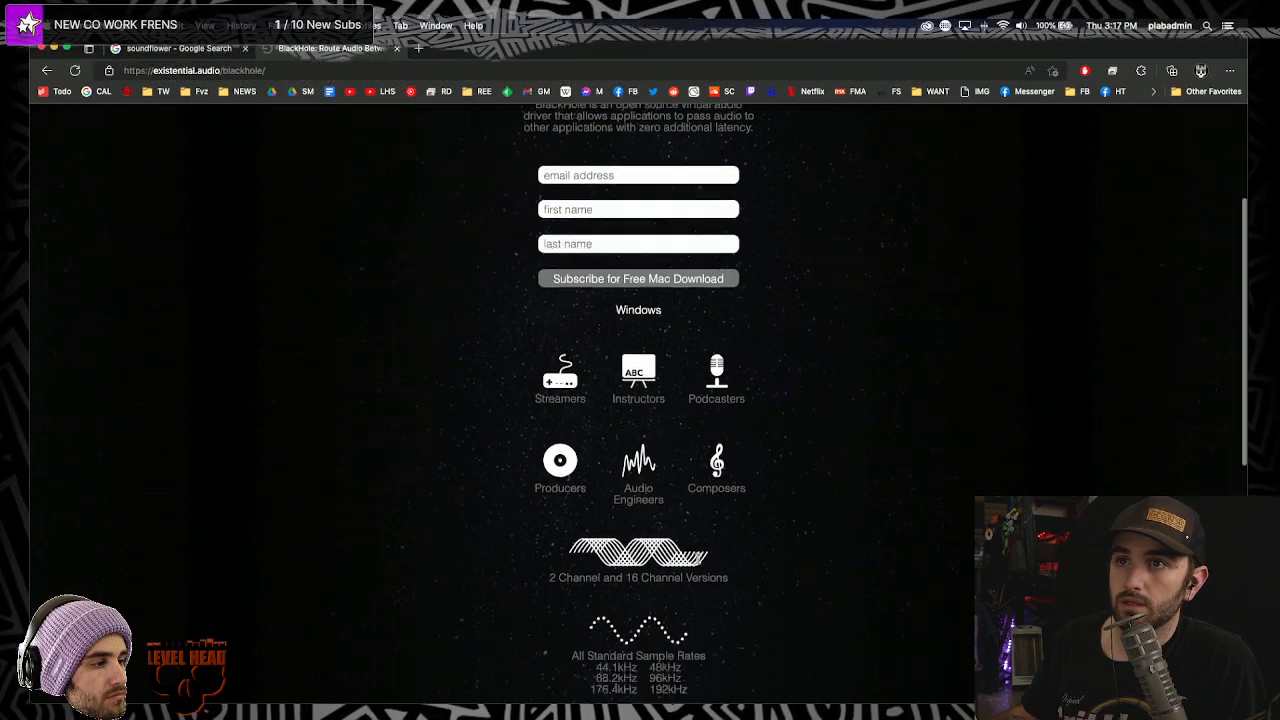
{"action": "scroll", "coordinate": [698, 558], "scroll_direction": "down", "scroll_amount": 6}
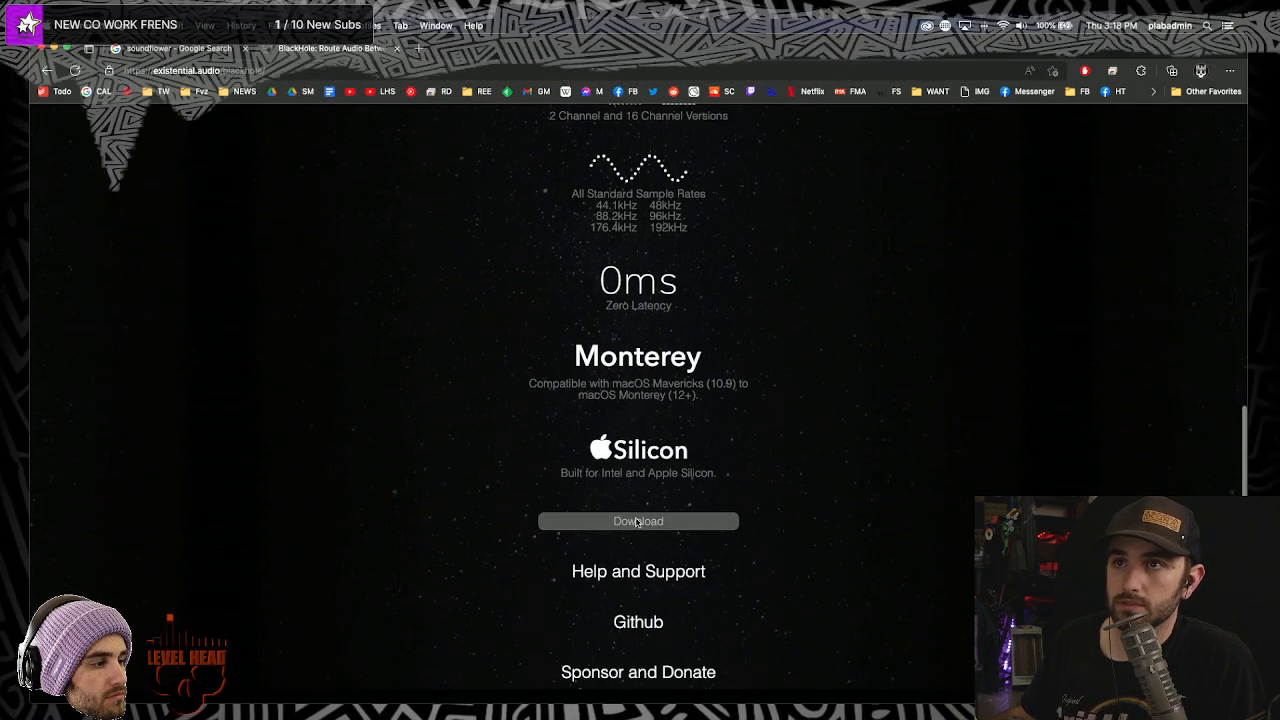
{"action": "left_click", "coordinate": [636, 521]}
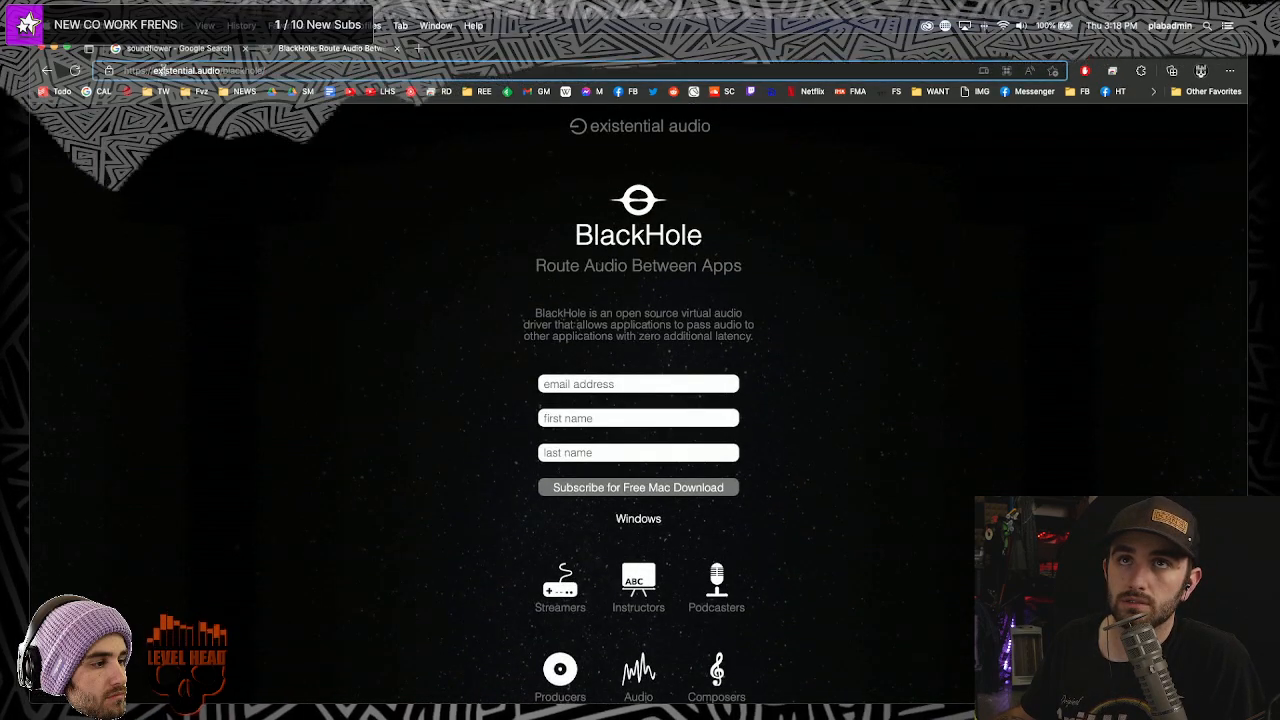
- Scroll the existential.audio product page and request the BlackHole download again
{"action": "left_click", "coordinate": [153, 70]}
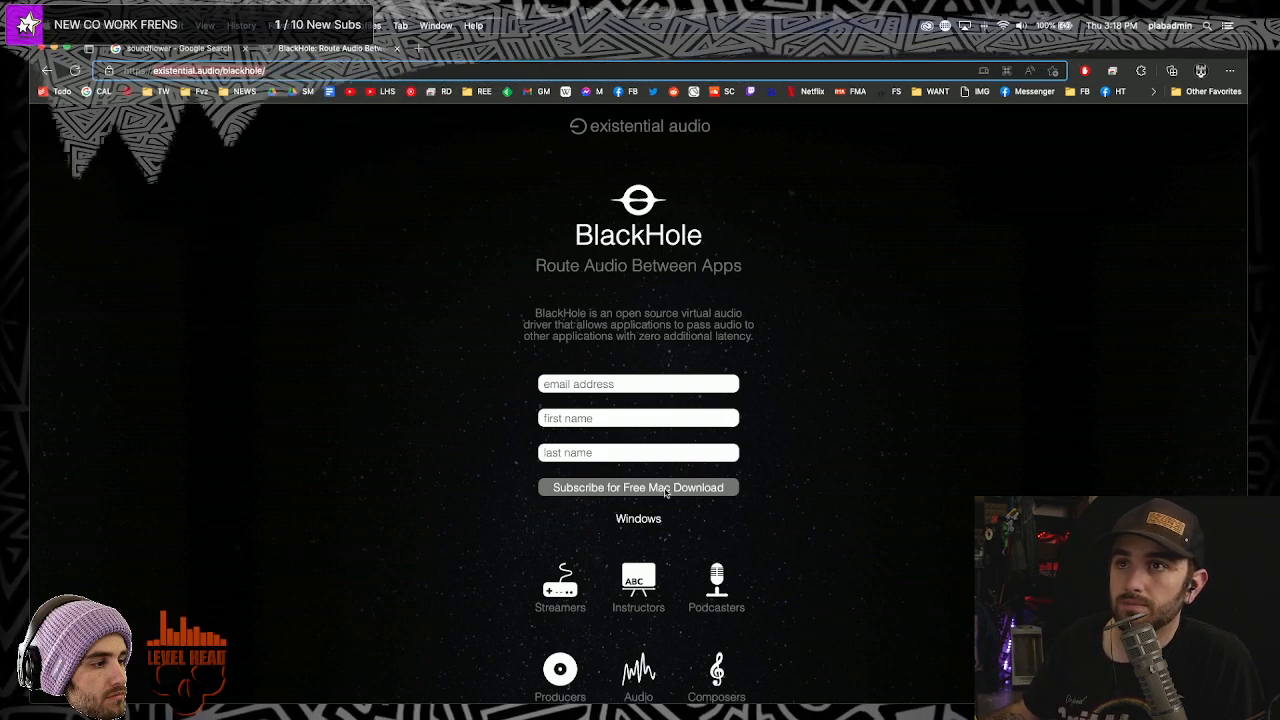
{"action": "scroll", "coordinate": [868, 451], "scroll_direction": "down", "scroll_amount": 5}
{"action": "scroll", "coordinate": [868, 451], "scroll_direction": "up", "scroll_amount": 5}
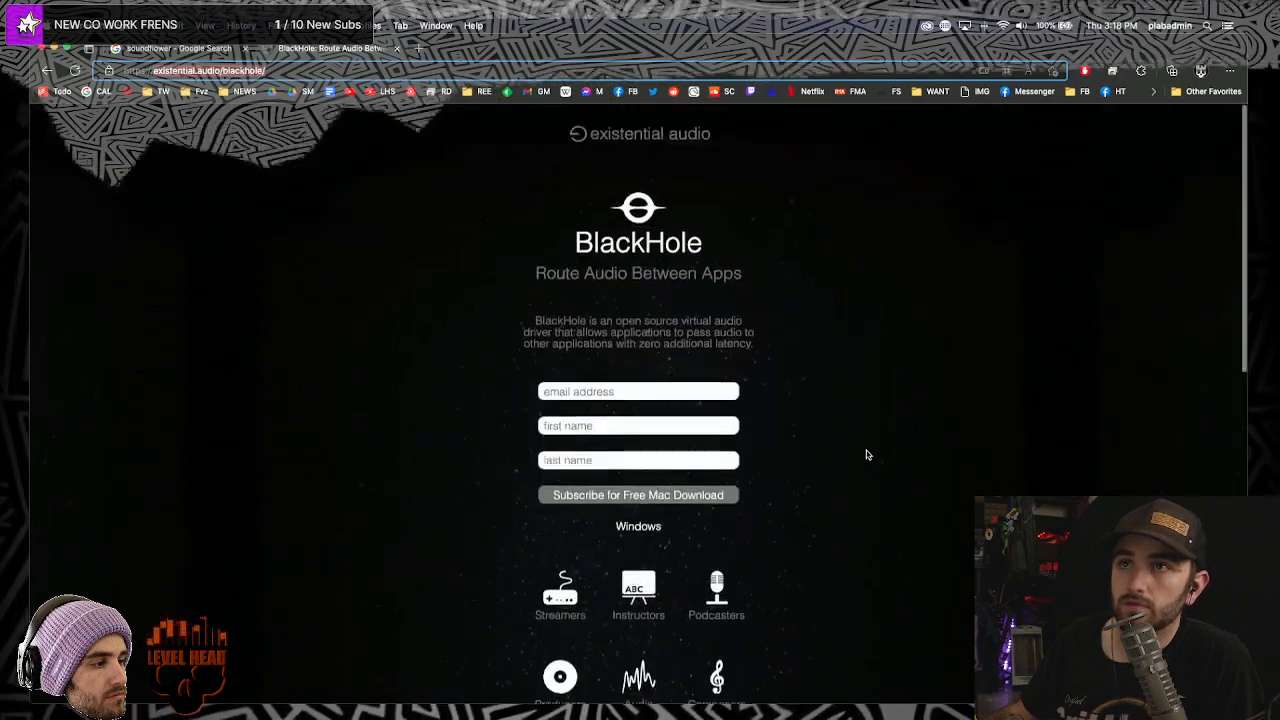
{"action": "scroll", "coordinate": [868, 453], "scroll_direction": "down", "scroll_amount": 8}
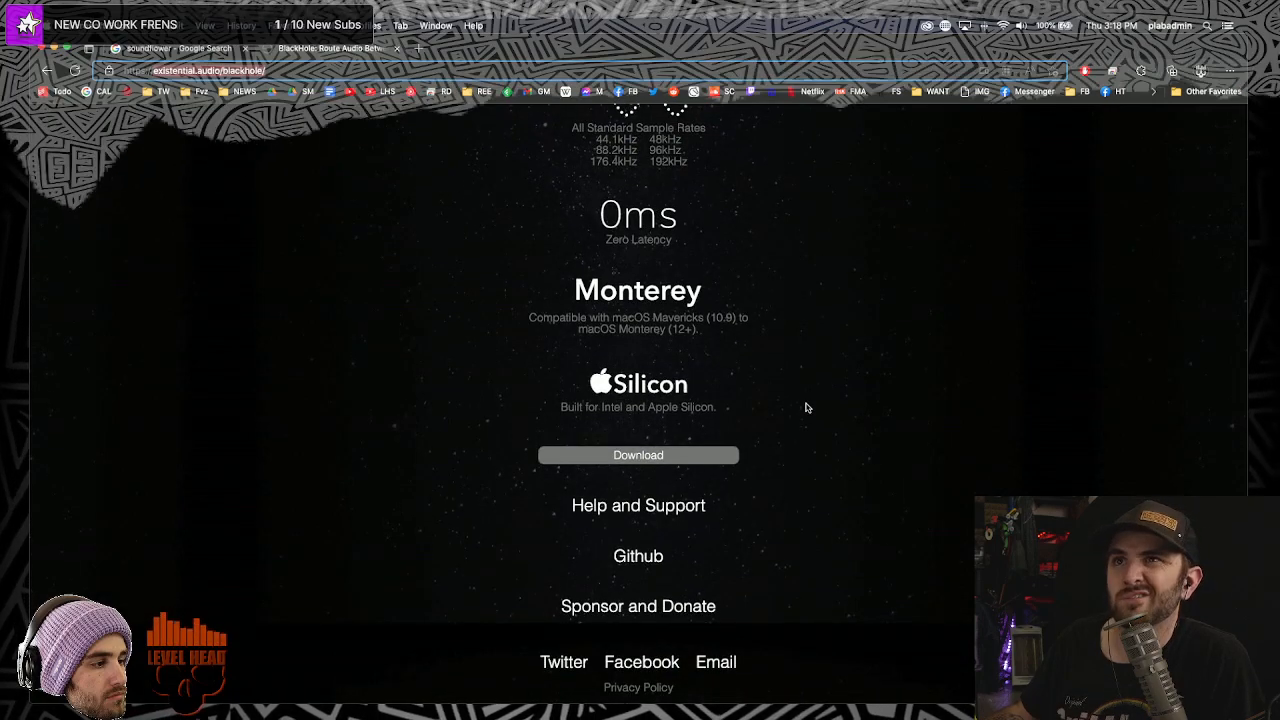
{"action": "left_click", "coordinate": [648, 462]}
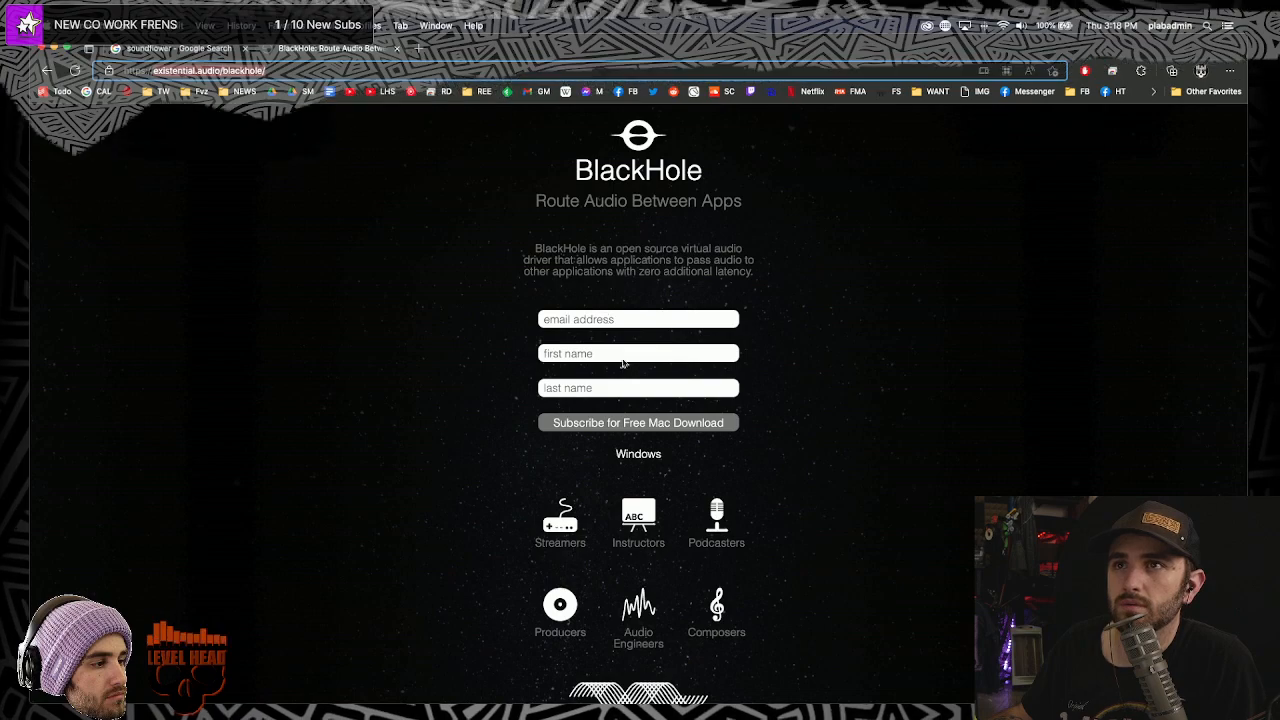
{"action": "scroll", "coordinate": [646, 461], "scroll_direction": "down", "scroll_amount": 10}
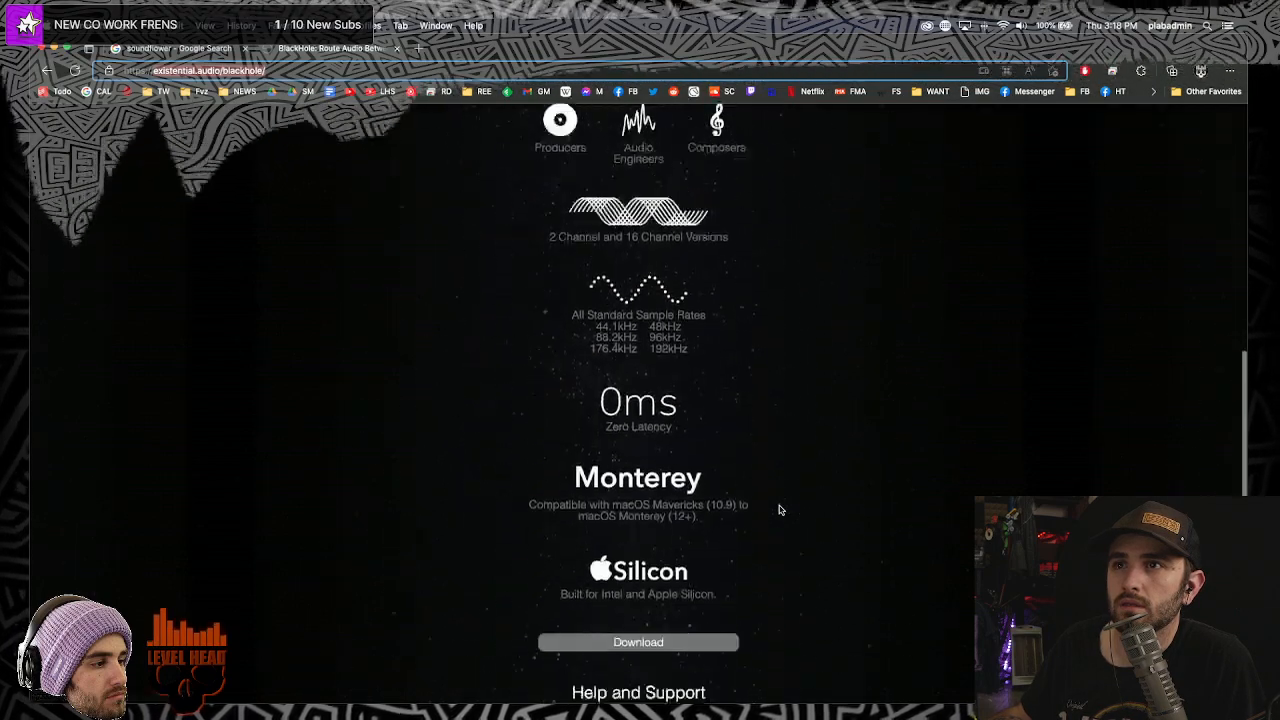
- Request the BlackHole download, returning to the subscribe-for-download form
{"action": "left_click", "coordinate": [603, 457]}
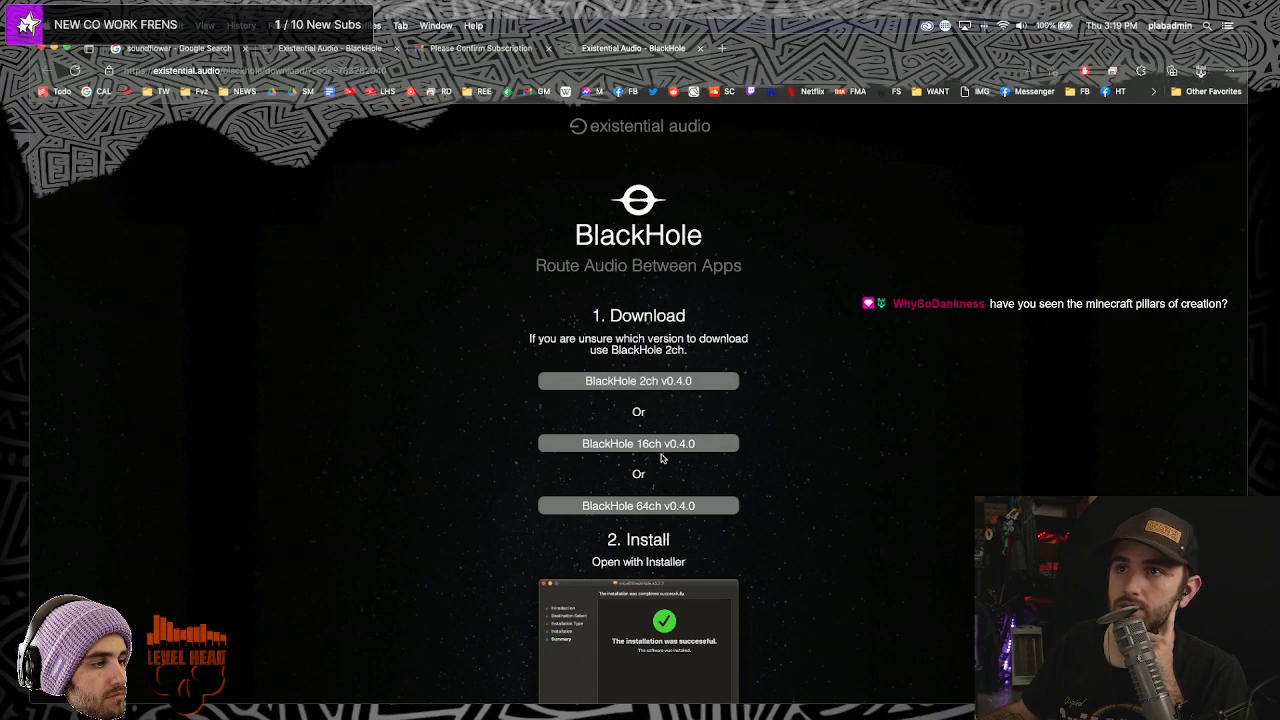
- Download BlackHole 2ch v0.4.0 and reveal BlackHole2ch.v0.4.0.pkg in its folder
{"action": "scroll", "coordinate": [893, 527], "scroll_direction": "down", "scroll_amount": 5}
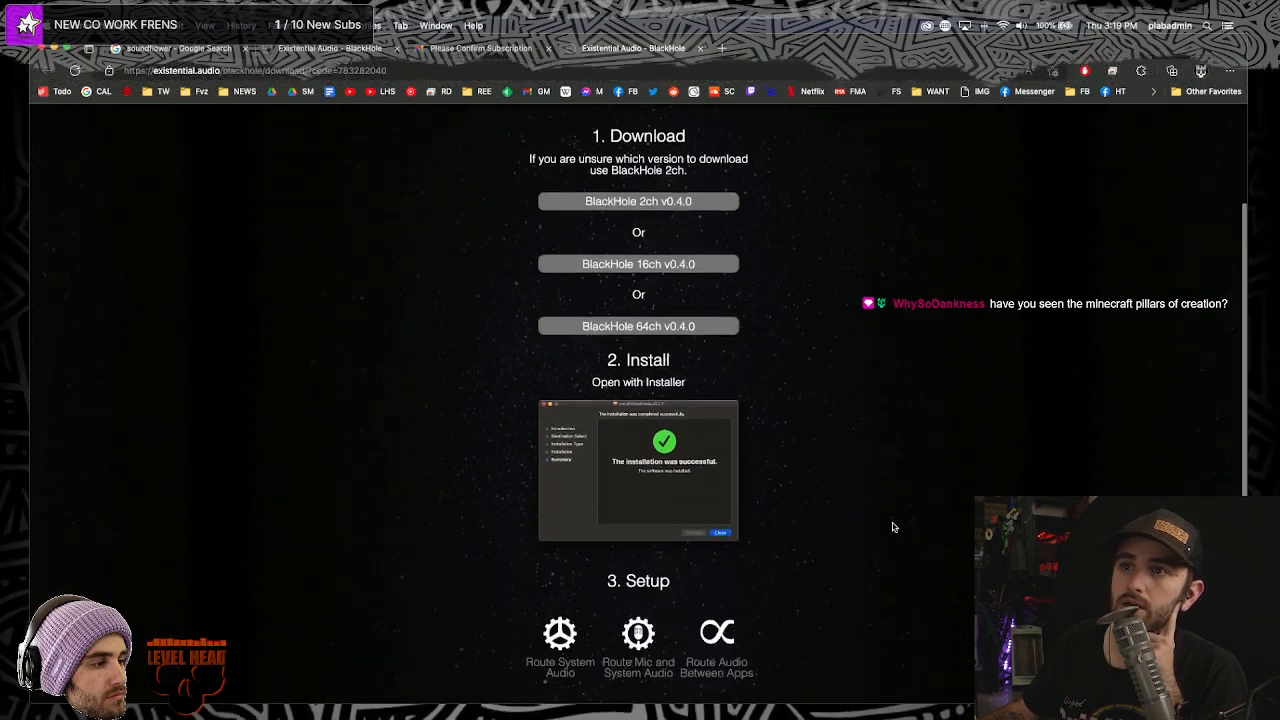
{"action": "scroll", "coordinate": [893, 527], "scroll_direction": "up", "scroll_amount": 5}
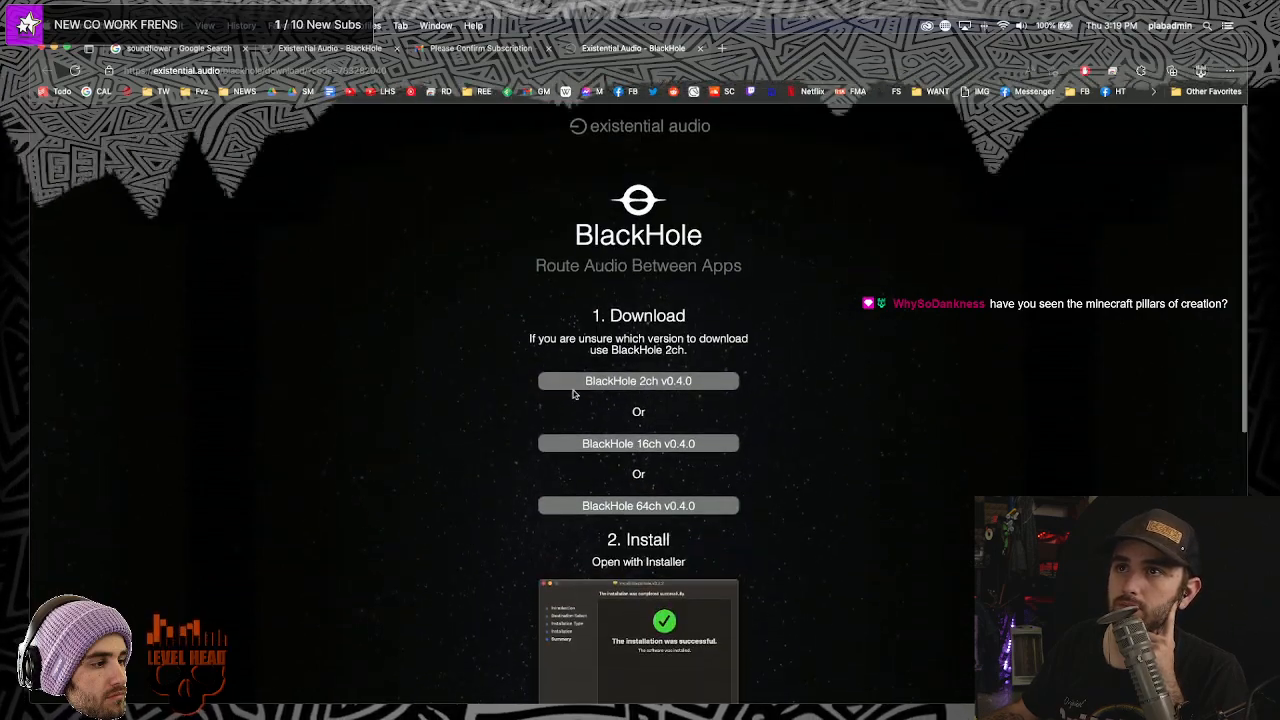
{"action": "left_click", "coordinate": [662, 380]}
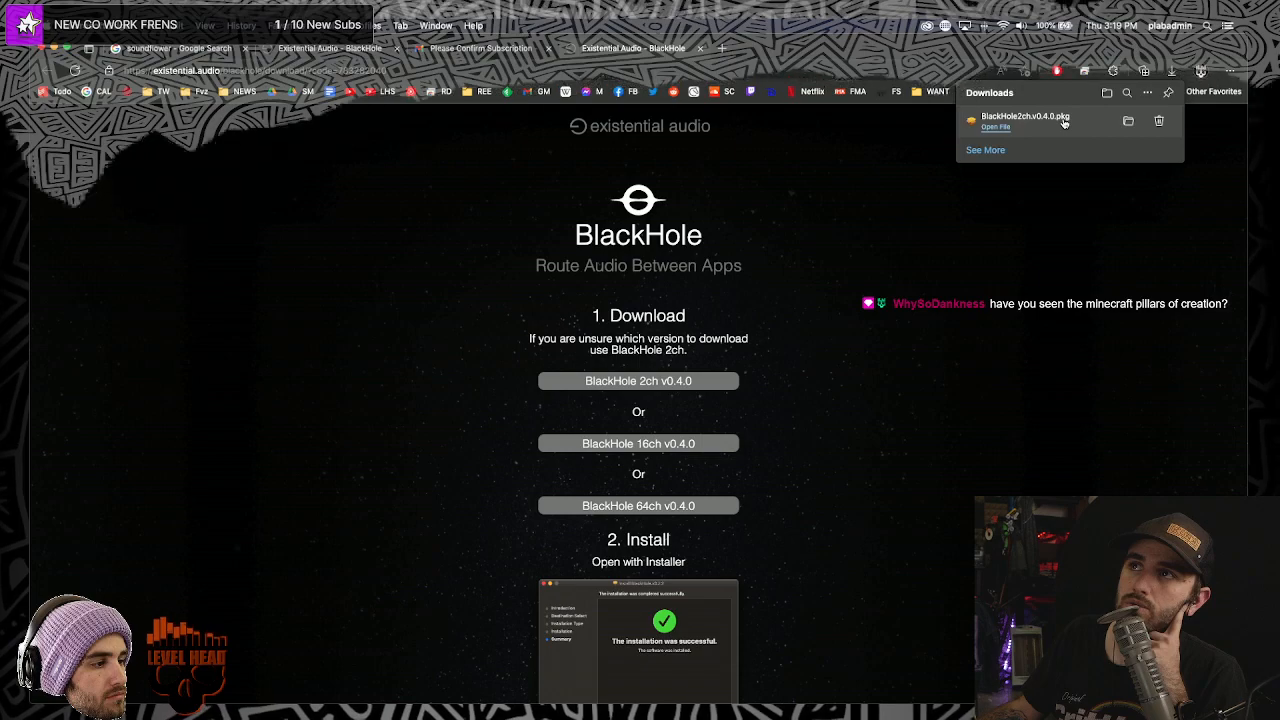
{"action": "left_click", "coordinate": [1129, 122]}
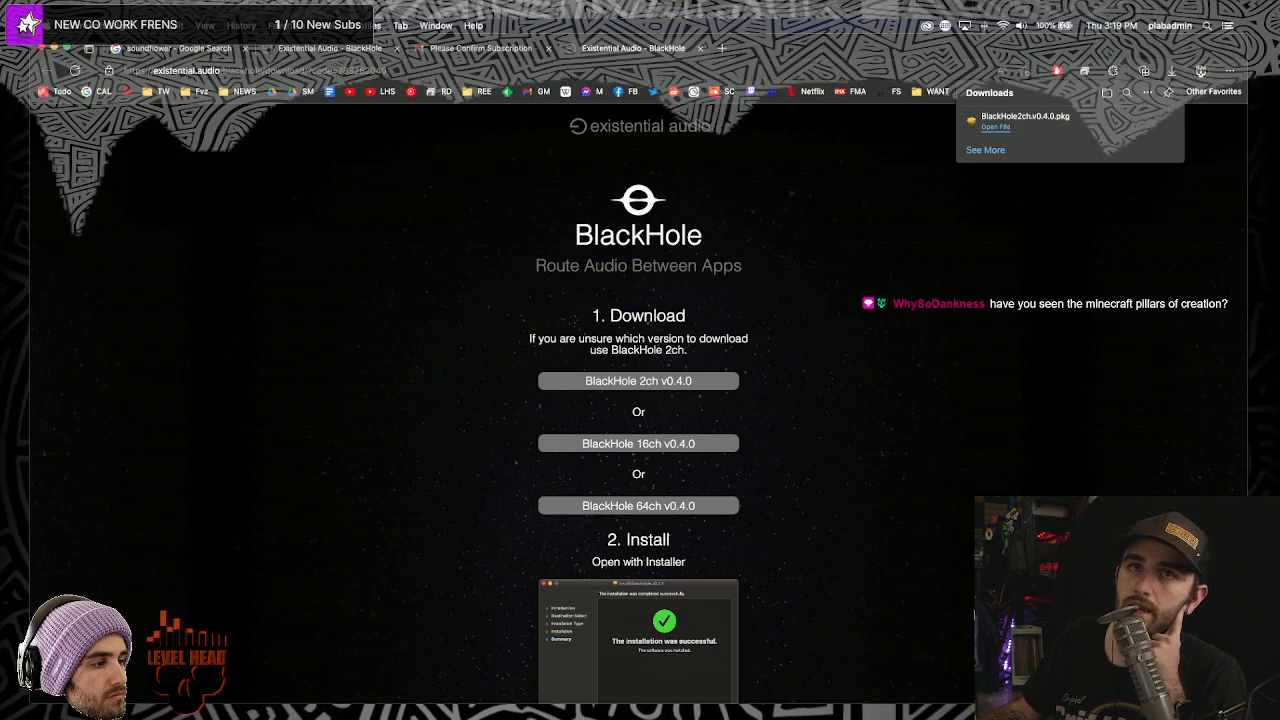
- Run BlackHole2ch.v0.4.0.pkg, agree to the license, install the driver and close the installer
{"action": "left_click", "coordinate": [588, 516]}
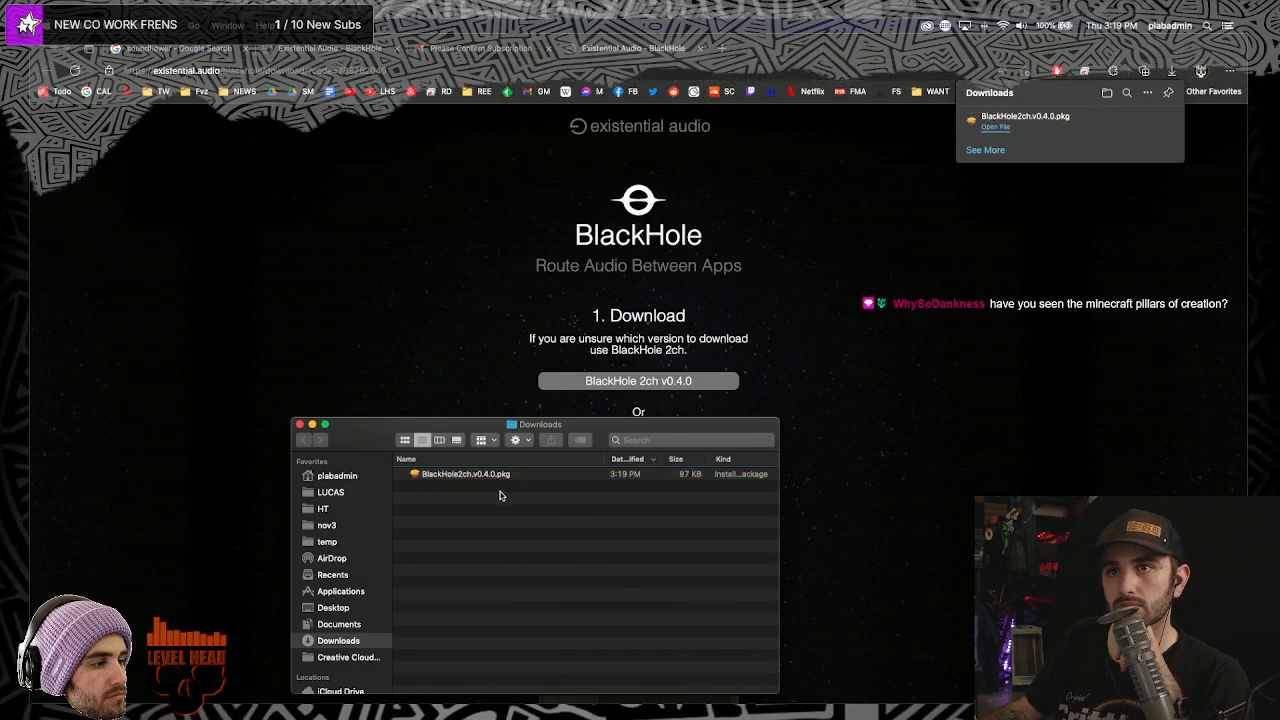
{"action": "left_click", "coordinate": [495, 482]}
{"action": "double_click", "coordinate": [495, 482]}
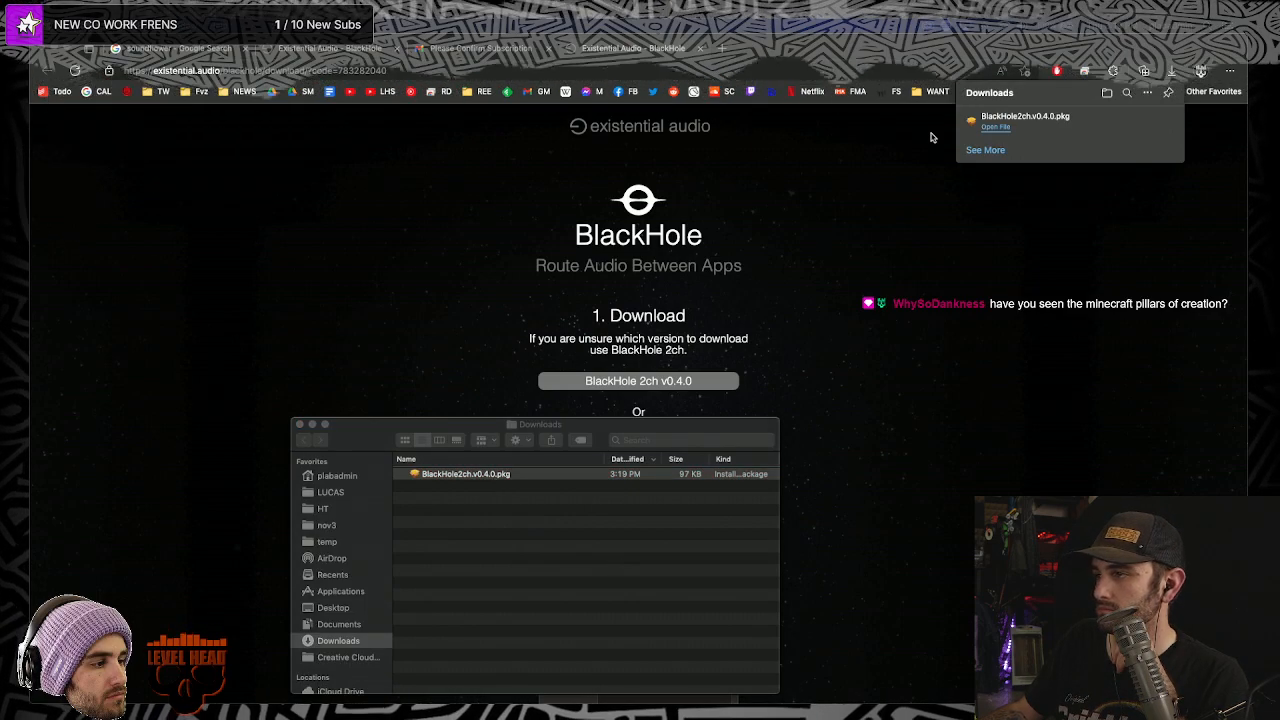
{"action": "left_click", "coordinate": [867, 487]}
{"action": "left_click", "coordinate": [867, 487]}
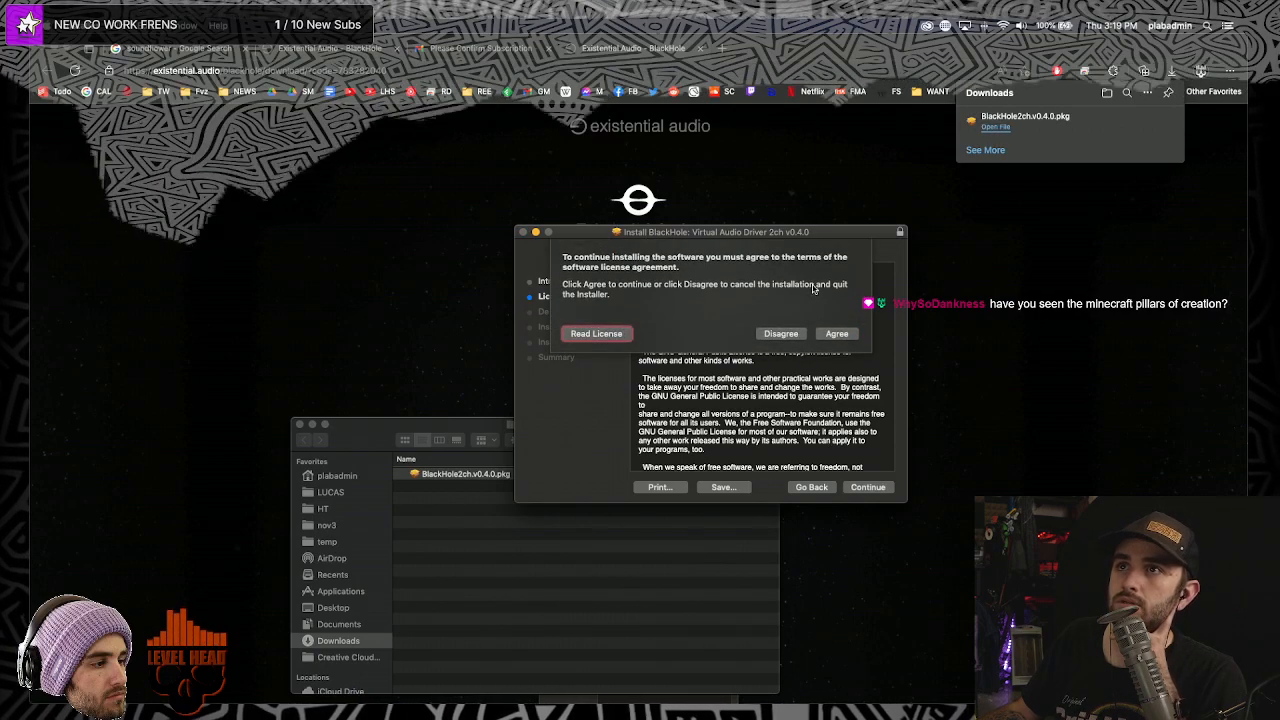
{"action": "left_click", "coordinate": [837, 333]}
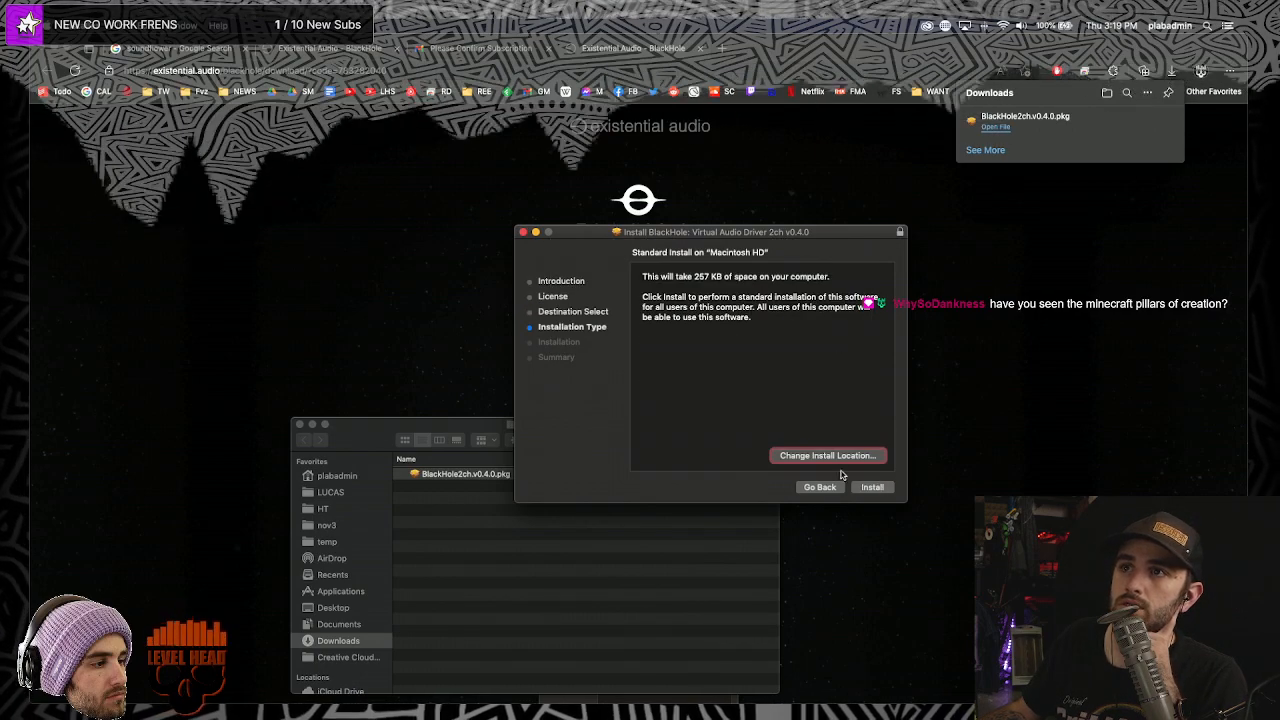
{"action": "left_click", "coordinate": [872, 487]}
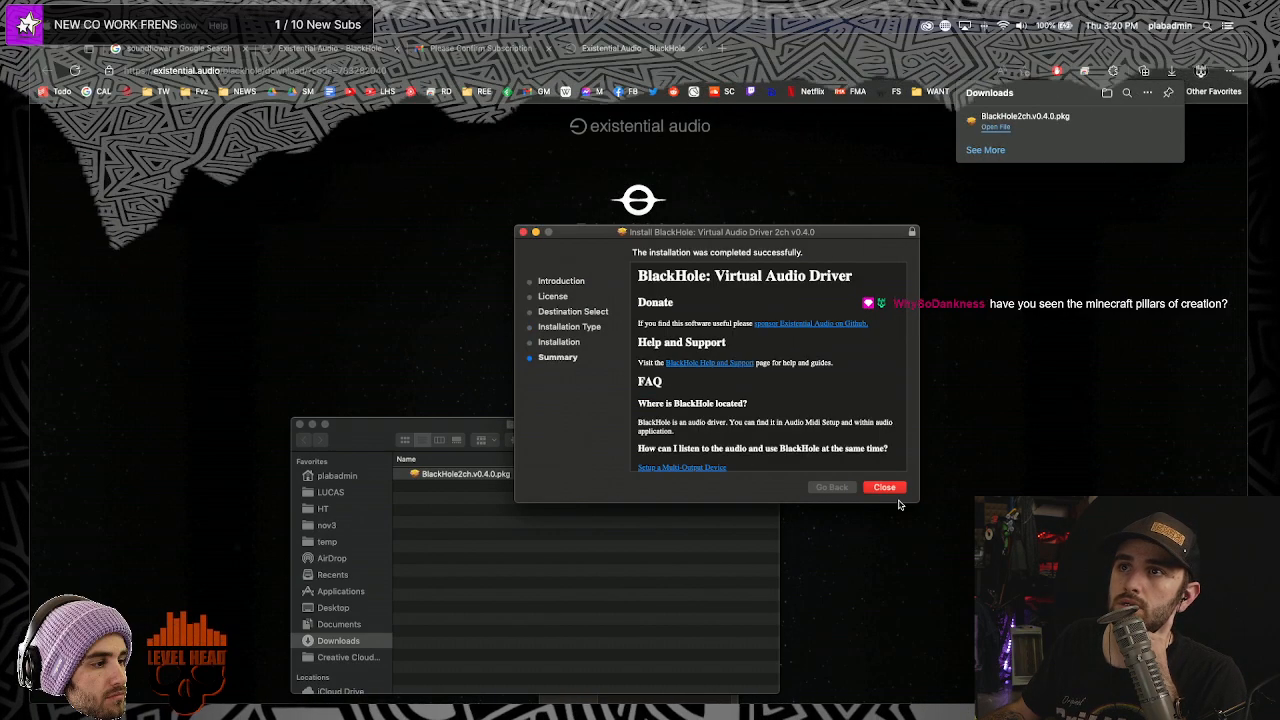
{"action": "left_click", "coordinate": [887, 488]}
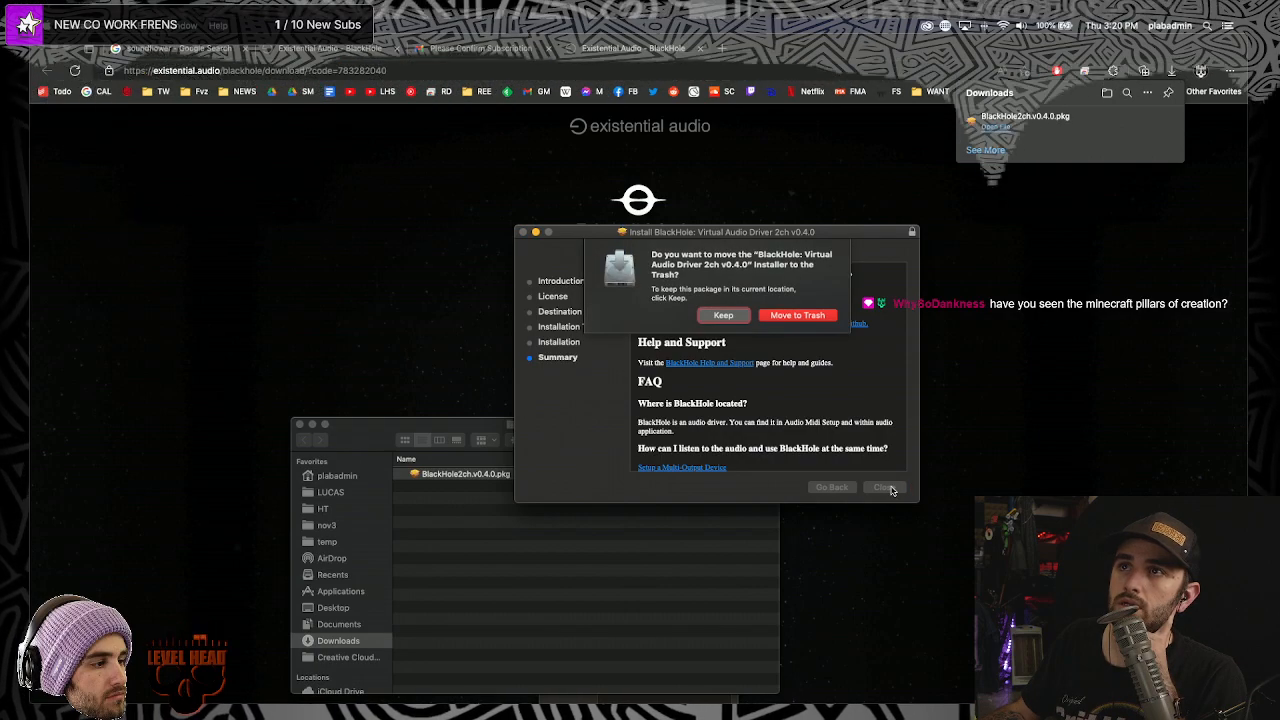
- Move the installer package to the Trash and close the Downloads folder window
{"action": "left_click", "coordinate": [799, 316]}
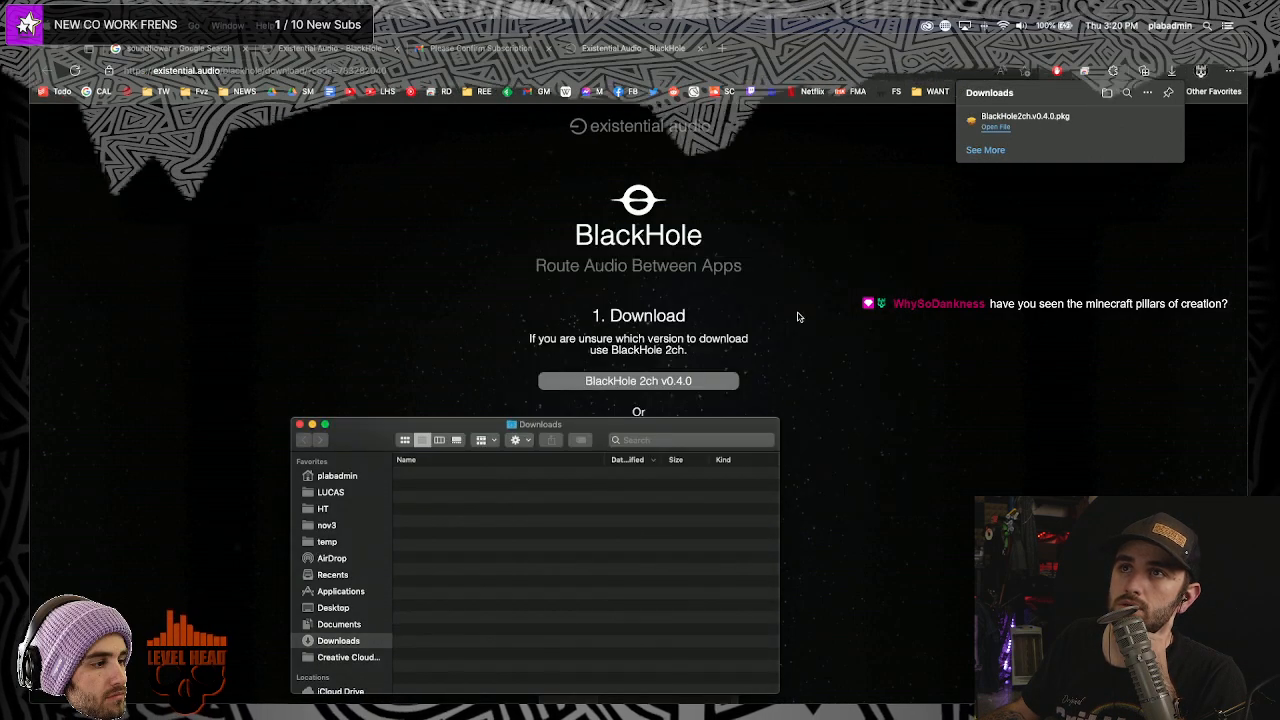
{"action": "left_click", "coordinate": [300, 425]}
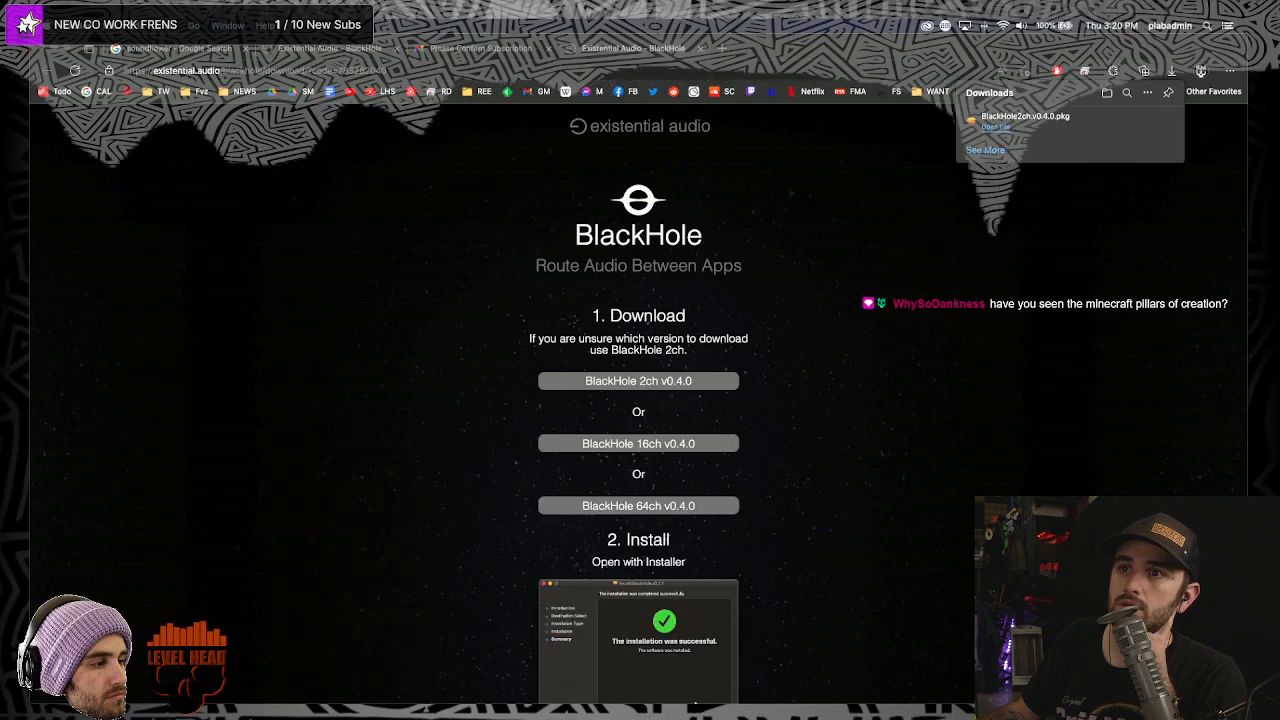
{"action": "left_click", "coordinate": [1020, 25]}
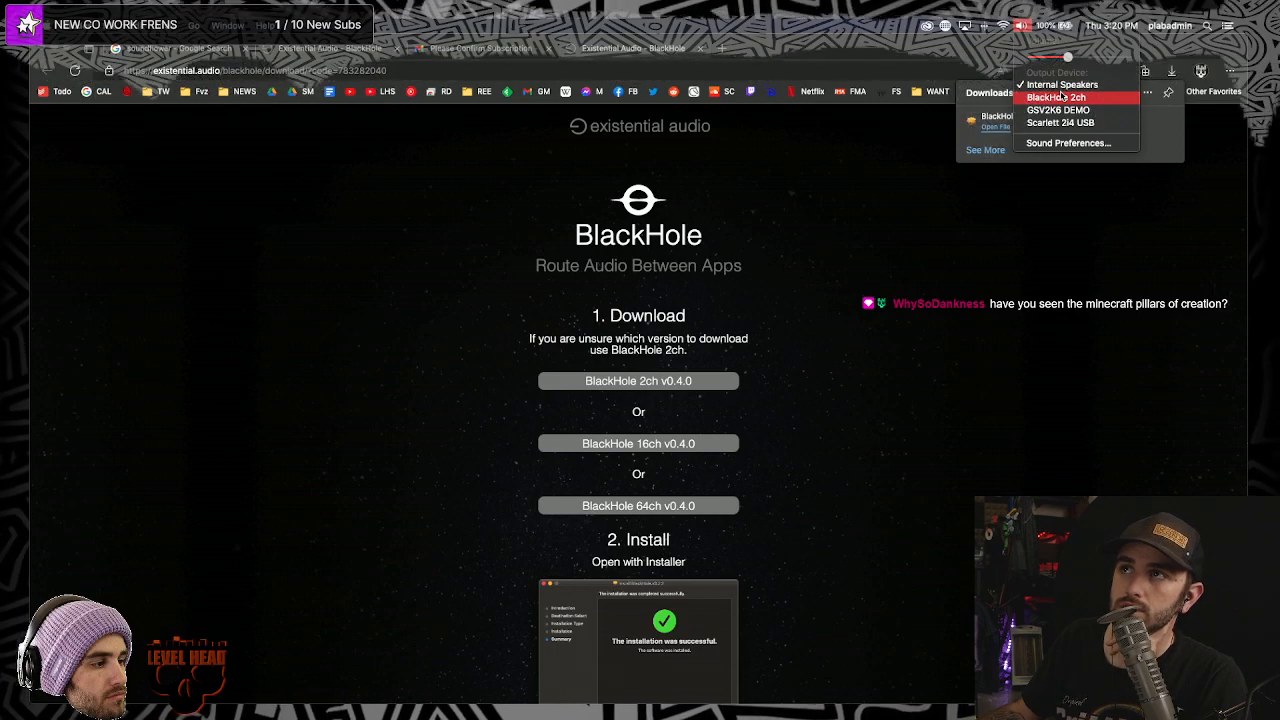
{"action": "left_click", "coordinate": [946, 361]}
- Bring Edge forward and select, then deselect, the page address
{"action": "left_click", "coordinate": [521, 70]}
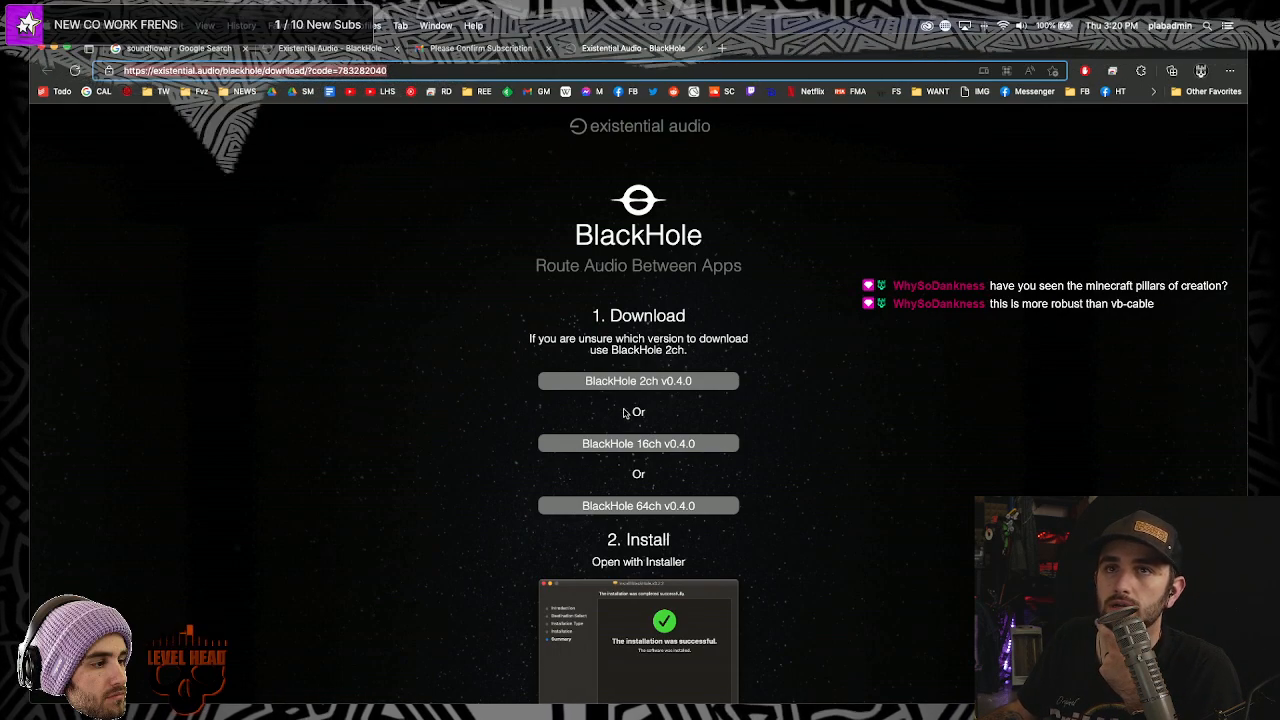
{"action": "left_click", "coordinate": [396, 445]}
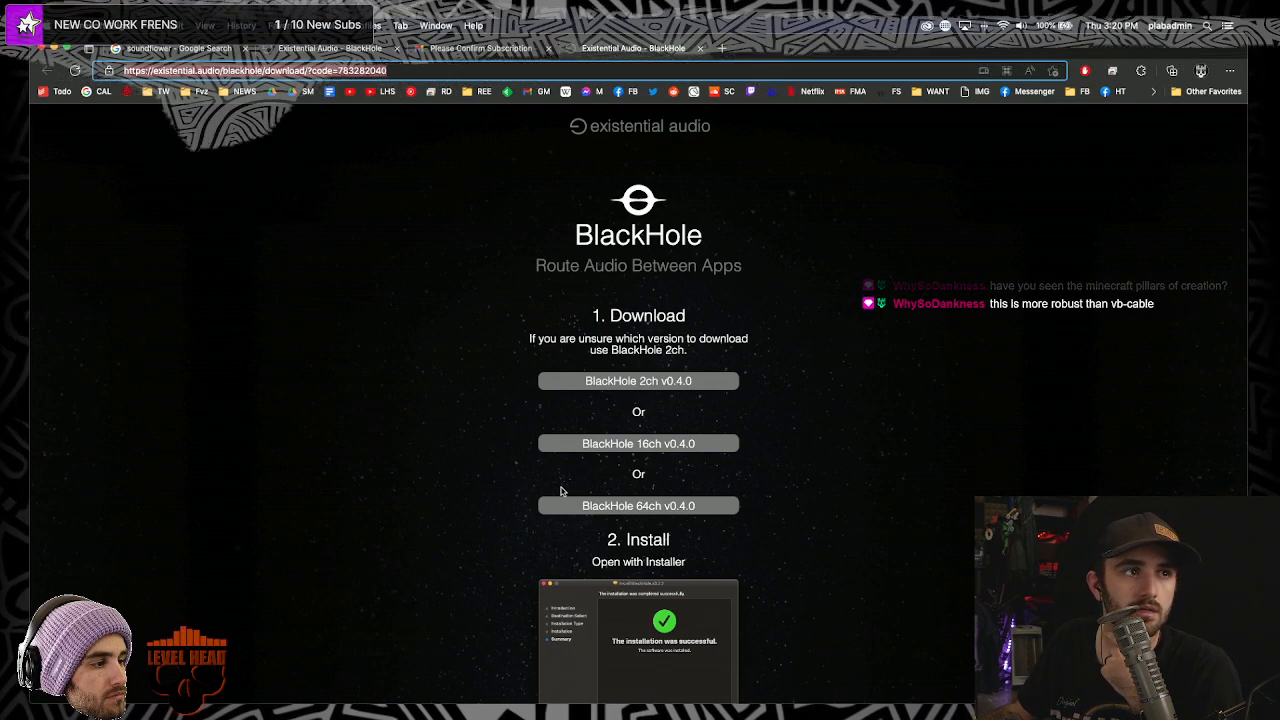
{"action": "key", "text": "super+l"}
{"action": "key", "text": "Escape"}
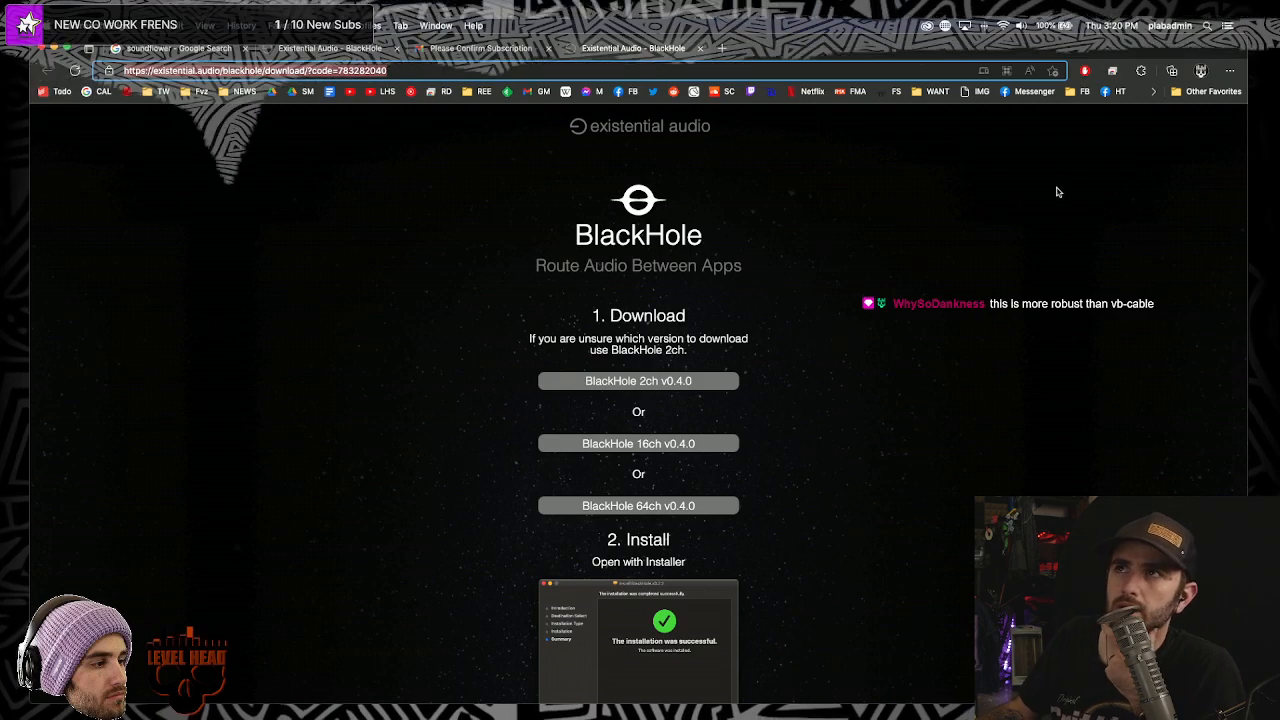
{"action": "left_click", "coordinate": [448, 157]}
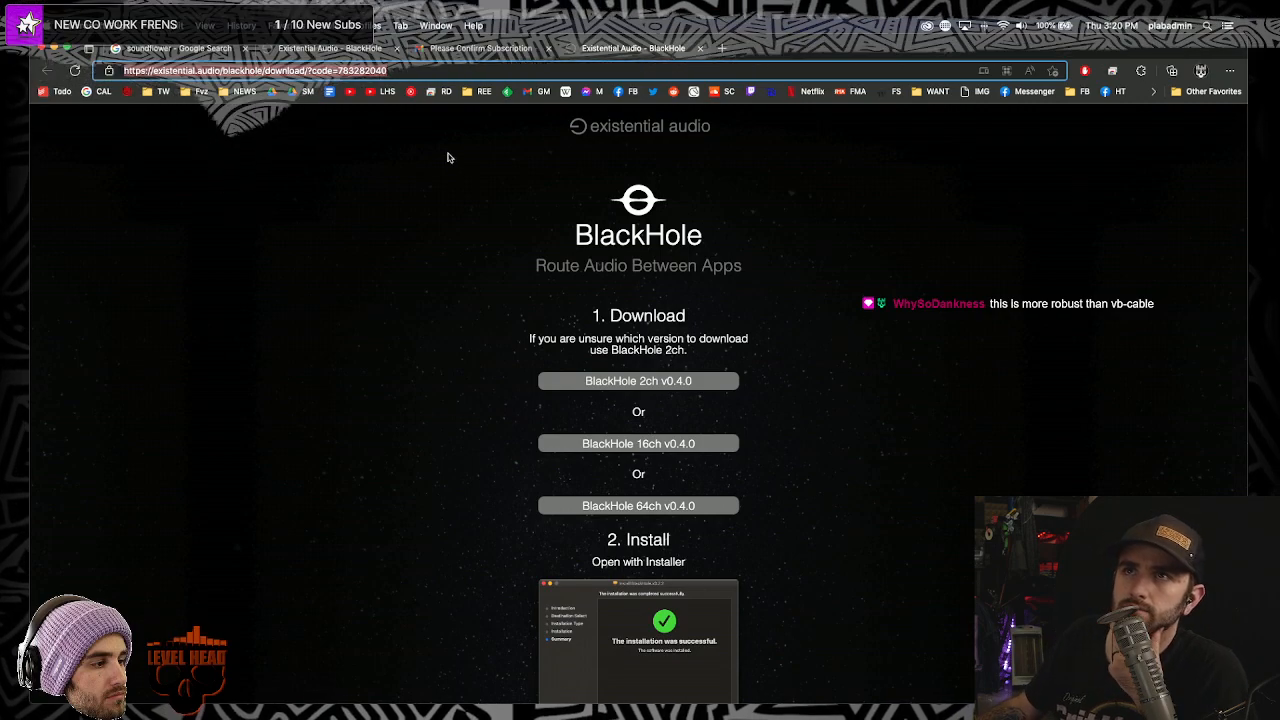
- Open Sound Preferences from the menu-bar volume menu
{"action": "left_click", "coordinate": [985, 26]}
{"action": "left_click", "coordinate": [985, 26]}
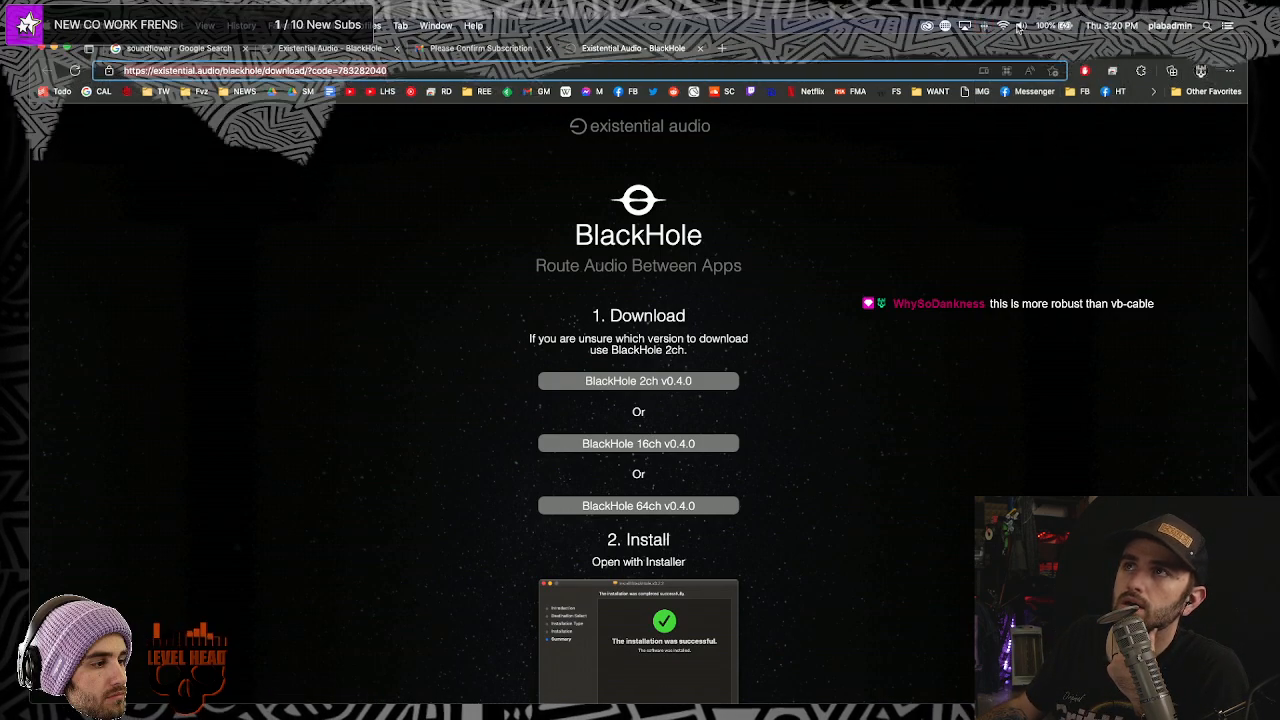
{"action": "left_click", "coordinate": [1020, 25]}
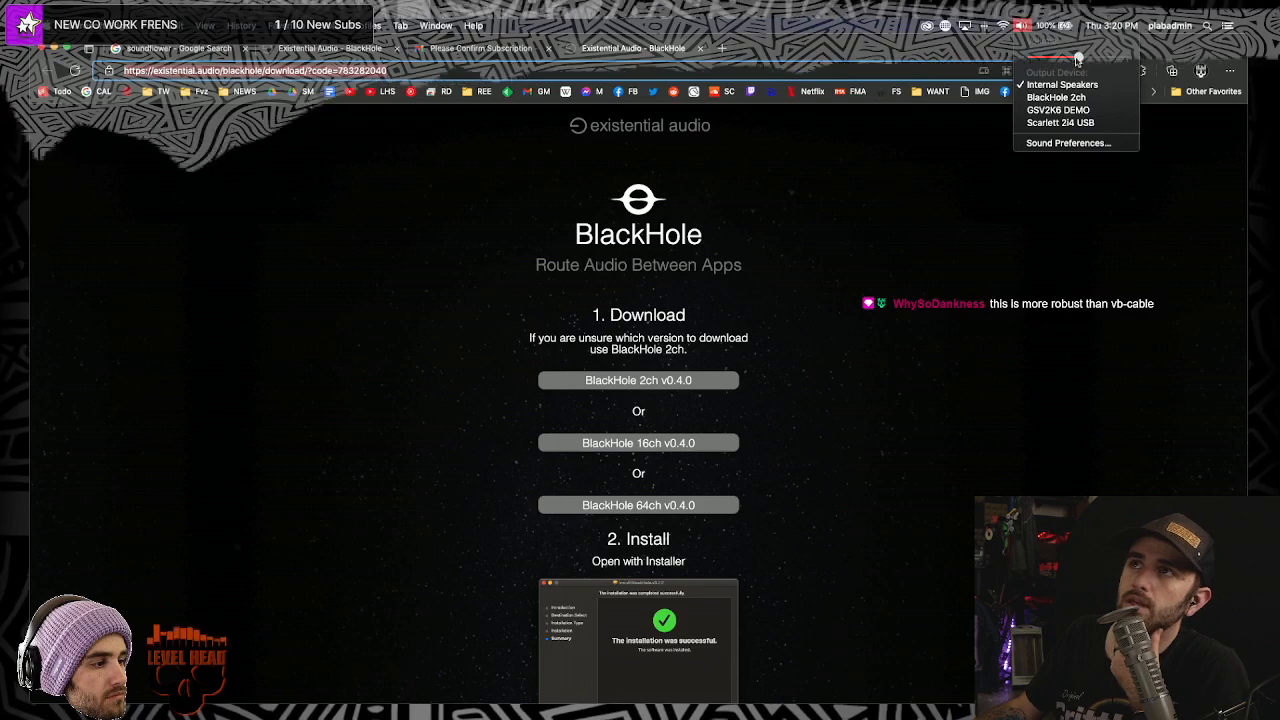
{"action": "left_click", "coordinate": [1016, 46]}
{"action": "left_click", "coordinate": [1020, 26]}
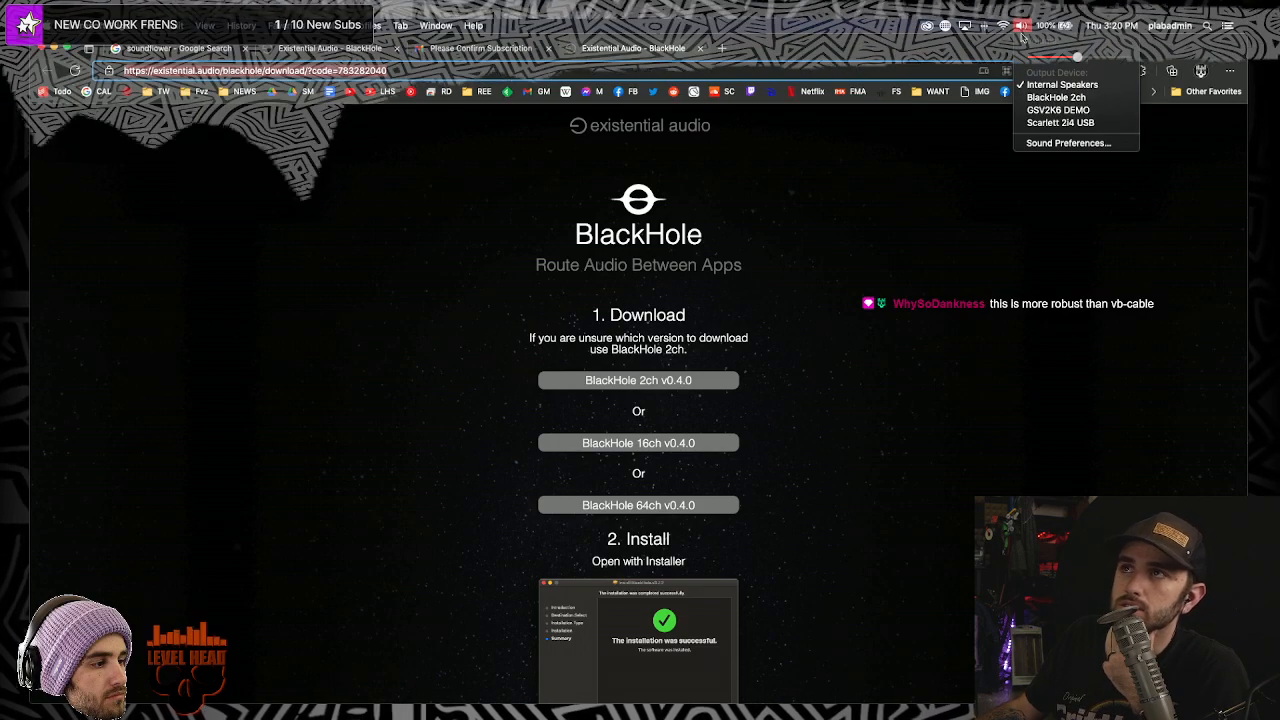
{"action": "left_click", "coordinate": [1060, 144]}
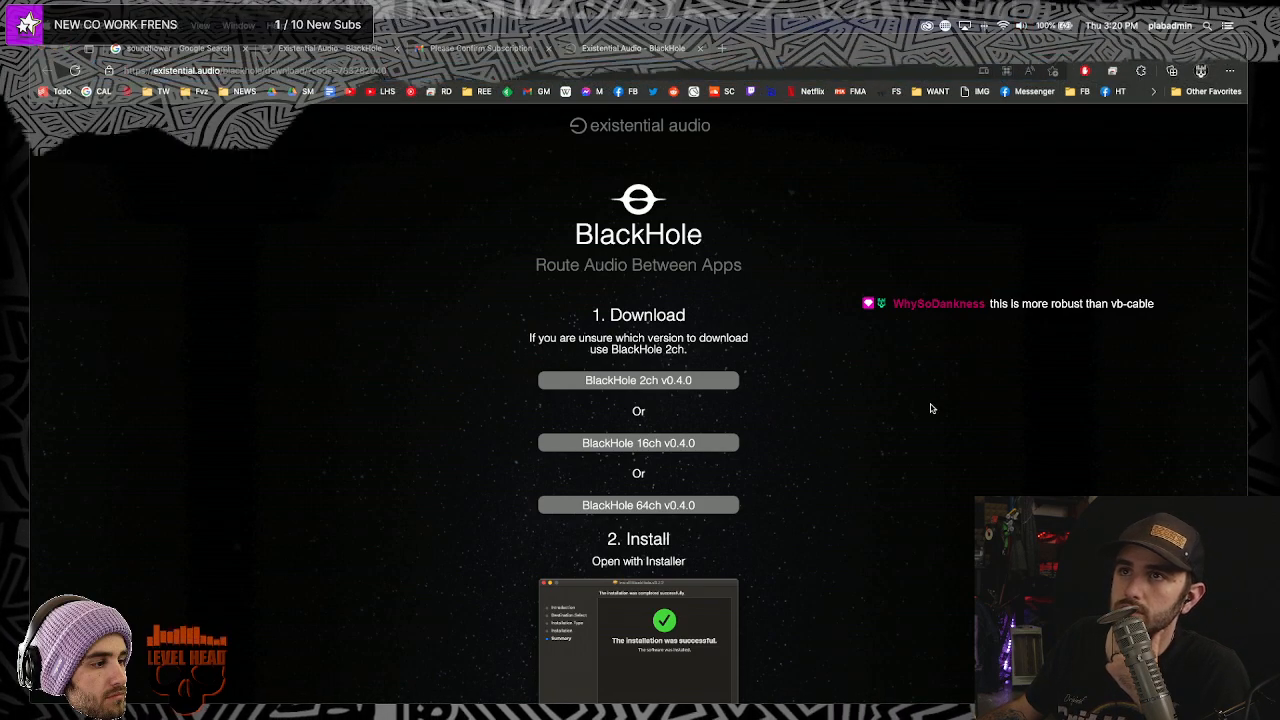
- Dock the browser on the left and keep Scarlett 2i4 USB as the Sound input
{"action": "left_click_drag", "start_coordinate": [1245, 52], "coordinate": [621, 83]}
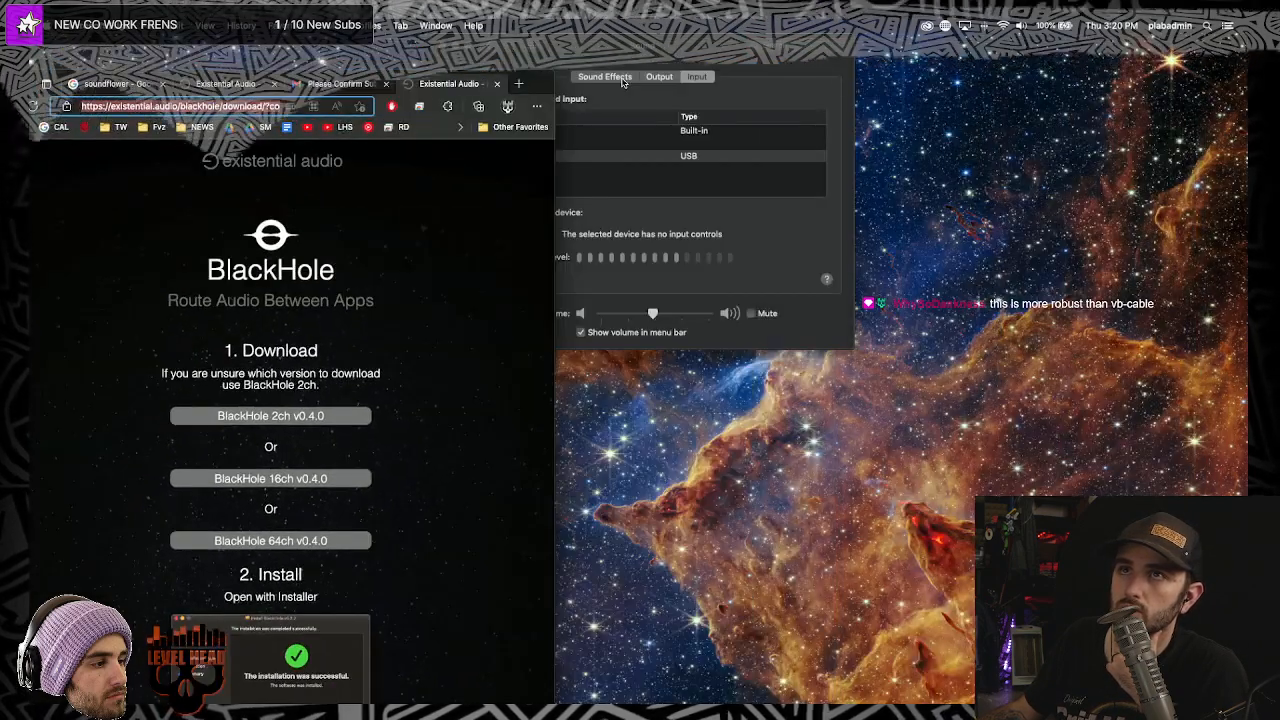
{"action": "left_click_drag", "start_coordinate": [543, 86], "coordinate": [962, 157]}
{"action": "left_click", "coordinate": [686, 49]}
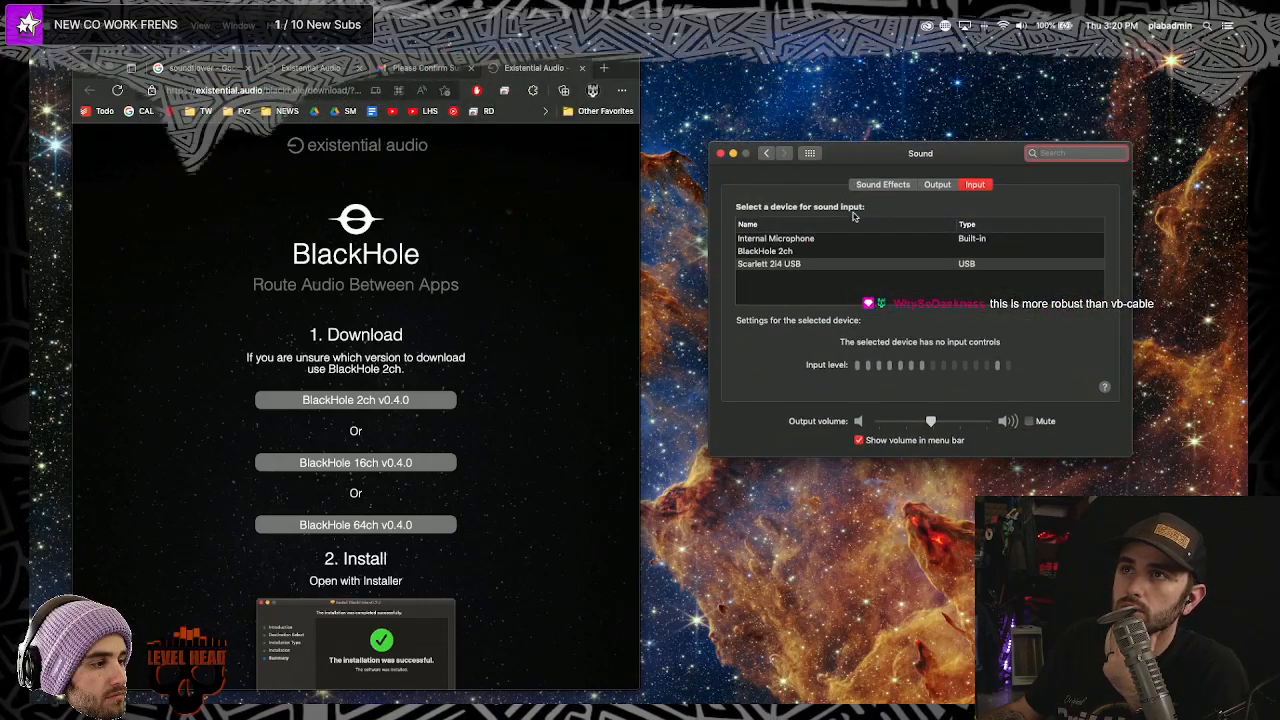
{"action": "left_click", "coordinate": [800, 251]}
{"action": "left_click", "coordinate": [775, 264]}
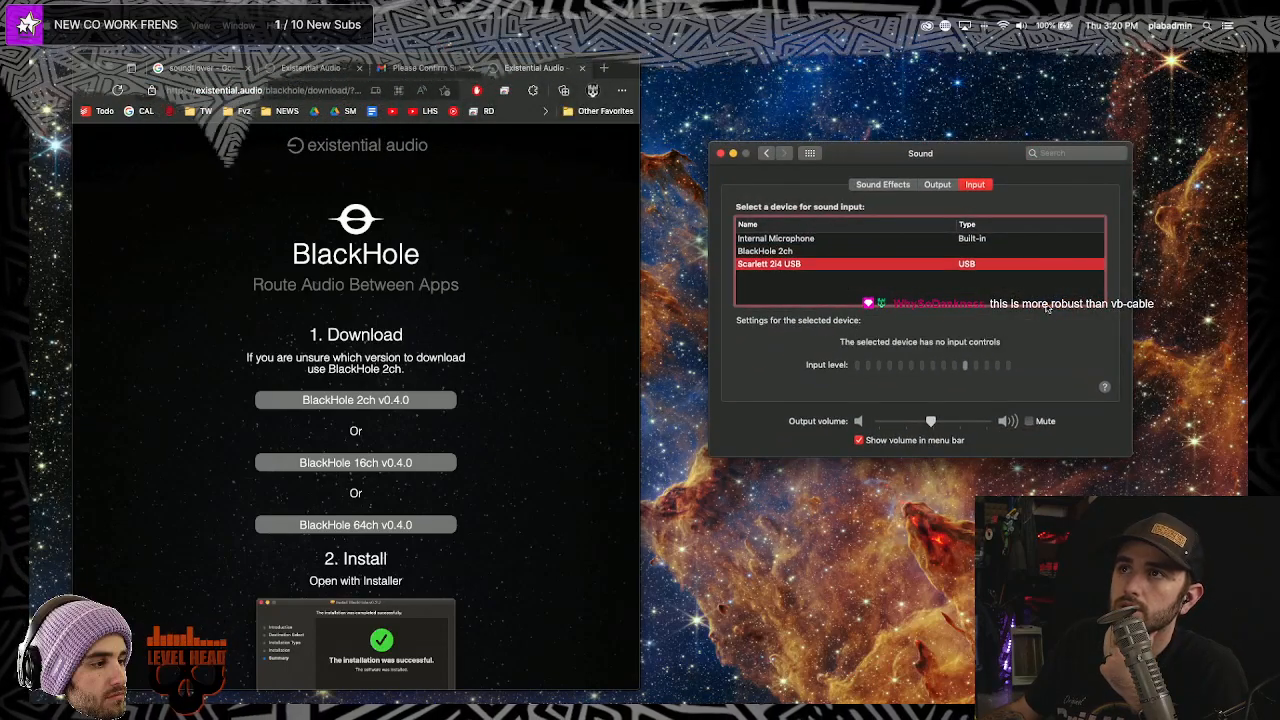
{"action": "scroll", "coordinate": [405, 489], "scroll_direction": "down", "scroll_amount": 5}
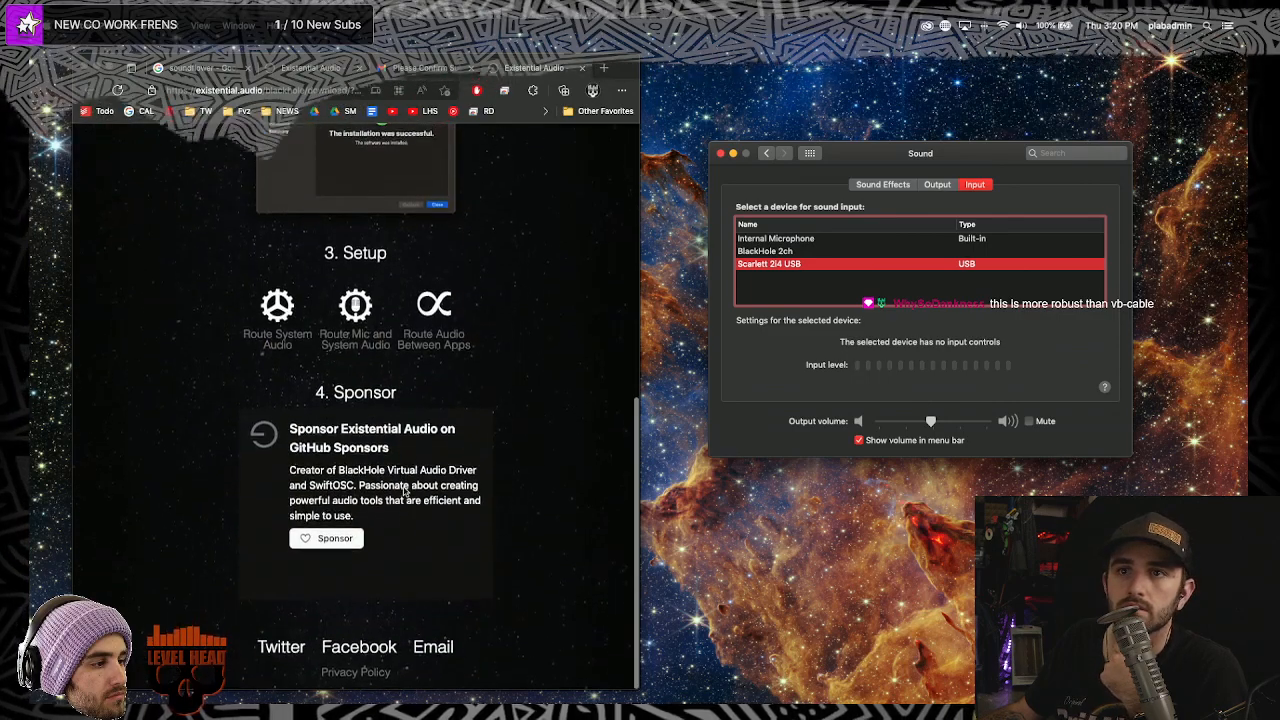
{"action": "scroll", "coordinate": [405, 489], "scroll_direction": "up", "scroll_amount": 10}
{"action": "scroll", "coordinate": [405, 490], "scroll_direction": "down", "scroll_amount": 10}
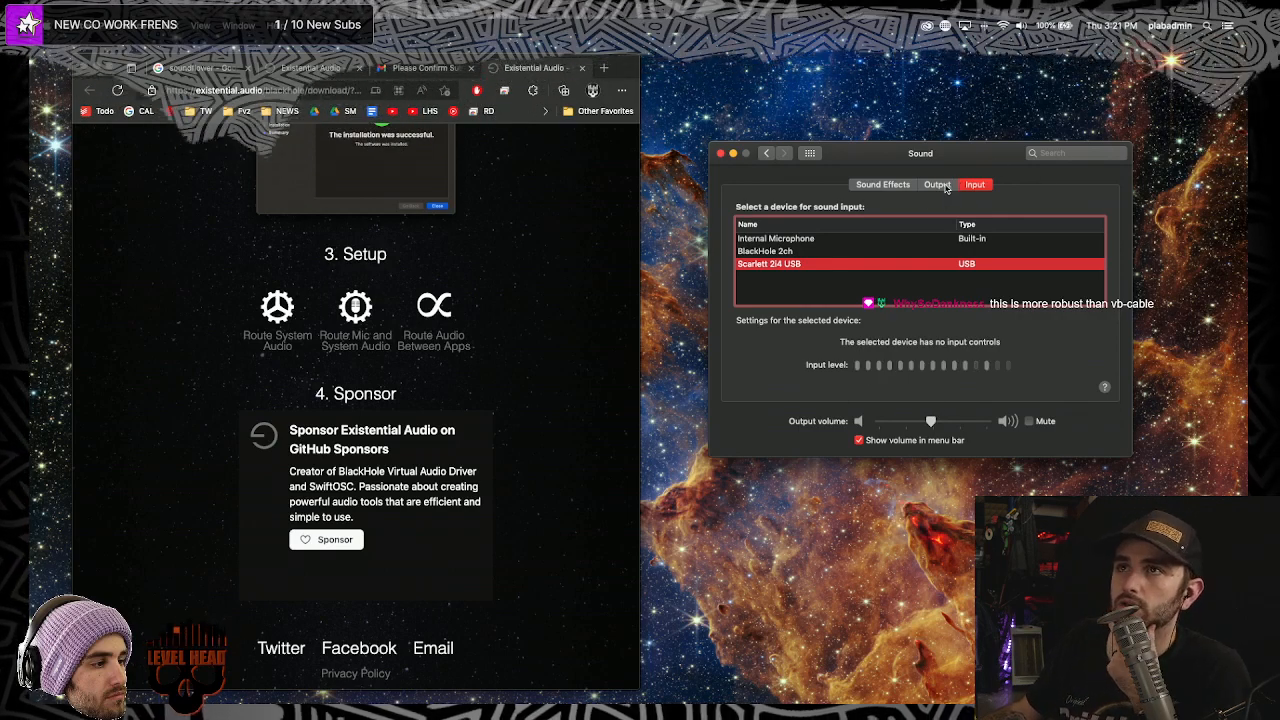
{"action": "left_click", "coordinate": [937, 185]}
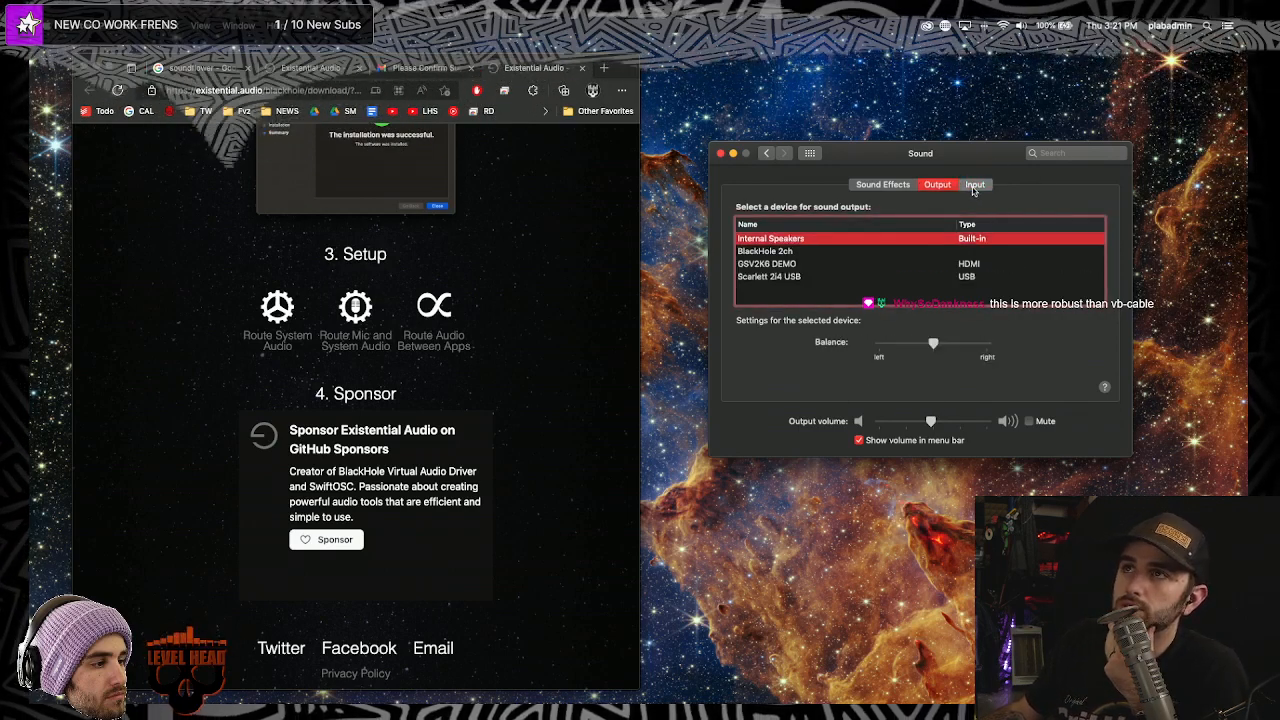
{"action": "left_click", "coordinate": [974, 185]}
- Return to all System Preferences and reopen the Sound pane
{"action": "left_click", "coordinate": [1018, 26]}
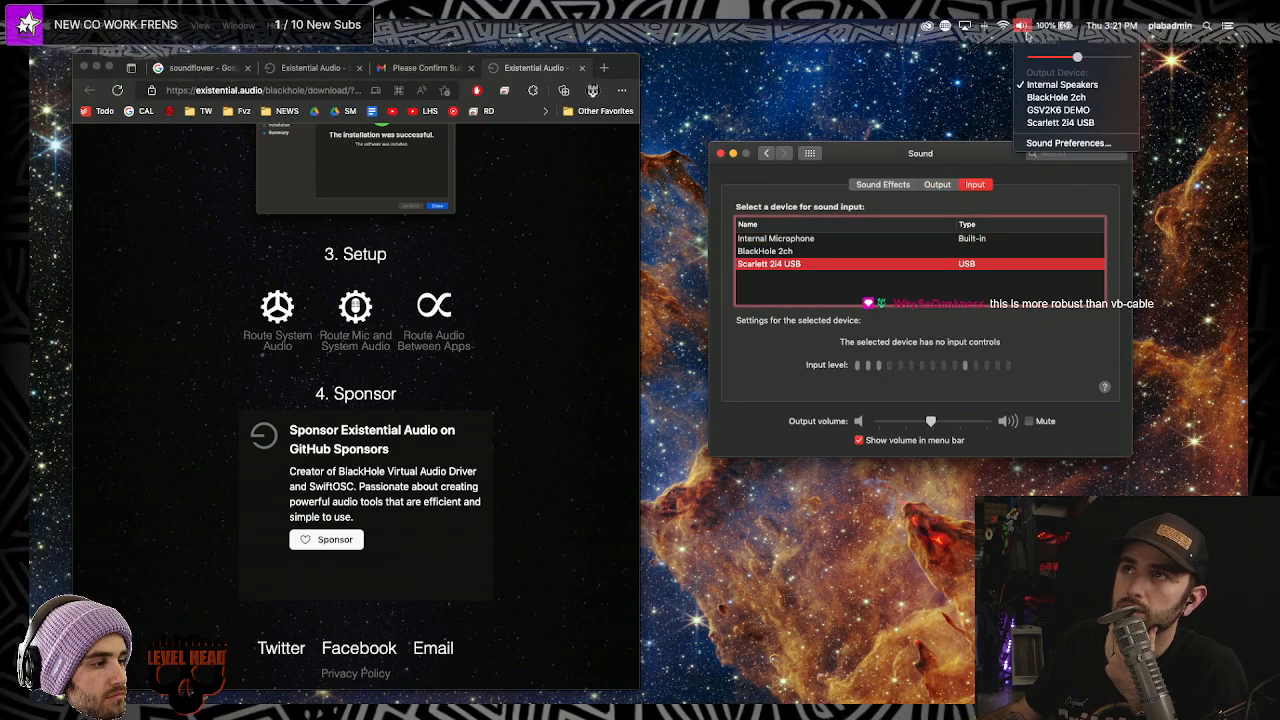
{"action": "left_click", "coordinate": [52, 12]}
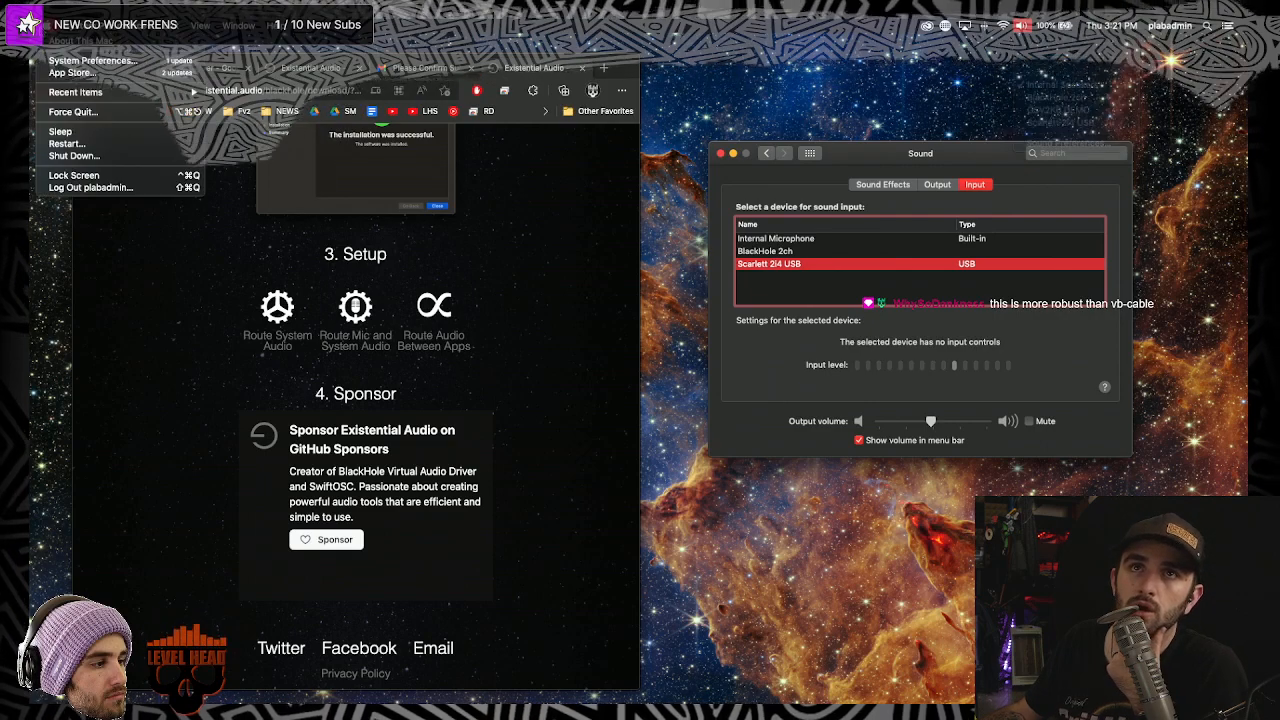
{"action": "left_click", "coordinate": [78, 72]}
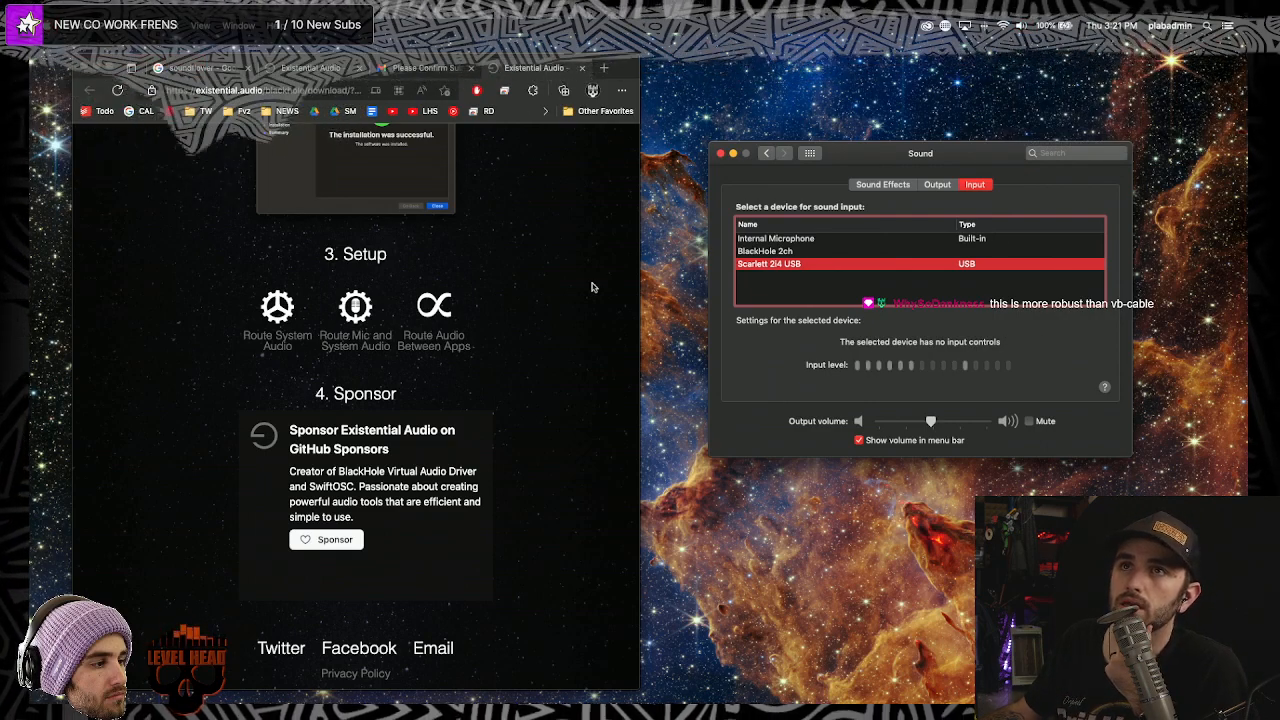
{"action": "left_click", "coordinate": [766, 154]}
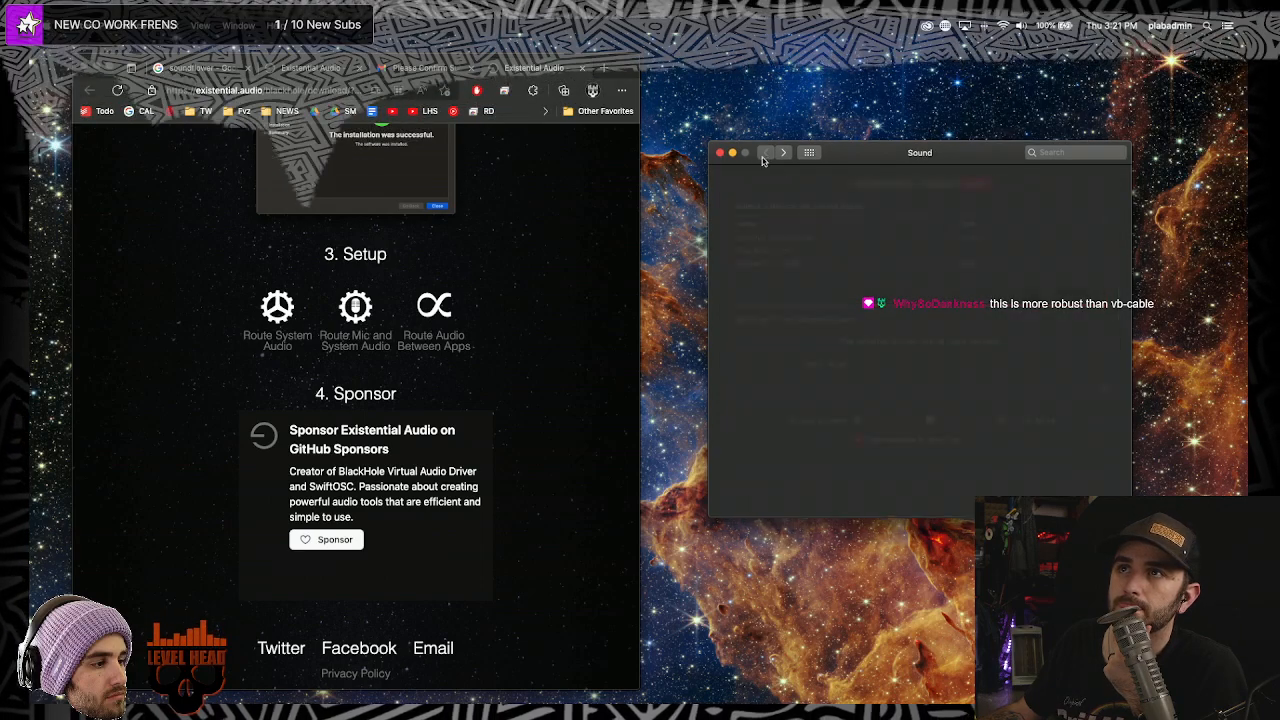
{"action": "left_click", "coordinate": [1052, 268]}
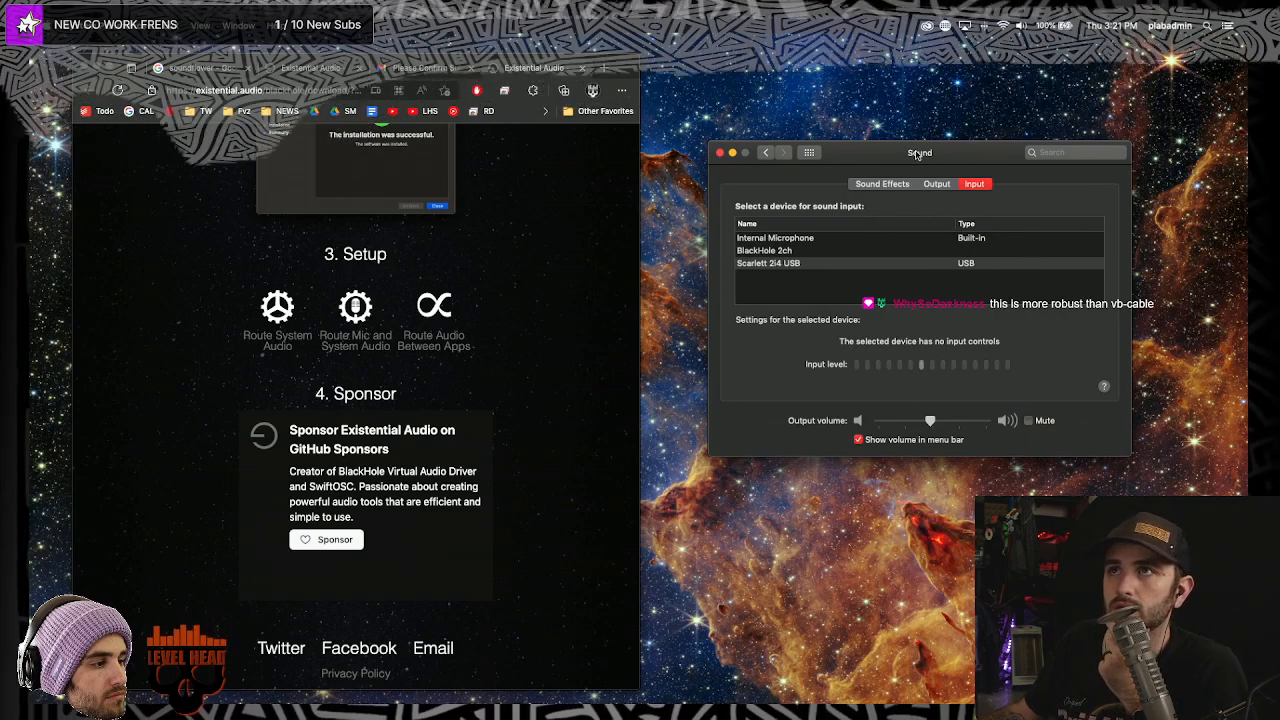
- Move the Sound window lower, confirm Scarlett 2i4 USB input, and show the Output list
{"action": "left_click_drag", "start_coordinate": [919, 155], "coordinate": [894, 203]}
{"action": "left_click", "coordinate": [911, 232]}
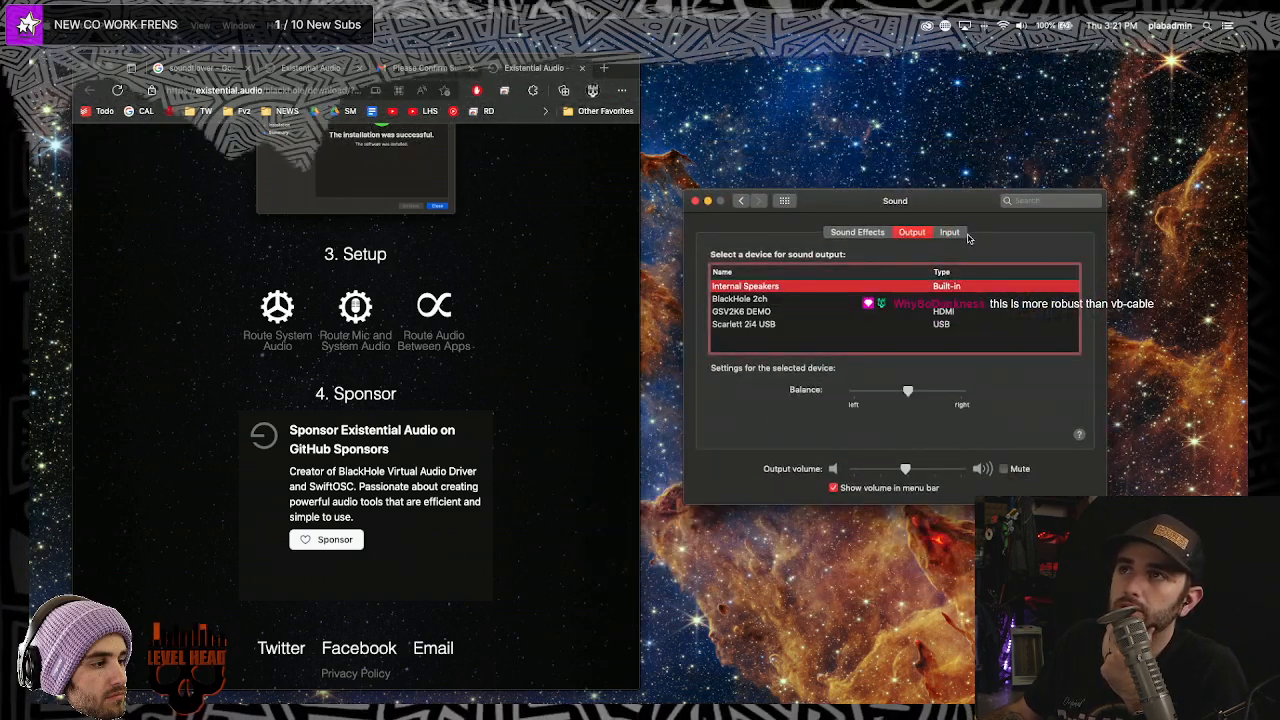
{"action": "left_click", "coordinate": [949, 232]}
{"action": "left_click", "coordinate": [750, 299]}
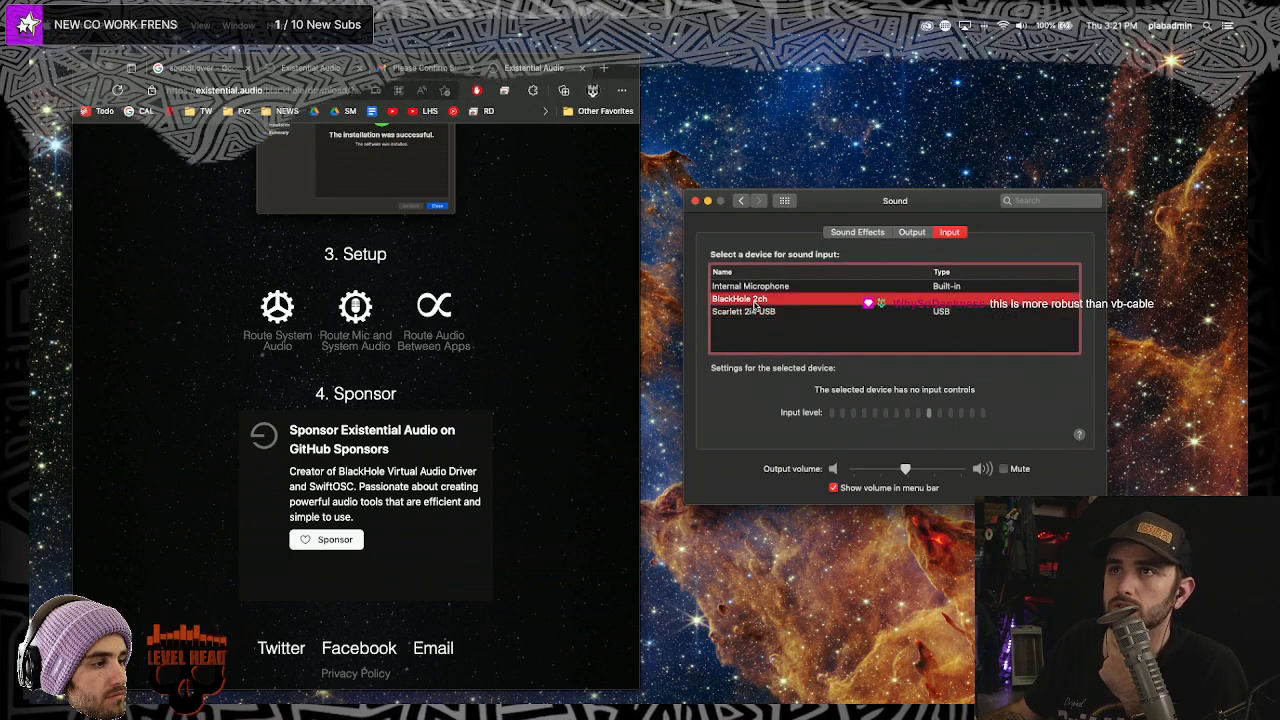
{"action": "left_click", "coordinate": [768, 312]}
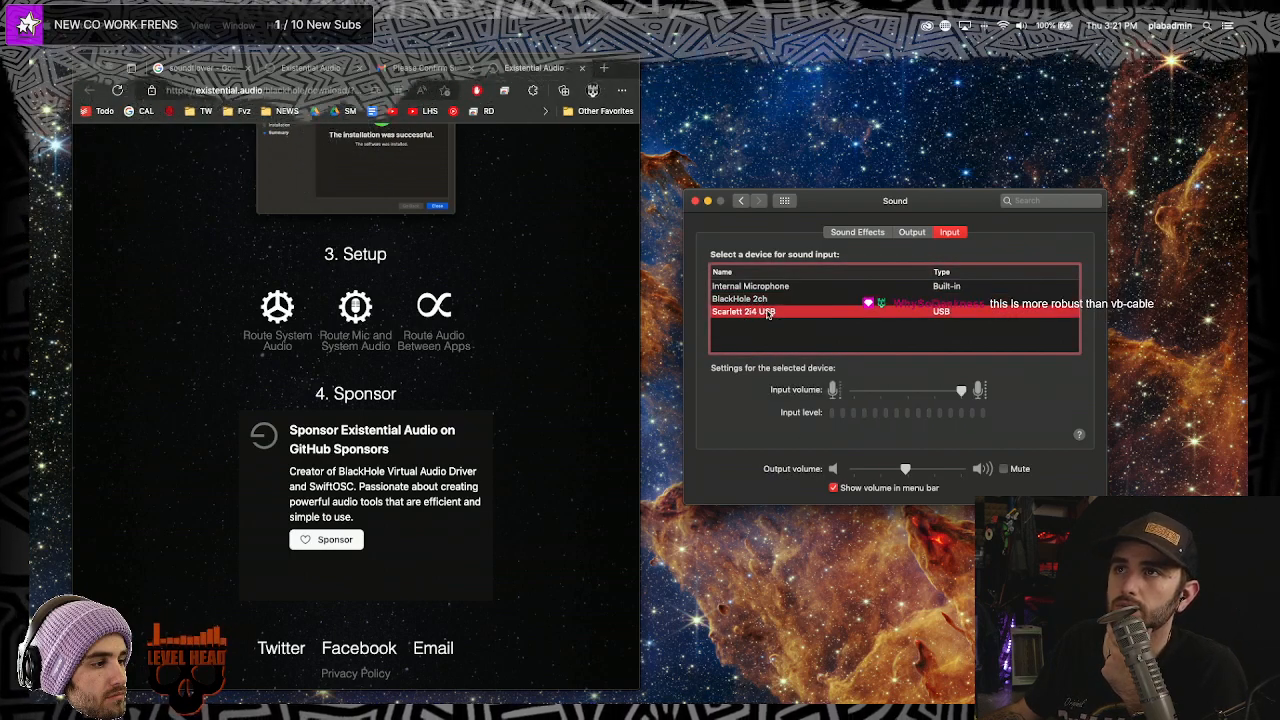
{"action": "left_click", "coordinate": [914, 236]}
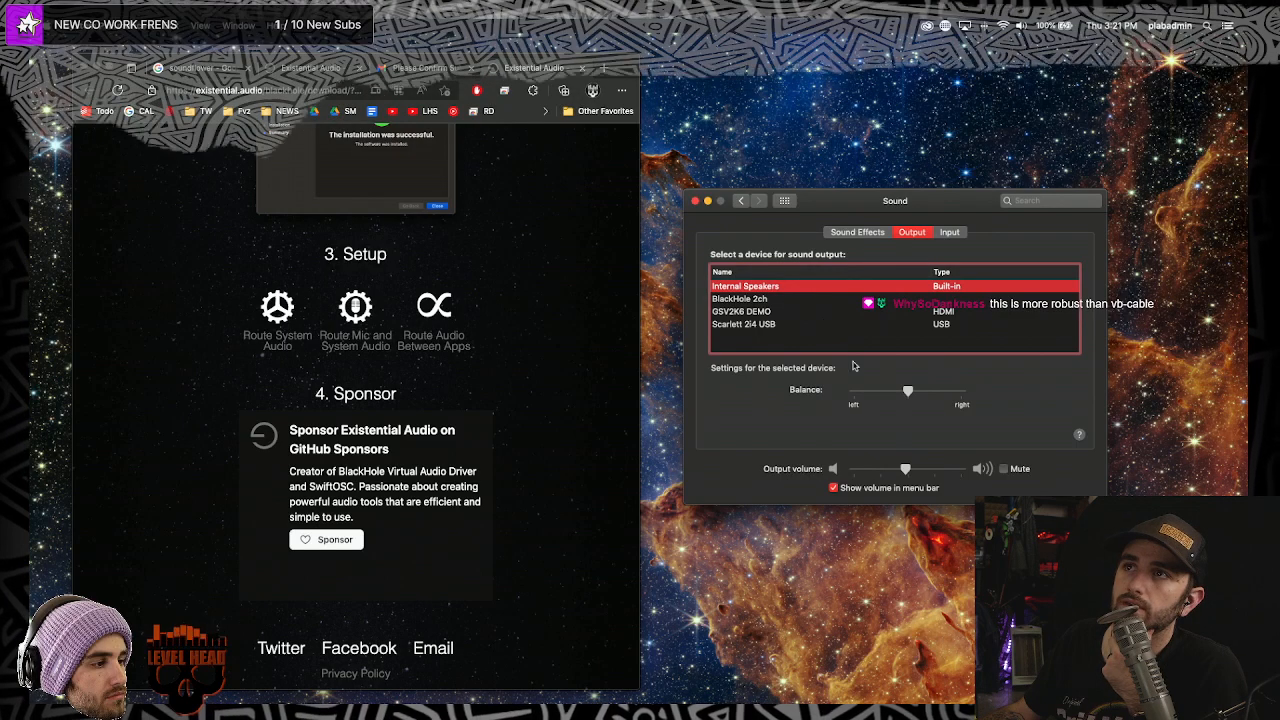
- Select BlackHole 2ch as the sound output and minimize the BlackHole download page window
{"action": "left_click", "coordinate": [746, 300]}
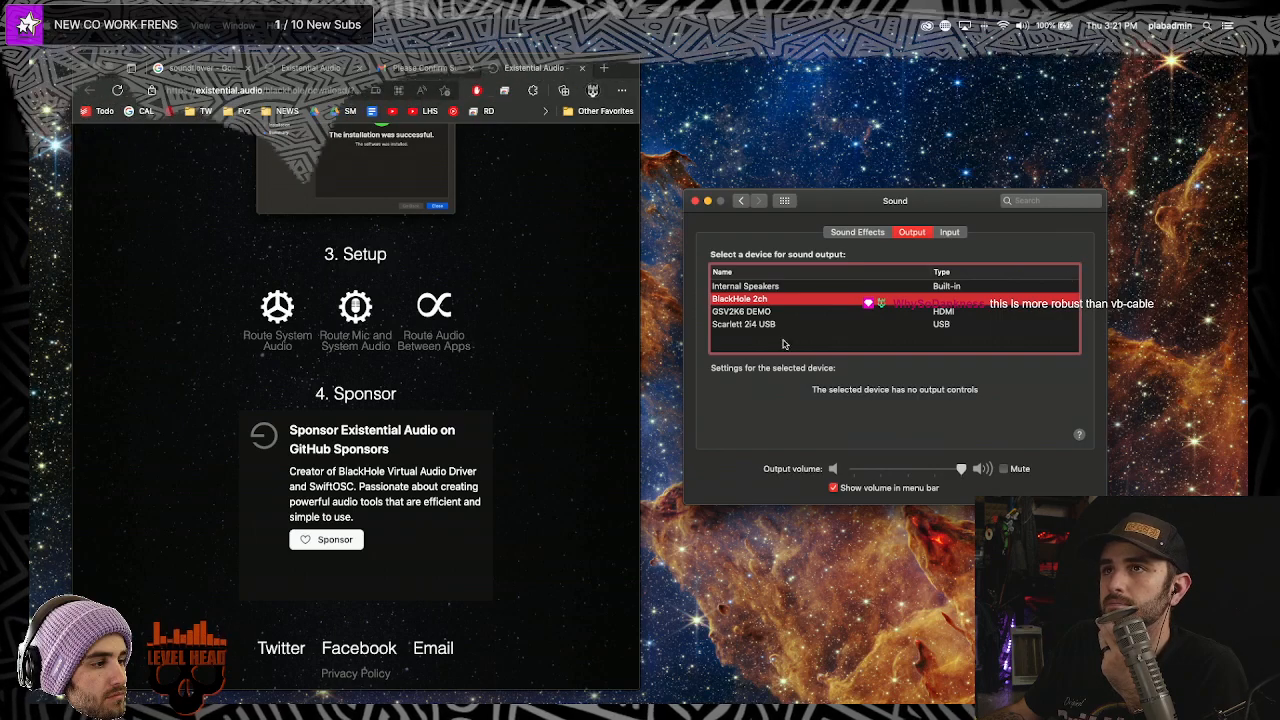
{"action": "mouse_move", "coordinate": [863, 200]}
{"action": "left_mouse_down"}
{"action": "mouse_move", "coordinate": [813, 192]}
{"action": "mouse_move", "coordinate": [734, 225]}
{"action": "mouse_move", "coordinate": [1030, 212]}
{"action": "mouse_move", "coordinate": [775, 210]}
{"action": "mouse_move", "coordinate": [884, 208]}
{"action": "left_mouse_up"}
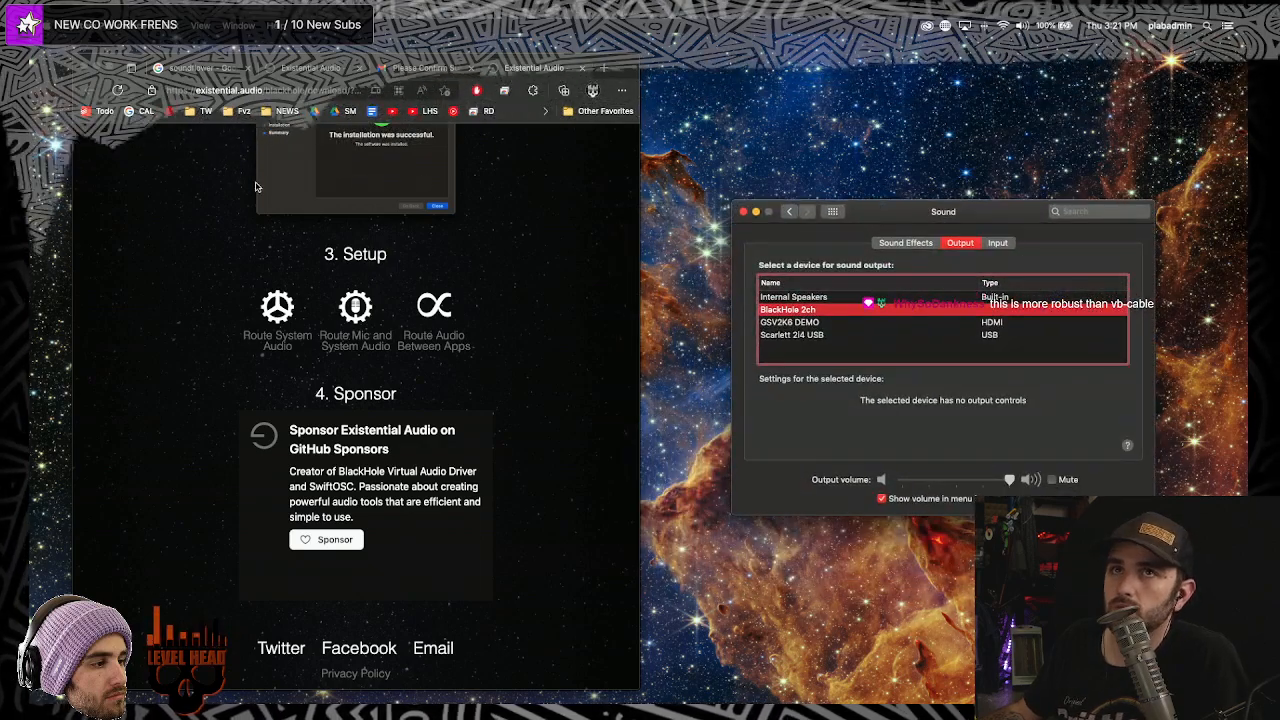
{"action": "left_click", "coordinate": [96, 67]}
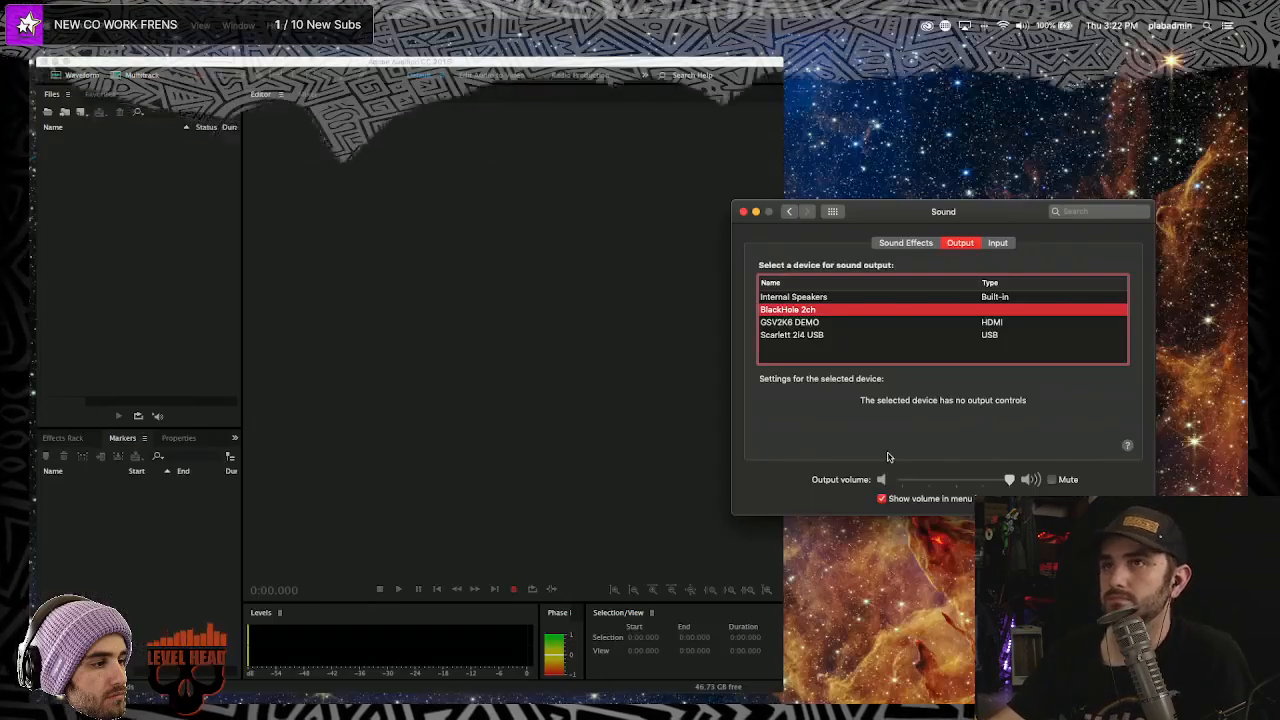
{"action": "left_click_drag", "start_coordinate": [424, 55], "coordinate": [505, 57]}
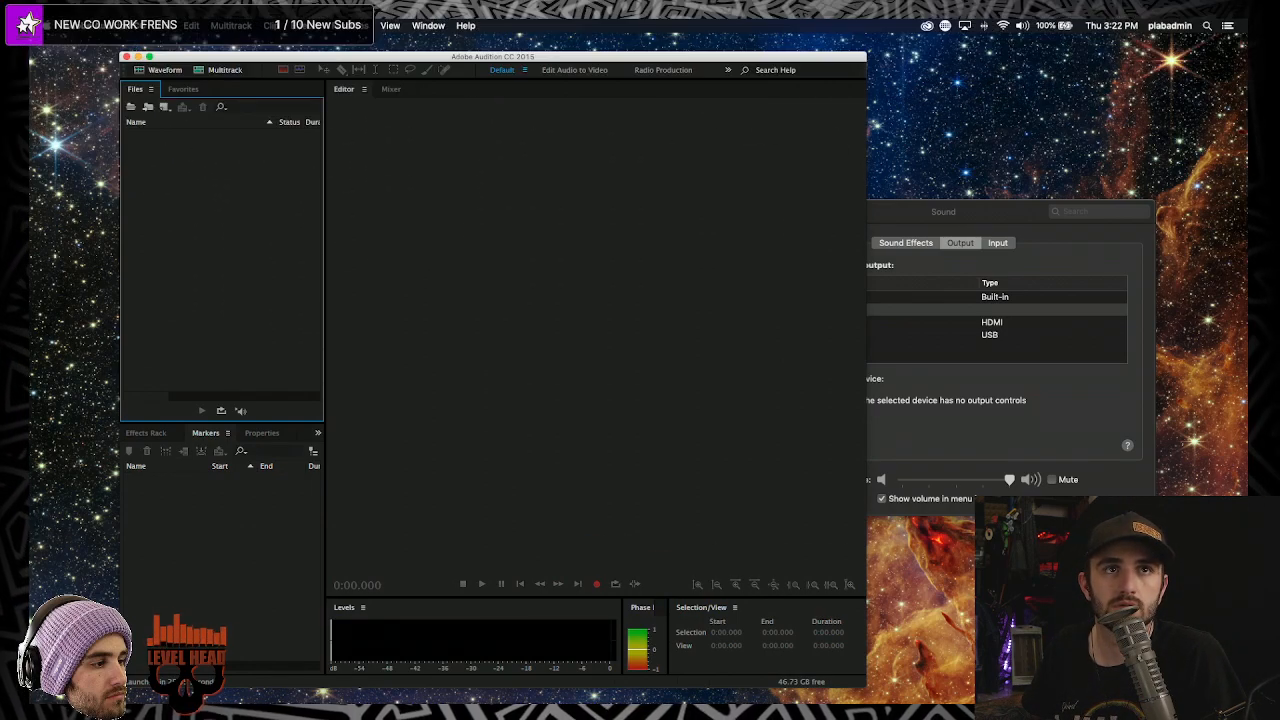
{"action": "left_click", "coordinate": [432, 277]}
{"action": "left_click", "coordinate": [219, 233]}
{"action": "scroll", "coordinate": [237, 177], "scroll_direction": "right", "scroll_amount": 3}
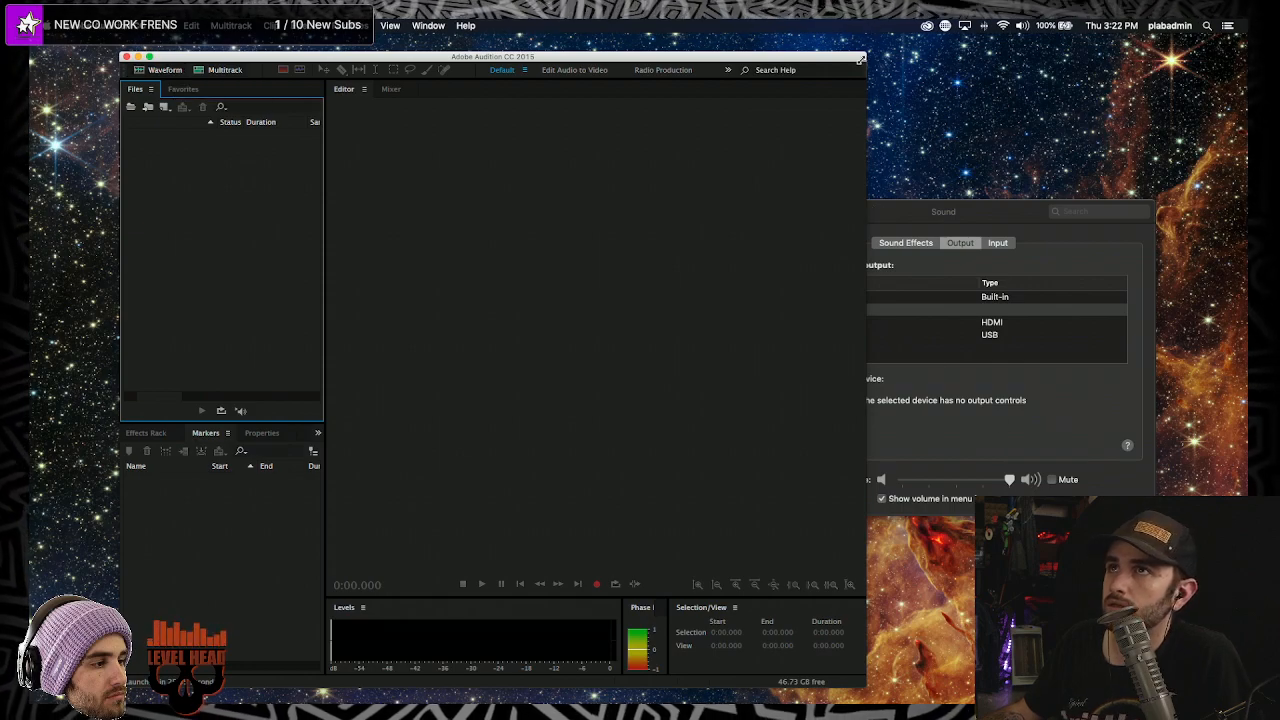
{"action": "left_click_drag", "start_coordinate": [866, 55], "coordinate": [680, 219]}
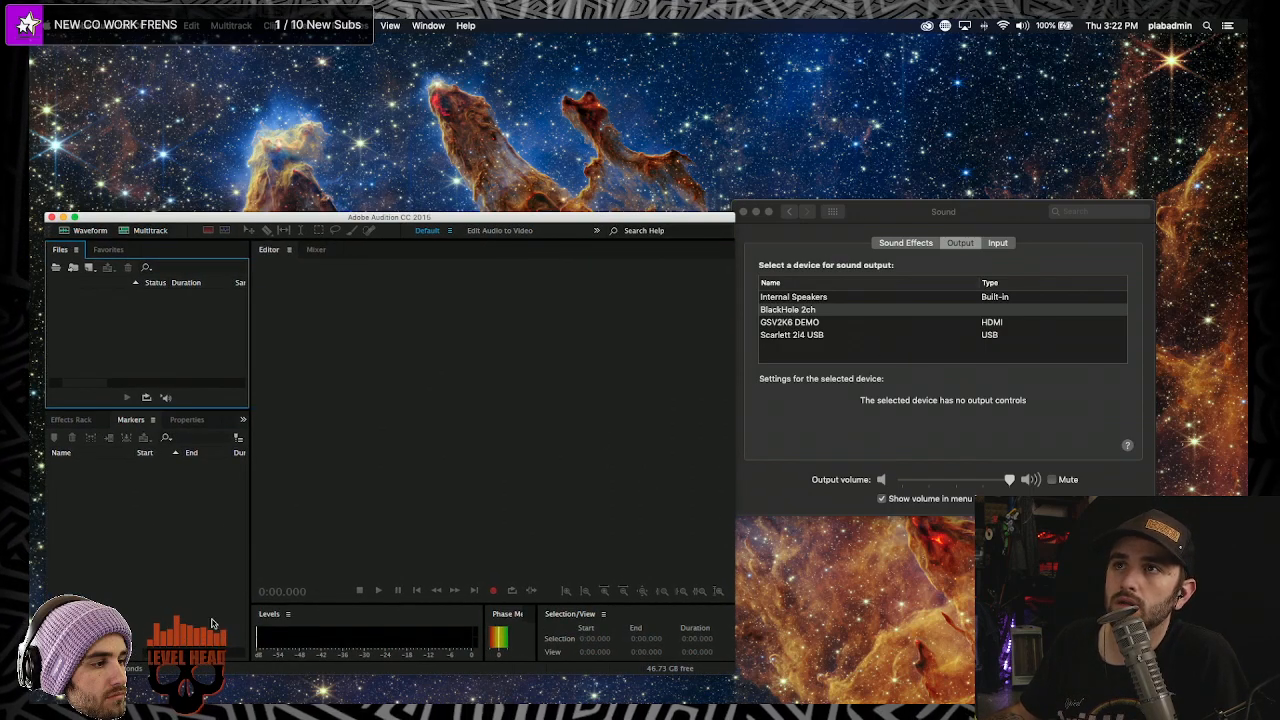
{"action": "left_click", "coordinate": [382, 355]}
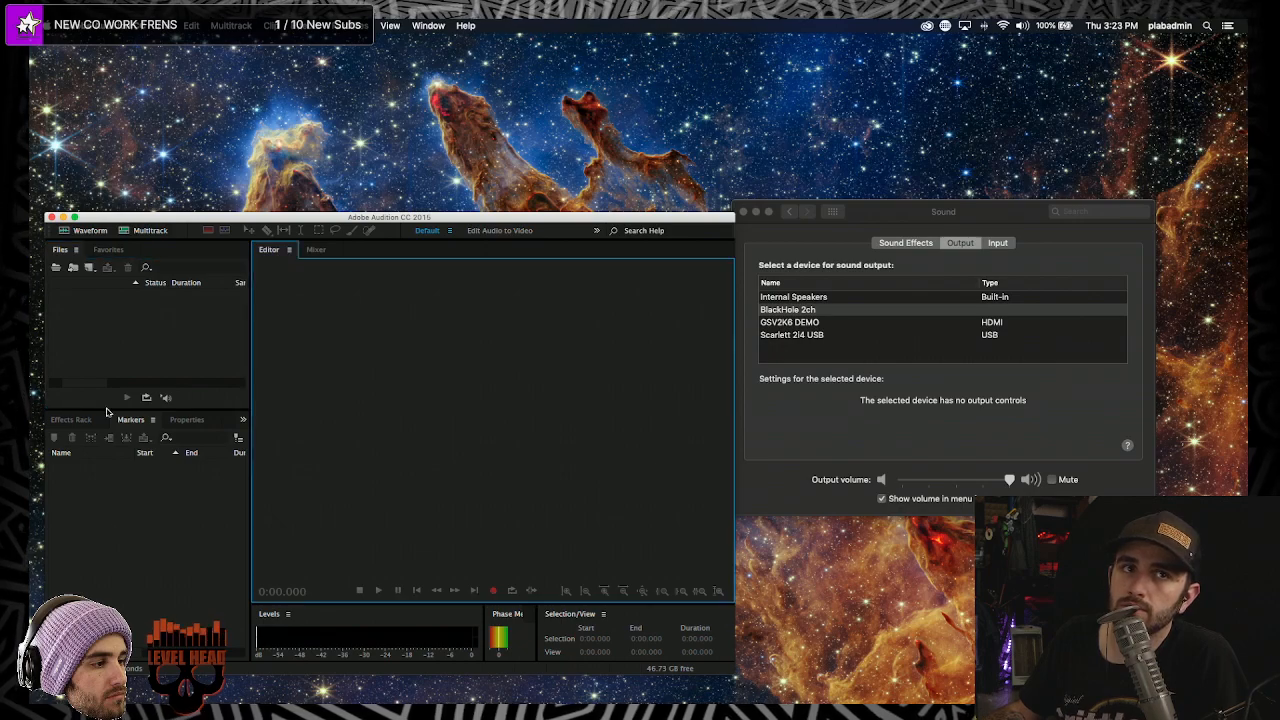
{"action": "mouse_move", "coordinate": [600, 684]}
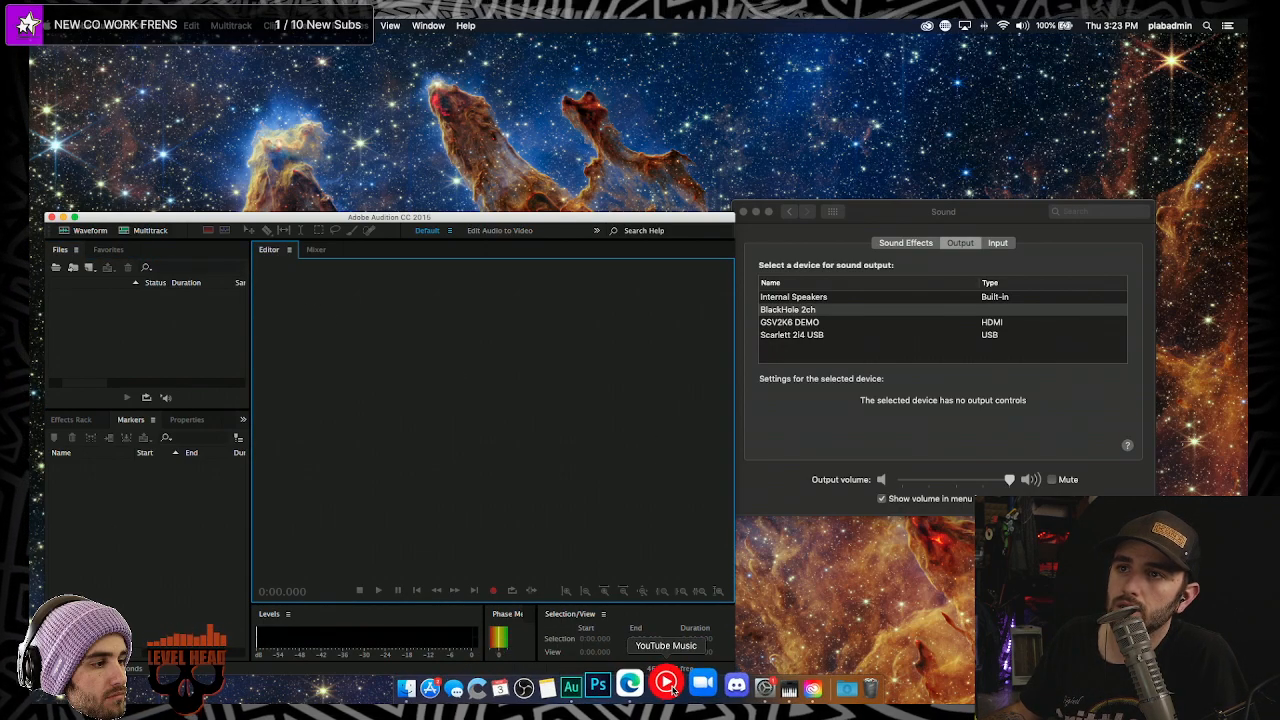
{"action": "left_click", "coordinate": [645, 683]}
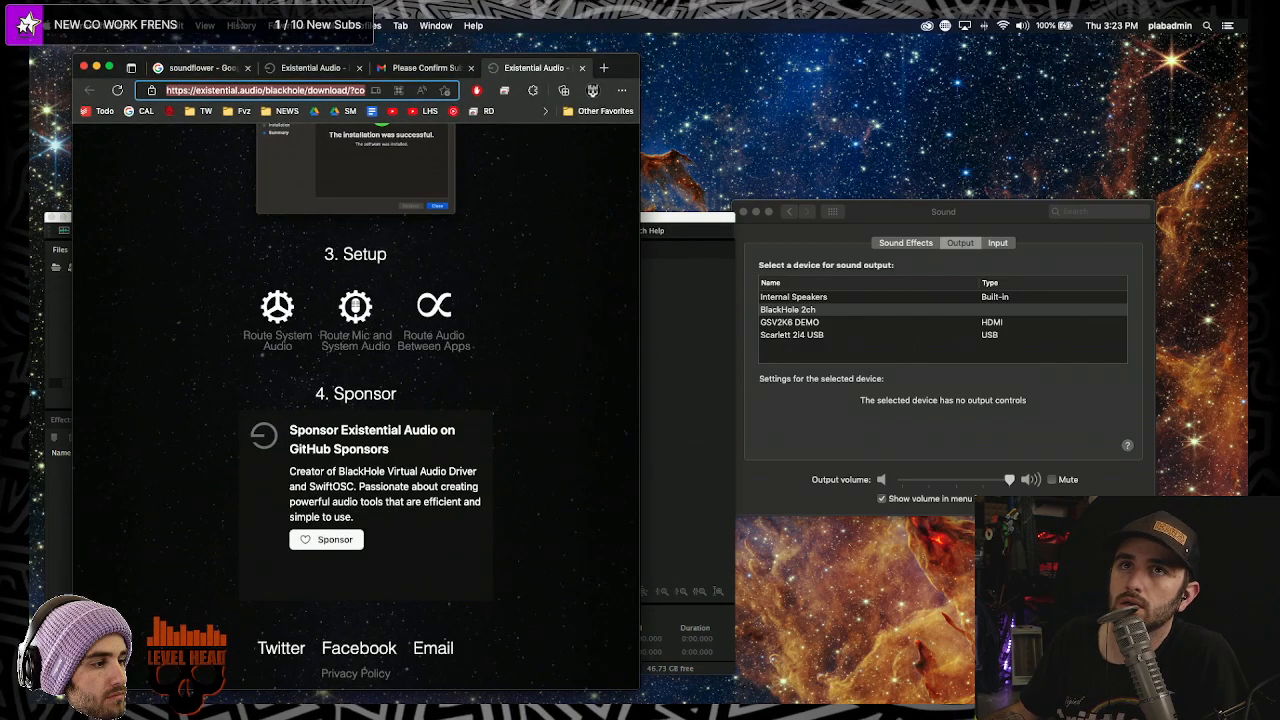
{"action": "left_click", "coordinate": [96, 67]}
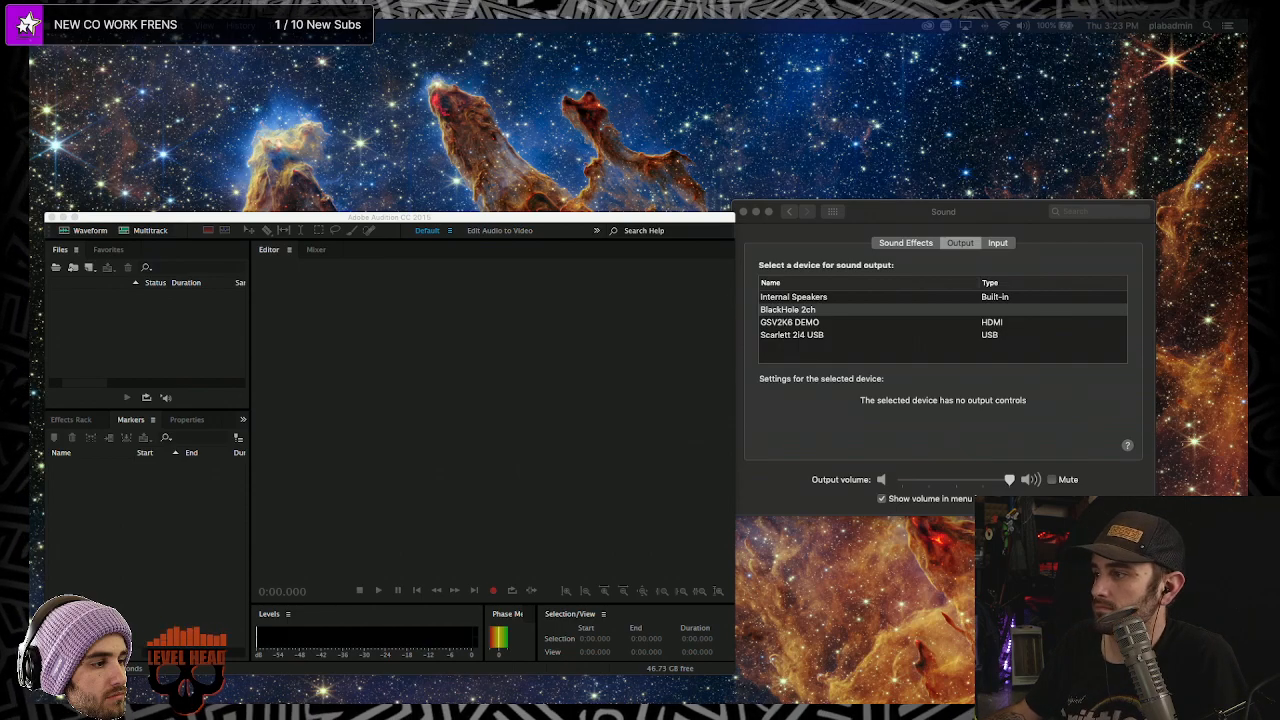
- Switch to YouTube Music and start playing the Instru-Metal playlist
{"action": "key", "text": "super+Tab"}
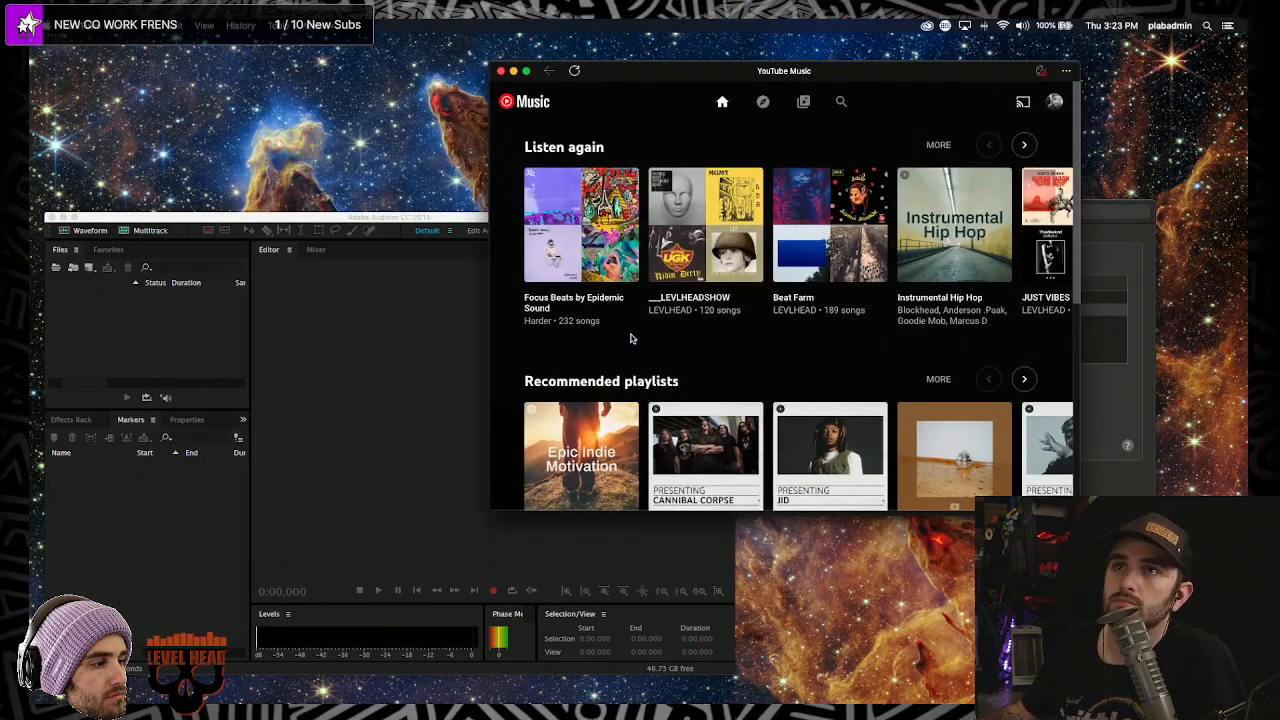
{"action": "scroll", "coordinate": [797, 296], "scroll_direction": "down", "scroll_amount": 2}
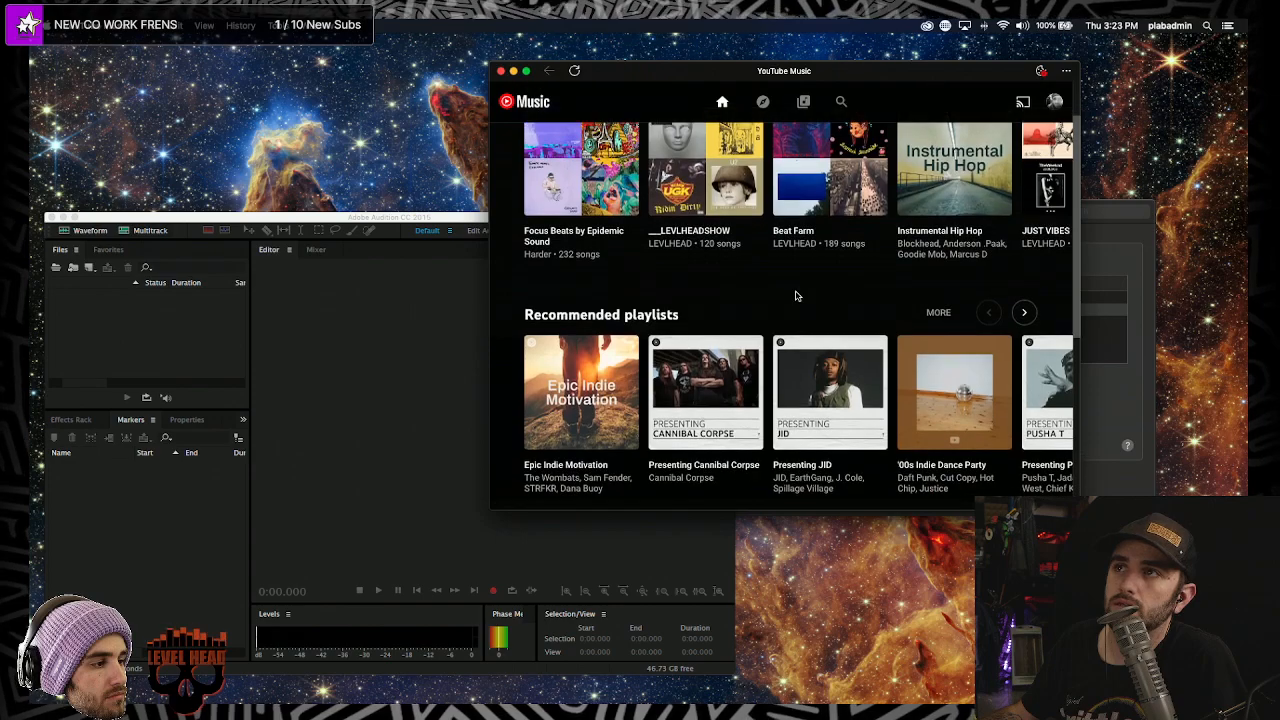
{"action": "scroll", "coordinate": [952, 333], "scroll_direction": "down", "scroll_amount": 2}
{"action": "scroll", "coordinate": [952, 333], "scroll_direction": "up", "scroll_amount": 2}
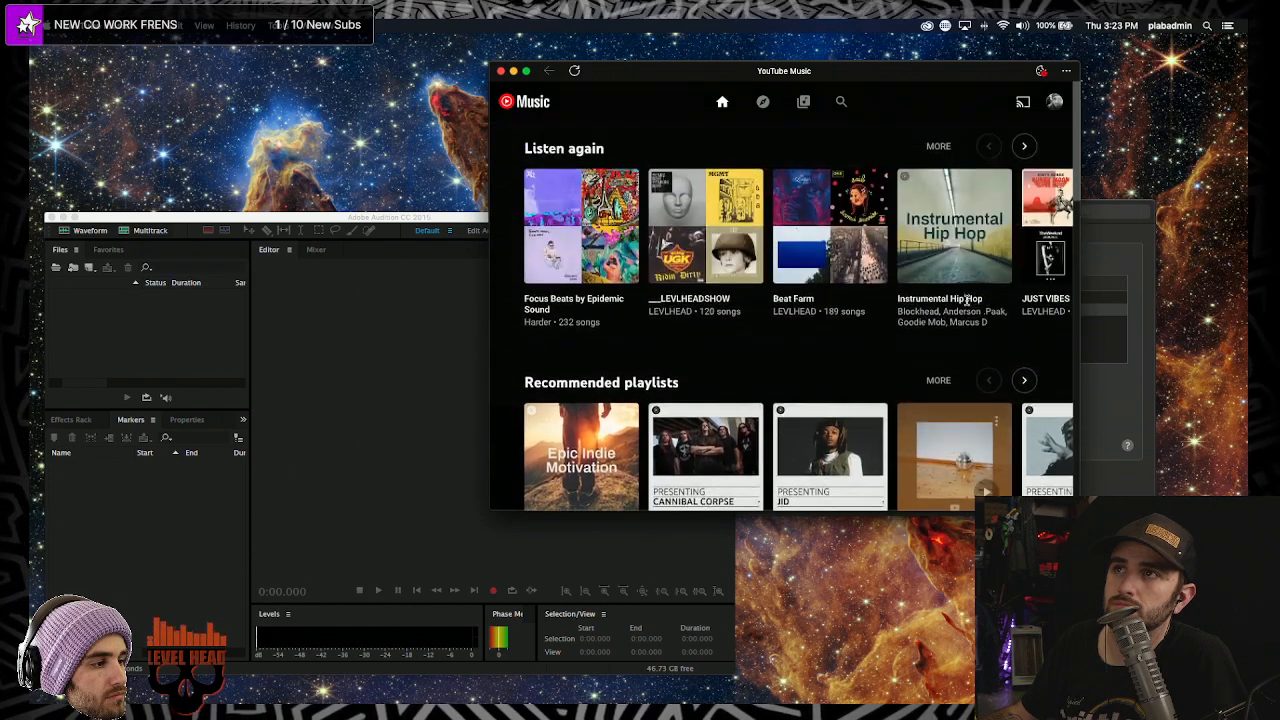
{"action": "left_click", "coordinate": [1025, 138]}
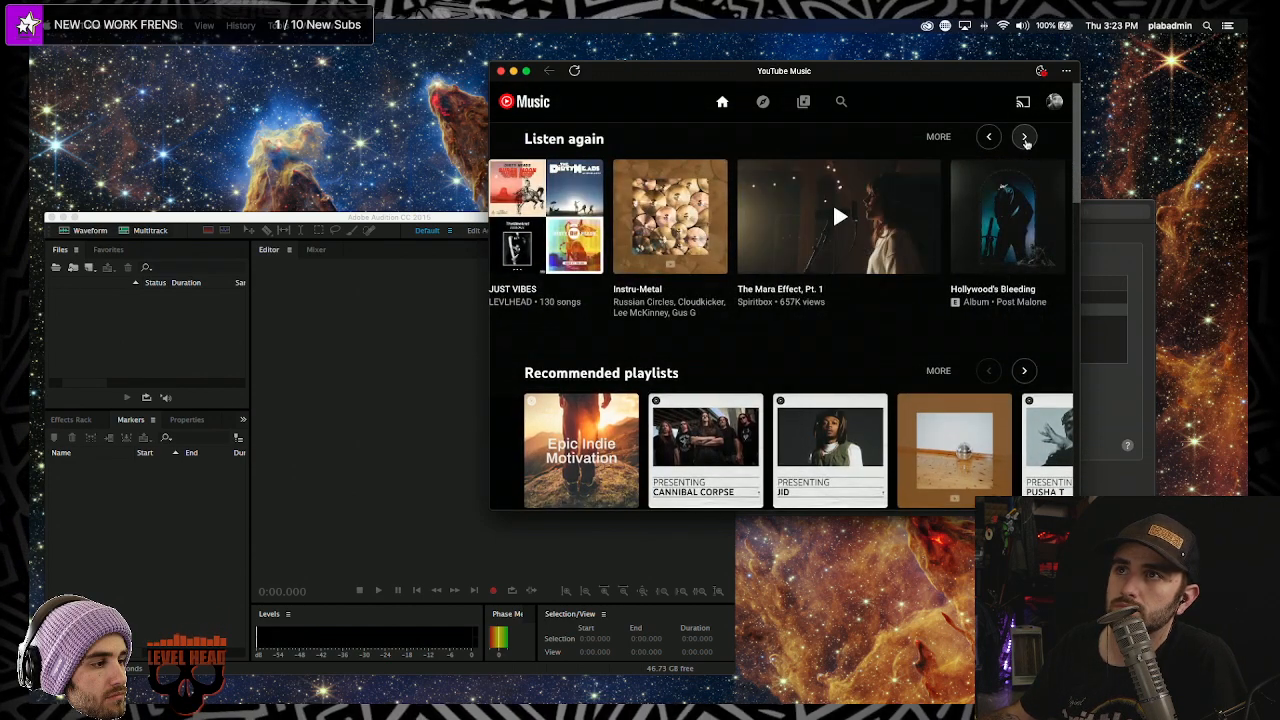
{"action": "left_click", "coordinate": [699, 248]}
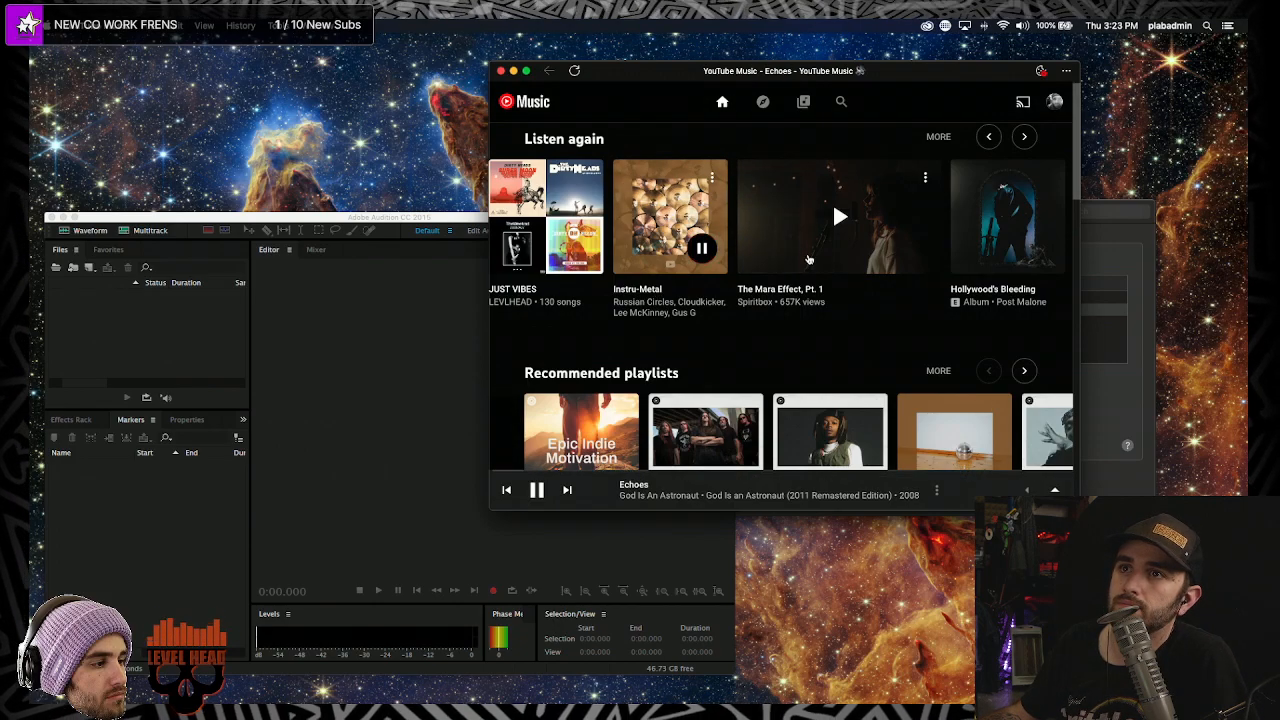
{"action": "left_click_drag", "start_coordinate": [901, 78], "coordinate": [1023, 255]}
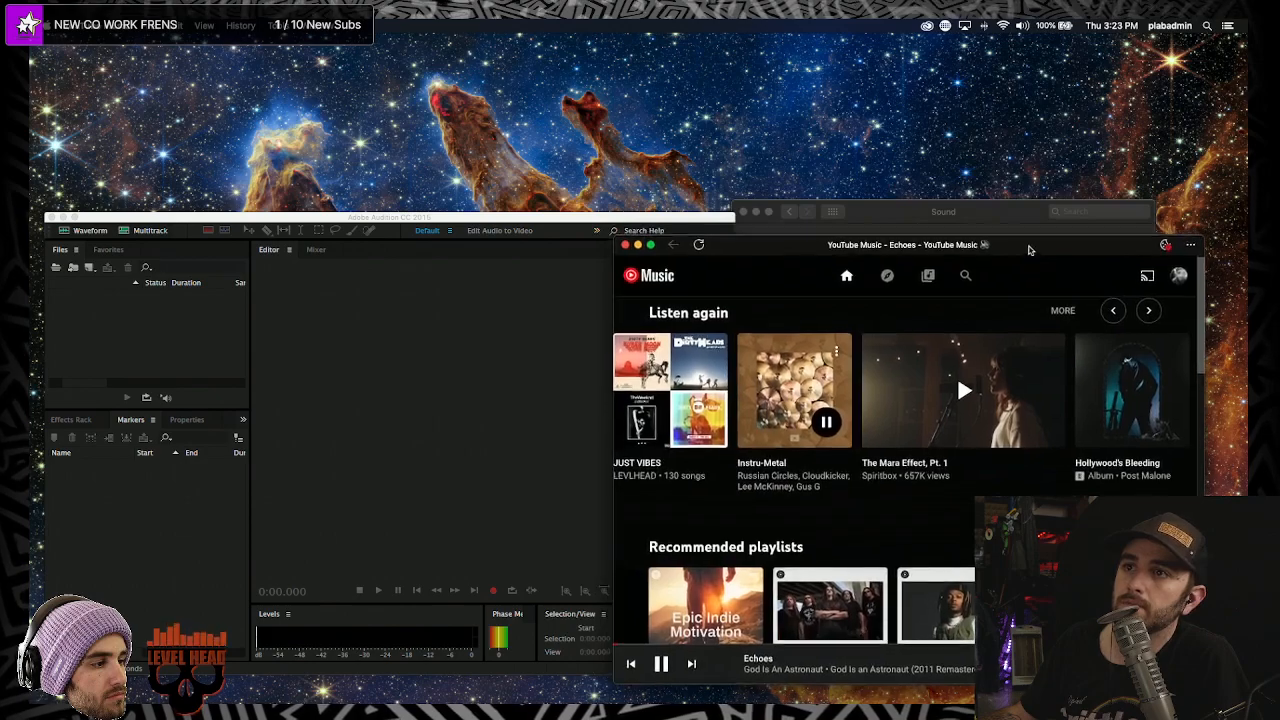
- Route system sound output to BlackHole 2ch and pause the song Echoes
{"action": "left_click", "coordinate": [1022, 26]}
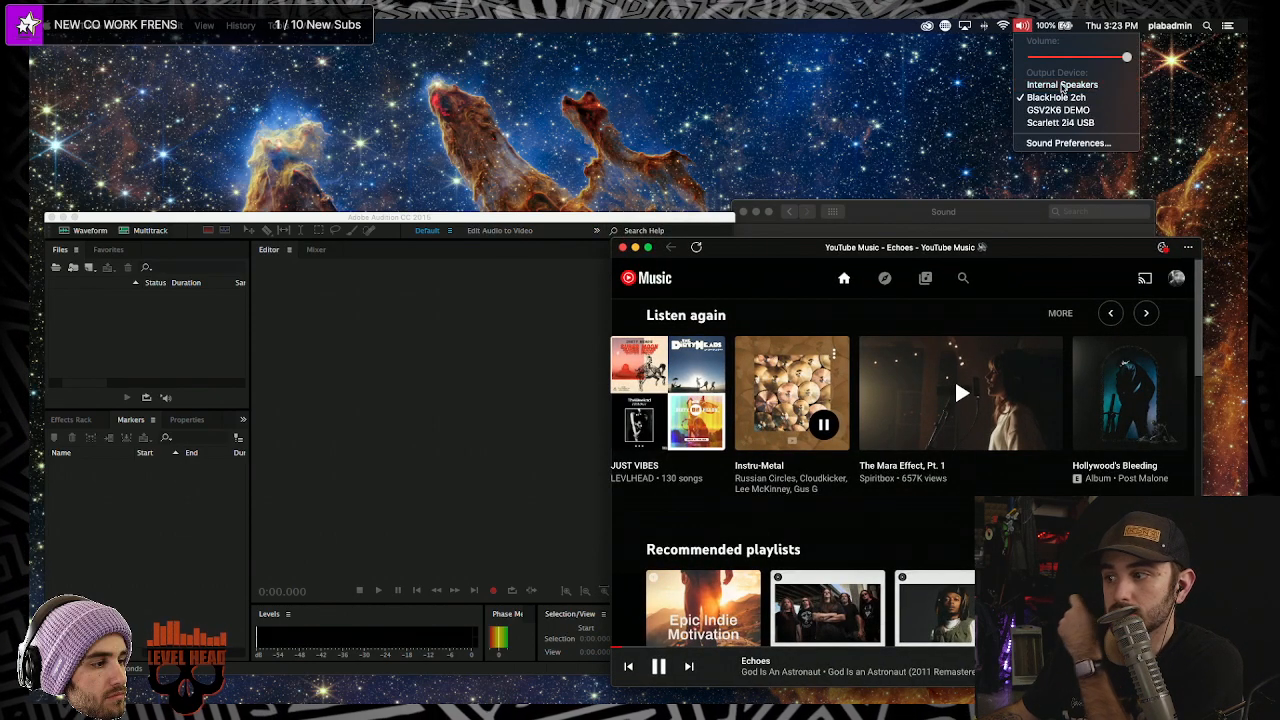
{"action": "left_click", "coordinate": [1062, 86]}
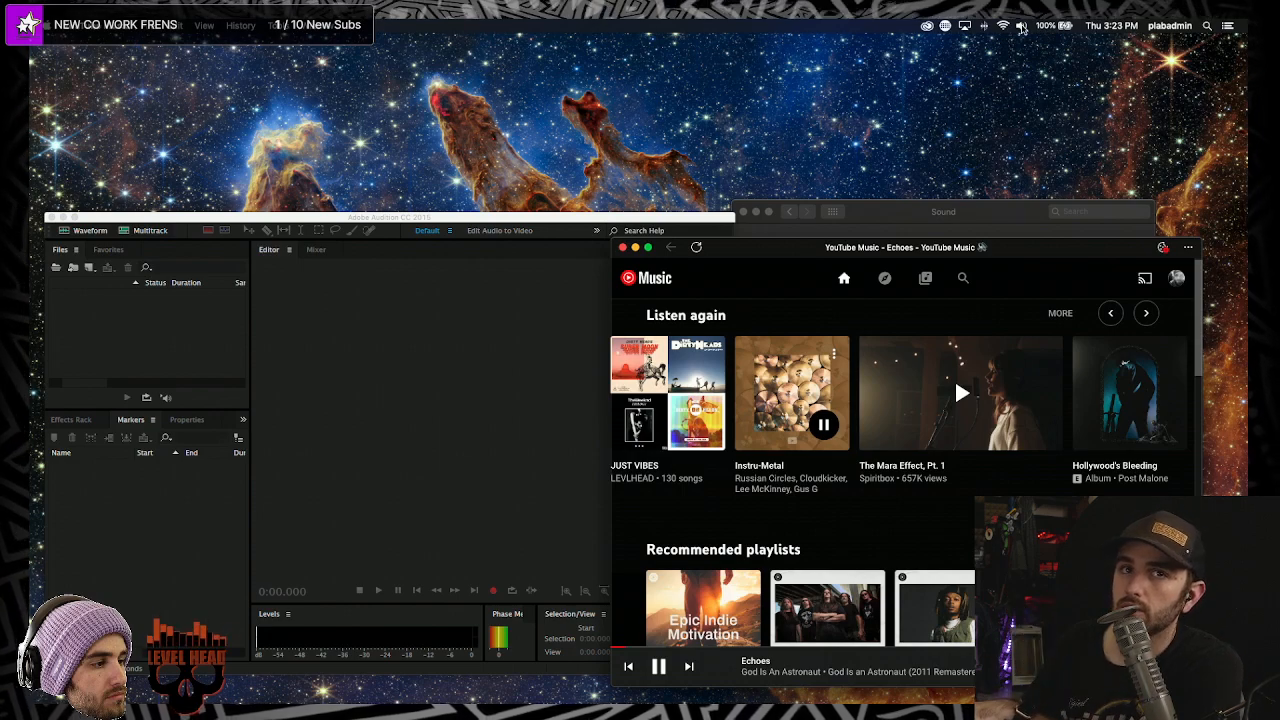
{"action": "left_click", "coordinate": [1022, 27]}
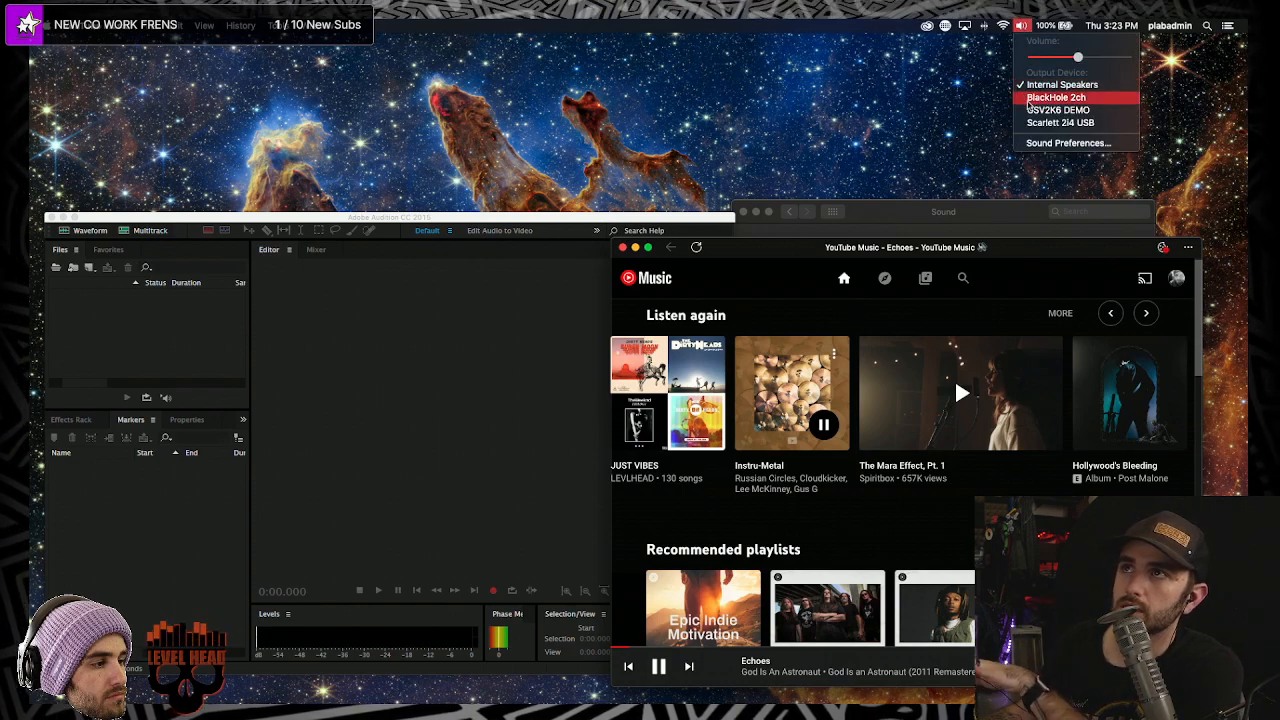
{"action": "left_click", "coordinate": [1029, 100]}
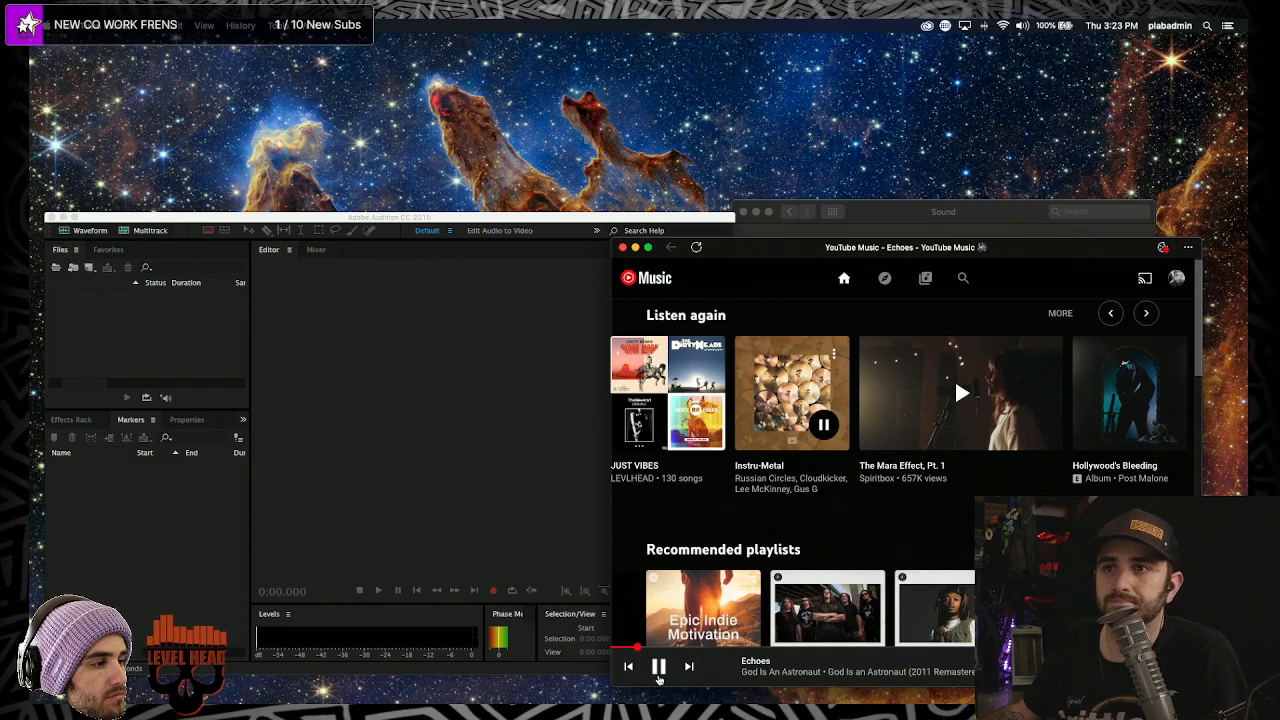
{"action": "left_click", "coordinate": [660, 666]}
{"action": "left_click_drag", "start_coordinate": [564, 221], "coordinate": [584, 85]}
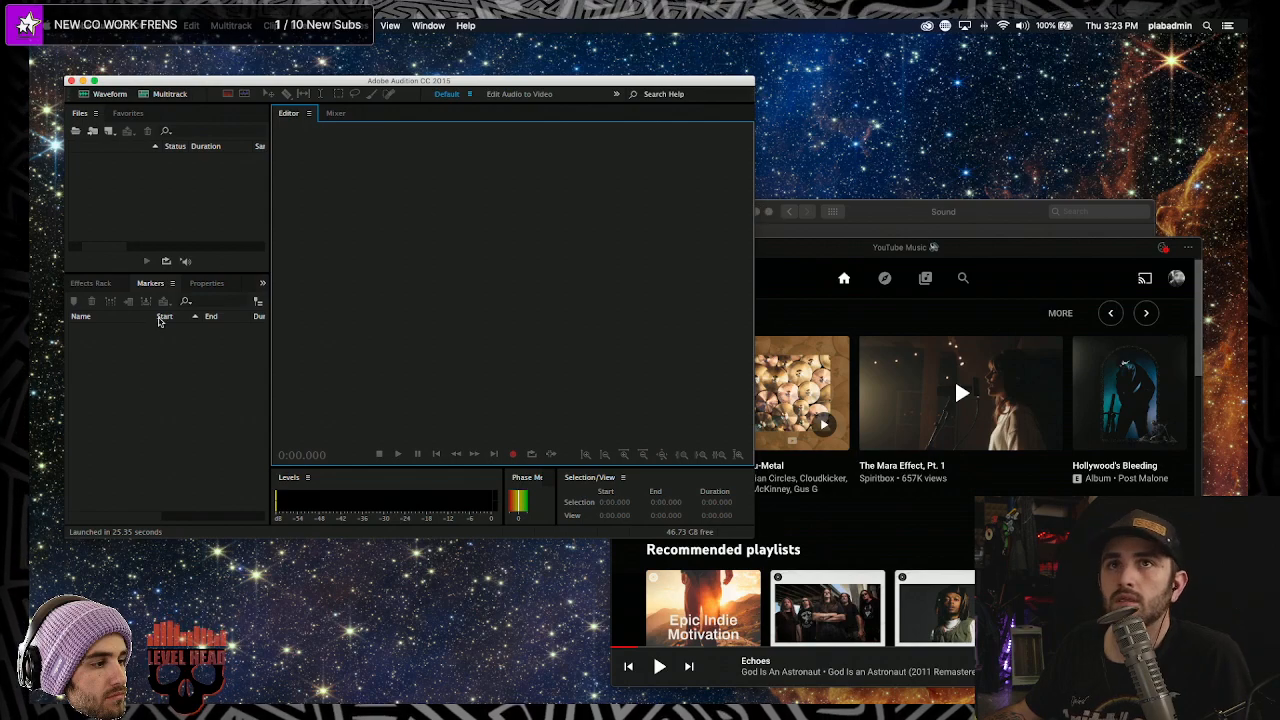
- In Audio Hardware preferences, set Default Input to BlackHole 2ch and confirm with OK
{"action": "left_click", "coordinate": [90, 25]}
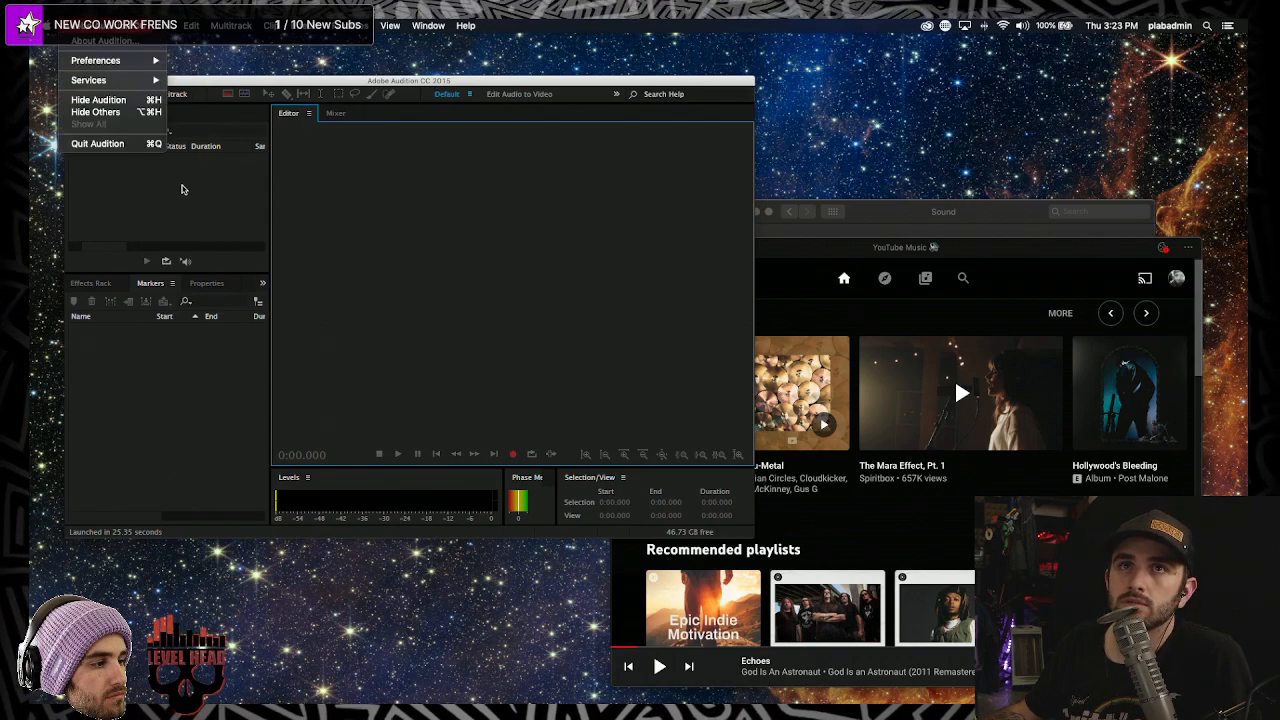
{"action": "mouse_move", "coordinate": [117, 68]}
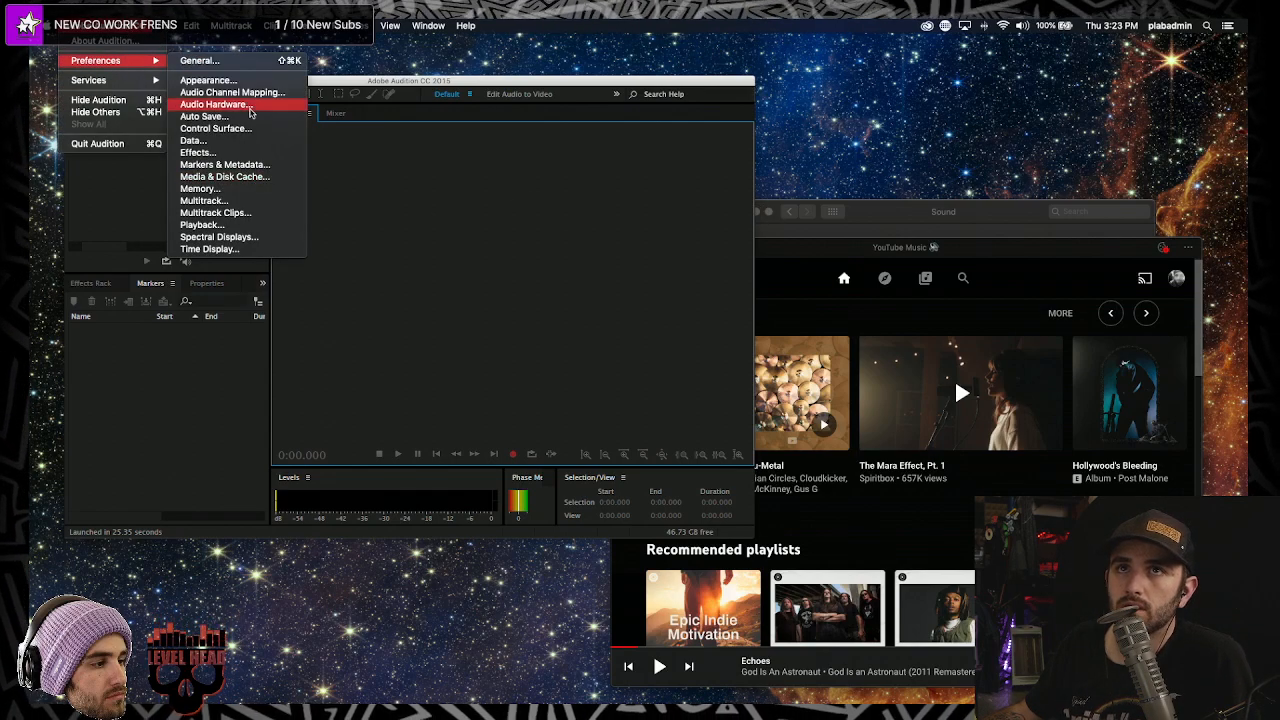
{"action": "left_click", "coordinate": [215, 103]}
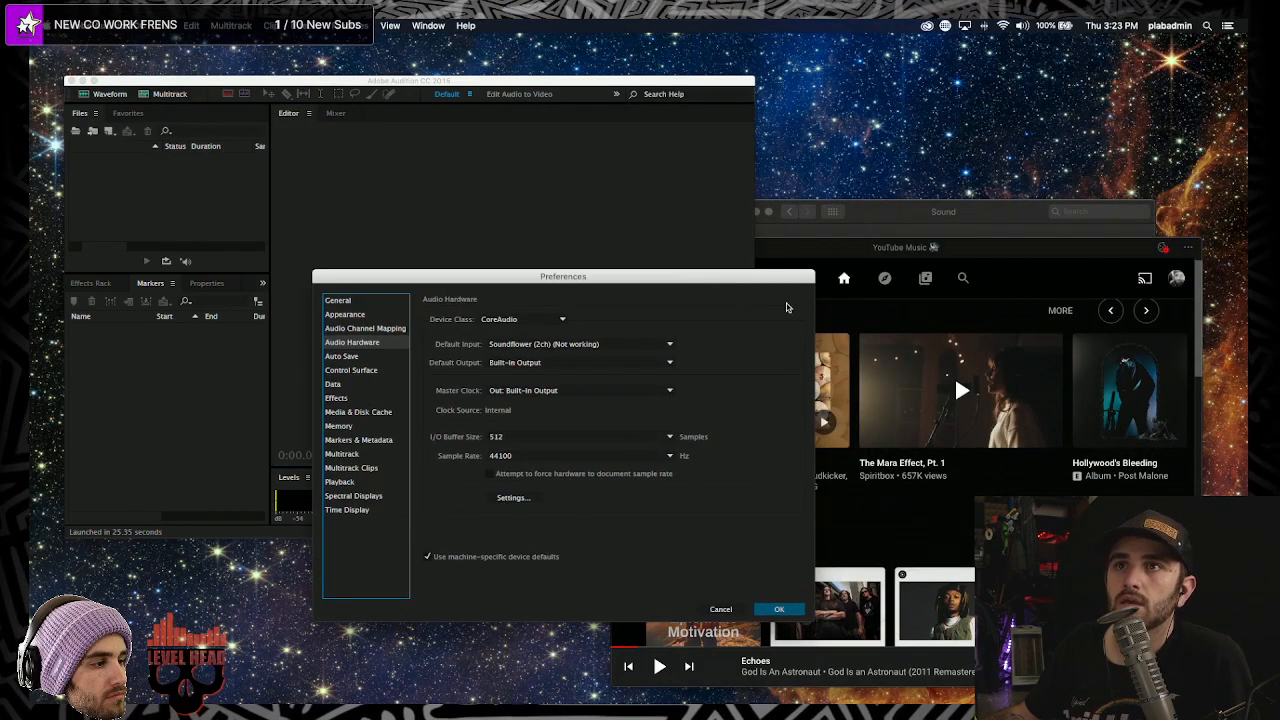
{"action": "left_click", "coordinate": [499, 346]}
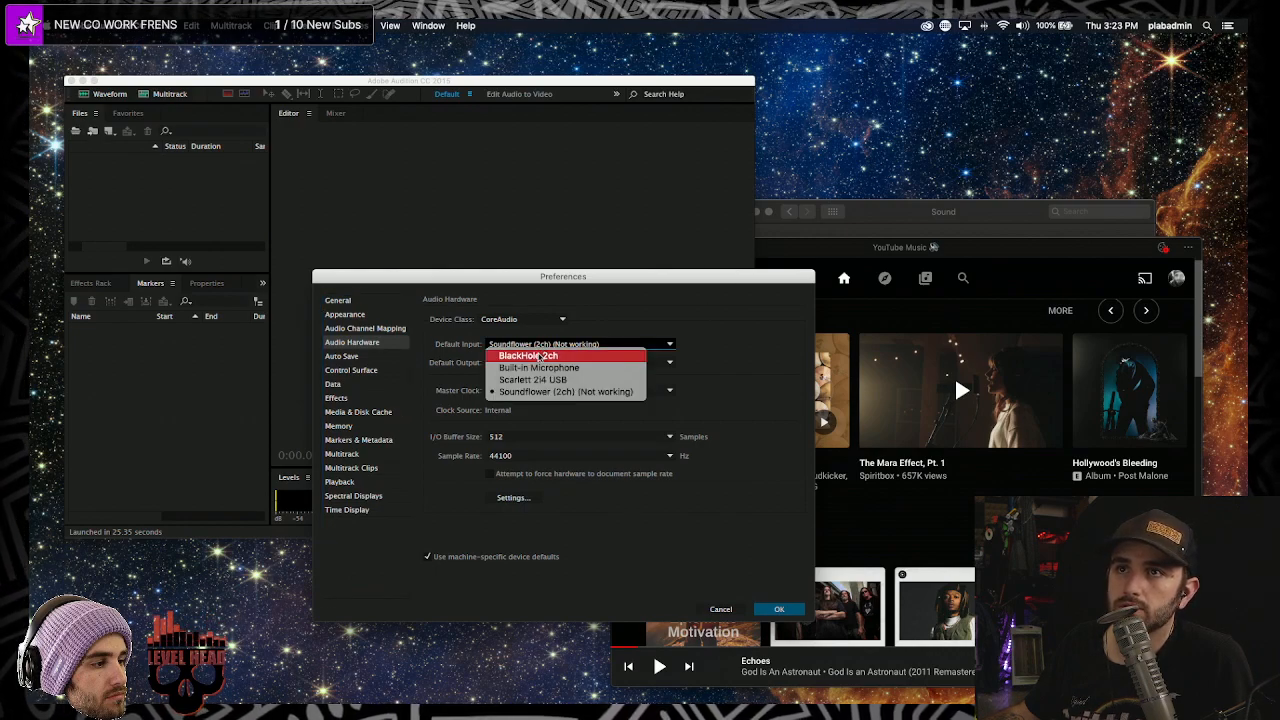
{"action": "left_click", "coordinate": [540, 356]}
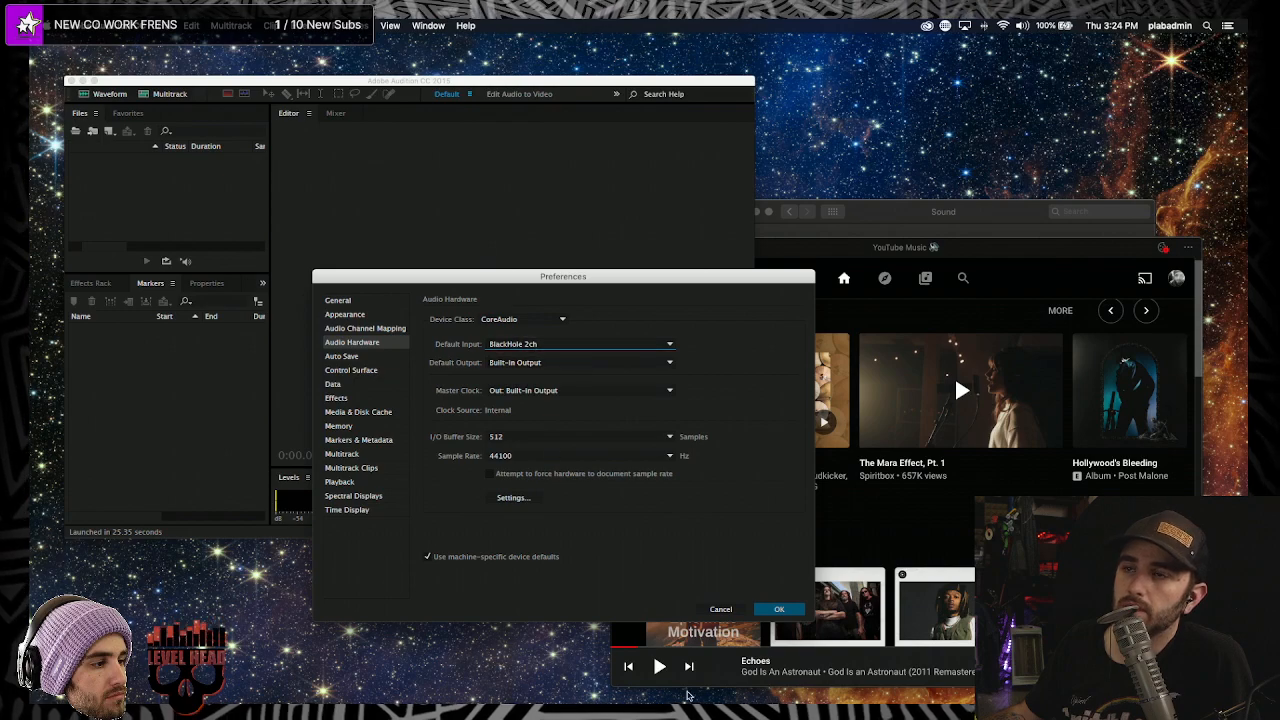
{"action": "left_click", "coordinate": [778, 609]}
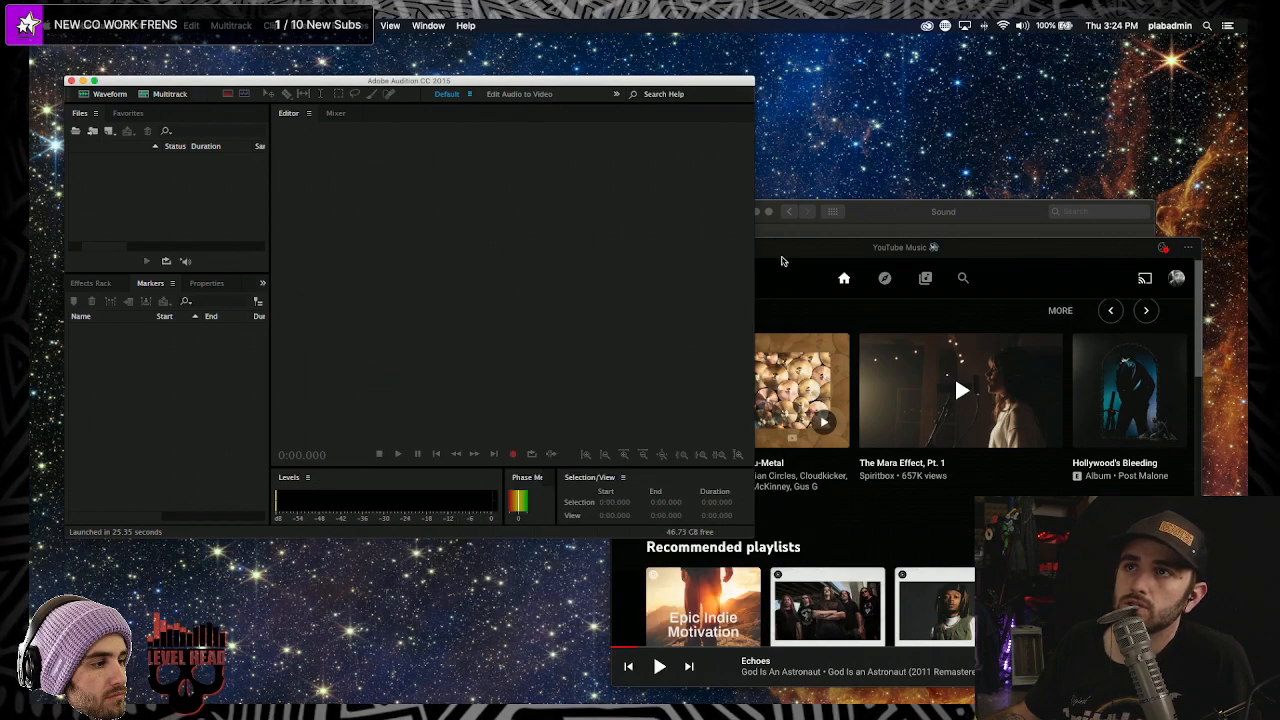
- Resume the song in YouTube Music, then create Untitled 1 in Audition and start recording
{"action": "left_click", "coordinate": [840, 247]}
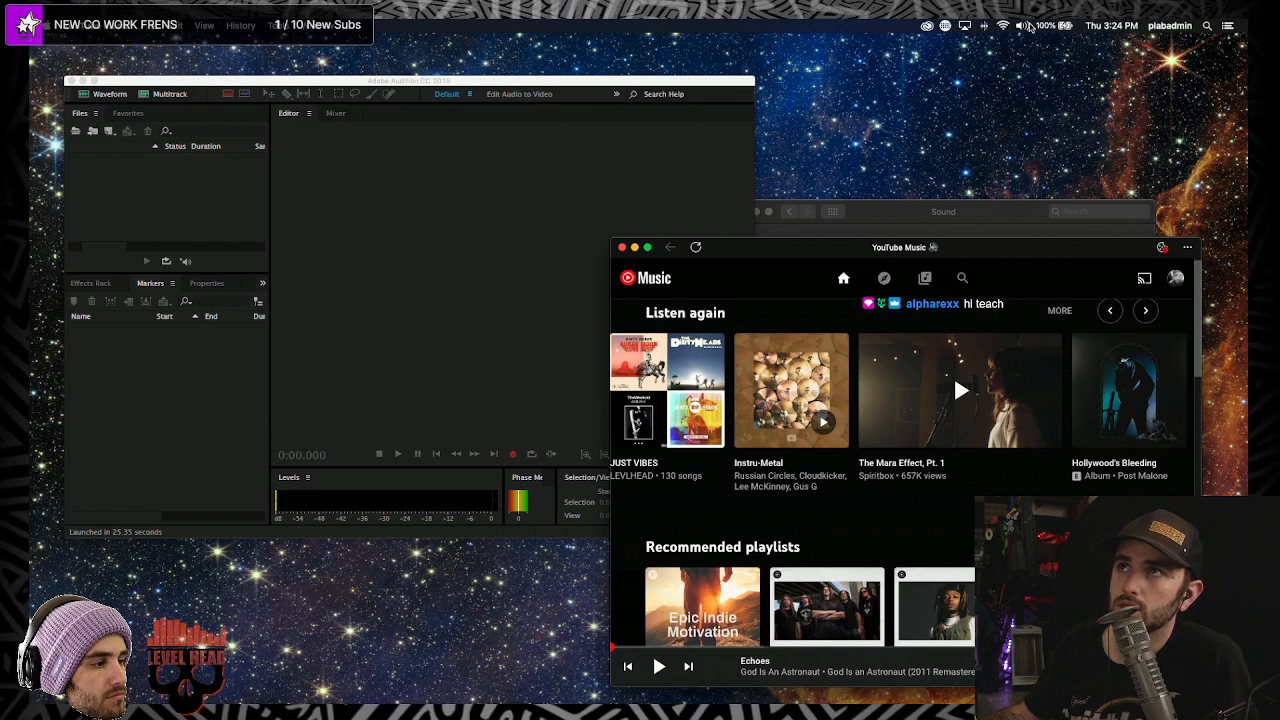
{"action": "left_click", "coordinate": [1022, 25]}
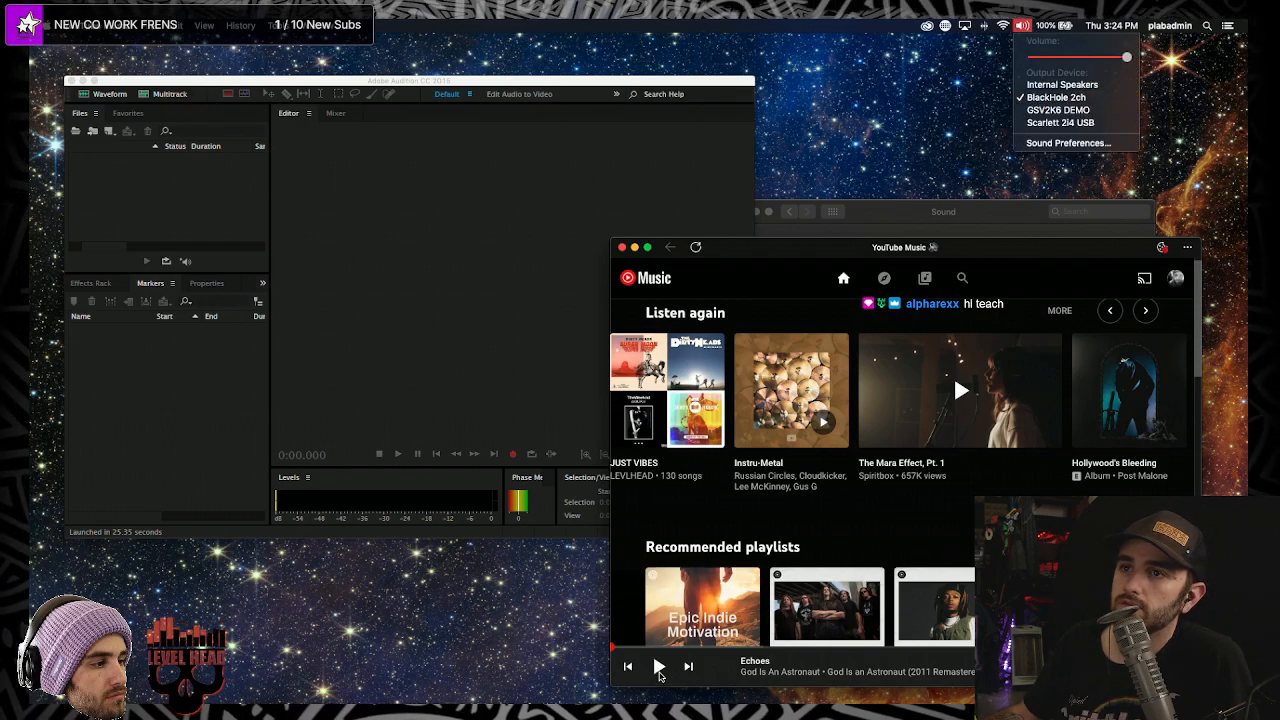
{"action": "left_click", "coordinate": [659, 668]}
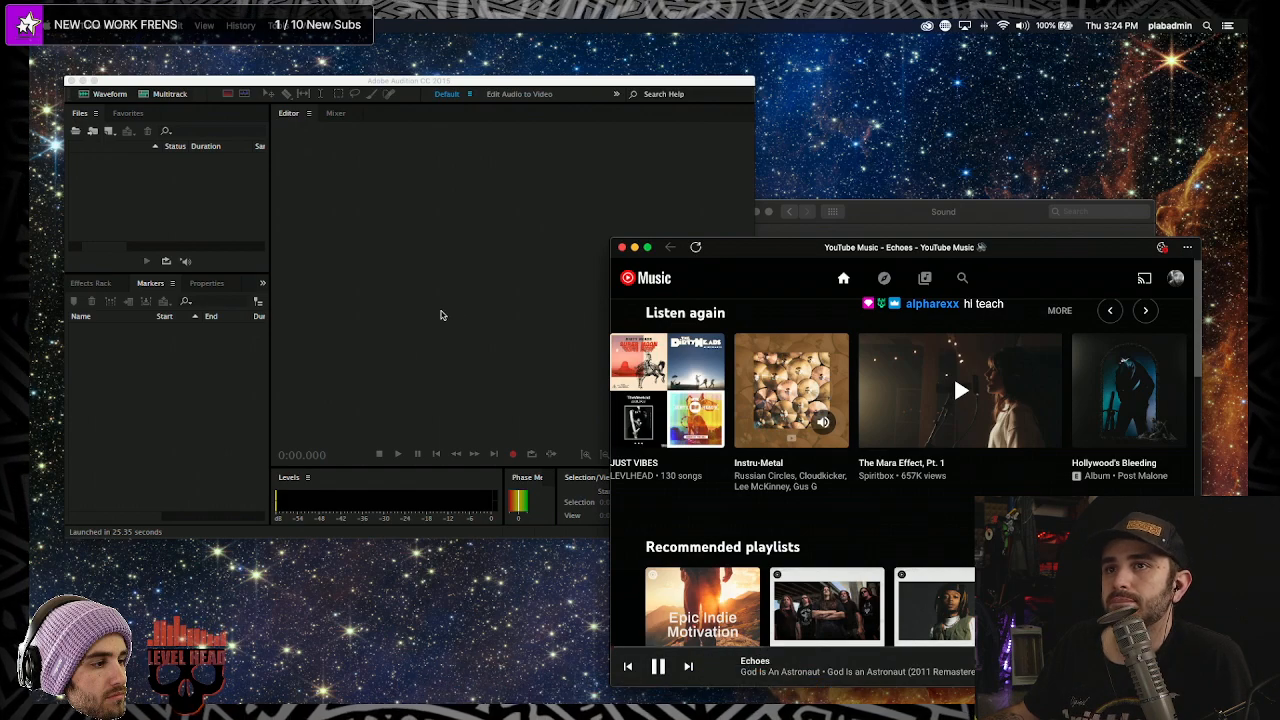
{"action": "left_click", "coordinate": [456, 317]}
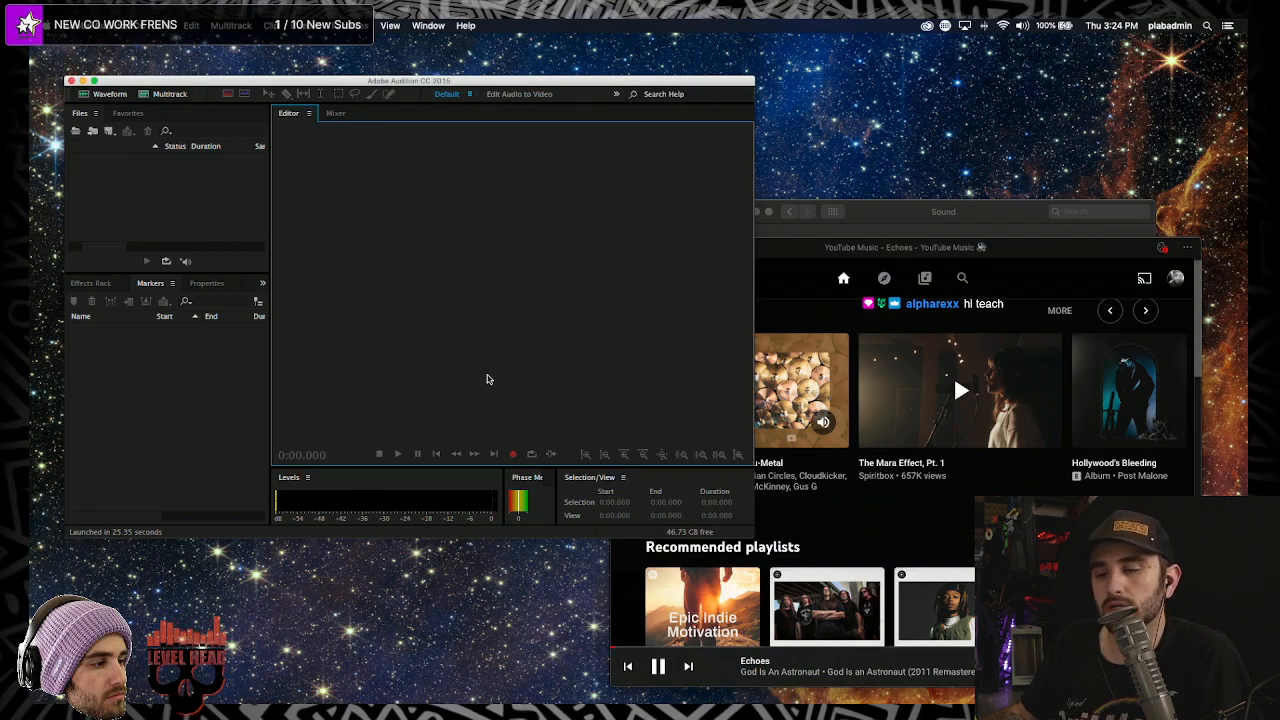
{"action": "key", "text": "super+shift+n"}
{"action": "left_click", "coordinate": [464, 352]}
{"action": "key", "text": "shift+space"}
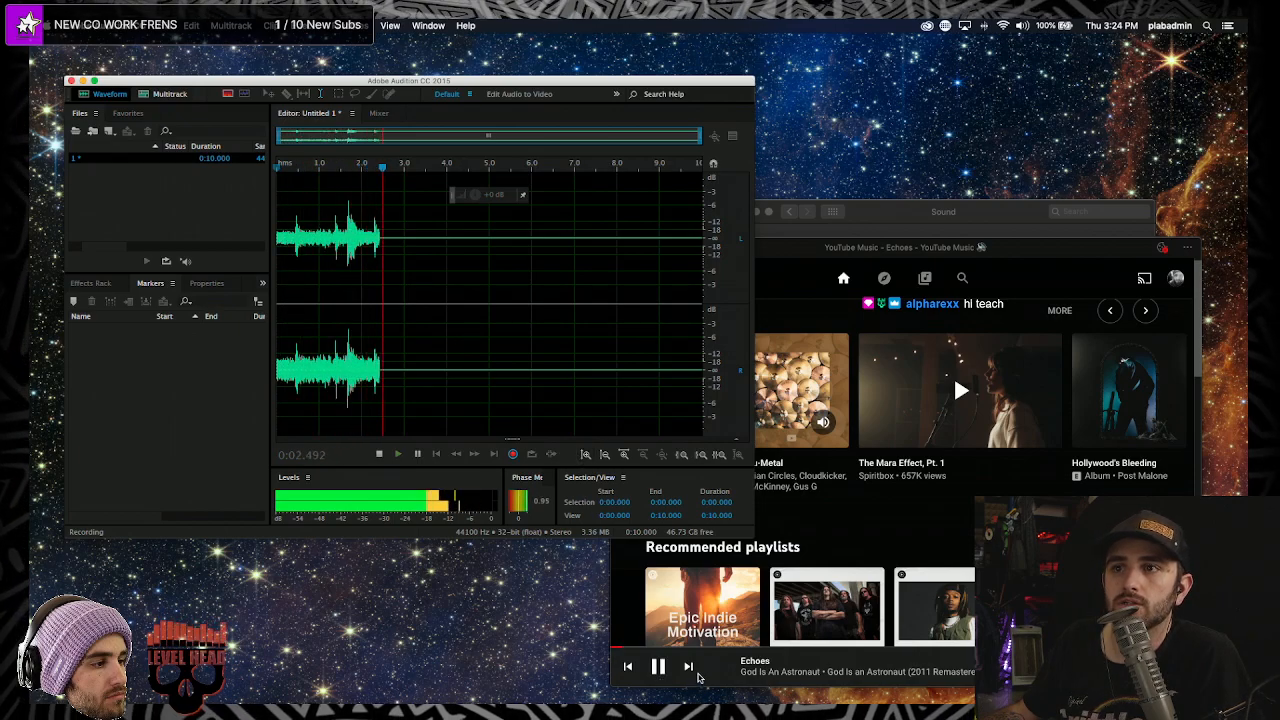
- Pause and resume the song while recording, then stop the take at 14.326 seconds
{"action": "left_click", "coordinate": [659, 667]}
{"action": "left_click", "coordinate": [660, 668]}
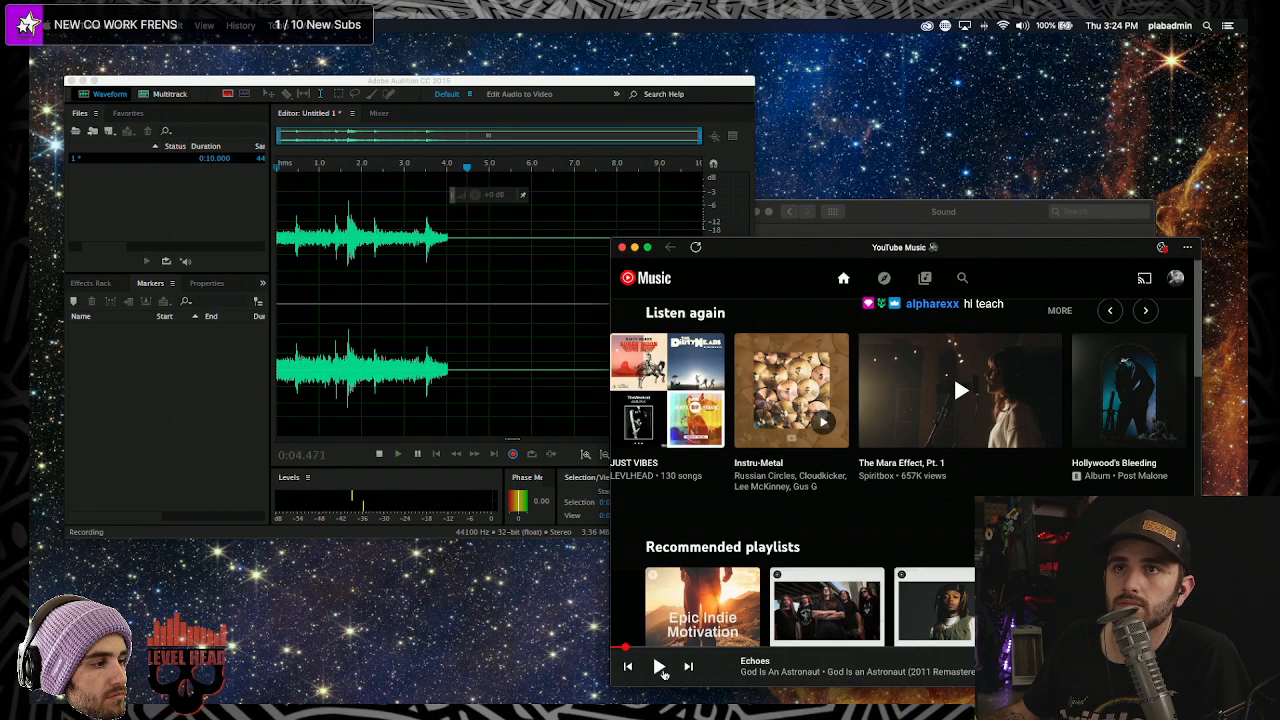
{"action": "left_click", "coordinate": [660, 668]}
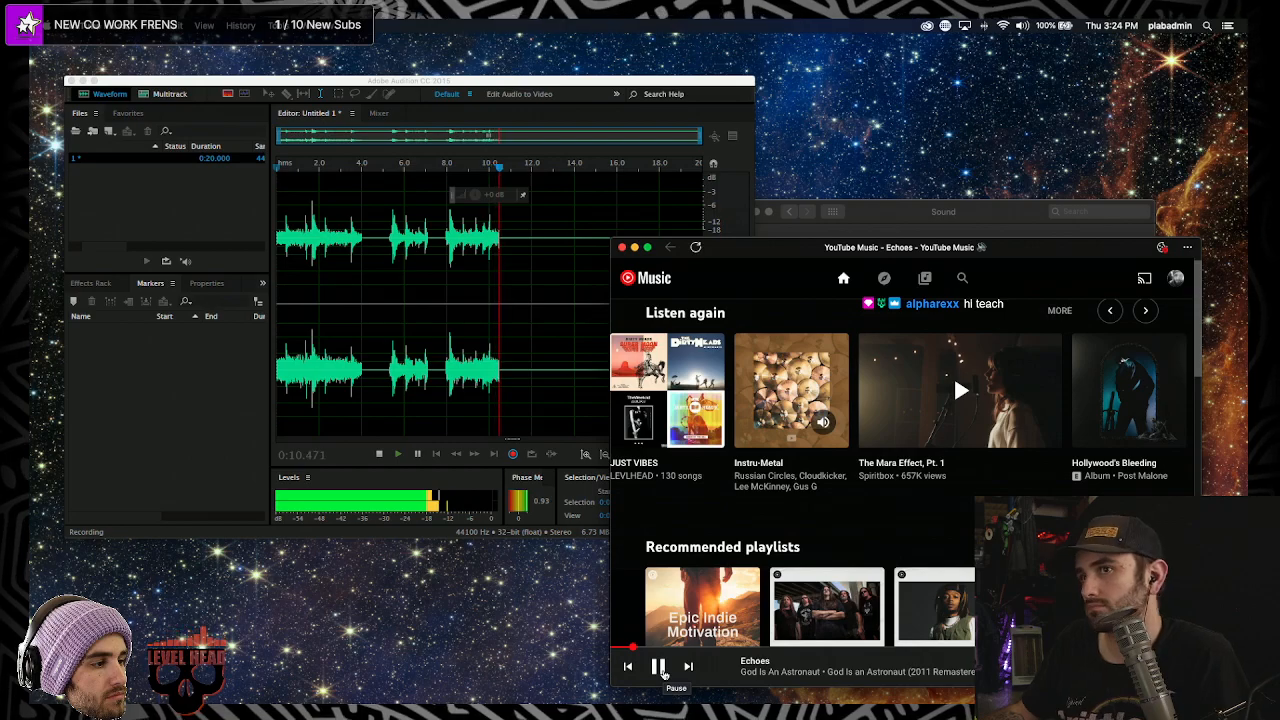
{"action": "left_click", "coordinate": [660, 668]}
{"action": "left_click_drag", "start_coordinate": [685, 249], "coordinate": [731, 207]}
{"action": "left_click", "coordinate": [498, 313]}
{"action": "key", "text": "space"}
{"action": "left_click", "coordinate": [616, 276]}
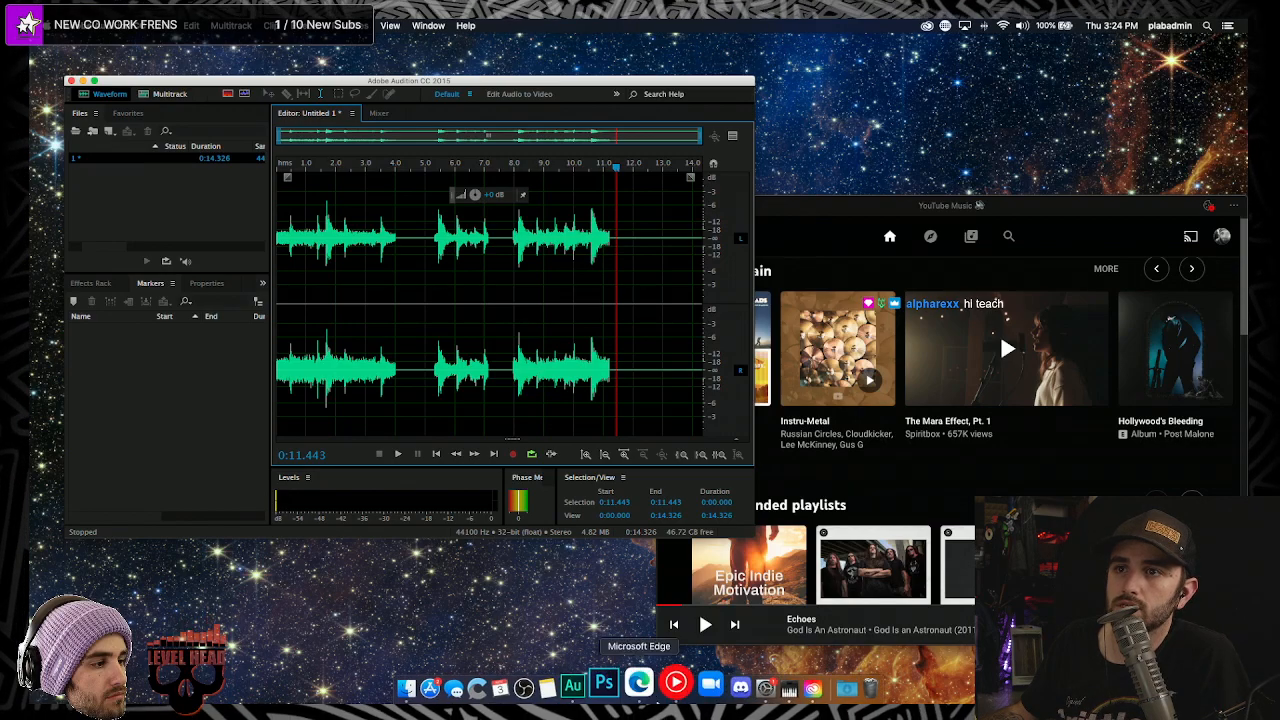
- Return to Edge's BlackHole download page and select its address
{"action": "left_click", "coordinate": [641, 684]}
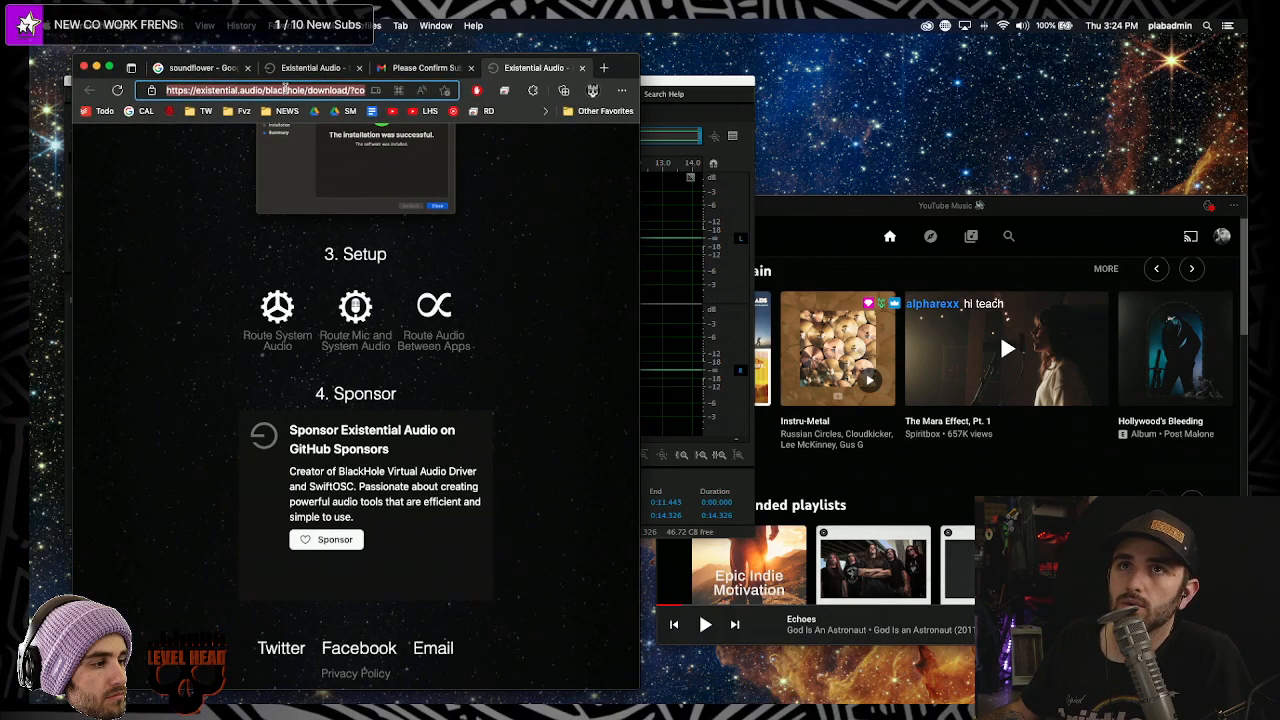
{"action": "left_click", "coordinate": [285, 90]}
{"action": "triple_click", "coordinate": [197, 90]}
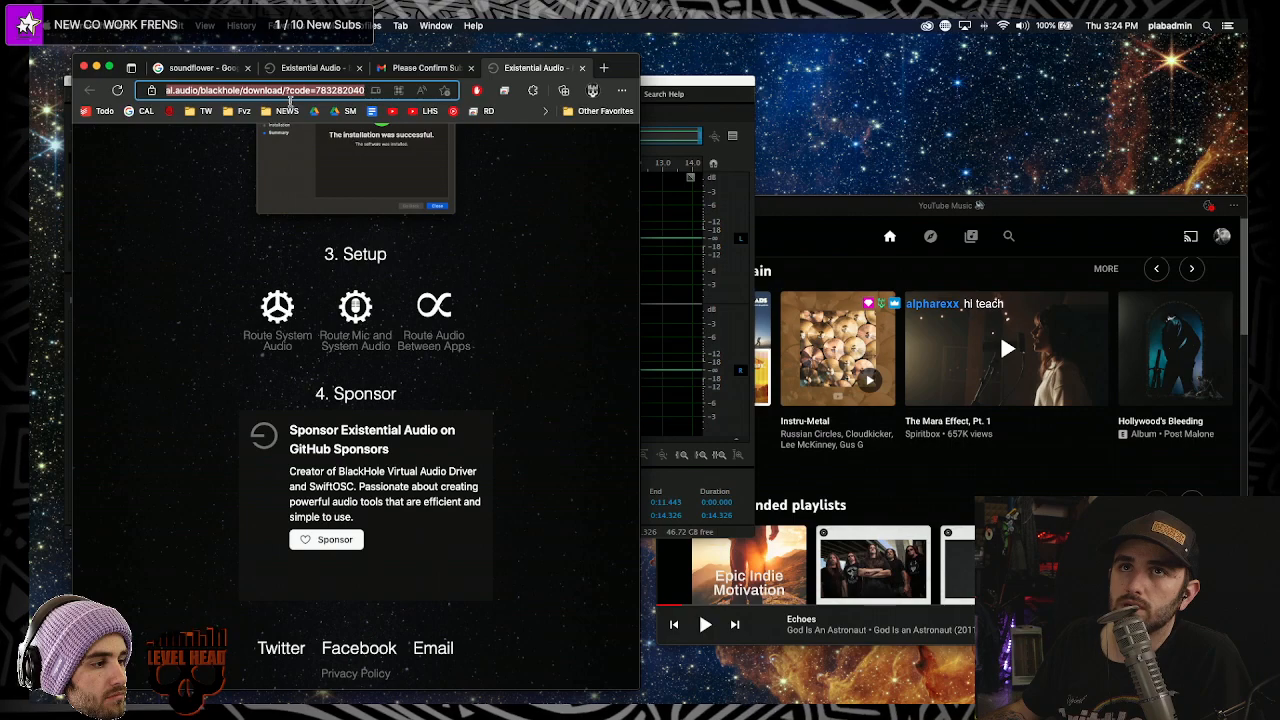
- Scroll the existential.audio page to the top and verify BlackHole 2ch is the sound output
{"action": "left_click", "coordinate": [154, 90]}
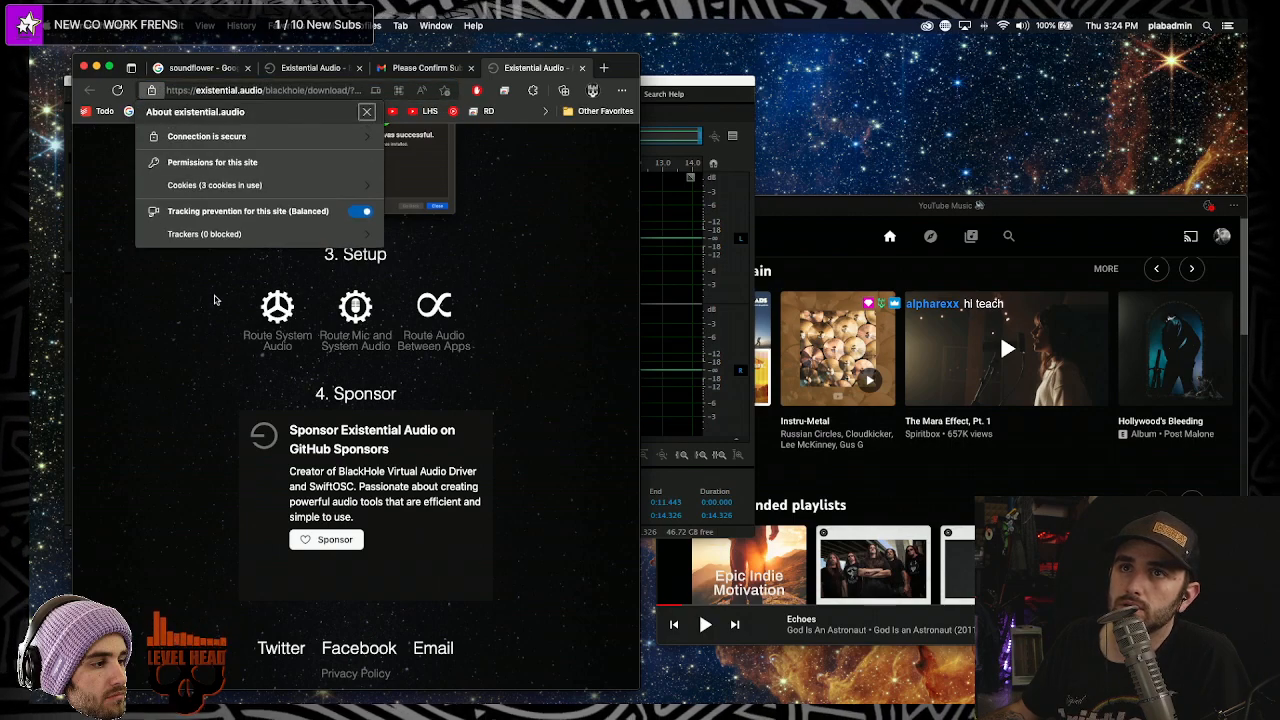
{"action": "left_click", "coordinate": [517, 371]}
{"action": "scroll", "coordinate": [517, 380], "scroll_direction": "up", "scroll_amount": 5}
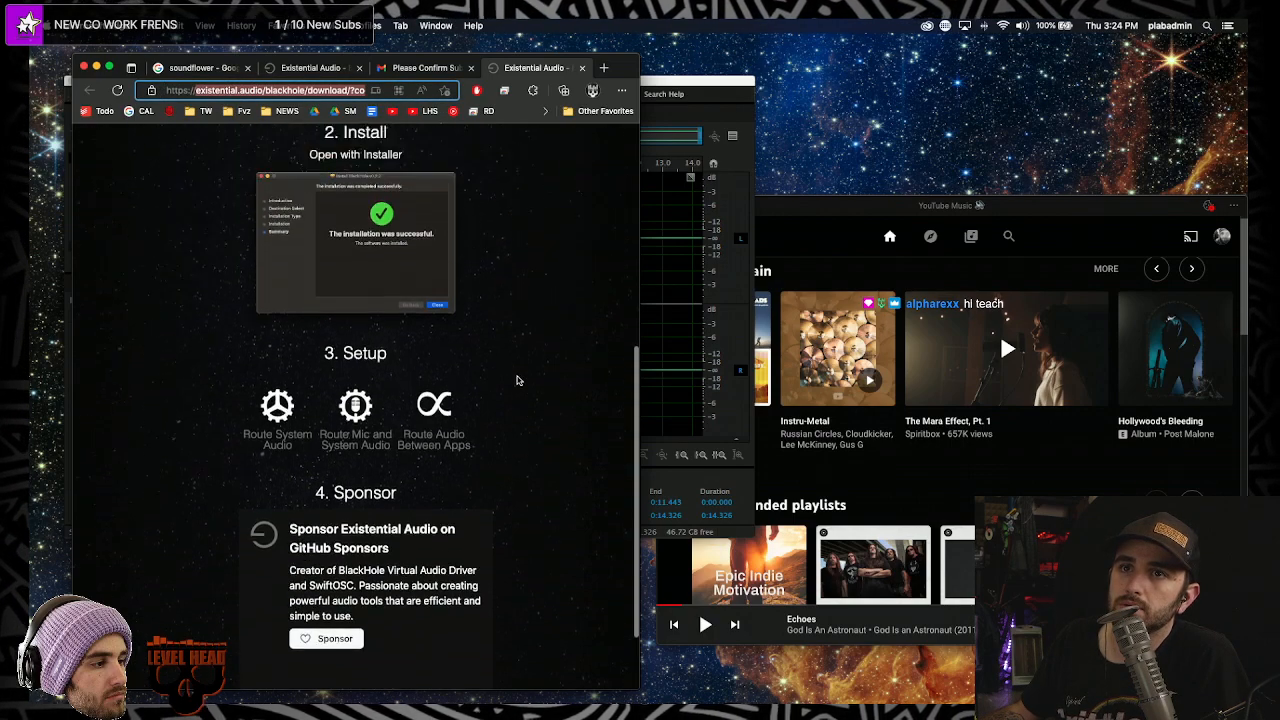
{"action": "scroll", "coordinate": [511, 391], "scroll_direction": "down", "scroll_amount": 3}
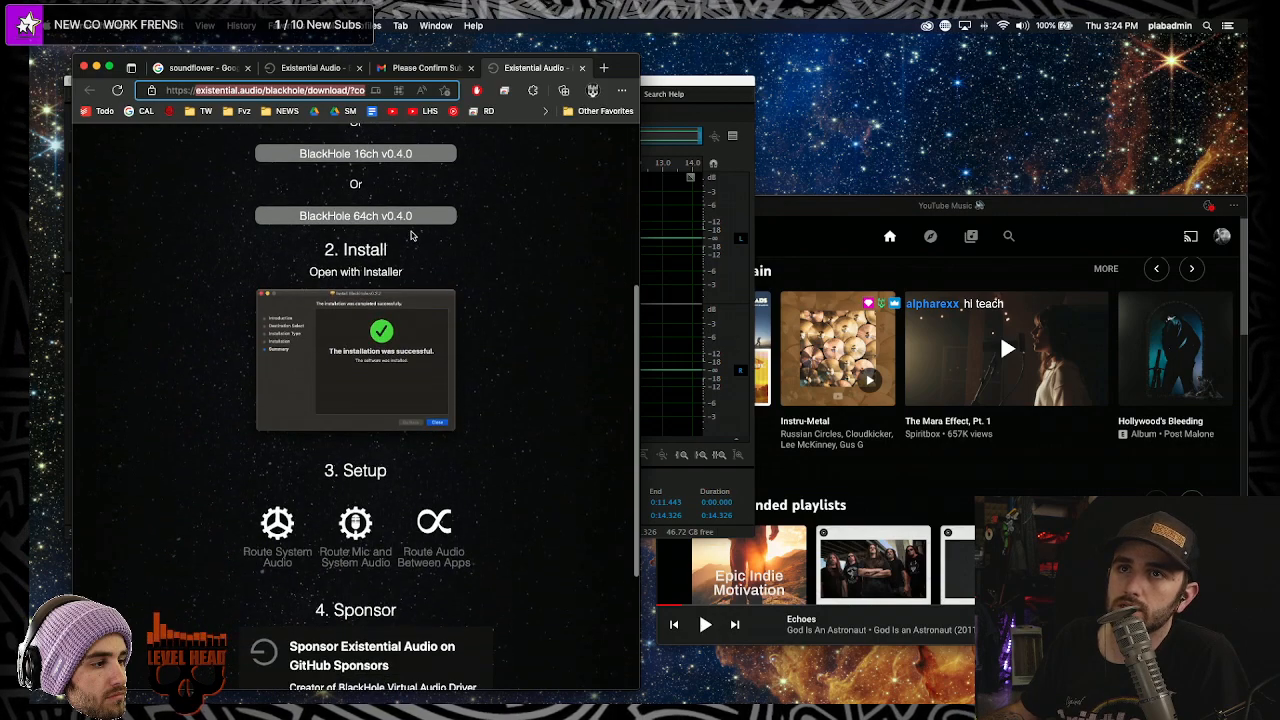
{"action": "scroll", "coordinate": [414, 250], "scroll_direction": "up", "scroll_amount": 5}
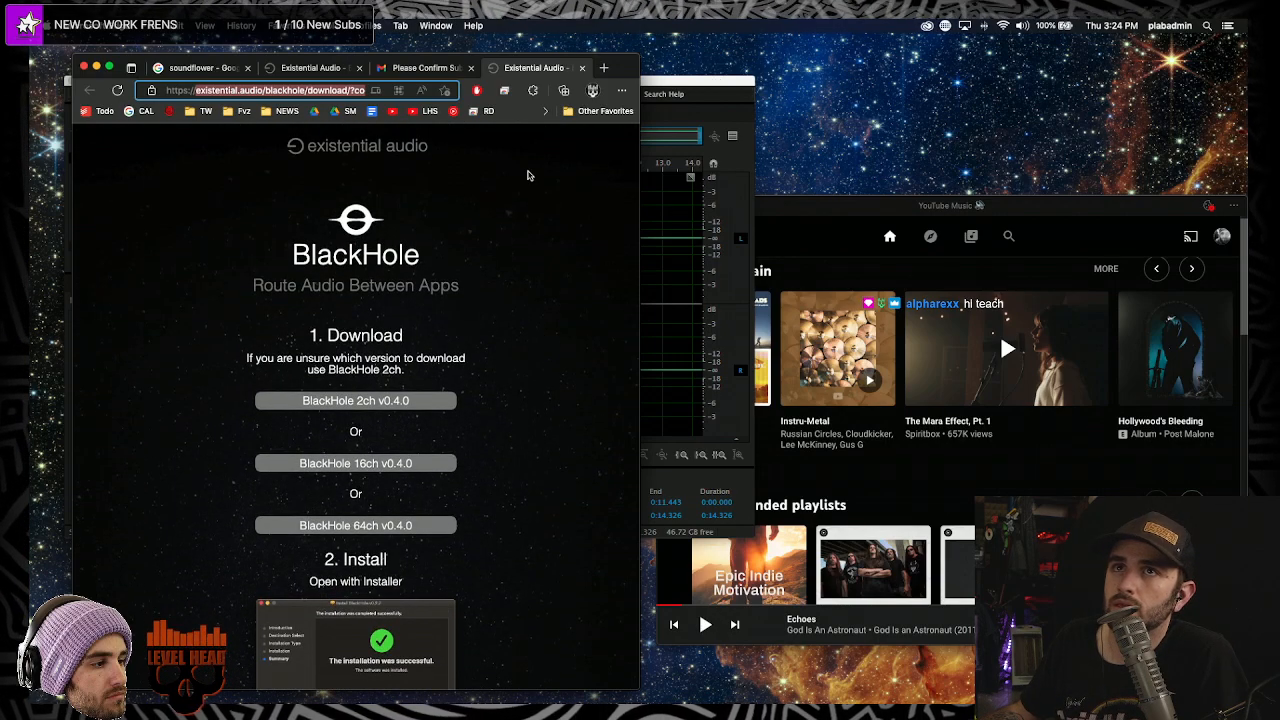
{"action": "left_click", "coordinate": [1021, 26]}
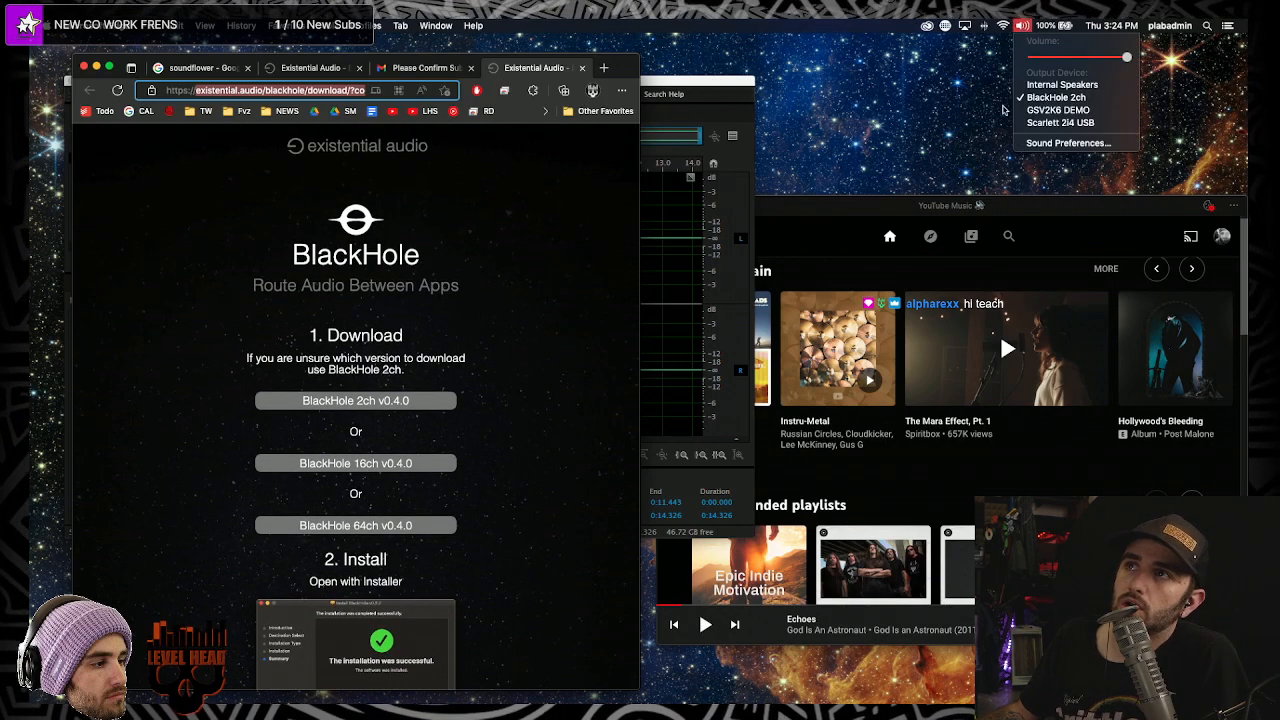
- Play back the Untitled 1 take from near the start, stopping at 0:09.727, then open the JUST VIBES playlist
{"action": "left_click", "coordinate": [727, 85]}
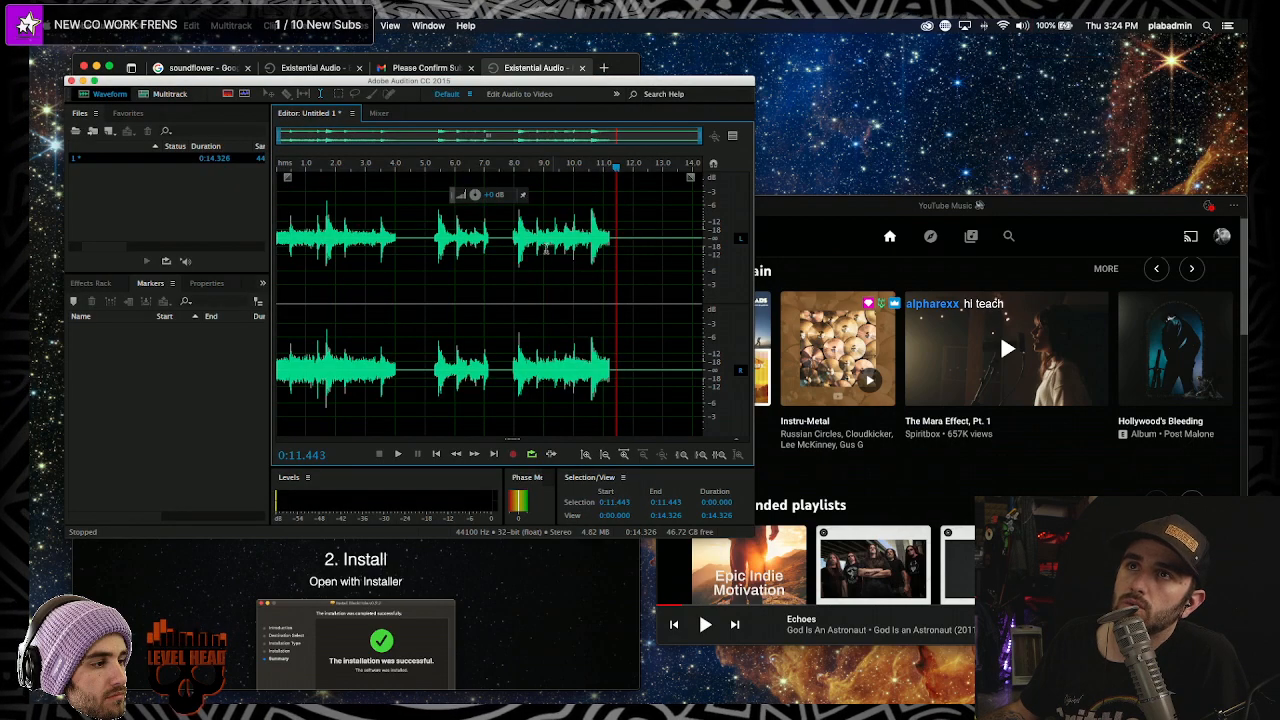
{"action": "left_click", "coordinate": [203, 212]}
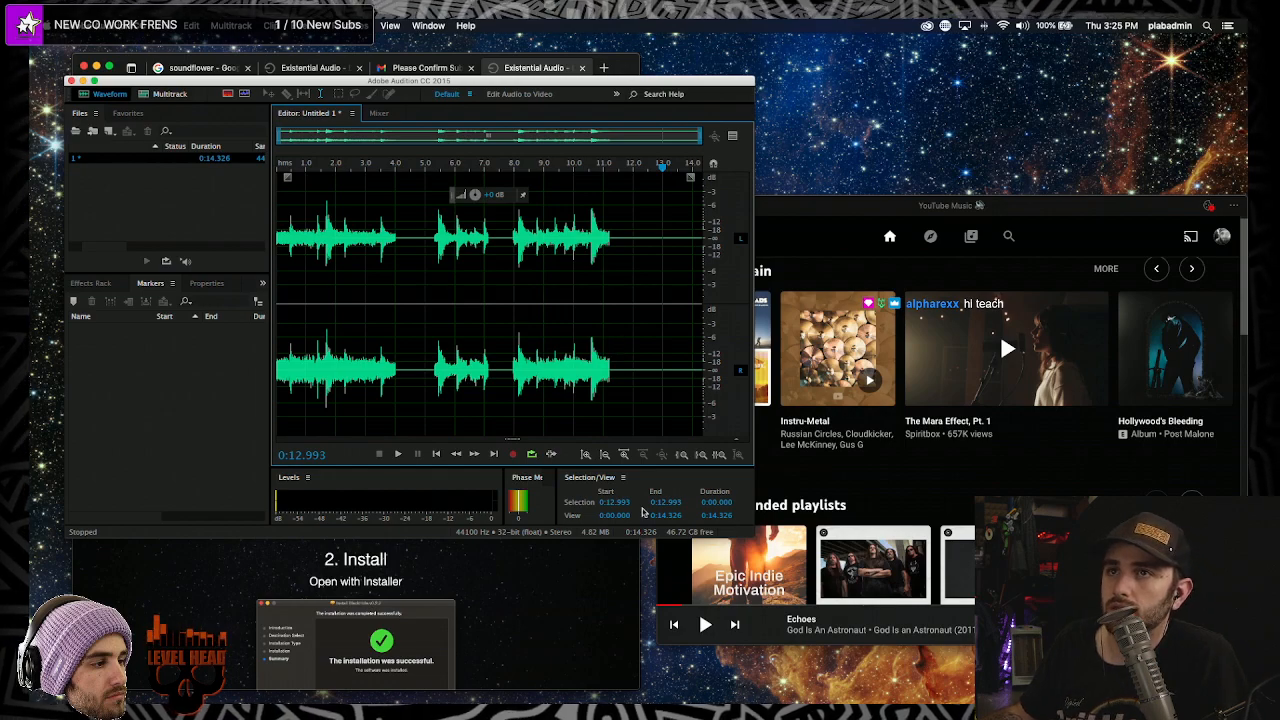
{"action": "left_click", "coordinate": [491, 350]}
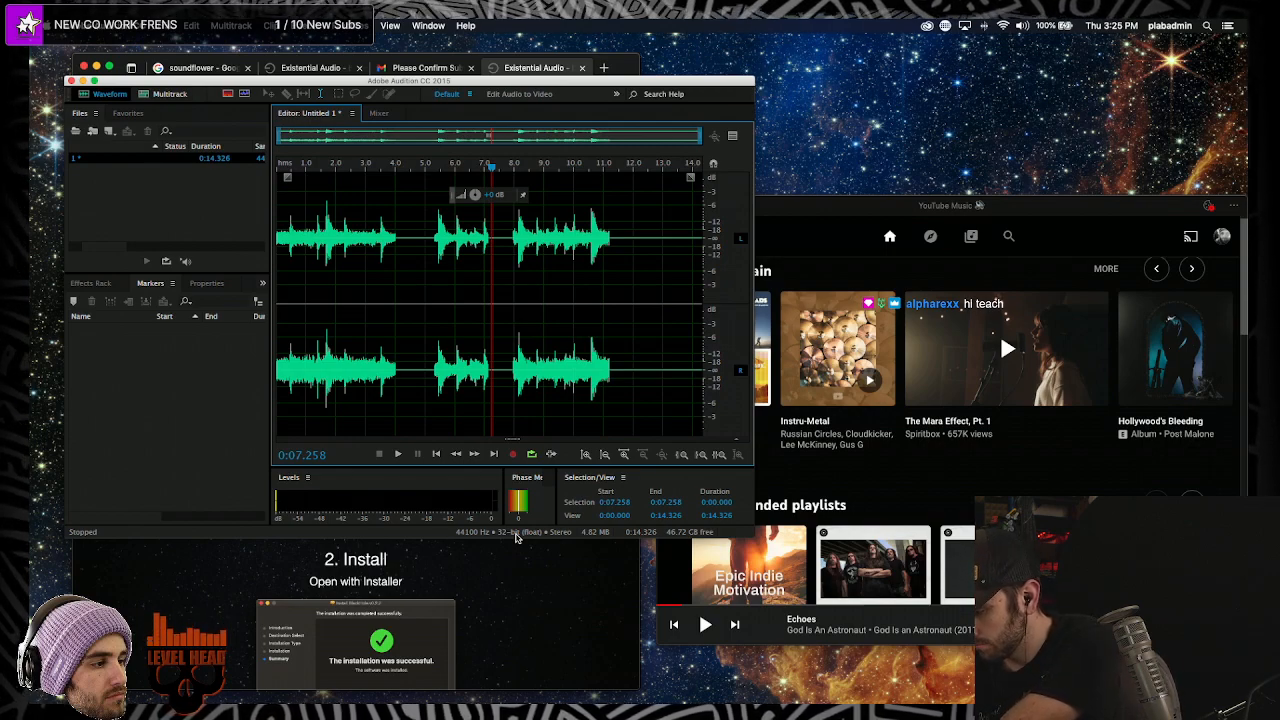
{"action": "left_click", "coordinate": [293, 300]}
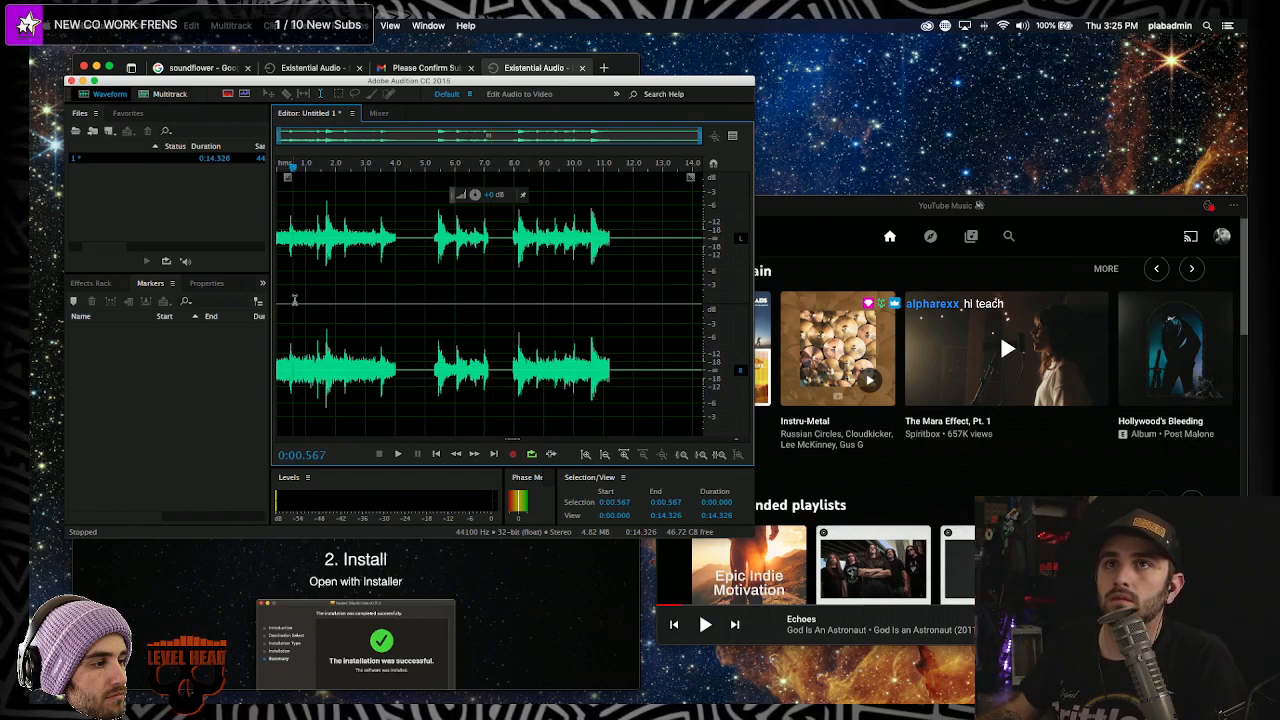
{"action": "key", "text": "space"}
{"action": "key", "text": "space"}
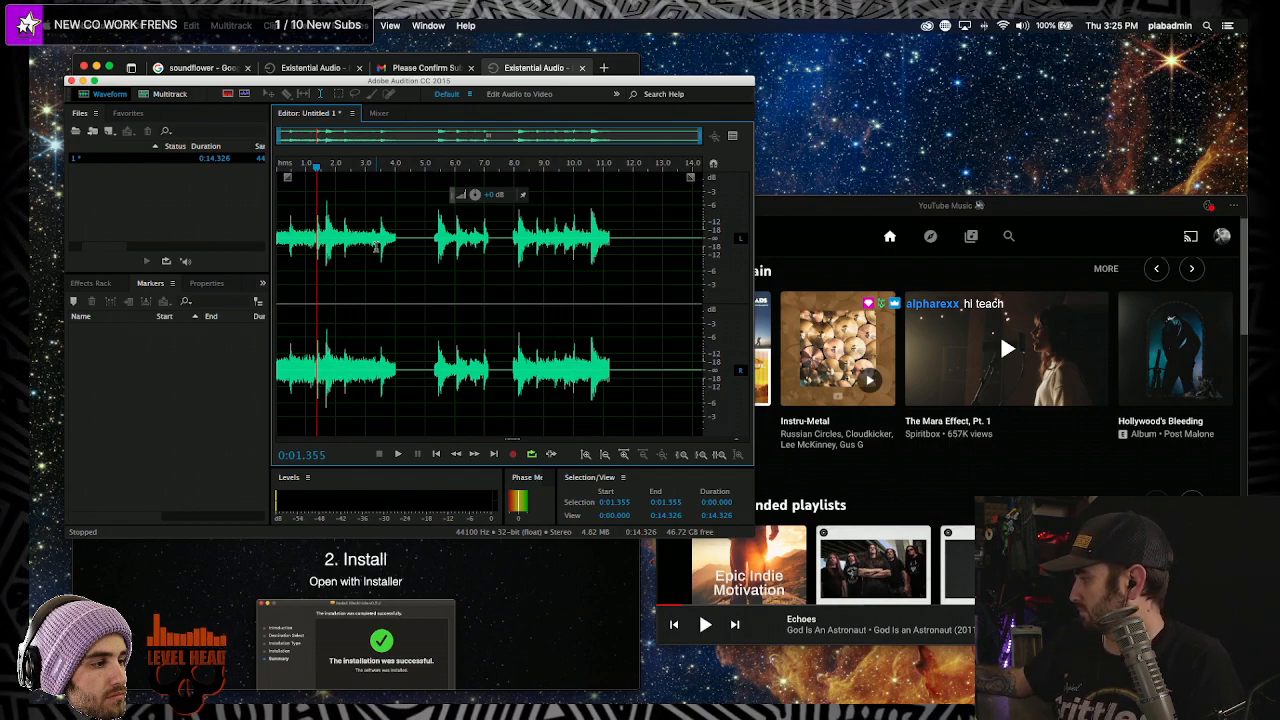
{"action": "key", "text": "space"}
{"action": "key", "text": "space"}
{"action": "key", "text": "space"}
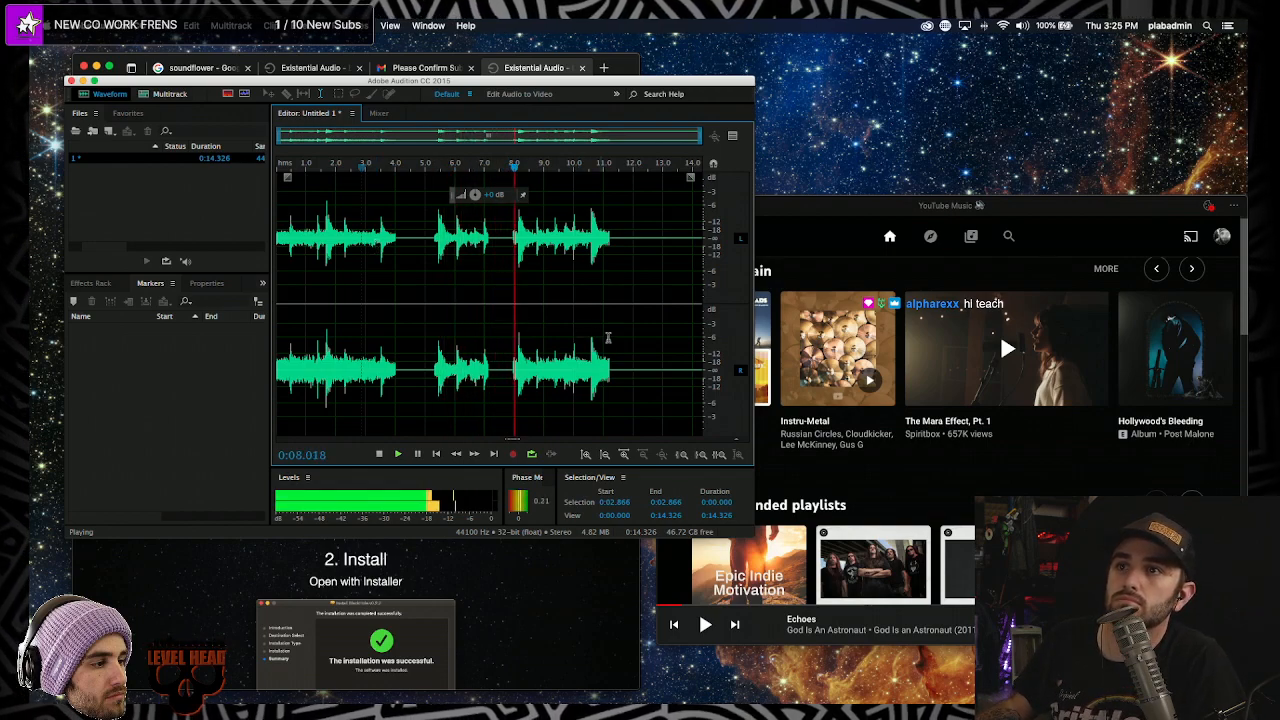
{"action": "key", "text": "space"}
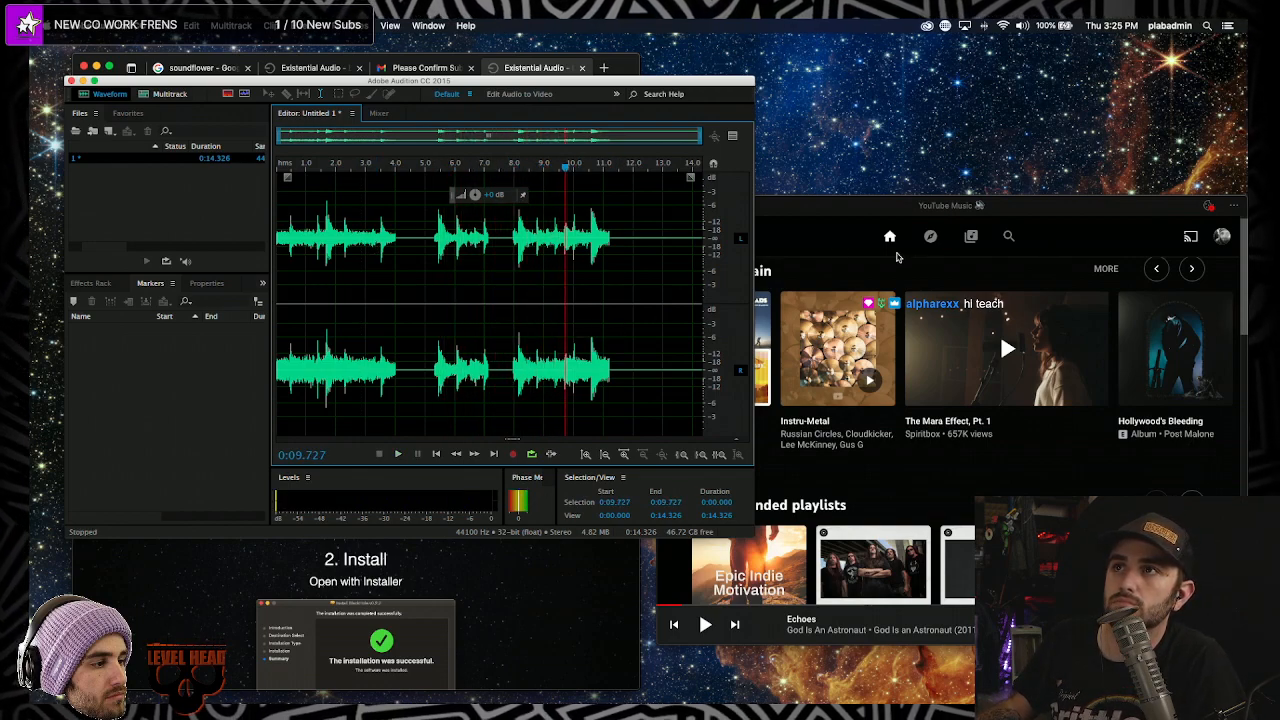
{"action": "left_click", "coordinate": [830, 262]}
{"action": "left_click", "coordinate": [710, 313]}
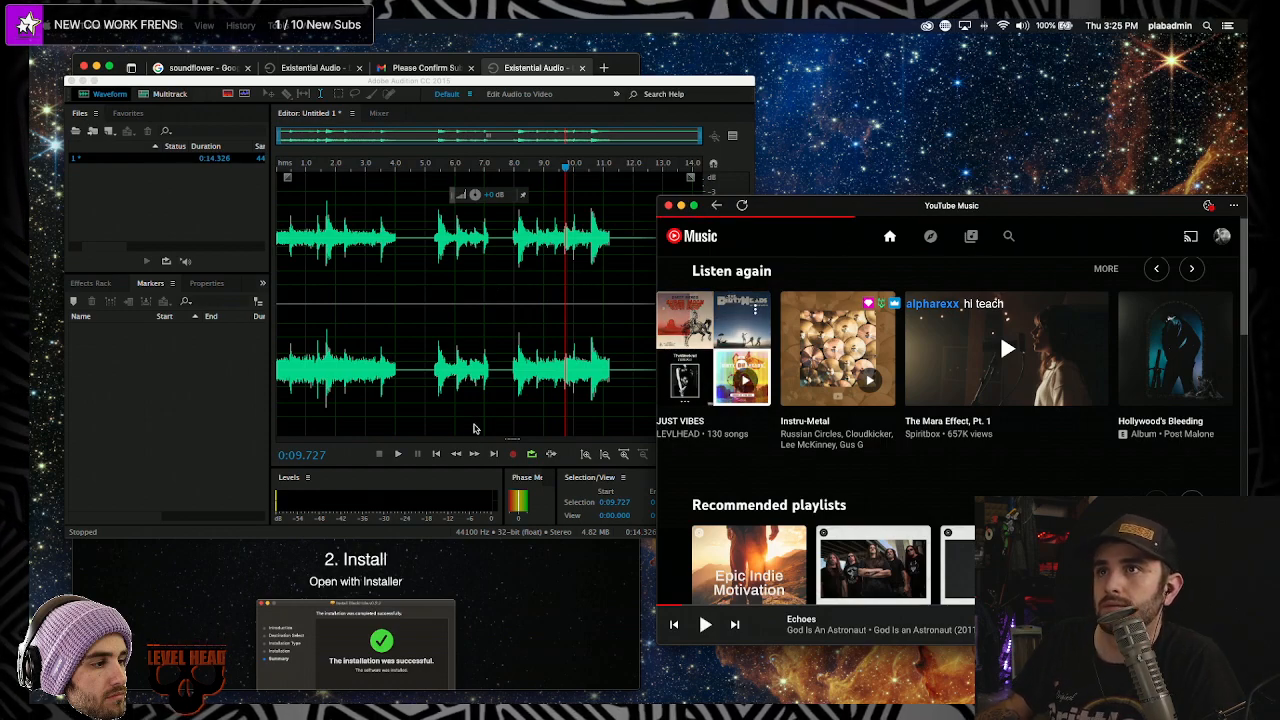
- Delete the old take and record Dirty Heads' 'Lighthouse' from JUST VIBES into Untitled 1
{"action": "double_click", "coordinate": [457, 226]}
{"action": "key", "text": "Delete"}
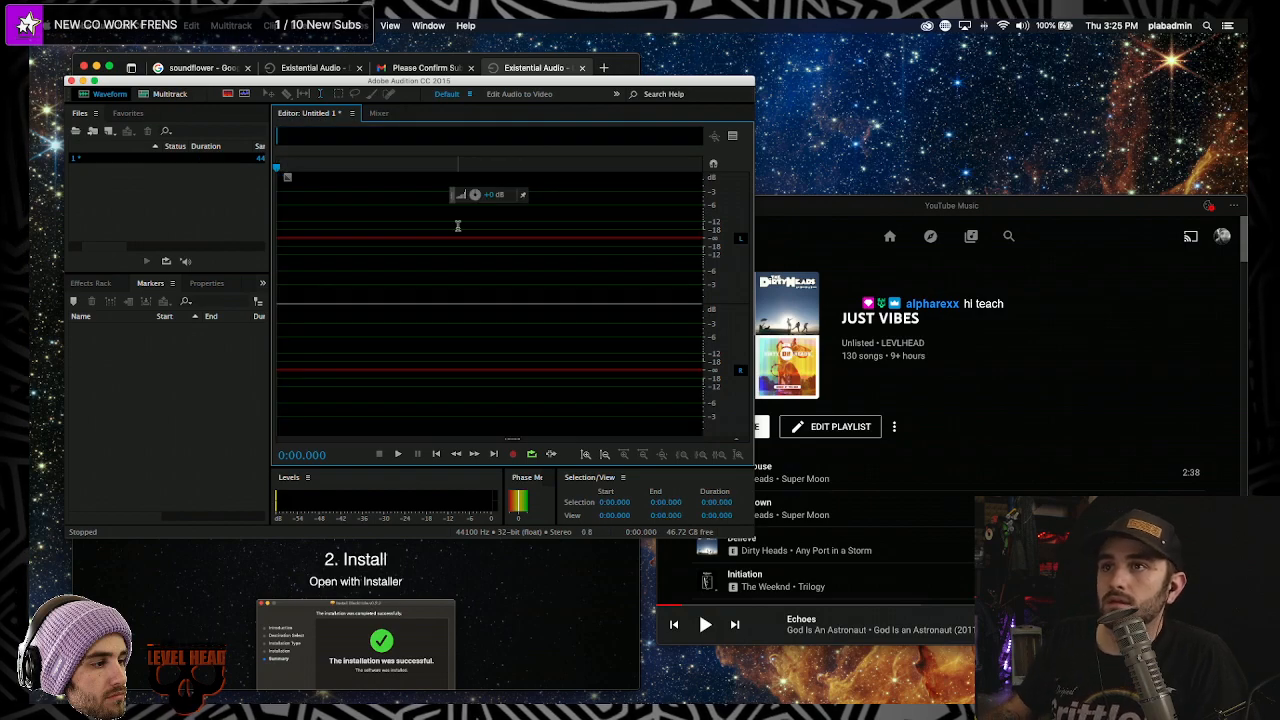
{"action": "key", "text": "shift+space"}
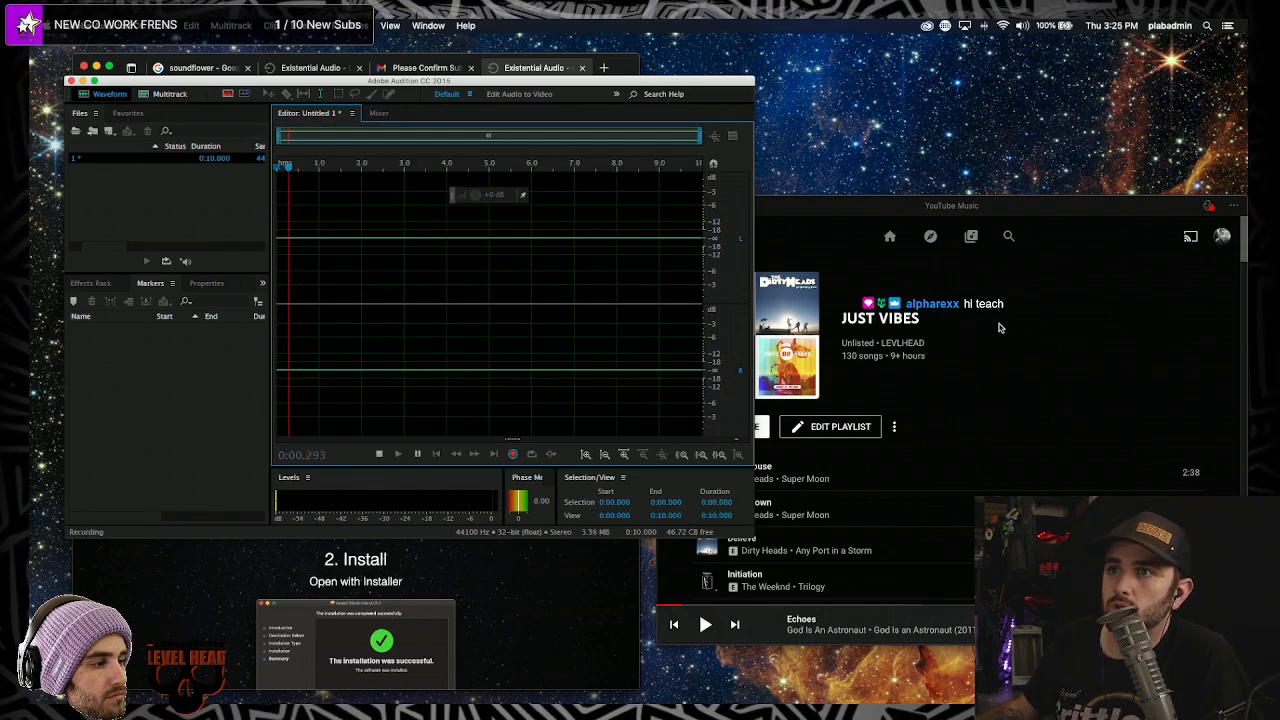
{"action": "left_click", "coordinate": [963, 210]}
{"action": "left_click", "coordinate": [705, 472]}
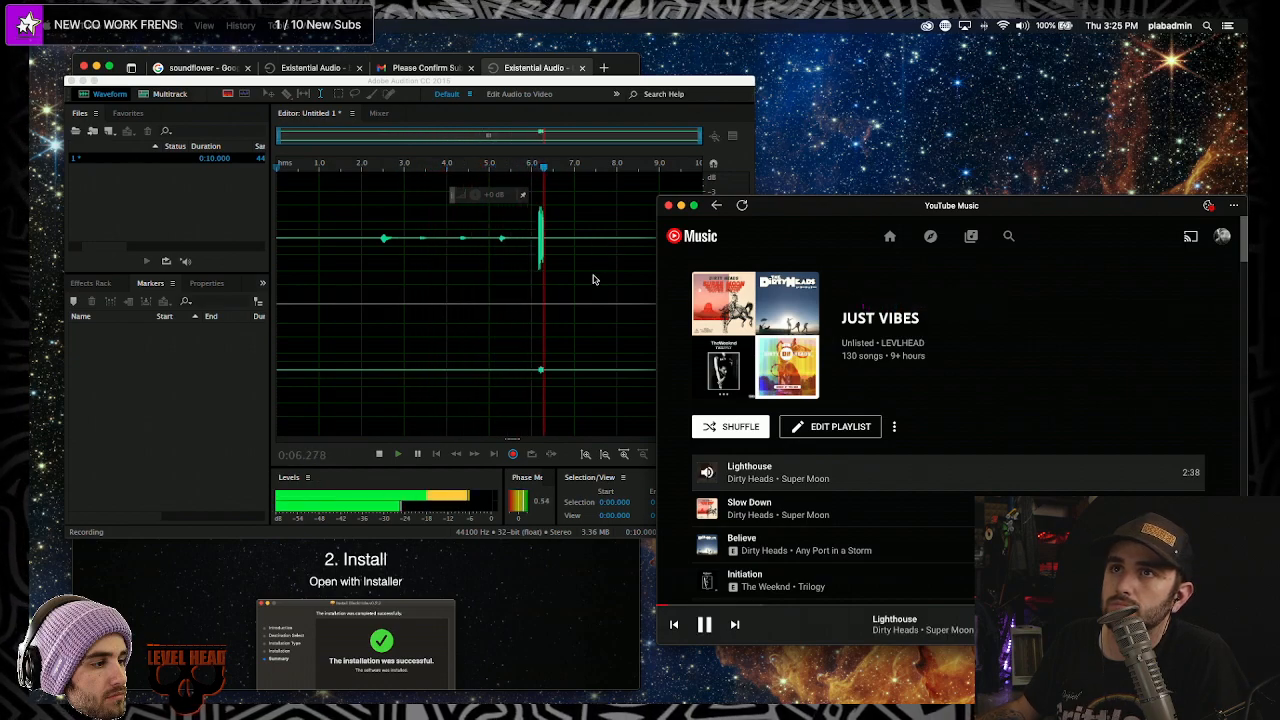
{"action": "left_click", "coordinate": [513, 307]}
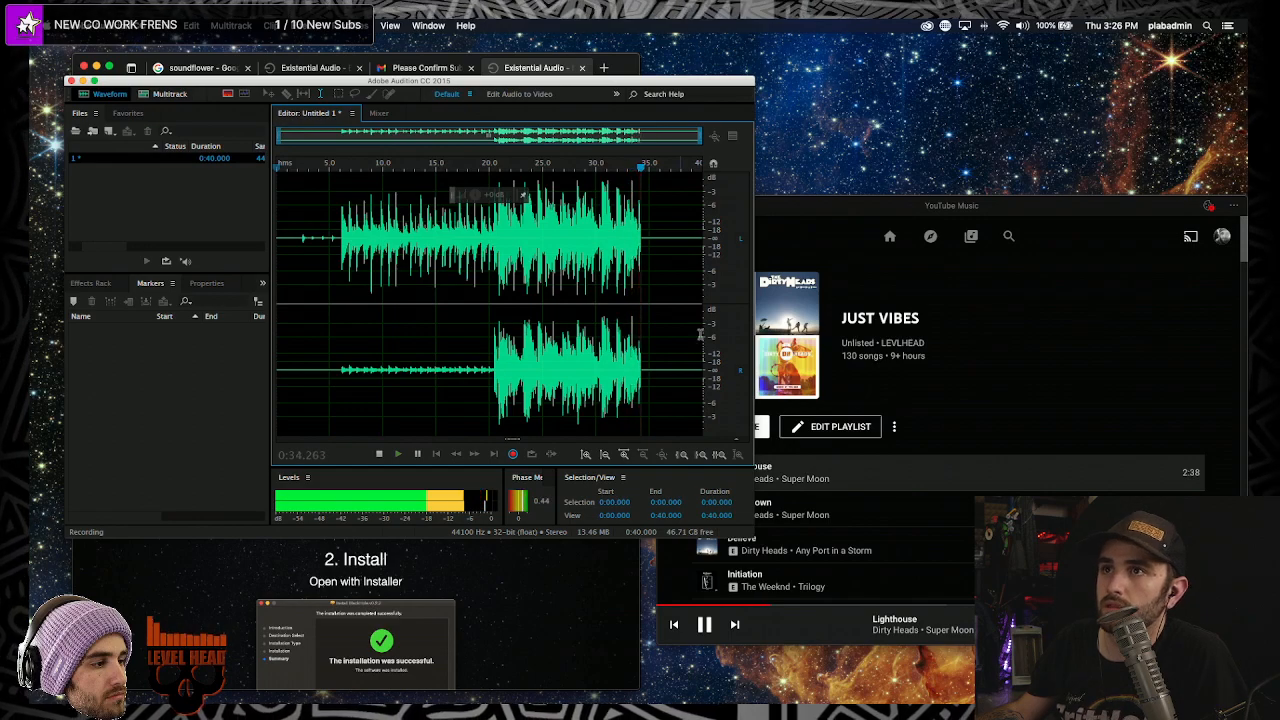
- Pause 'Lighthouse' and stop the Audition recording at 37.964 seconds
{"action": "left_click", "coordinate": [706, 627]}
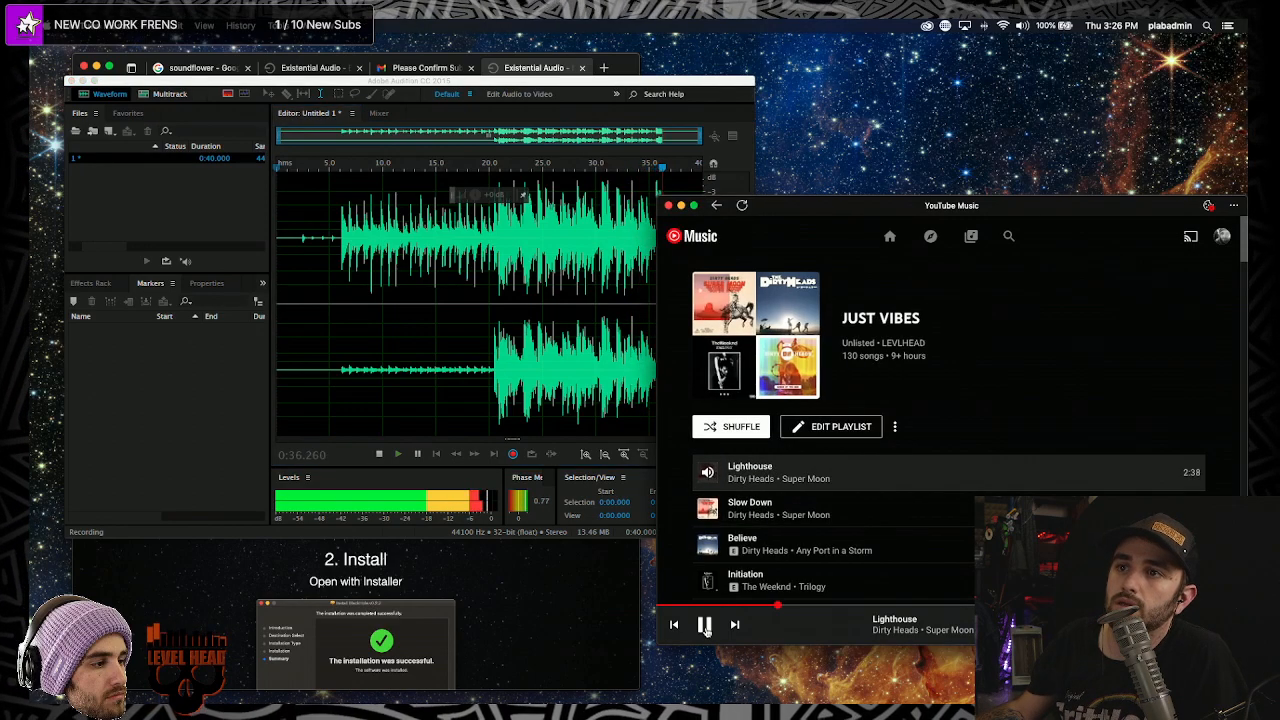
{"action": "left_click", "coordinate": [706, 627]}
{"action": "left_click", "coordinate": [398, 293]}
{"action": "key", "text": "space"}
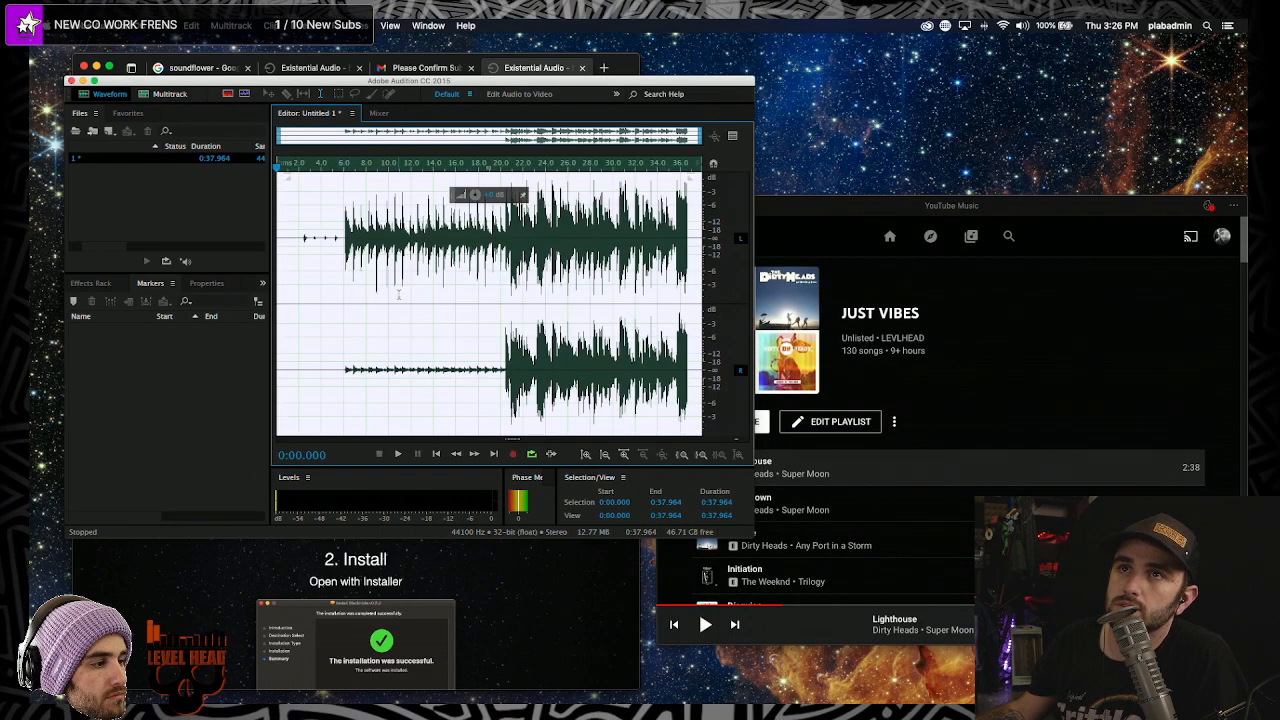
- Play back the new take from about 5.4 seconds while zooming, then select the whole take
{"action": "left_click", "coordinate": [337, 291]}
{"action": "key", "text": "space"}
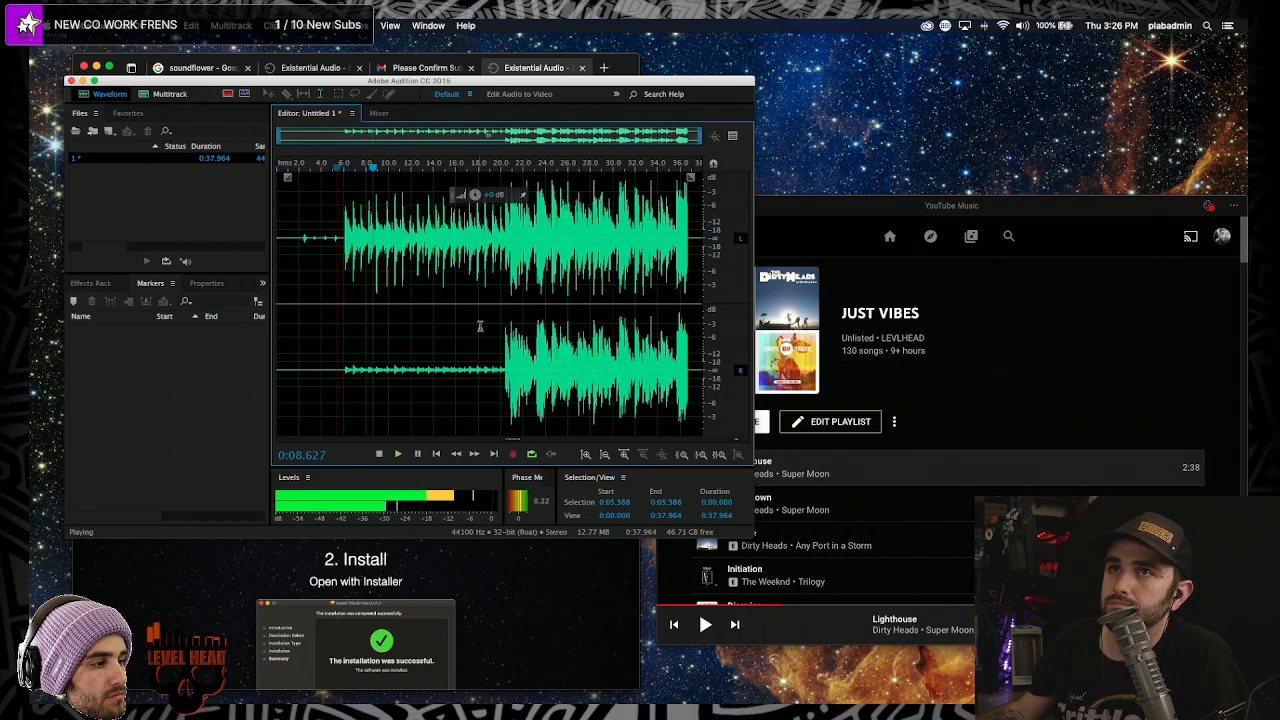
{"action": "scroll", "coordinate": [480, 326], "scroll_direction": "up", "scroll_amount": 2}
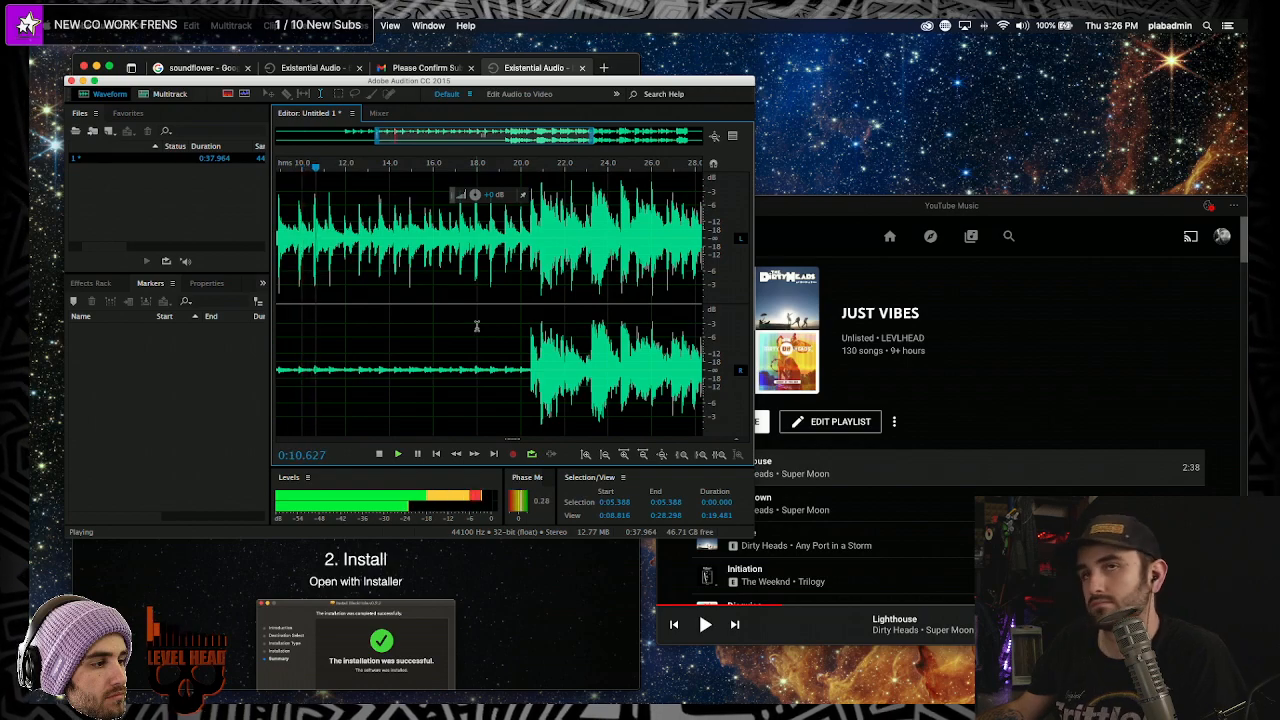
{"action": "scroll", "coordinate": [477, 326], "scroll_direction": "down", "scroll_amount": 2}
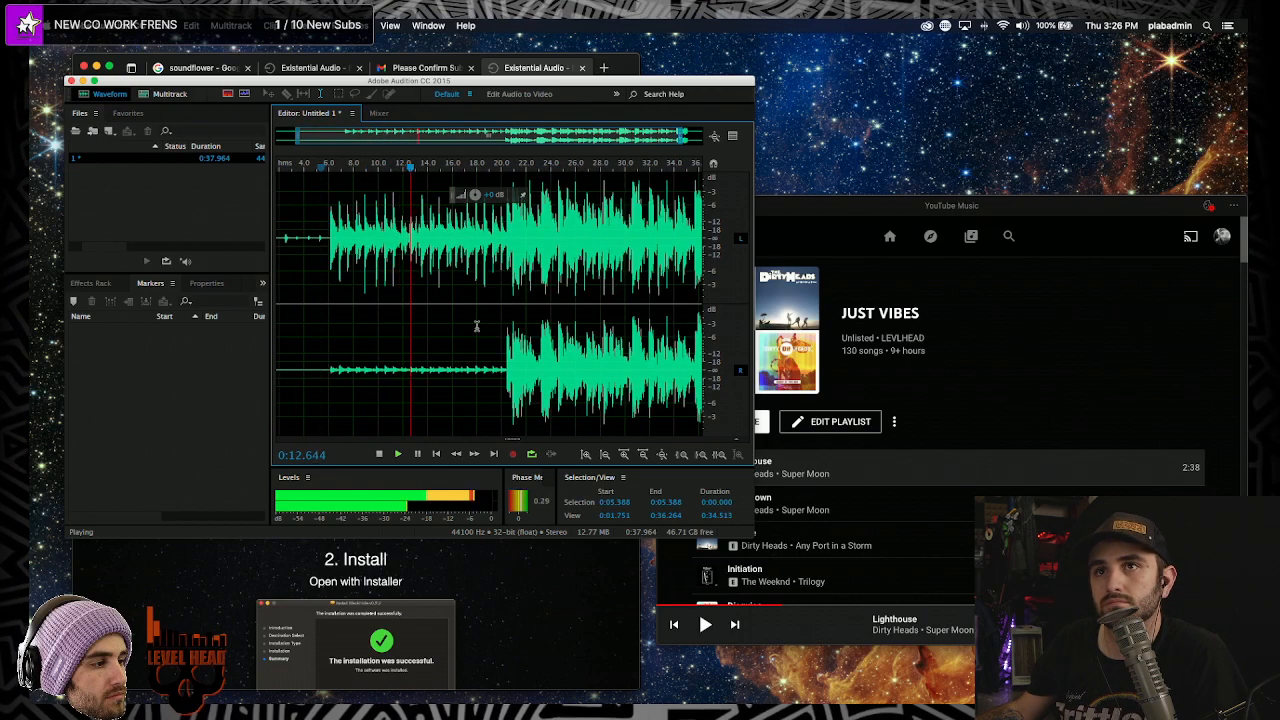
{"action": "scroll", "coordinate": [477, 326], "scroll_direction": "down", "scroll_amount": 1}
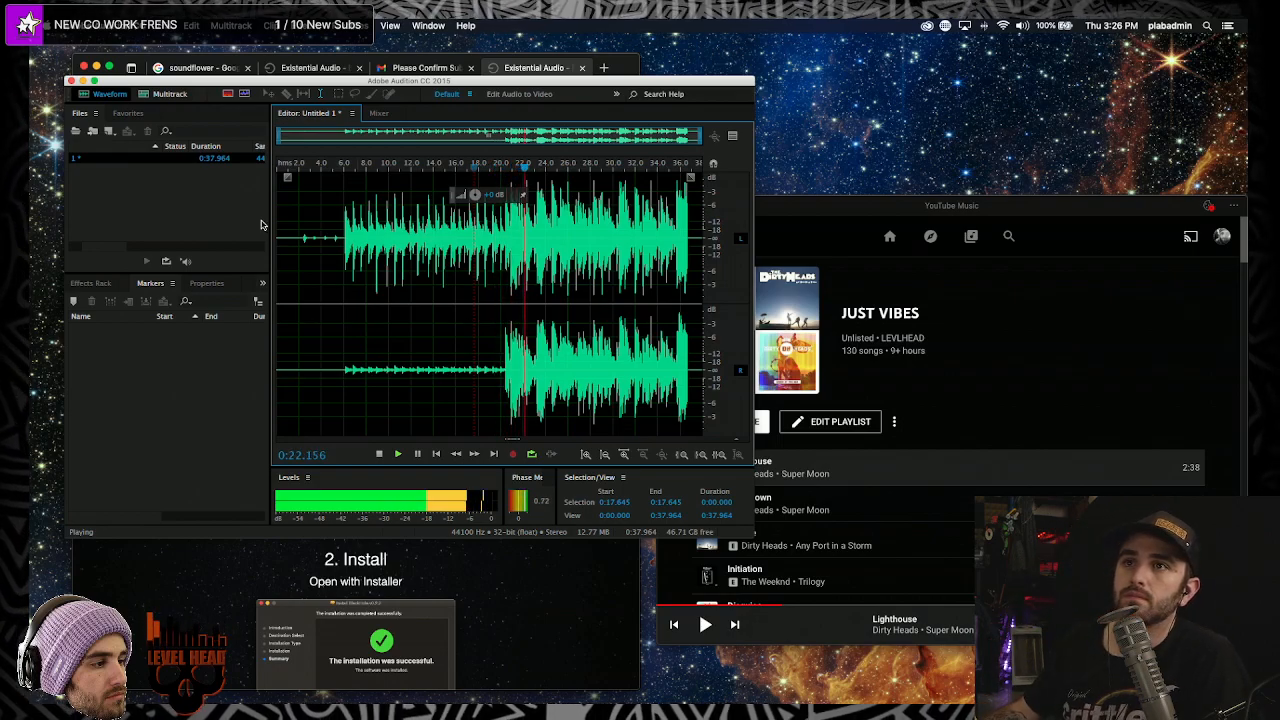
{"action": "scroll", "coordinate": [445, 310], "scroll_direction": "up", "scroll_amount": 3}
{"action": "scroll", "coordinate": [419, 294], "scroll_direction": "down", "scroll_amount": 3}
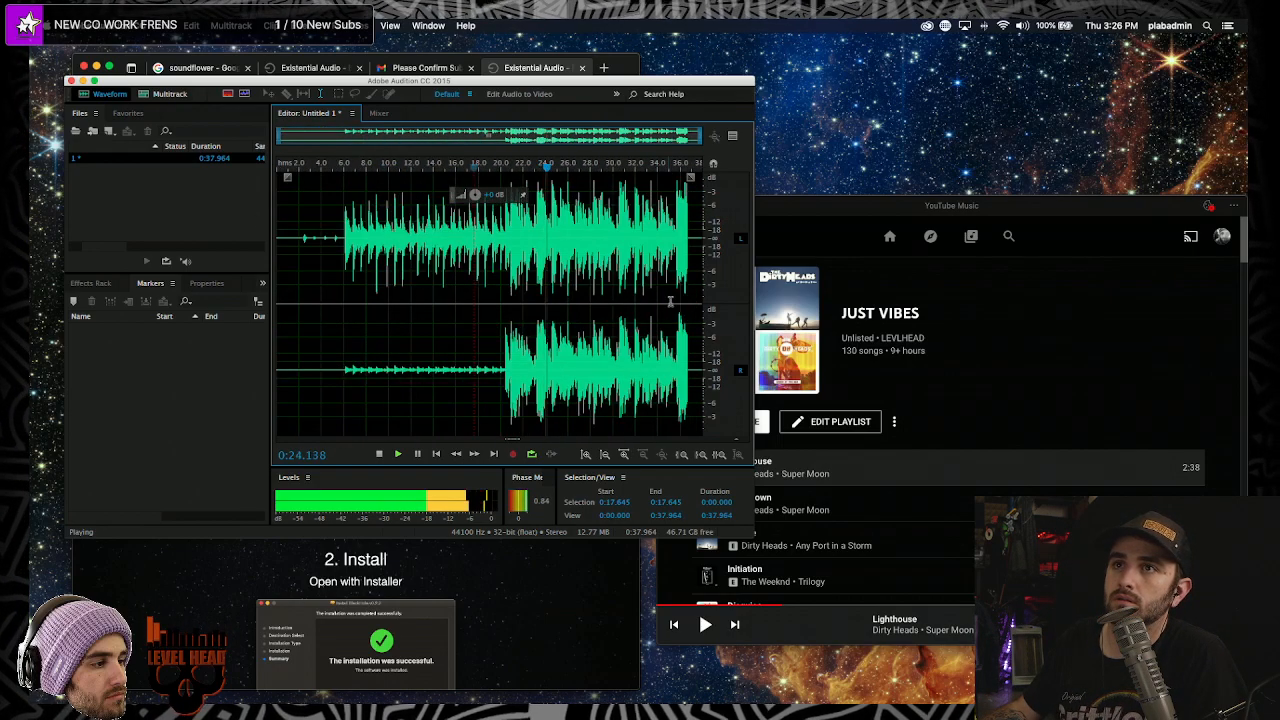
{"action": "scroll", "coordinate": [630, 255], "scroll_direction": "up", "scroll_amount": 2}
{"action": "scroll", "coordinate": [630, 255], "scroll_direction": "up", "scroll_amount": 1}
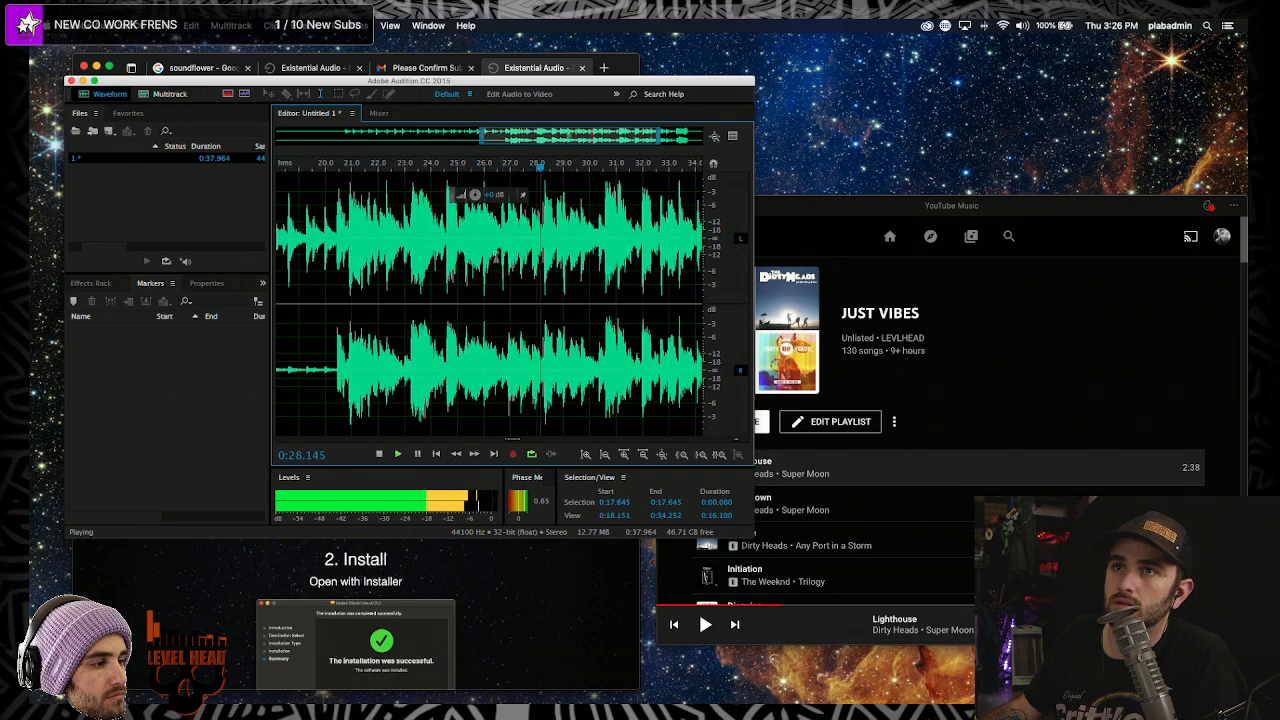
{"action": "key", "text": "space"}
{"action": "scroll", "coordinate": [565, 282], "scroll_direction": "down", "scroll_amount": 3}
{"action": "key", "text": "super+a"}
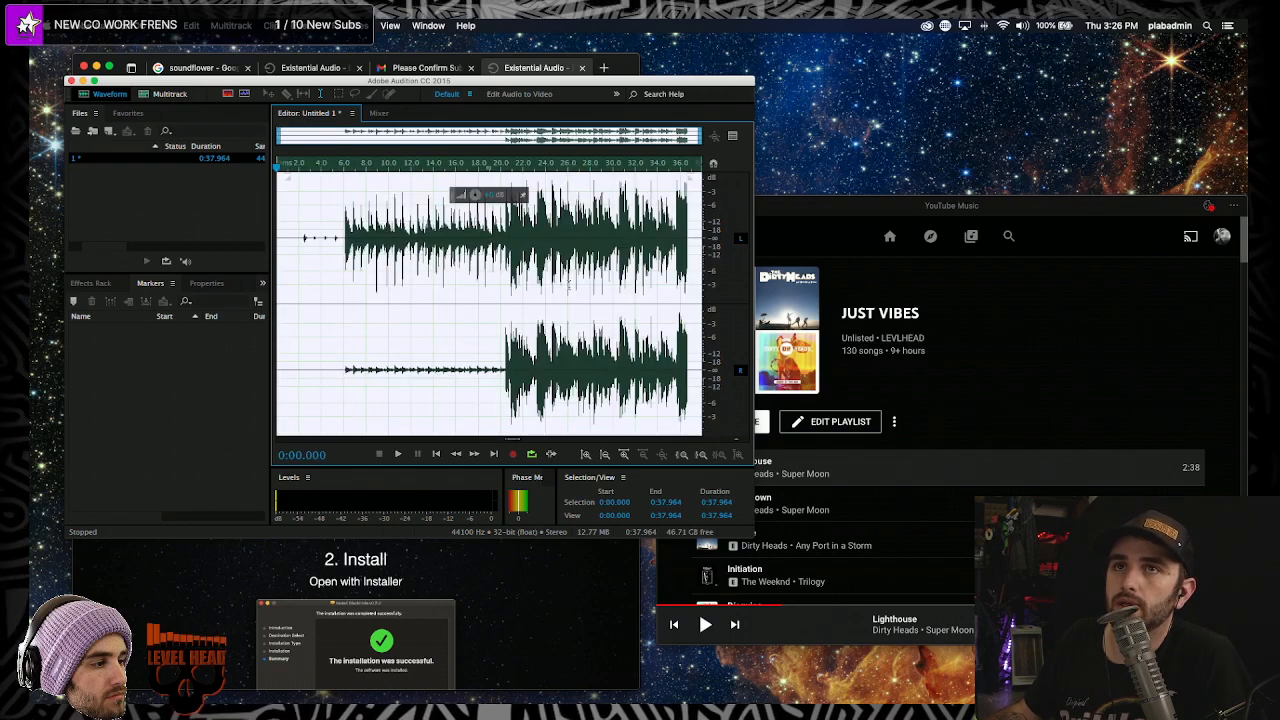
- Open Sound preferences and check the Input tab for Scarlett 2i4 USB and the Output tab for BlackHole 2ch
{"action": "left_click", "coordinate": [1023, 200]}
{"action": "left_click", "coordinate": [1021, 25]}
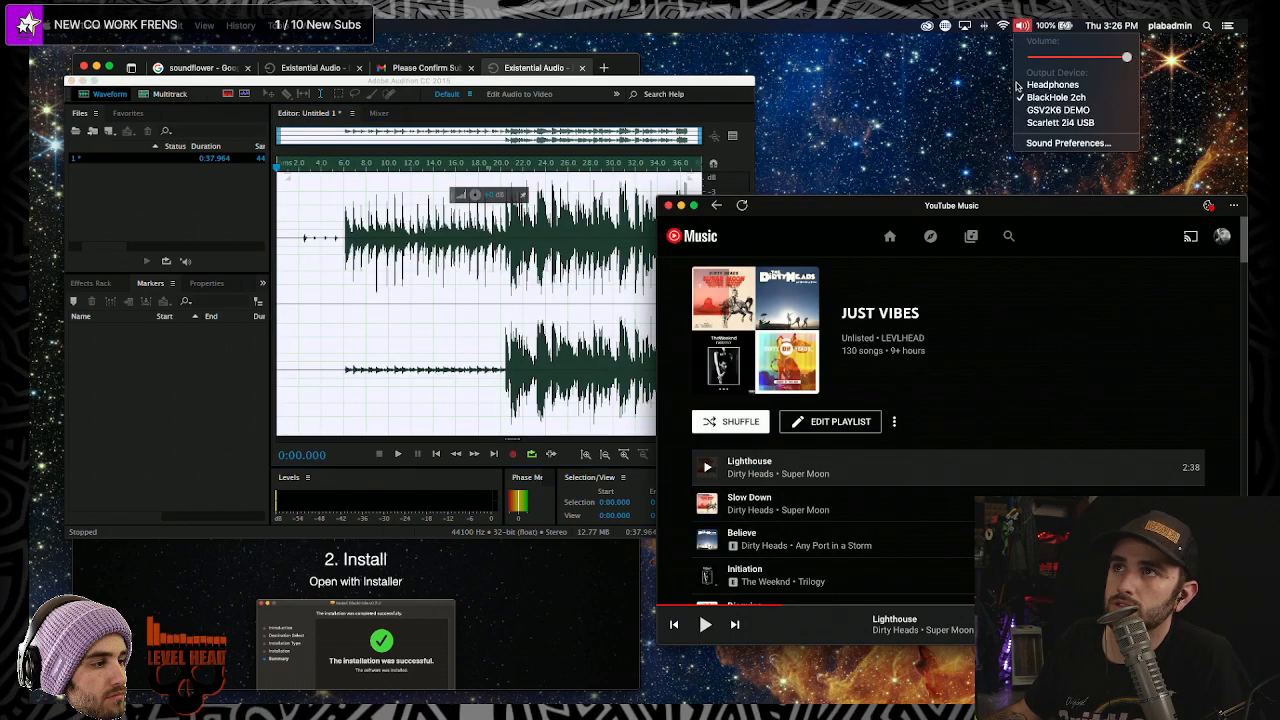
{"action": "left_click", "coordinate": [1054, 145]}
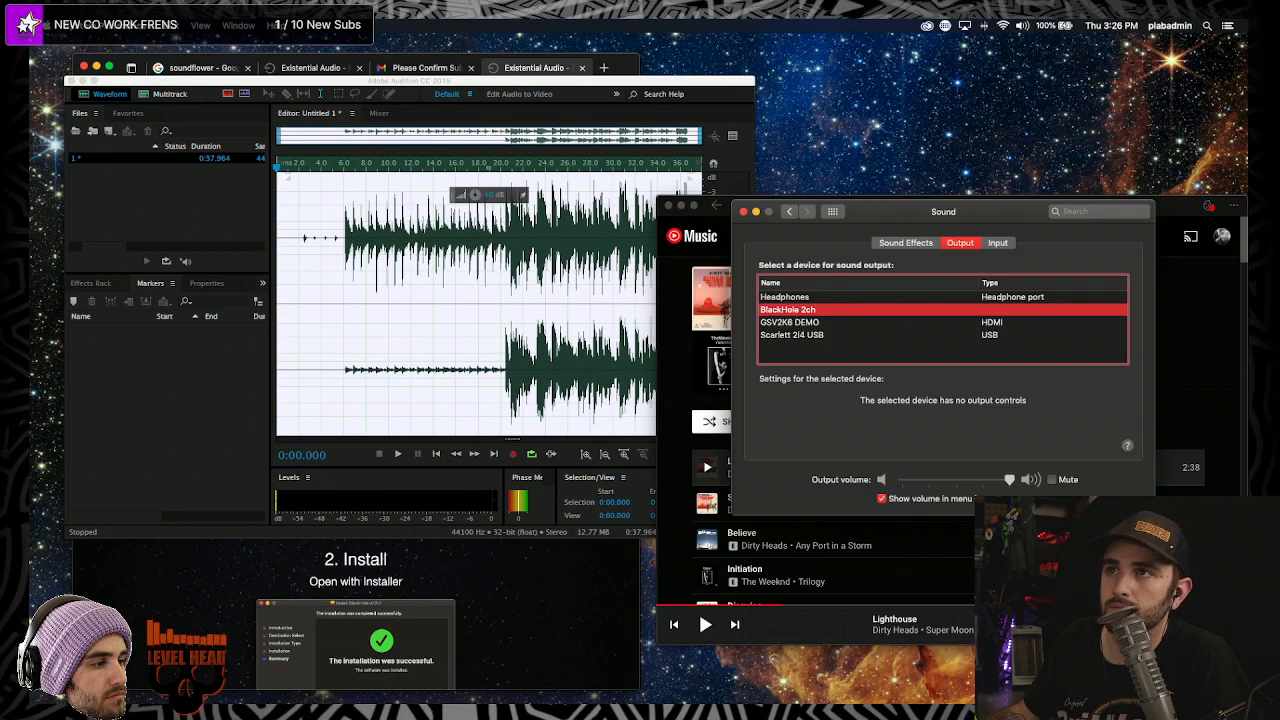
{"action": "left_click", "coordinate": [998, 243]}
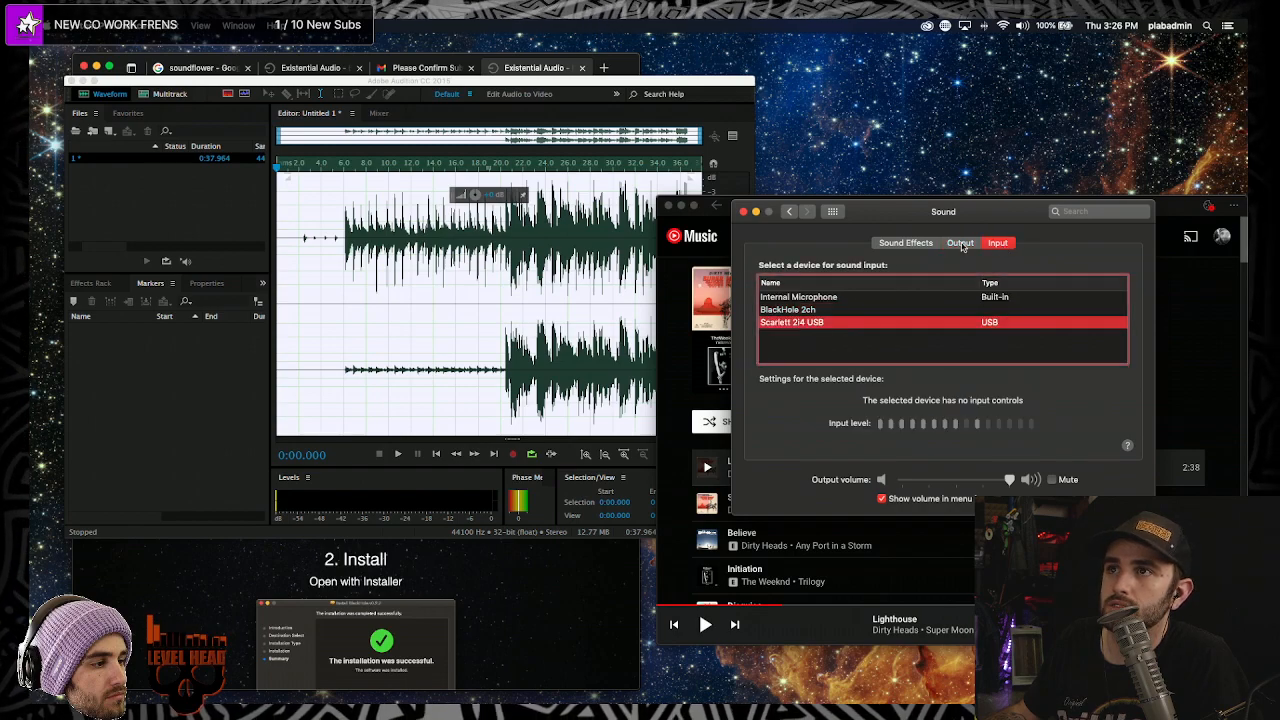
{"action": "left_click", "coordinate": [960, 244]}
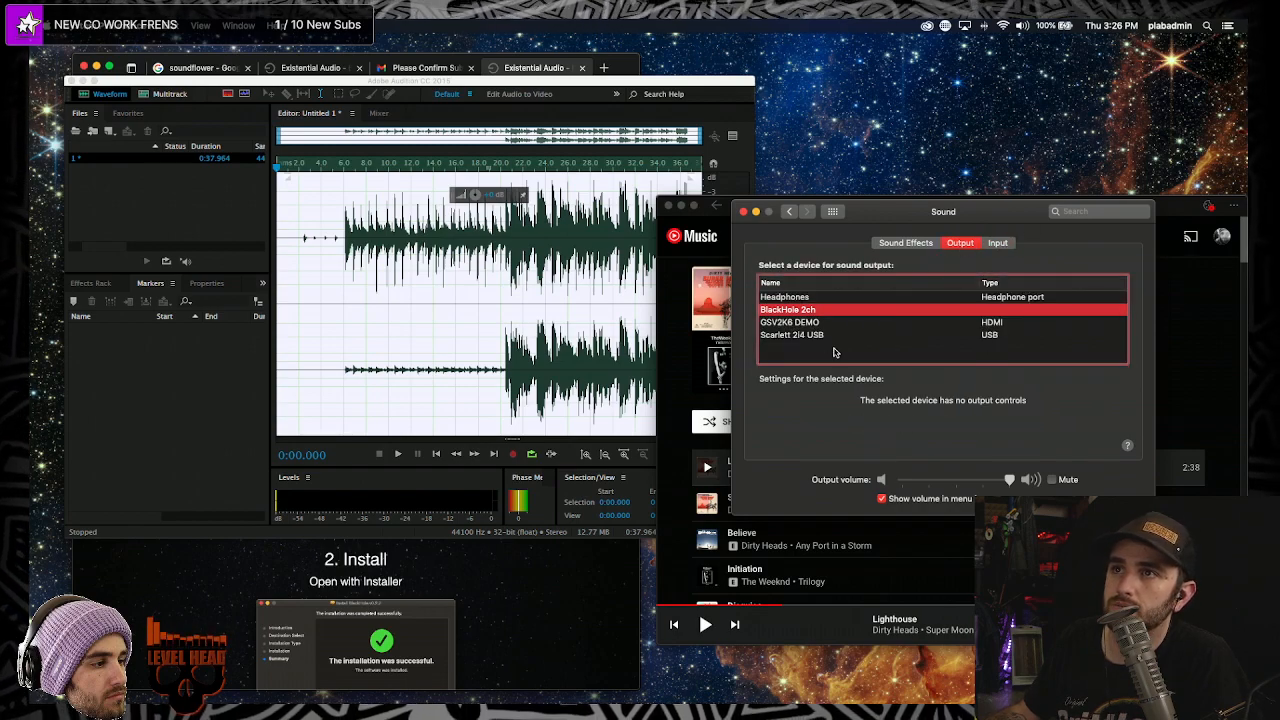
{"action": "left_click_drag", "start_coordinate": [896, 216], "coordinate": [933, 94]}
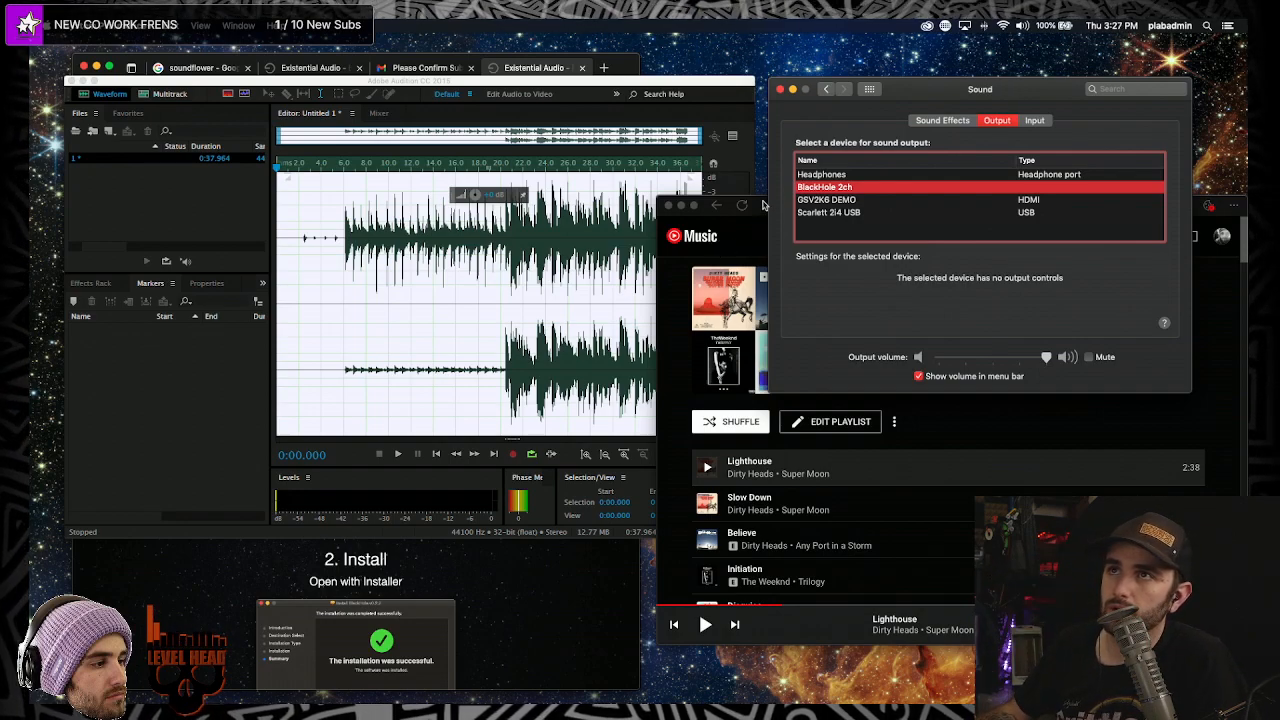
- Rearrange the YouTube Music and Sound windows, and search Spotlight for 'blackhole' before clearing it
{"action": "left_click", "coordinate": [762, 206]}
{"action": "left_click_drag", "start_coordinate": [840, 218], "coordinate": [801, 254]}
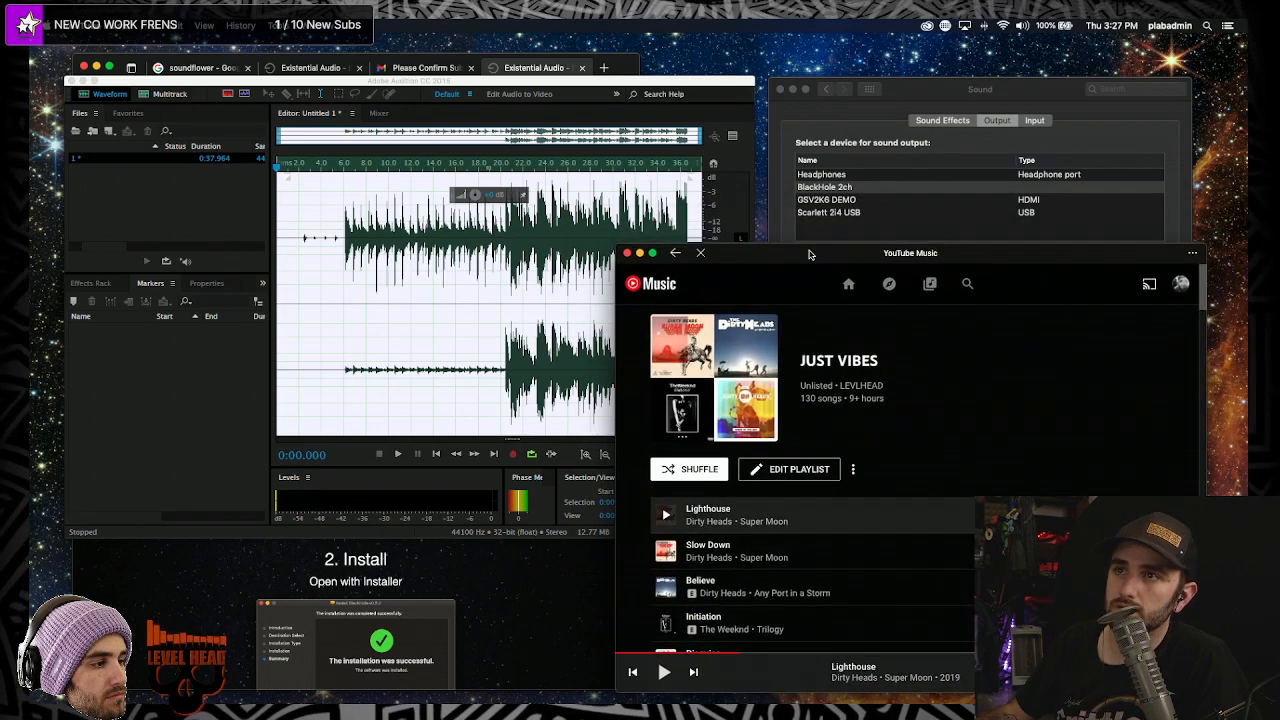
{"action": "left_click", "coordinate": [924, 93]}
{"action": "scroll", "coordinate": [707, 386], "scroll_direction": "down", "scroll_amount": 1}
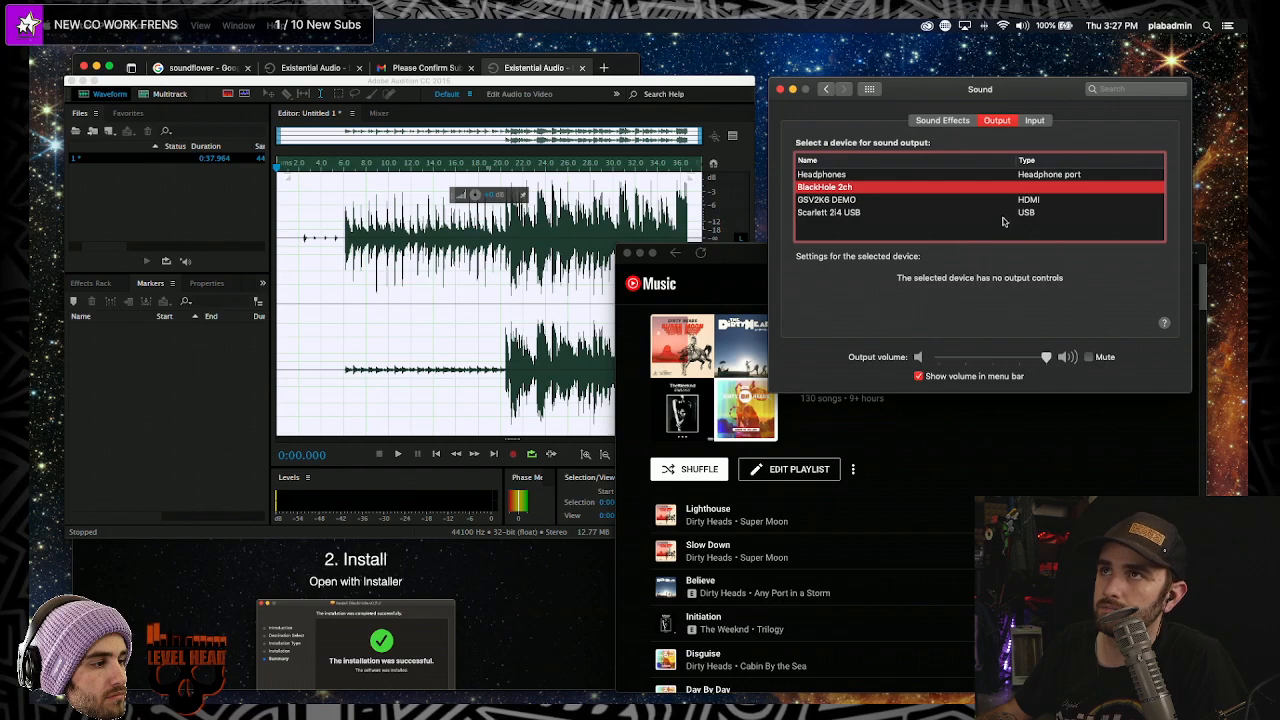
{"action": "key", "text": "super+space"}
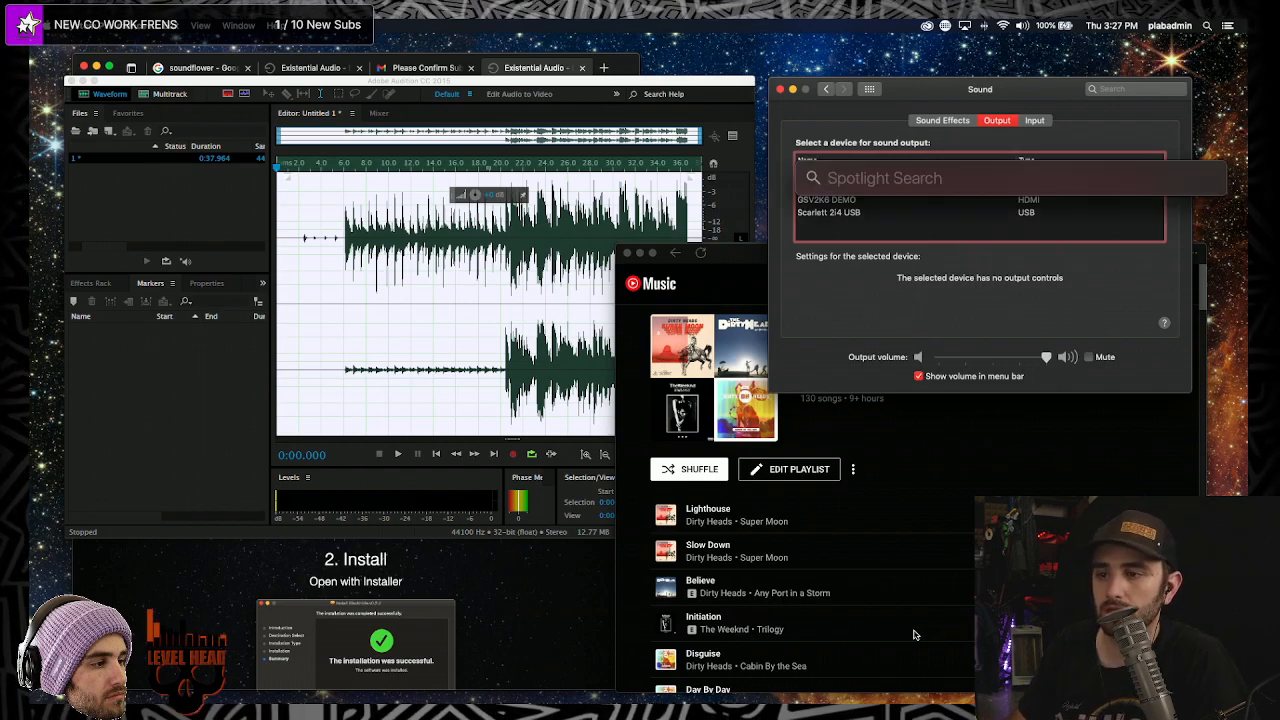
{"action": "type", "text": "black"}
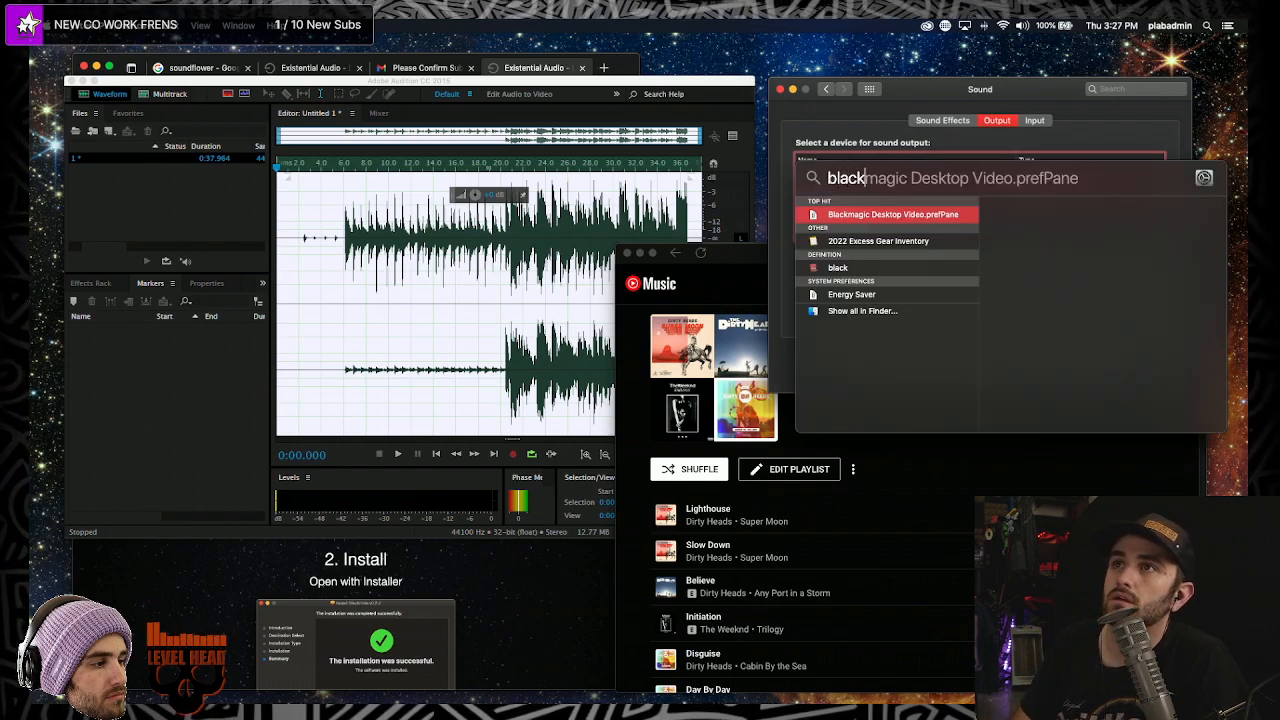
{"action": "type", "text": "hole"}
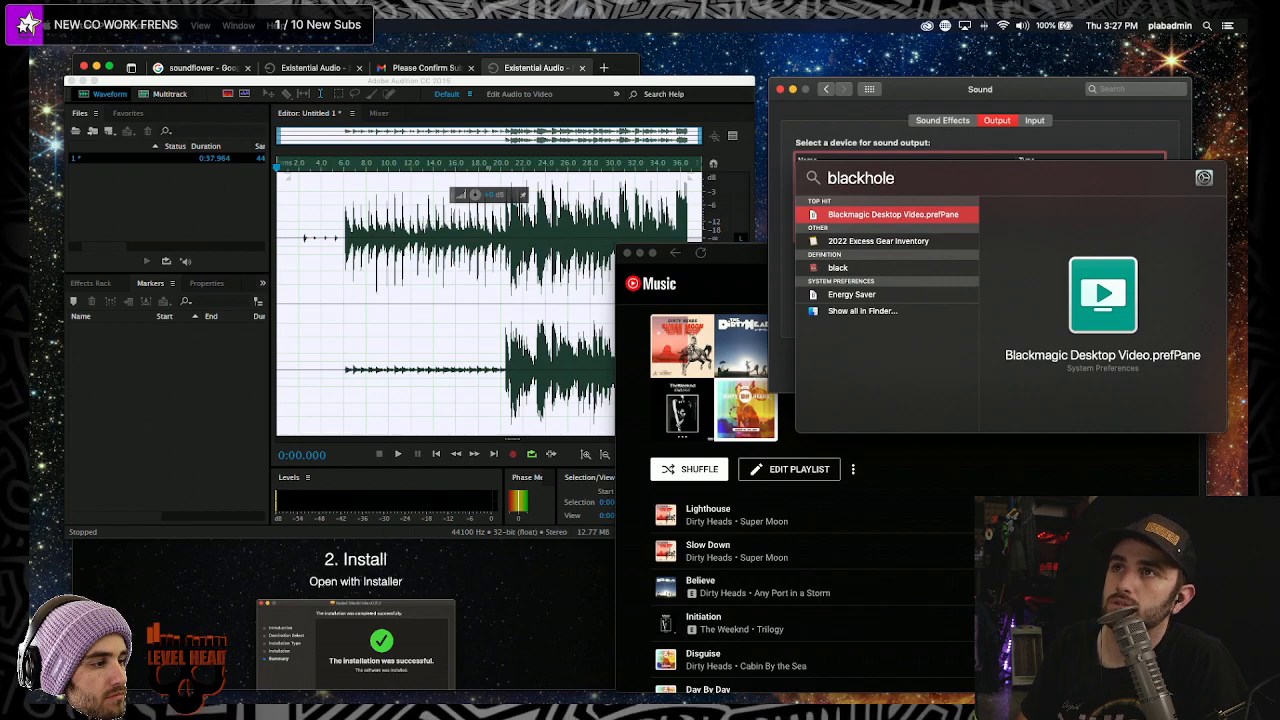
{"action": "key", "text": "super+a"}
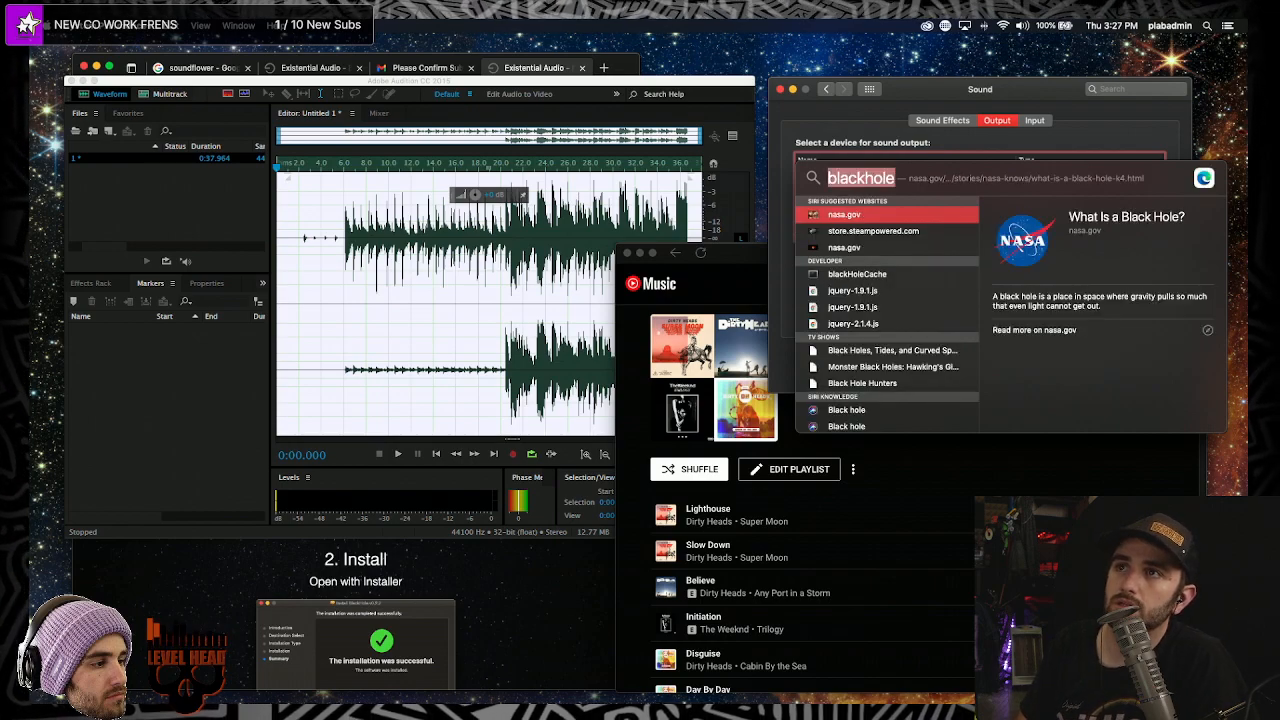
{"action": "key", "text": "BackSpace"}
- Recheck the active output and switch between Input and Output tabs to confirm the devices
{"action": "left_click", "coordinate": [1022, 25]}
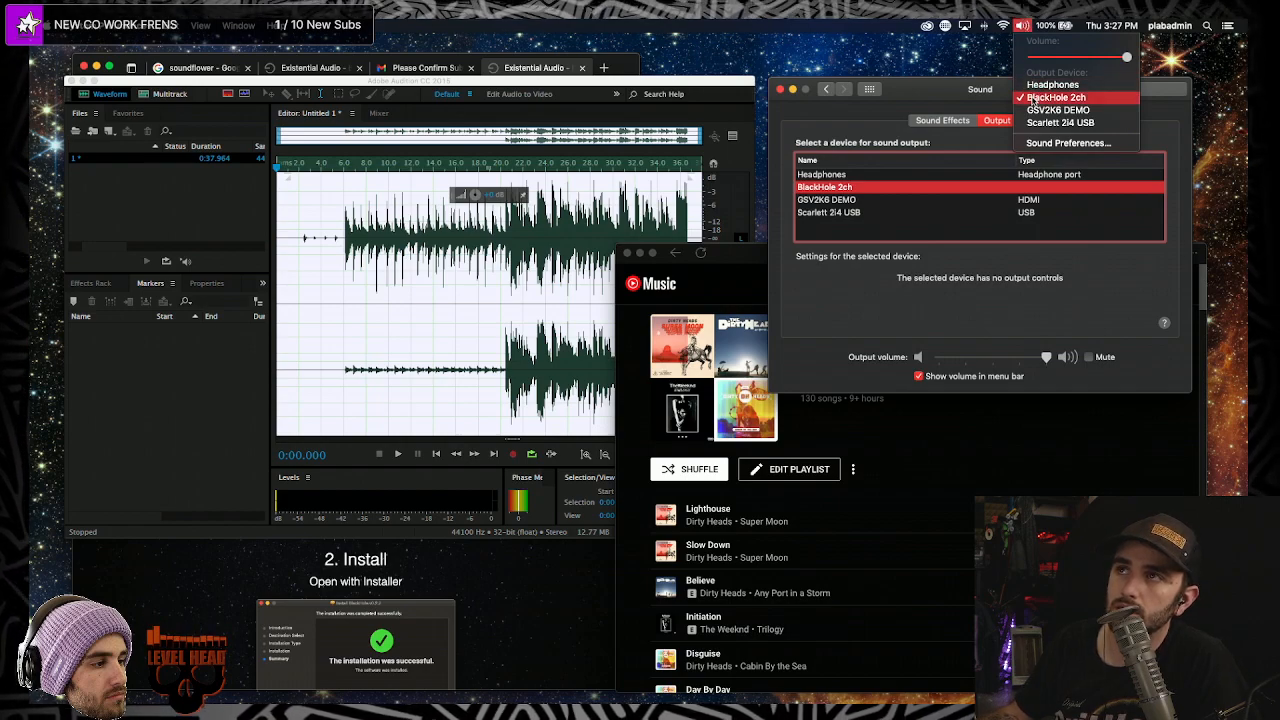
{"action": "left_click", "coordinate": [993, 124]}
{"action": "left_click", "coordinate": [1044, 121]}
{"action": "left_click", "coordinate": [1008, 122]}
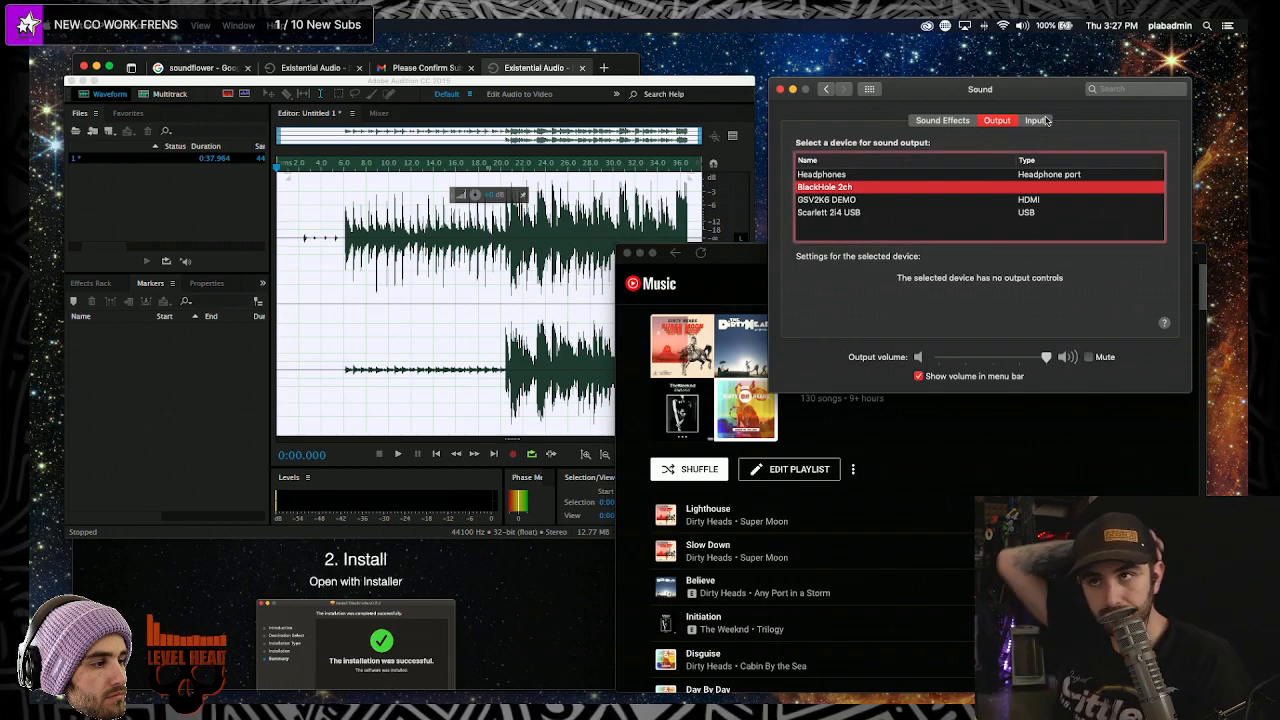
{"action": "left_click", "coordinate": [1040, 121]}
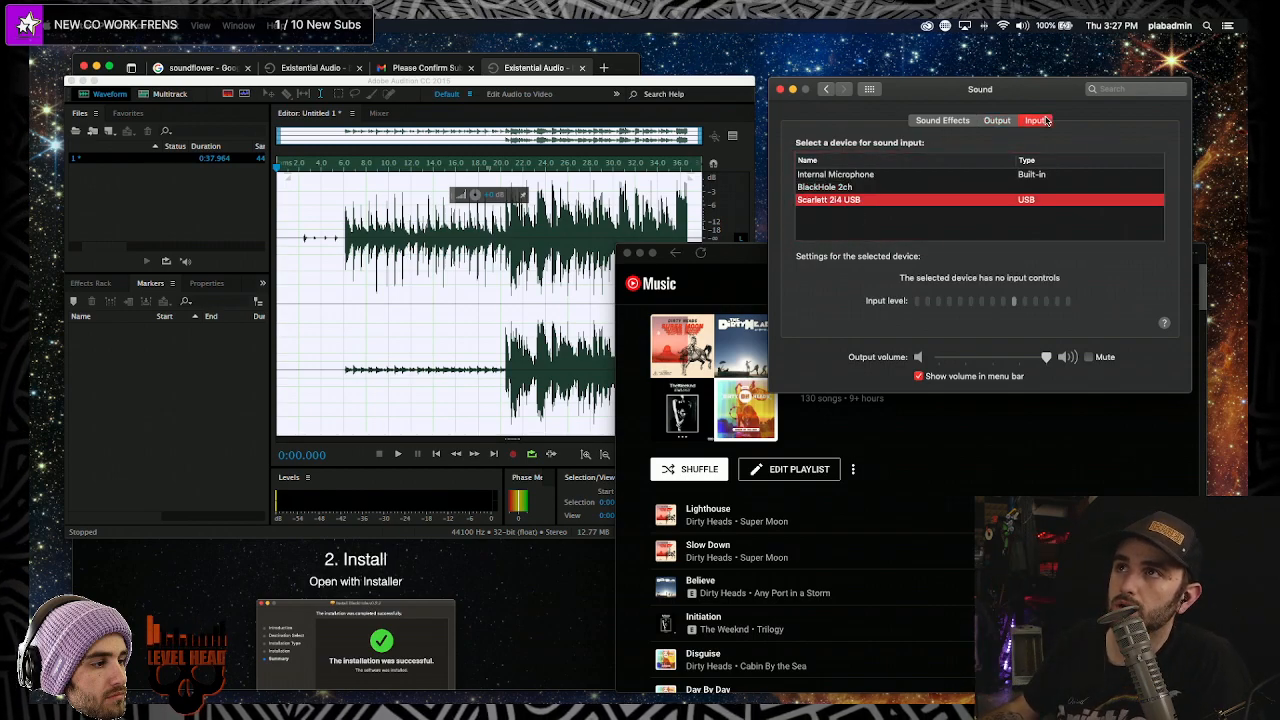
{"action": "left_click", "coordinate": [998, 122]}
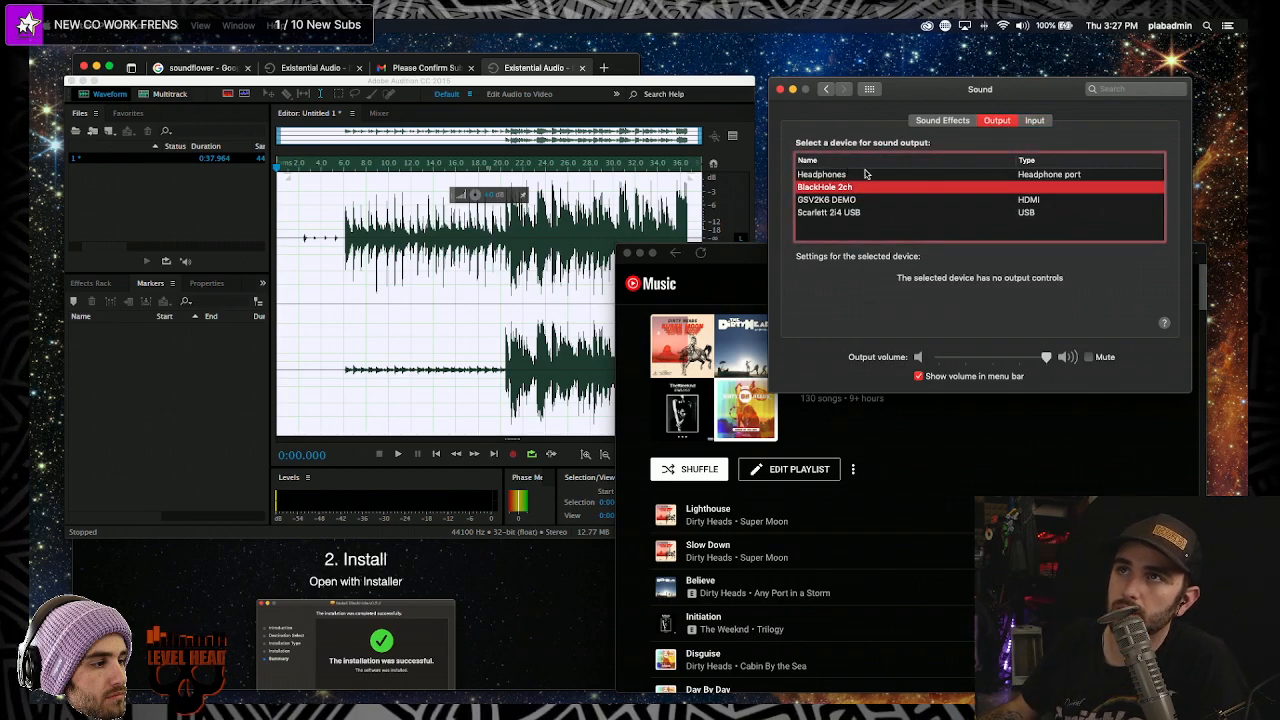
{"action": "left_click", "coordinate": [760, 254]}
- Select the entire 37.964-second Lighthouse take in Untitled 1 and delete it
{"action": "left_click", "coordinate": [372, 257]}
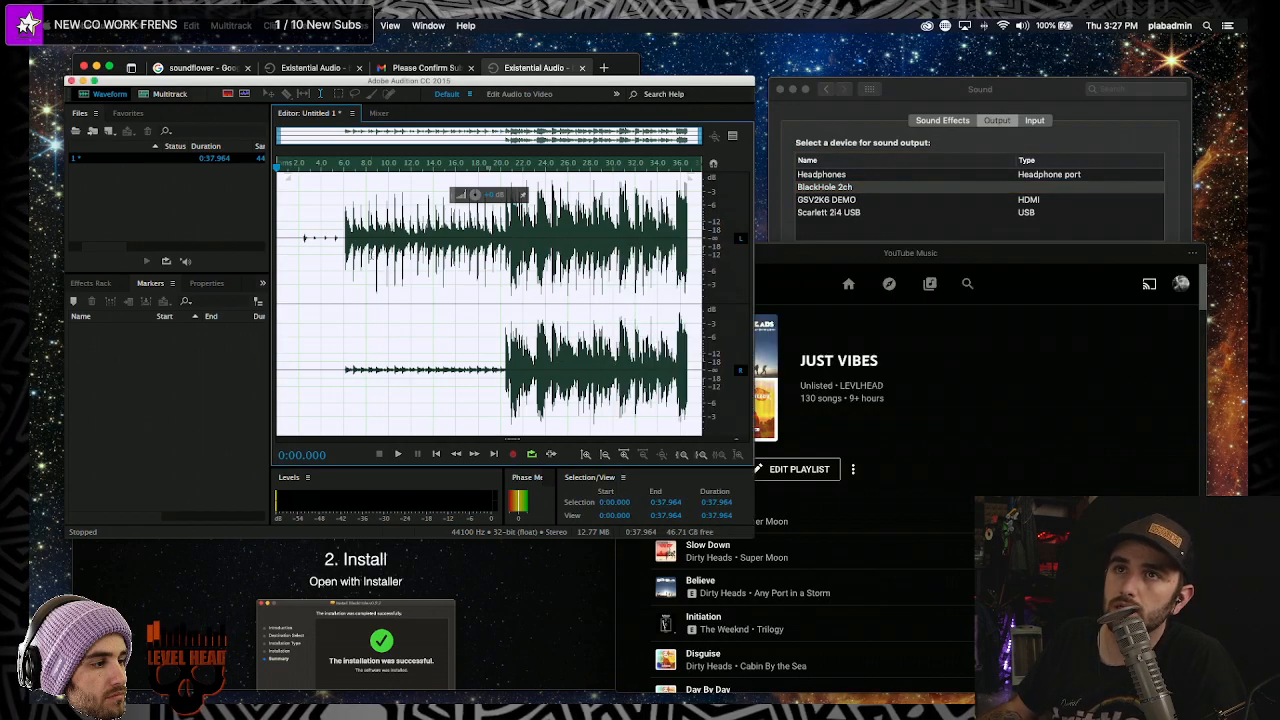
{"action": "scroll", "coordinate": [316, 320], "scroll_direction": "up", "scroll_amount": 10}
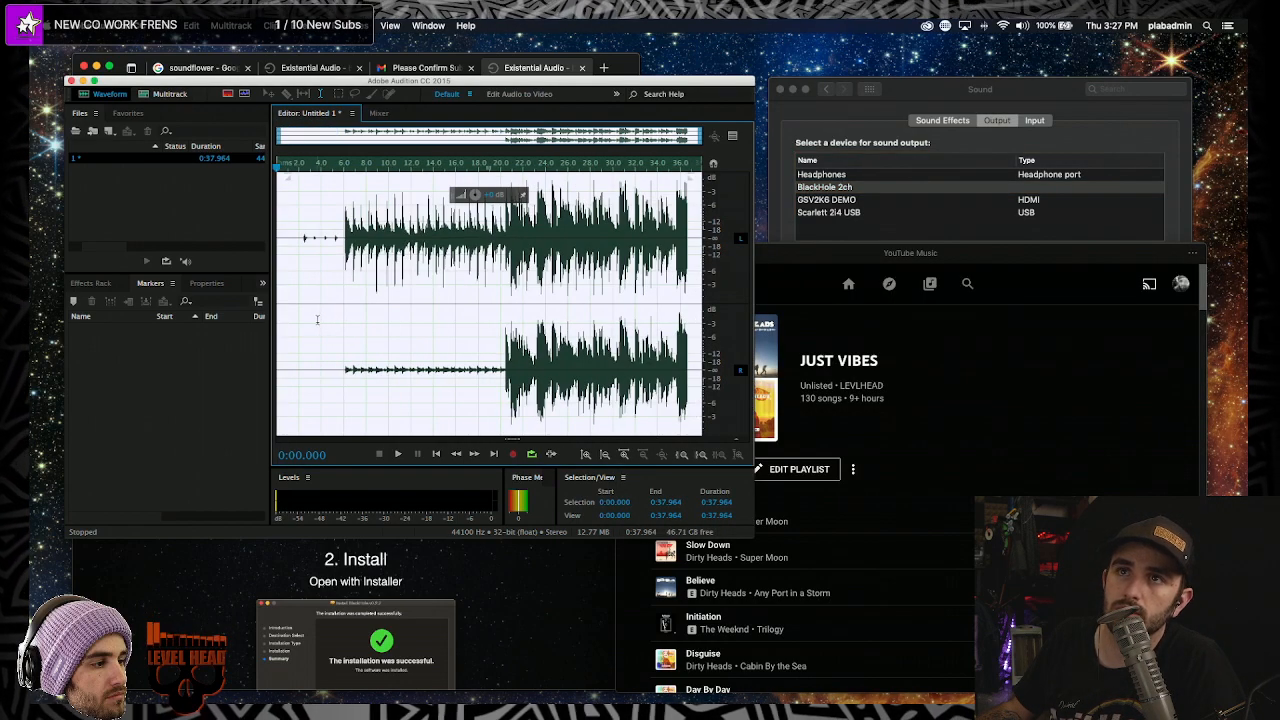
{"action": "scroll", "coordinate": [492, 325], "scroll_direction": "down", "scroll_amount": 10}
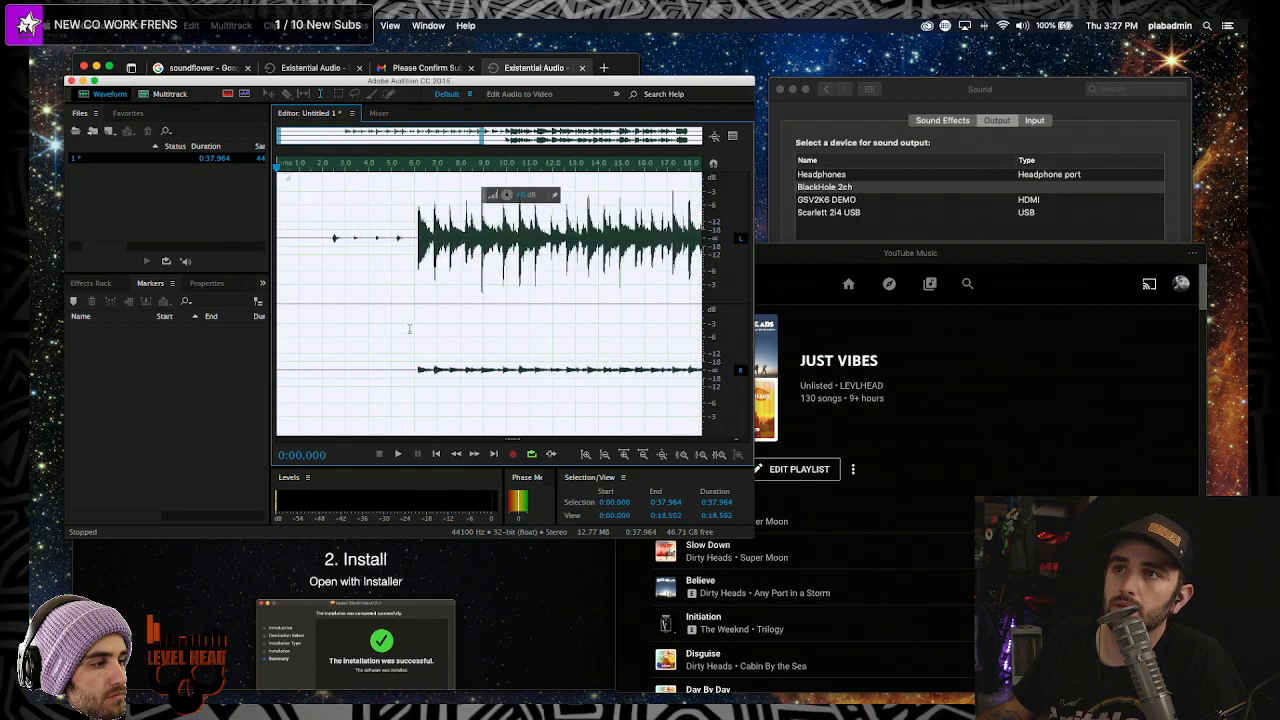
{"action": "double_click", "coordinate": [492, 322]}
{"action": "left_click", "coordinate": [520, 292]}
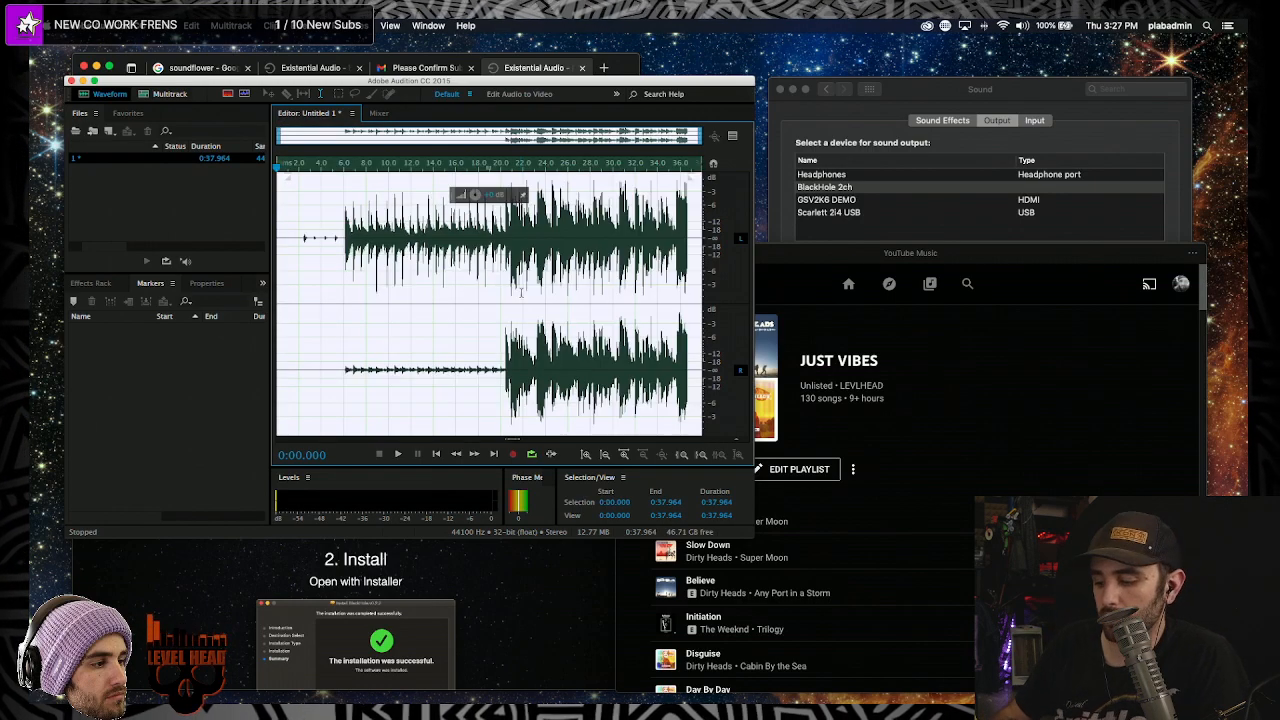
{"action": "key", "text": "super+a"}
{"action": "key", "text": "Delete"}
{"action": "left_click", "coordinate": [1078, 409]}
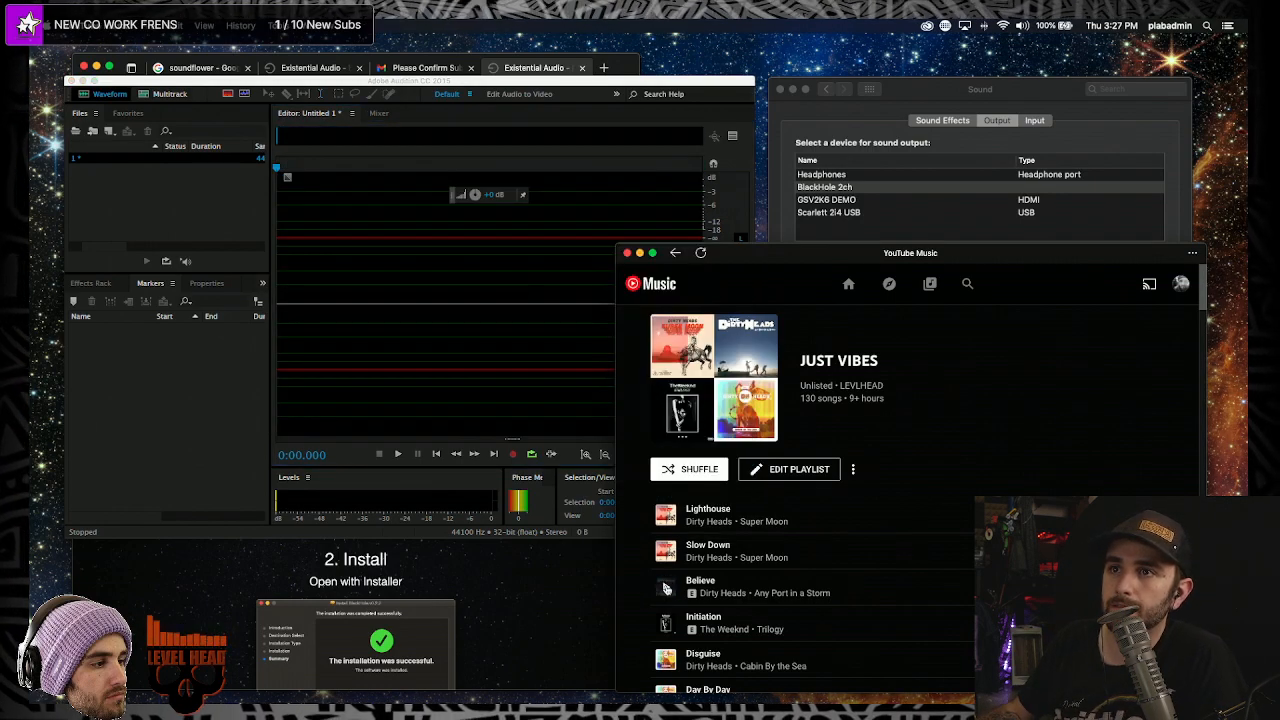
- Play 'Believe' with sound output switched to Headphones, then pause it
{"action": "left_click", "coordinate": [665, 587]}
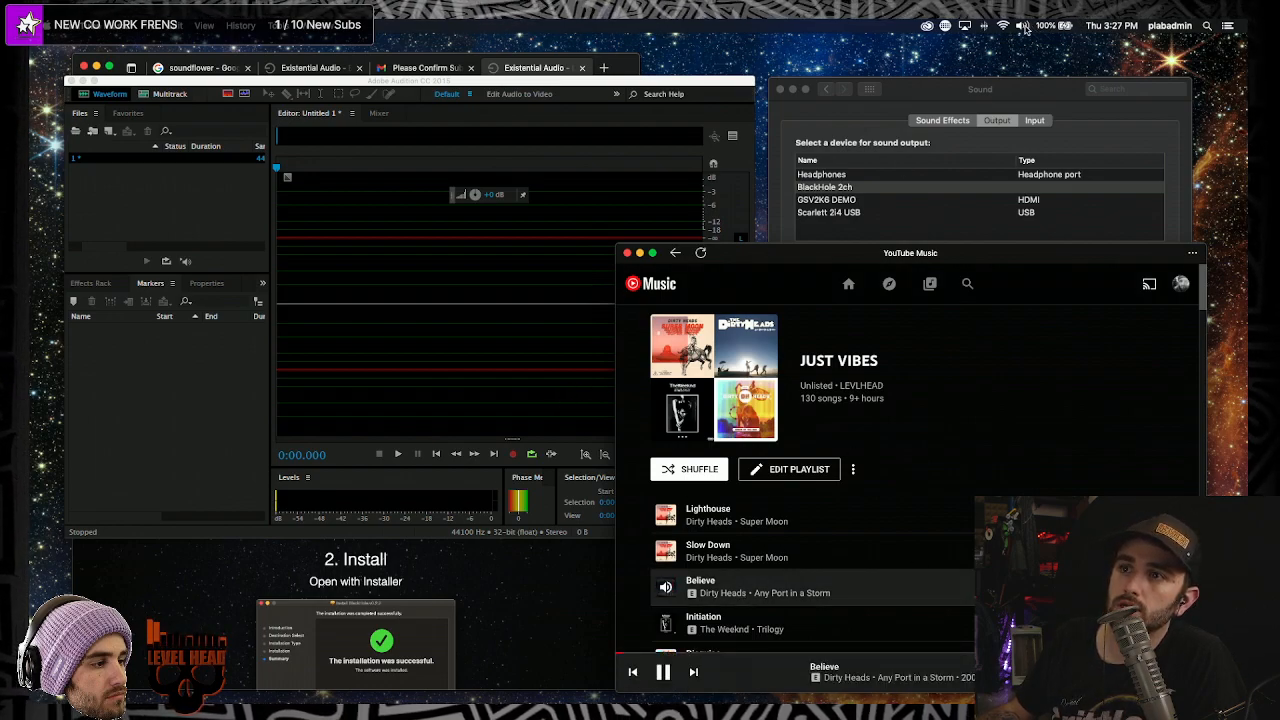
{"action": "left_click", "coordinate": [1024, 28]}
{"action": "left_click", "coordinate": [1047, 87]}
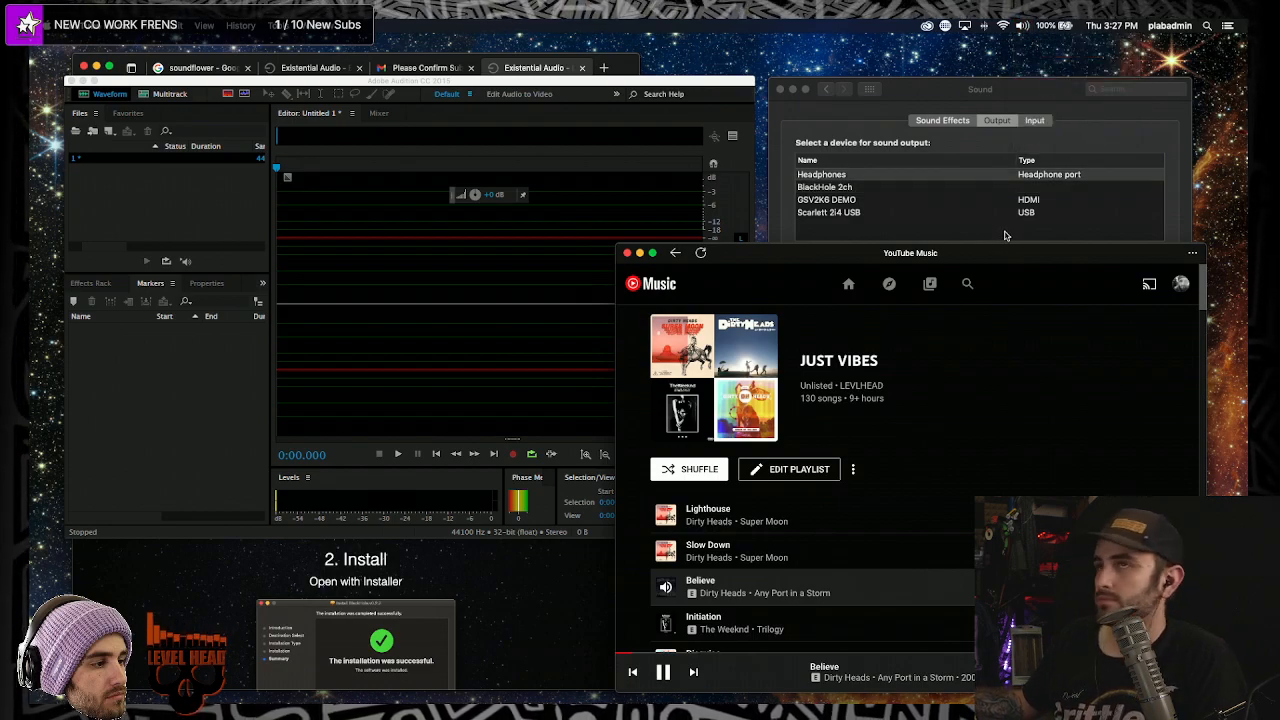
{"action": "left_click", "coordinate": [353, 246]}
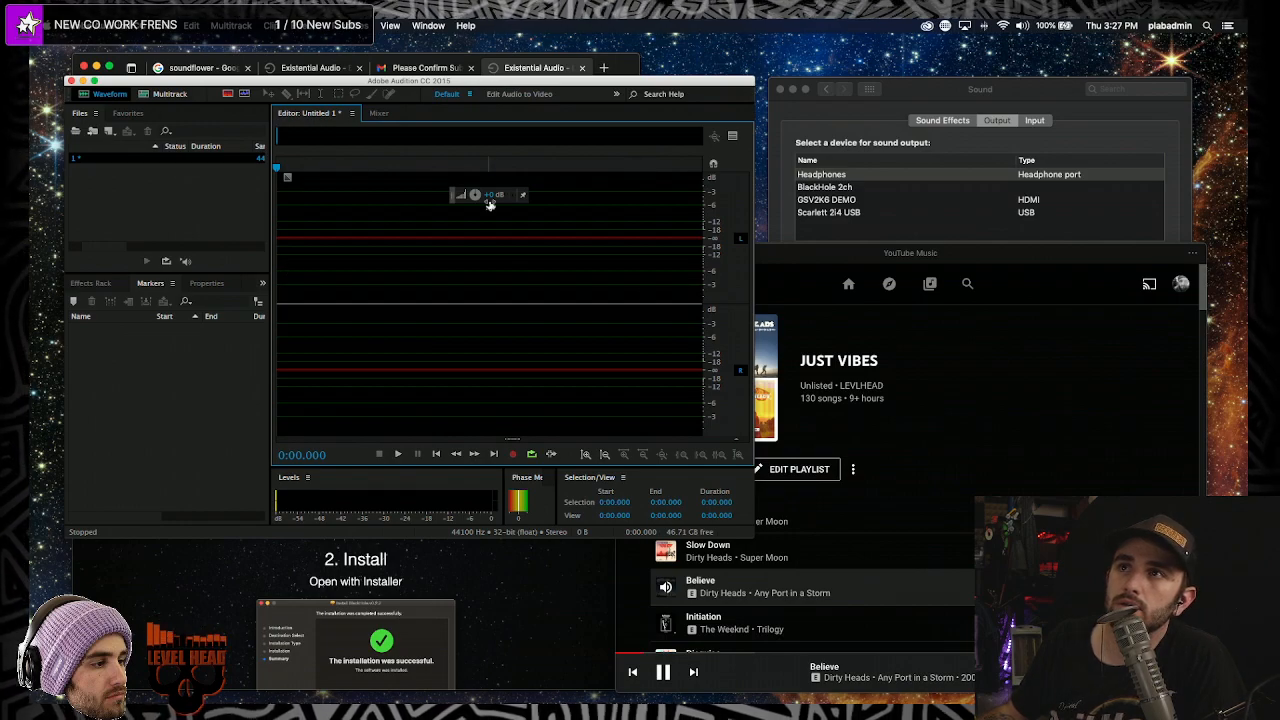
{"action": "left_click", "coordinate": [679, 685]}
{"action": "left_click", "coordinate": [663, 672]}
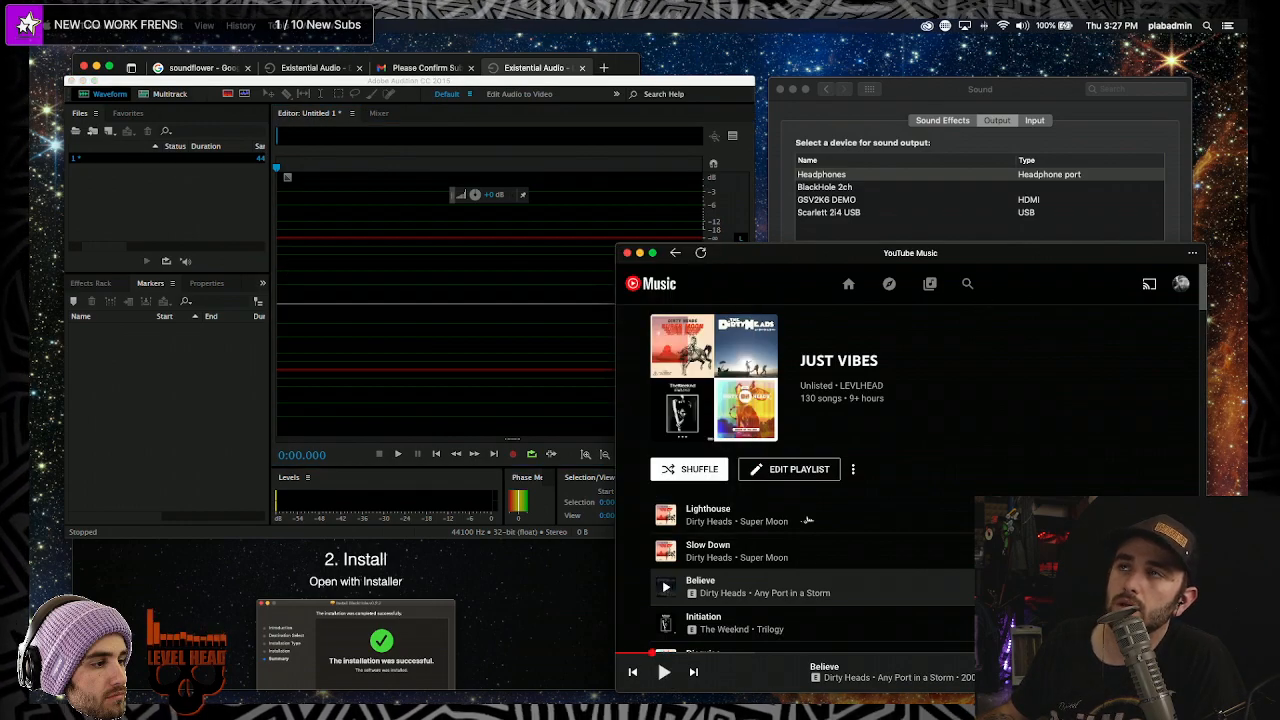
- Switch the output back to BlackHole 2ch, briefly play 'Believe' and pause it again
{"action": "left_click", "coordinate": [1025, 26]}
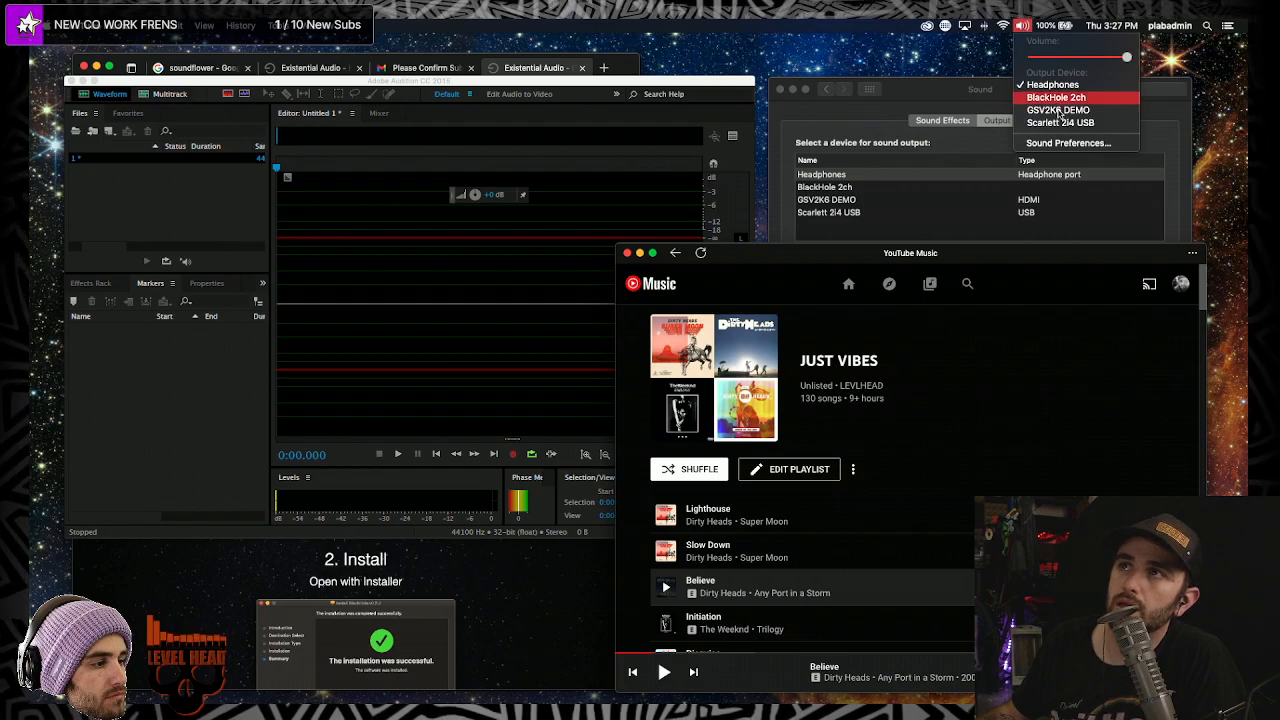
{"action": "key", "text": "Return"}
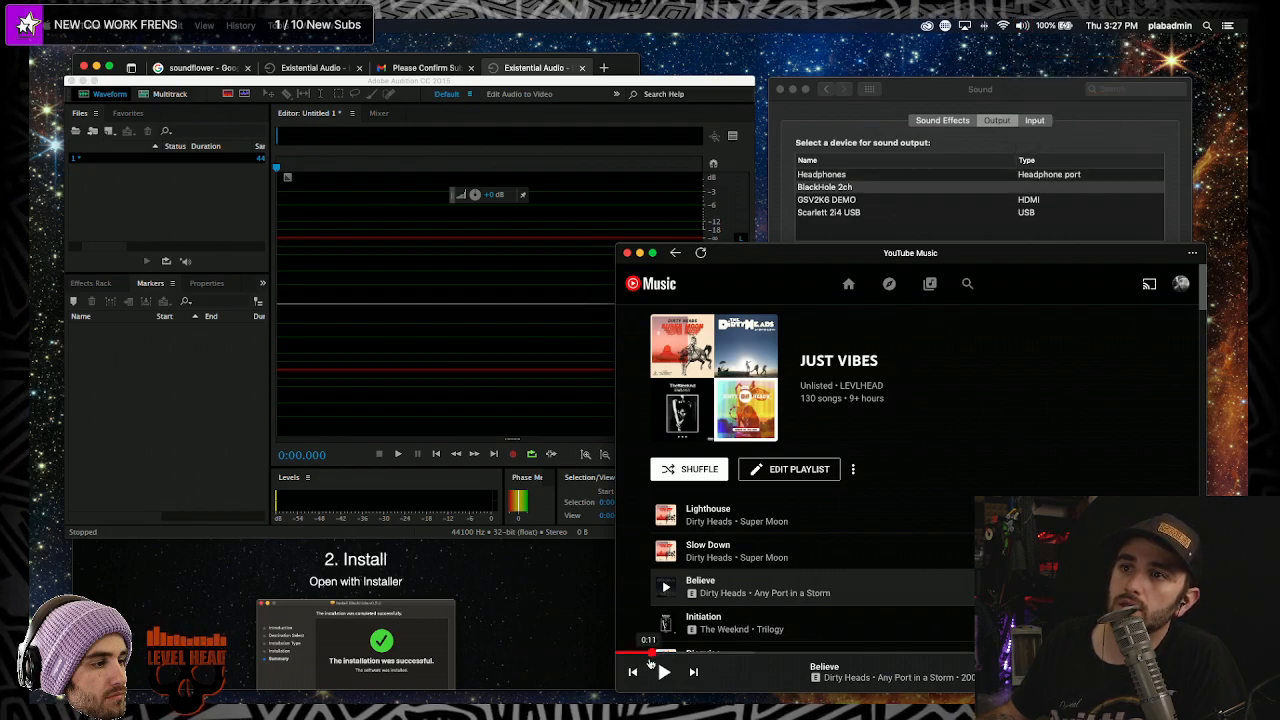
{"action": "left_click", "coordinate": [663, 672]}
{"action": "left_click", "coordinate": [663, 672]}
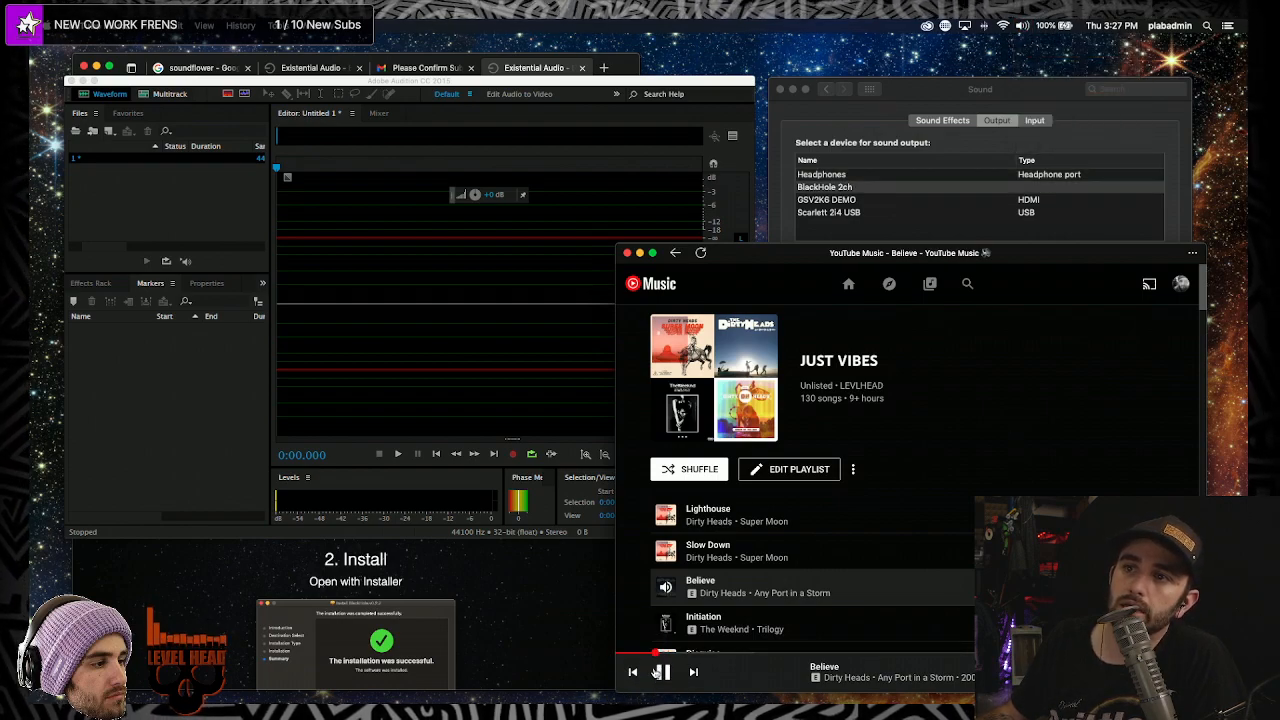
{"action": "scroll", "coordinate": [760, 520], "scroll_direction": "down", "scroll_amount": 1}
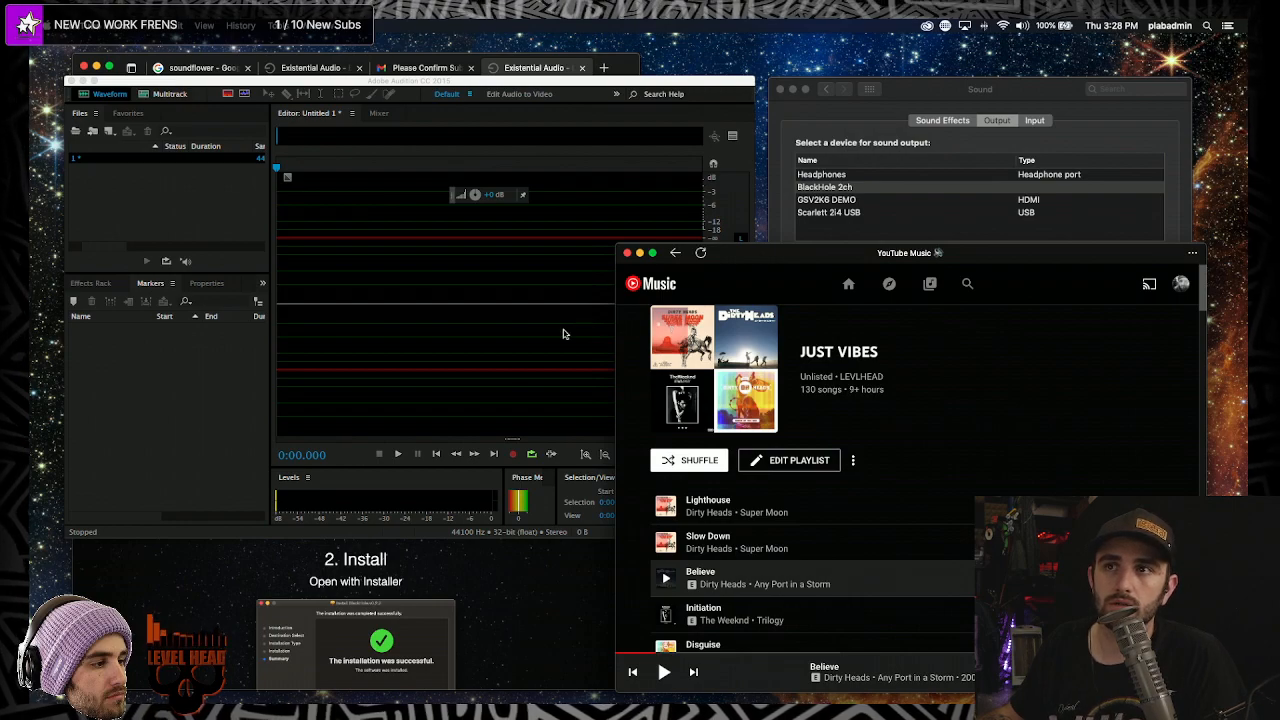
{"action": "mouse_move", "coordinate": [767, 700]}
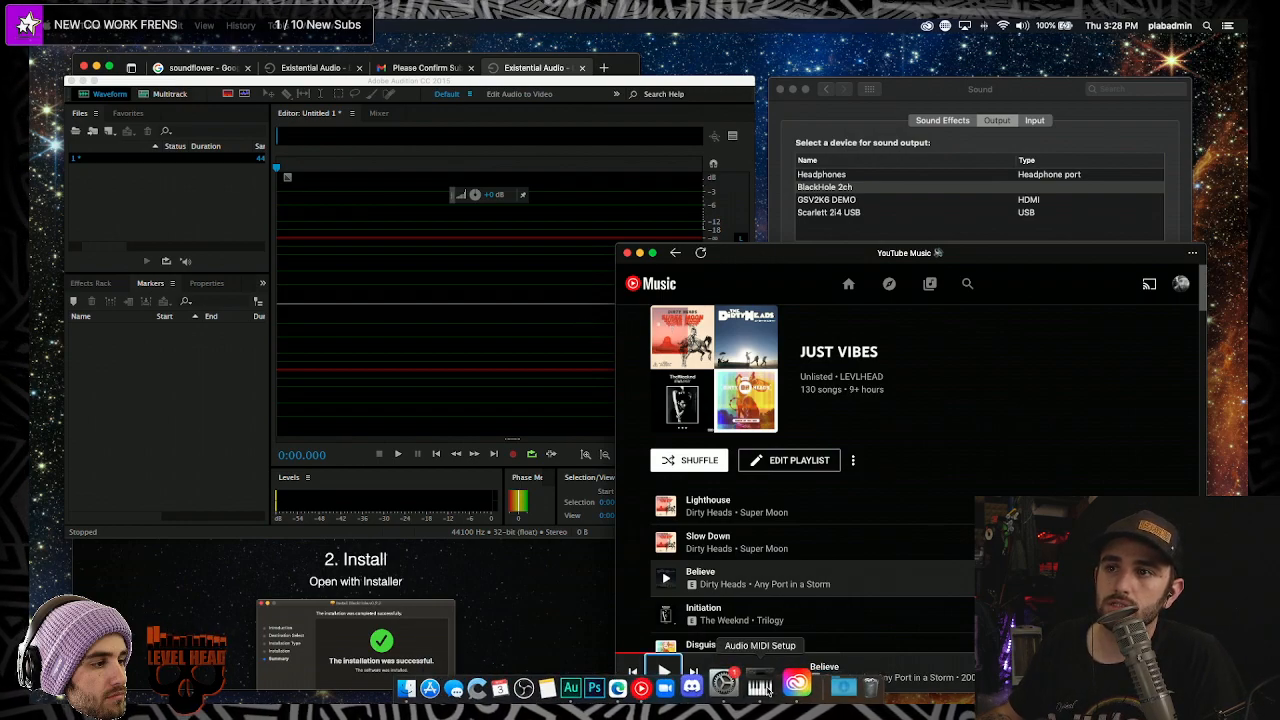
- Quit Audio MIDI Setup from the Dock, relaunch it via Spotlight 'midi', and reposition its window
{"action": "right_click", "coordinate": [763, 687]}
{"action": "left_click", "coordinate": [768, 638]}
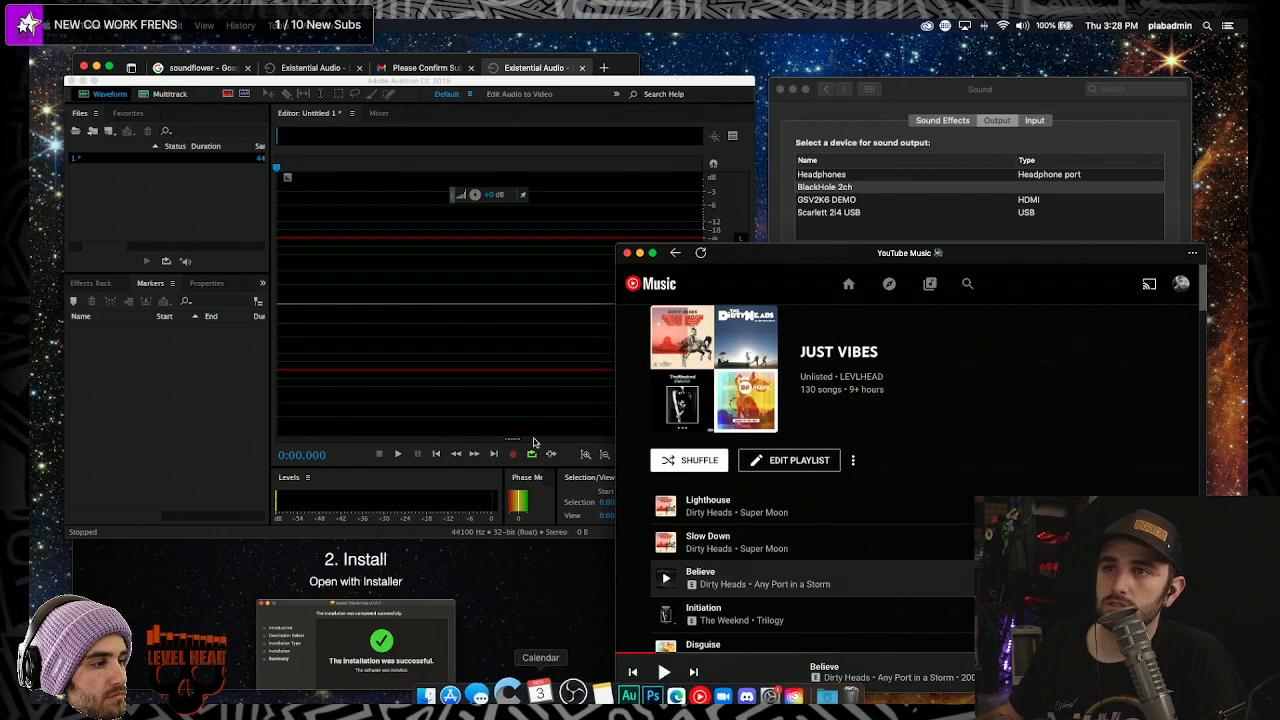
{"action": "key", "text": "super+space"}
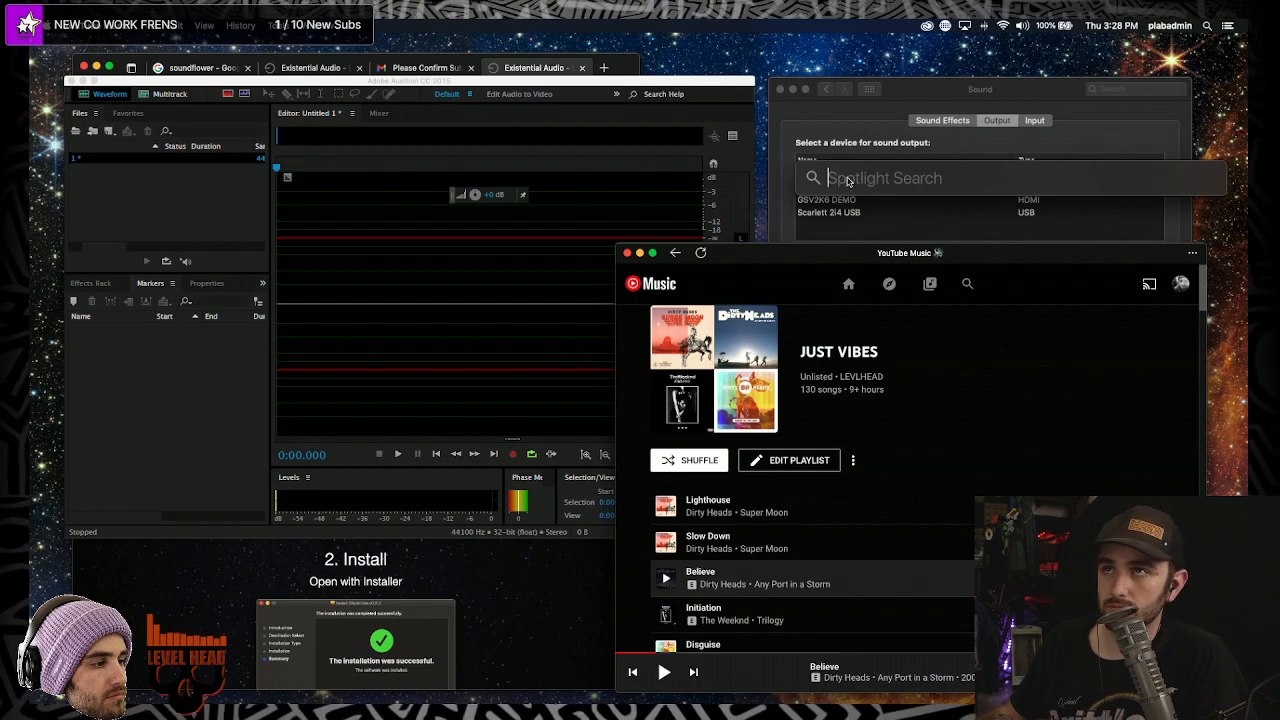
{"action": "type", "text": "midi"}
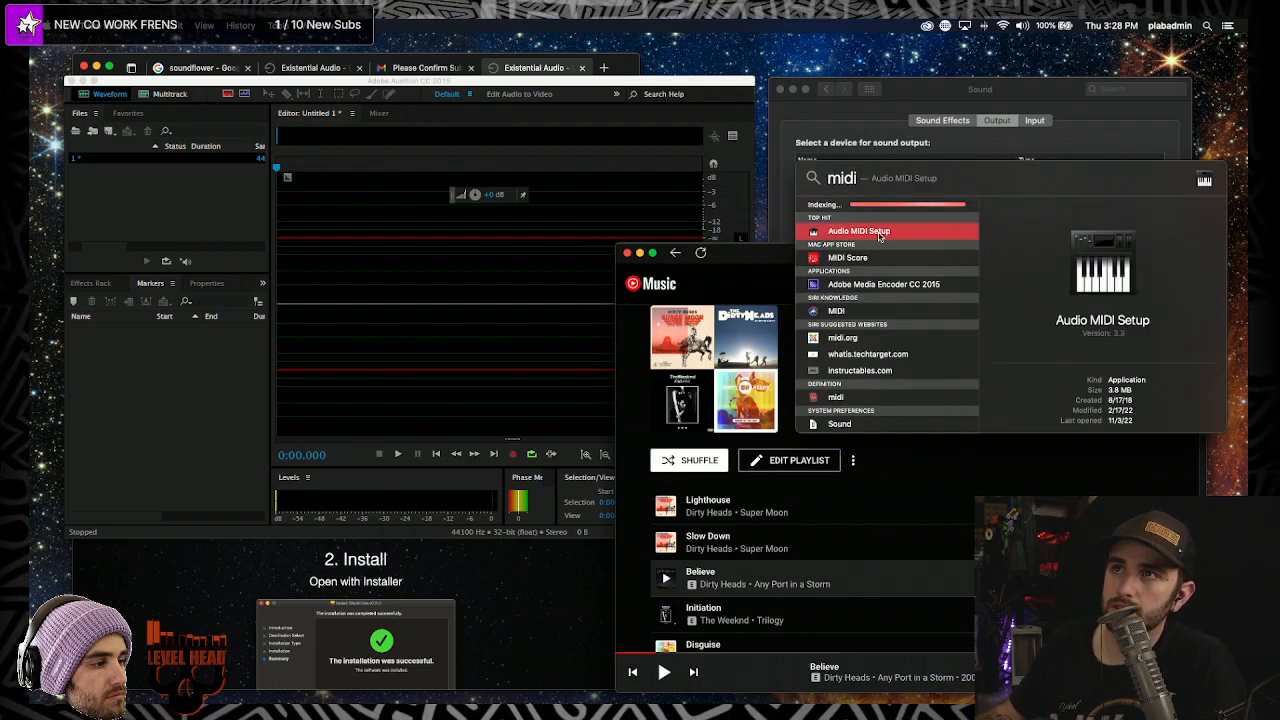
{"action": "left_click", "coordinate": [879, 232]}
{"action": "left_click_drag", "start_coordinate": [299, 355], "coordinate": [466, 306]}
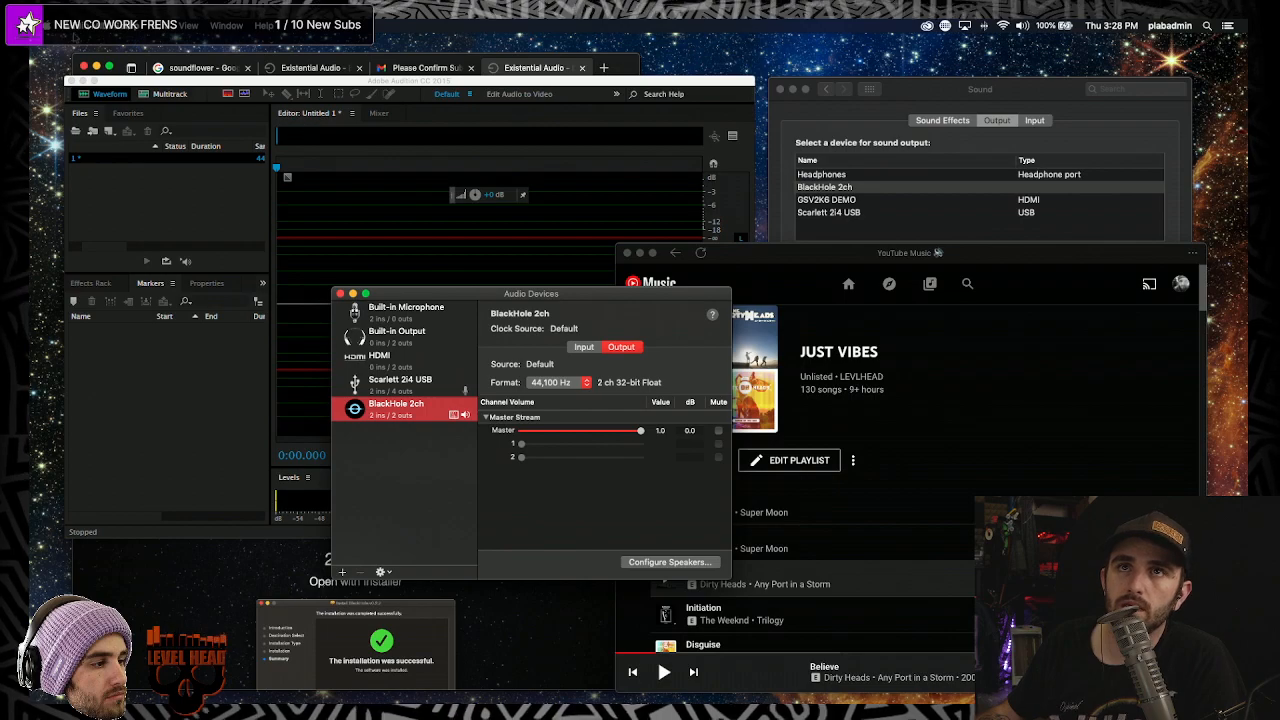
- Open System Preferences' Sound pane and look at its Sound Effects settings
{"action": "left_click", "coordinate": [52, 25]}
{"action": "left_click", "coordinate": [58, 62]}
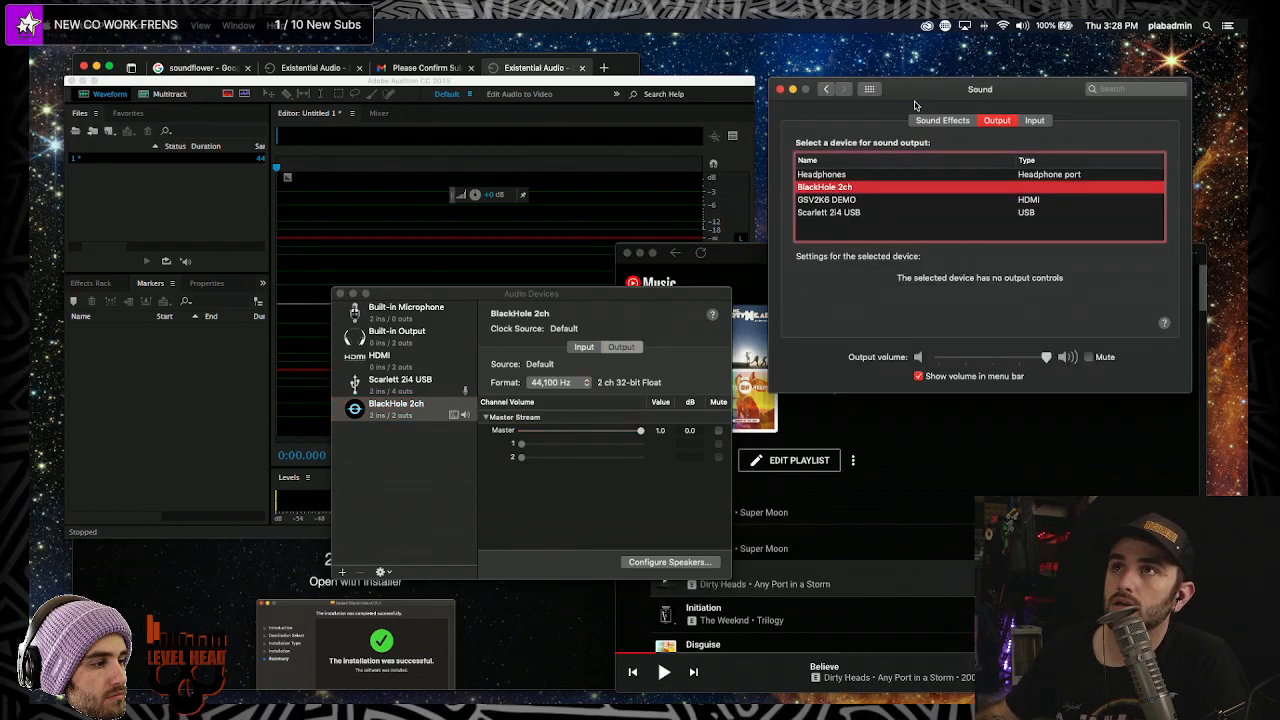
{"action": "left_click", "coordinate": [829, 91]}
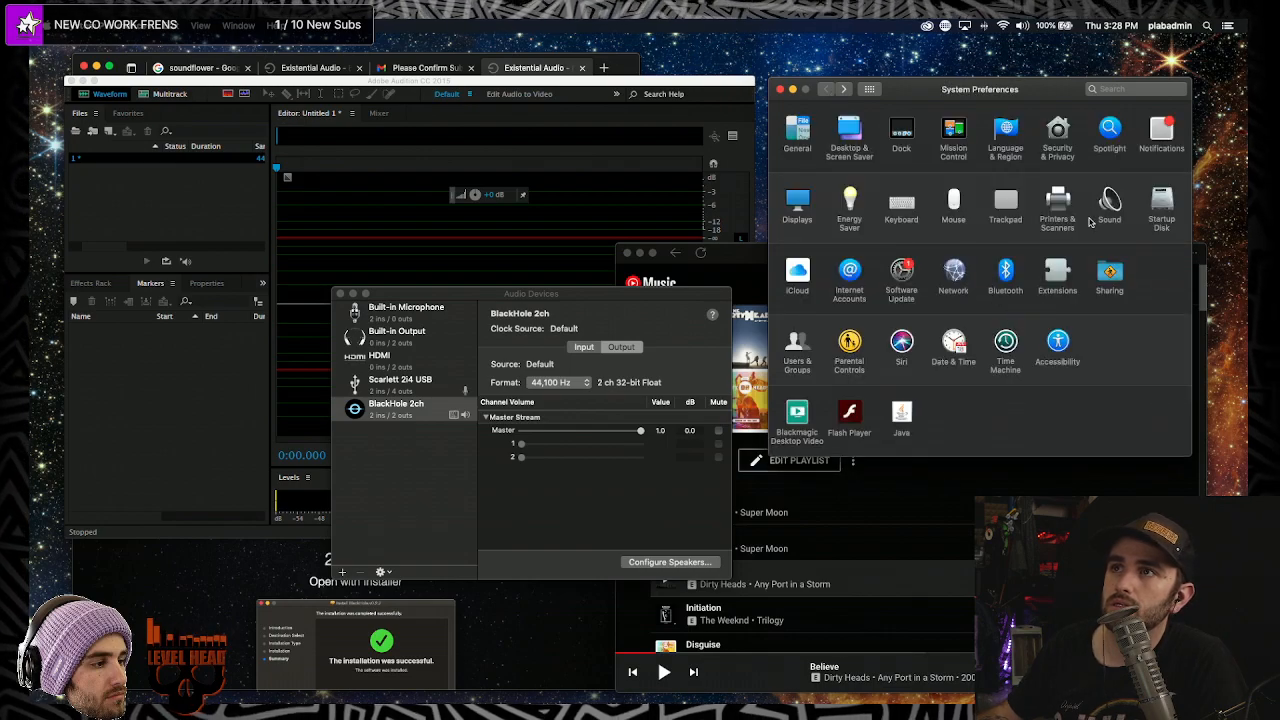
{"action": "left_click", "coordinate": [1104, 203]}
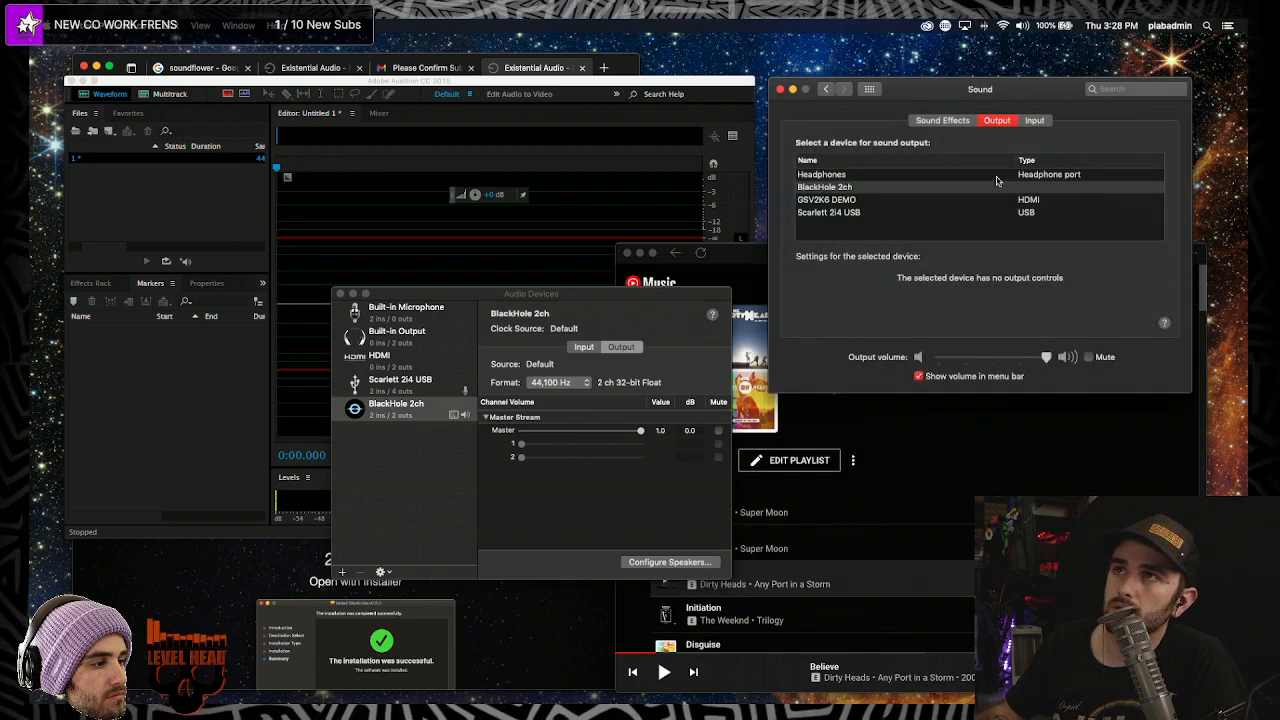
{"action": "left_click", "coordinate": [936, 122]}
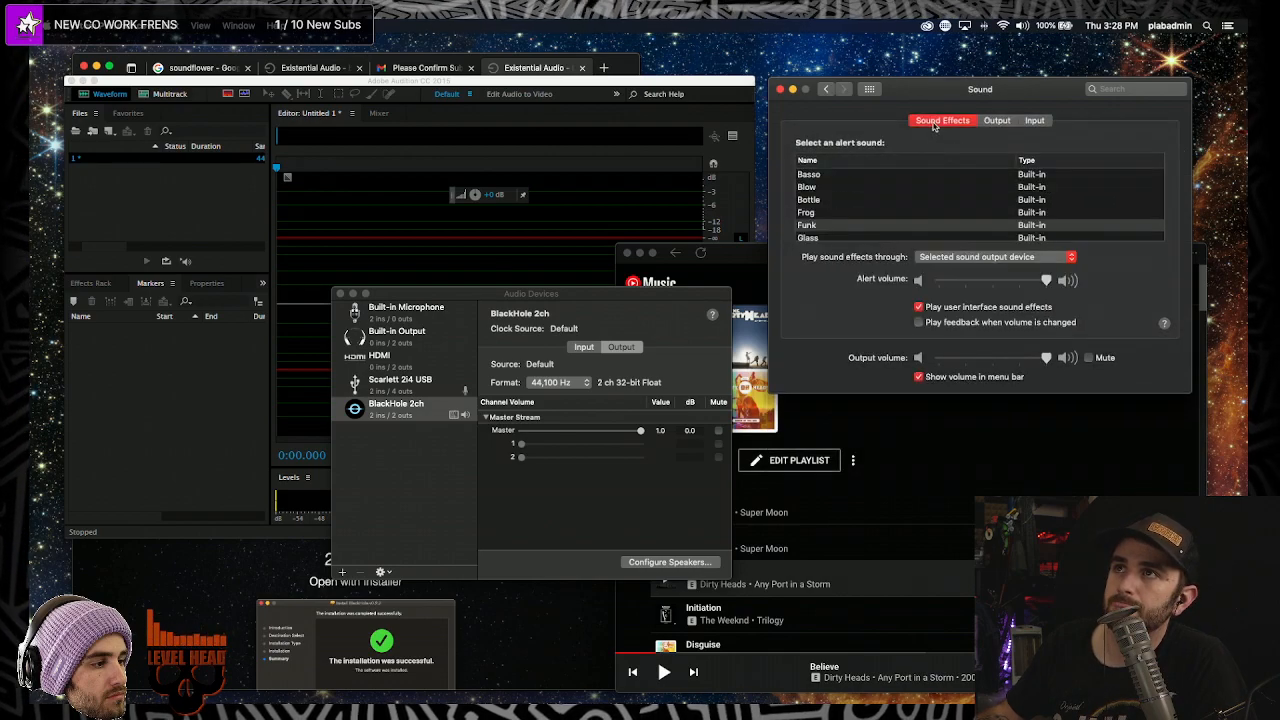
{"action": "left_click", "coordinate": [827, 90]}
- Search 'mic' to open Sound Input, review the input devices, and close the window
{"action": "left_click", "coordinate": [1163, 89]}
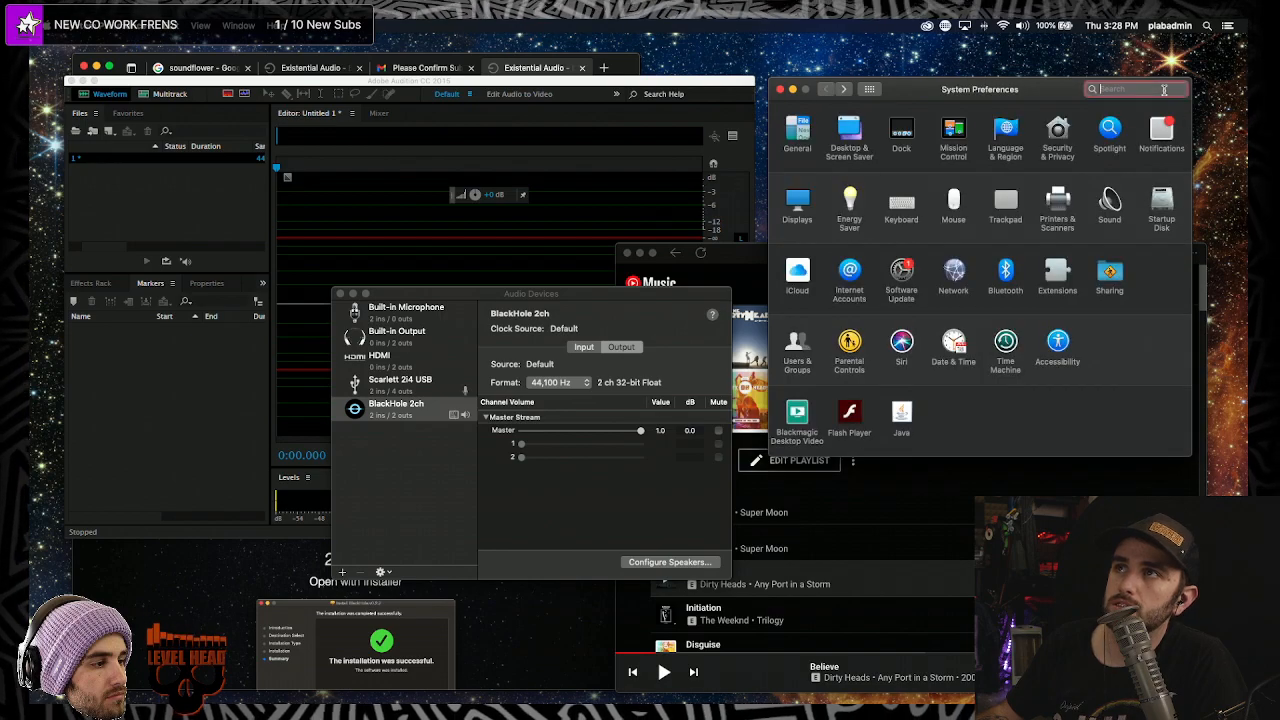
{"action": "type", "text": "mic"}
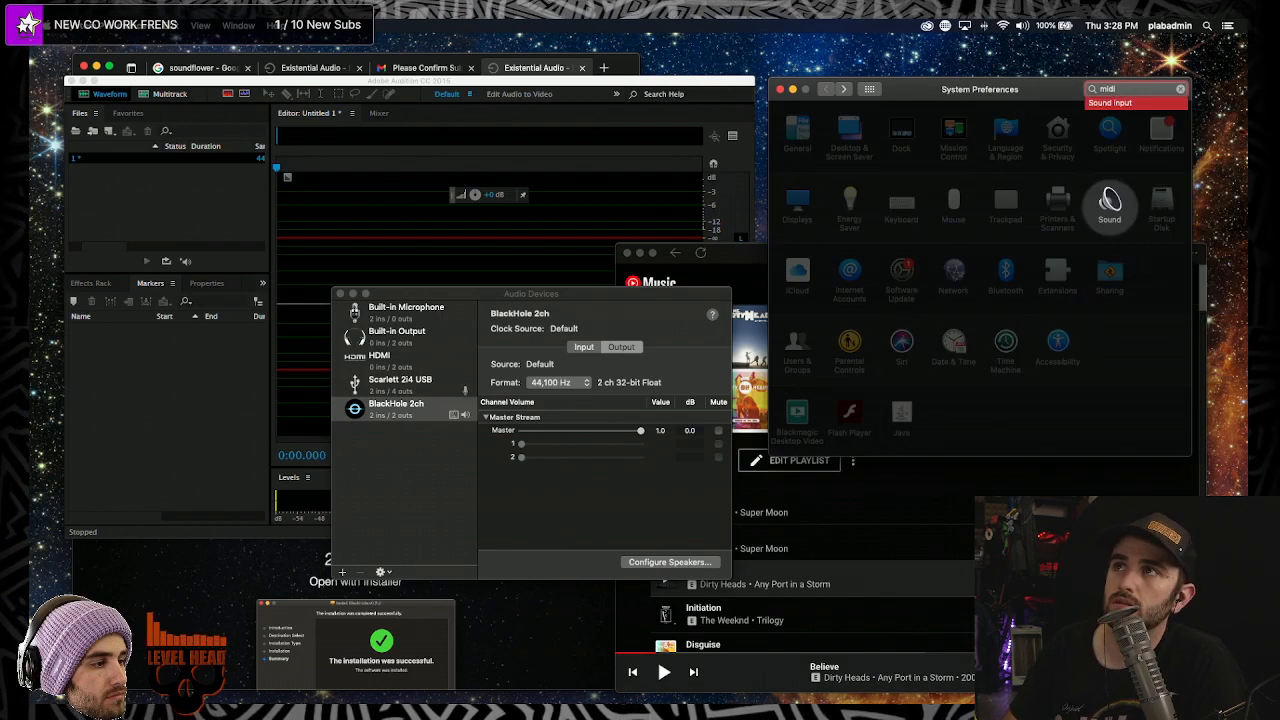
{"action": "key", "text": "Return"}
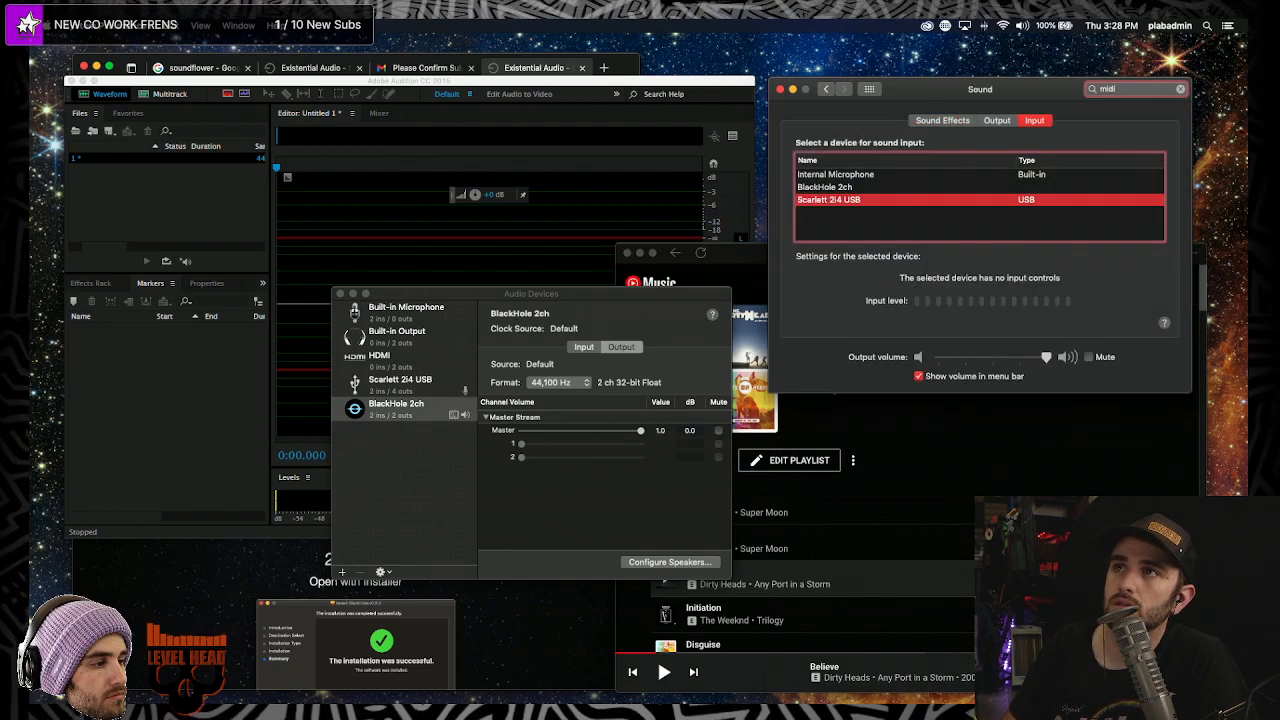
{"action": "left_click", "coordinate": [781, 90]}
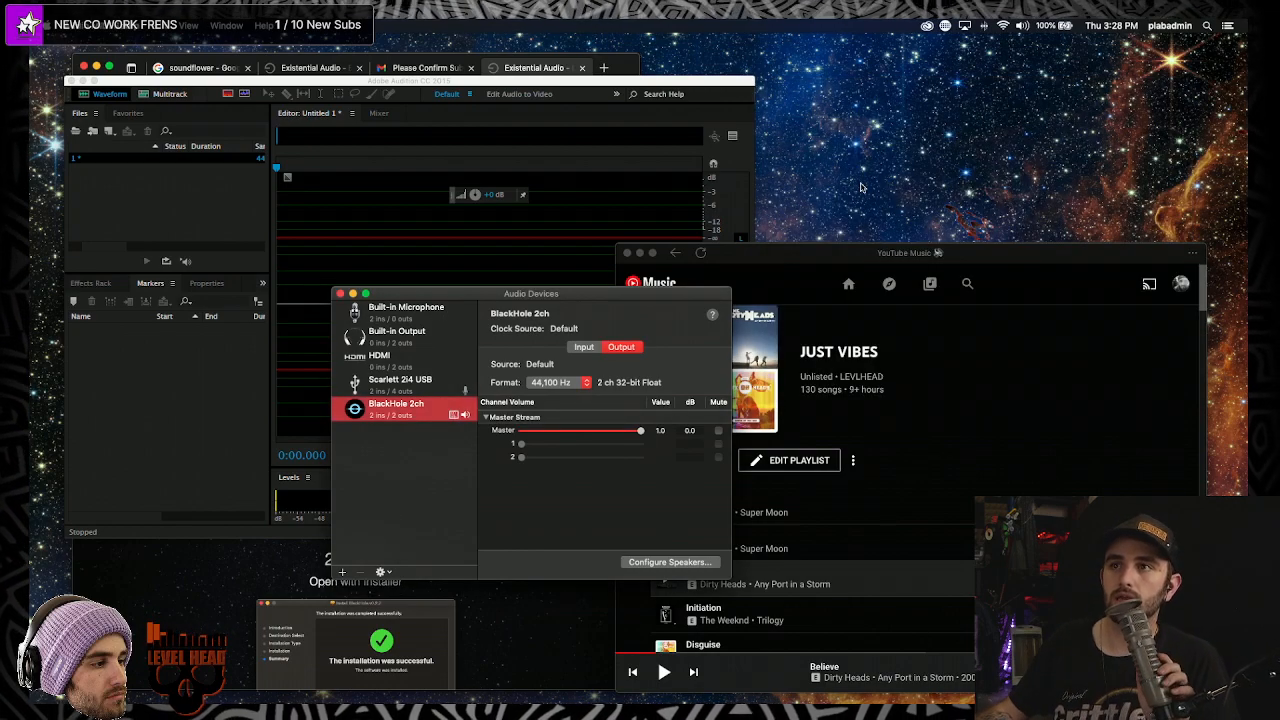
- Open Audio MIDI Setup via Spotlight, move its window up-right, and check BlackHole 2ch's 44,100 Hz rate
{"action": "key", "text": "super+space"}
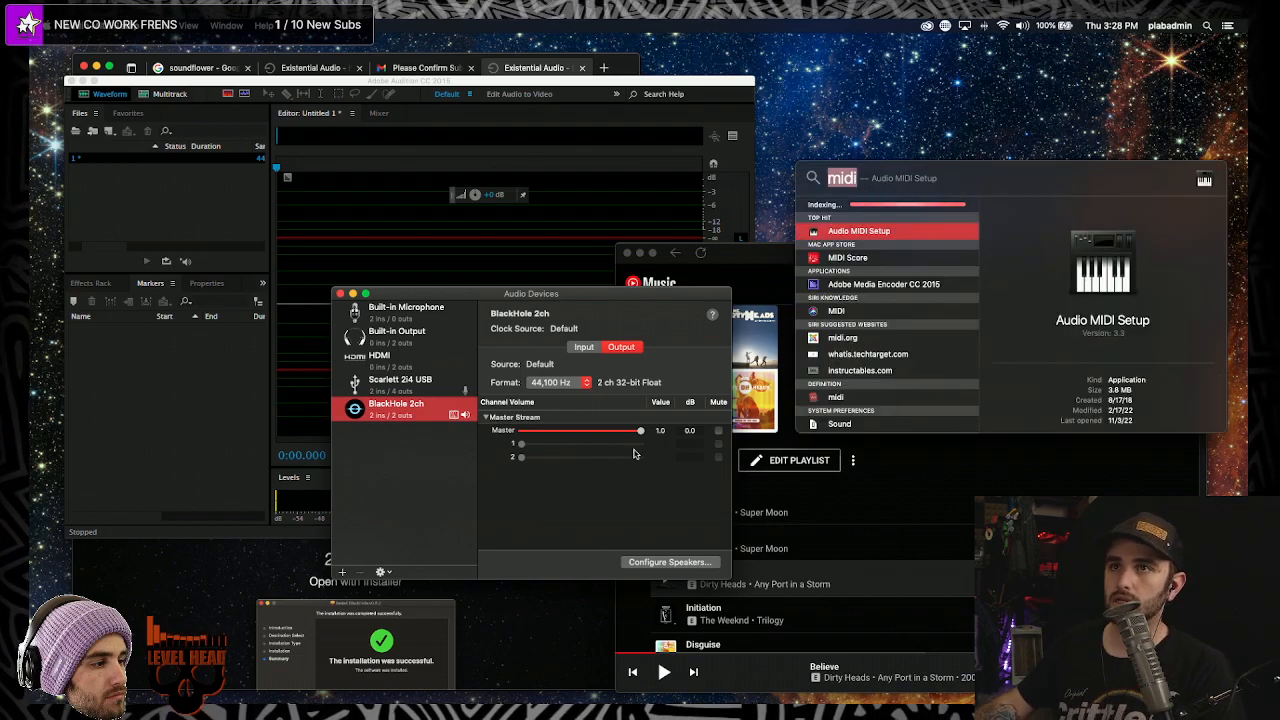
{"action": "left_click", "coordinate": [594, 477]}
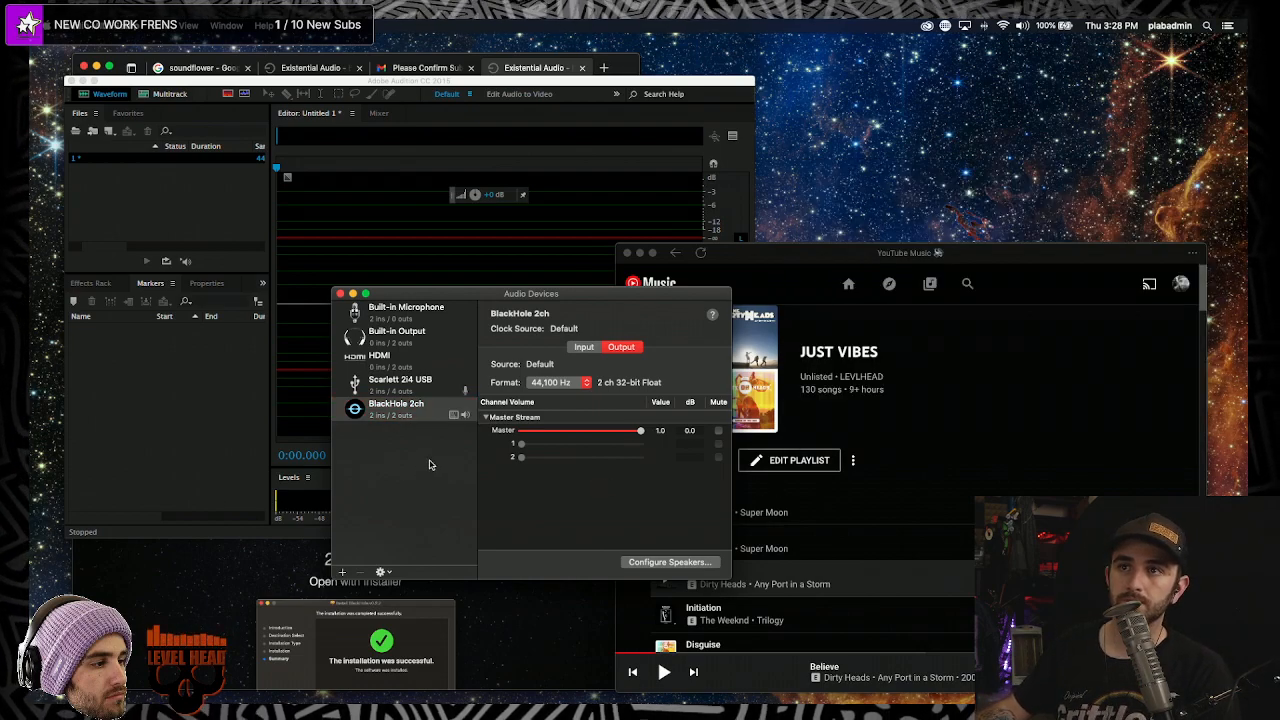
{"action": "left_click_drag", "start_coordinate": [546, 295], "coordinate": [855, 86]}
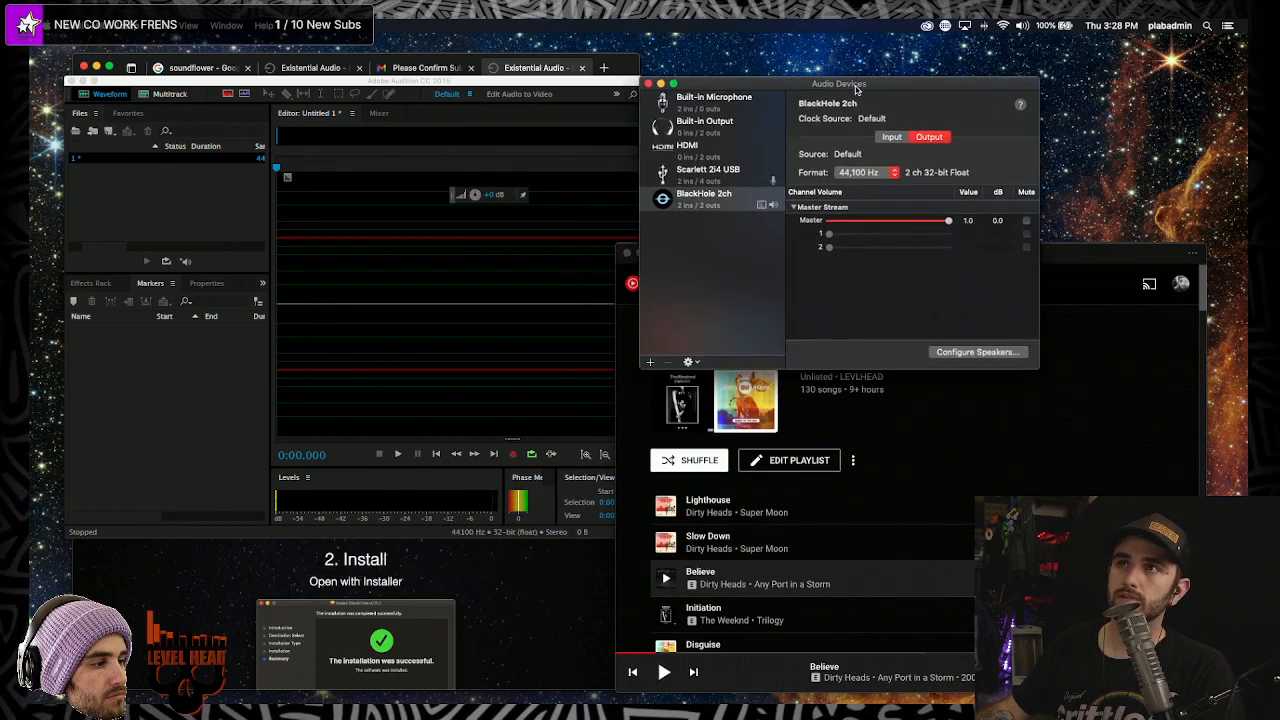
{"action": "left_click", "coordinate": [897, 176]}
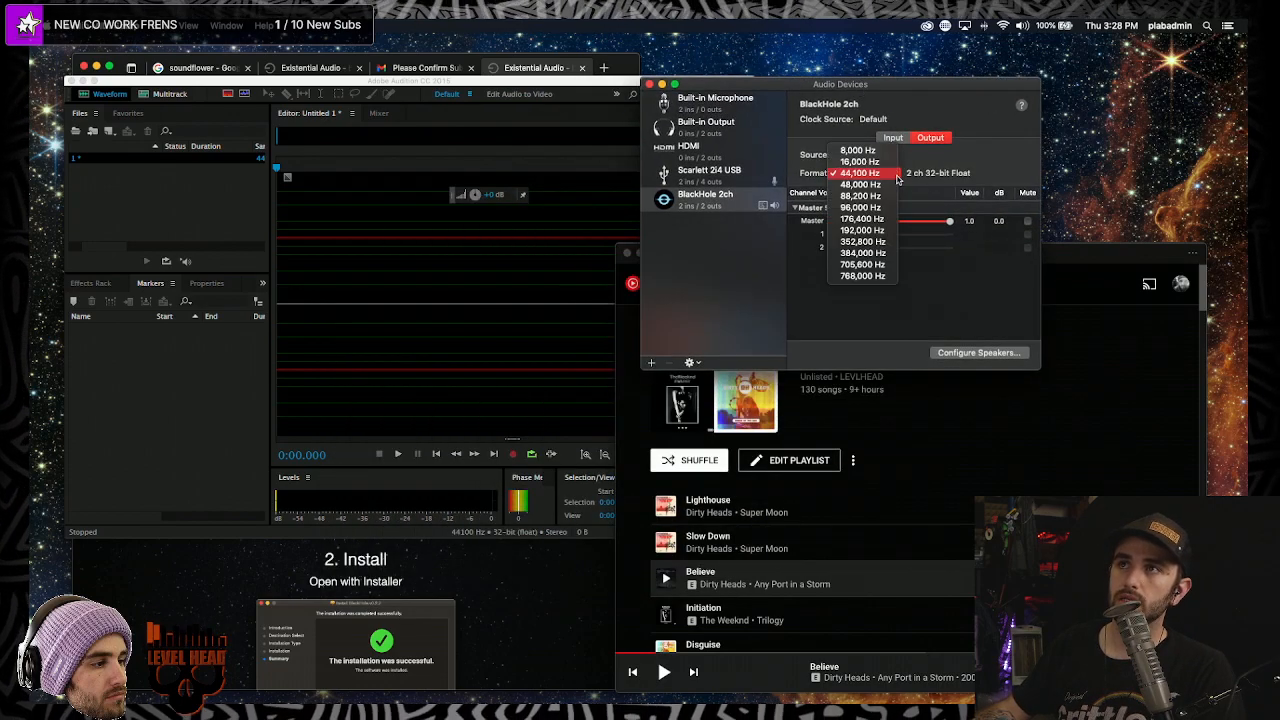
{"action": "left_click", "coordinate": [985, 158]}
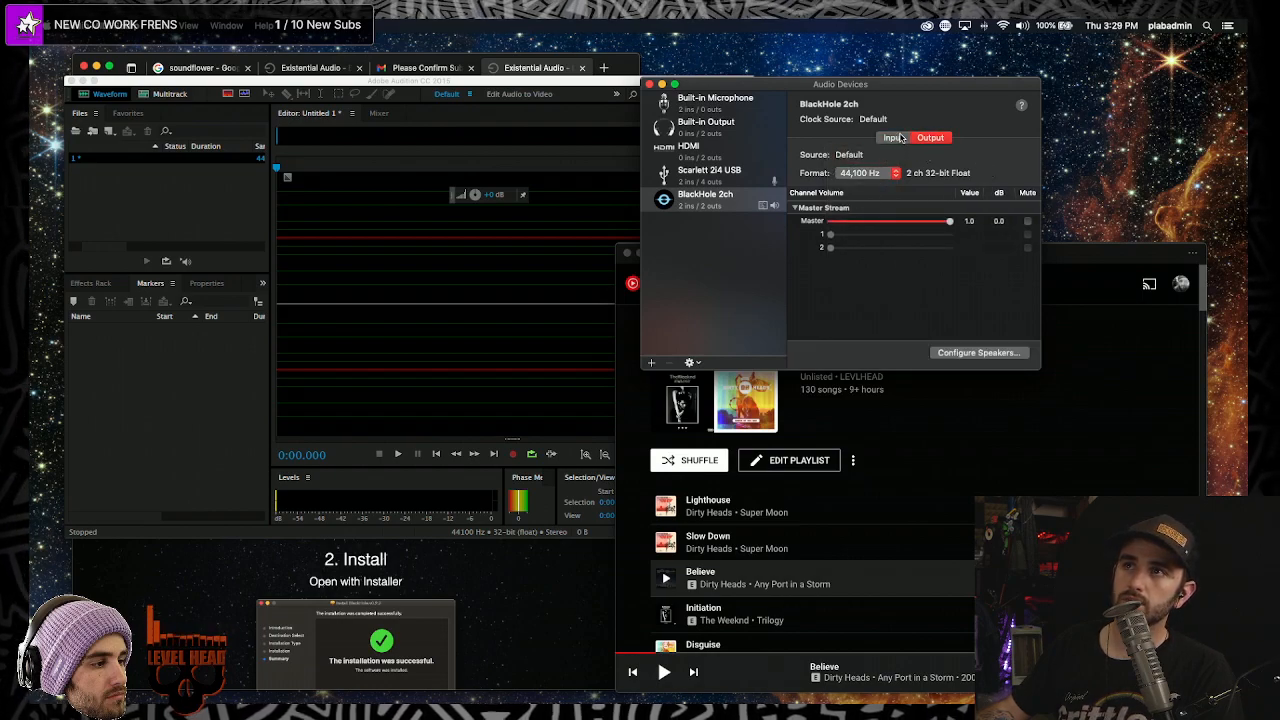
- Review BlackHole 2ch's input and output settings, glance at the Scarlett 2i4 USB, then reselect BlackHole 2ch
{"action": "left_click", "coordinate": [893, 138]}
{"action": "left_click", "coordinate": [931, 138]}
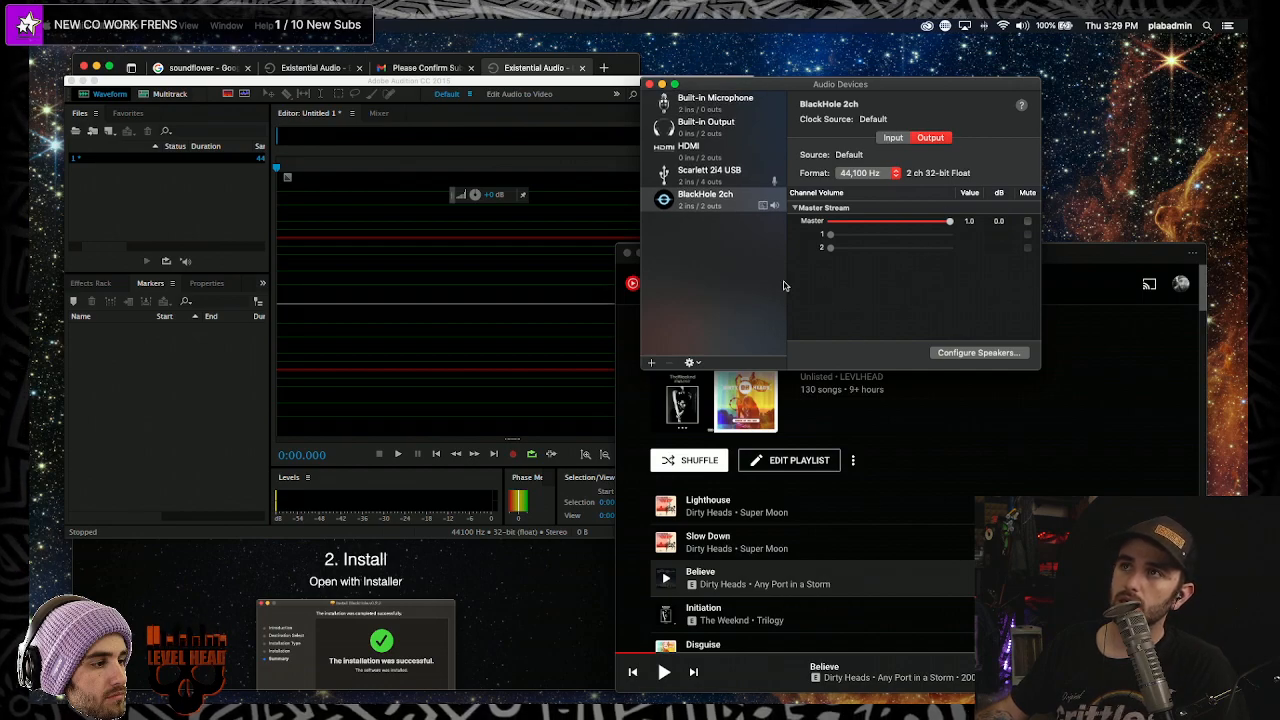
{"action": "left_click", "coordinate": [726, 196]}
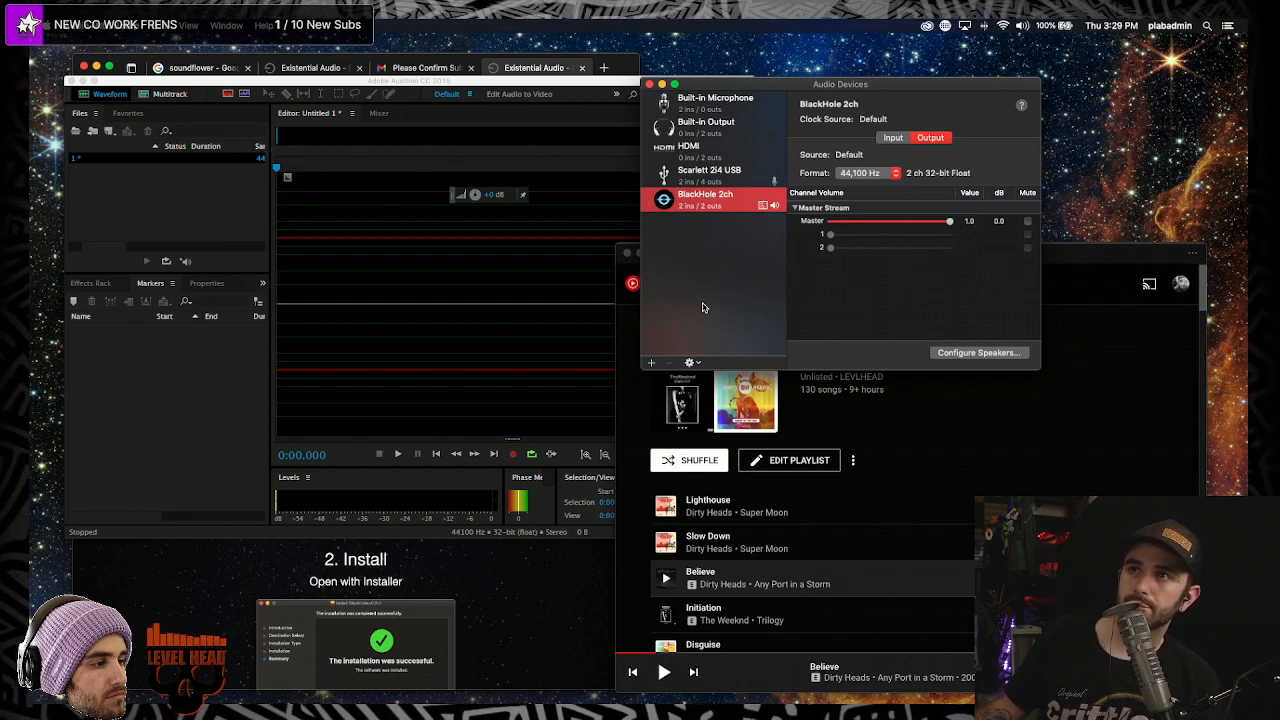
{"action": "left_click", "coordinate": [710, 174]}
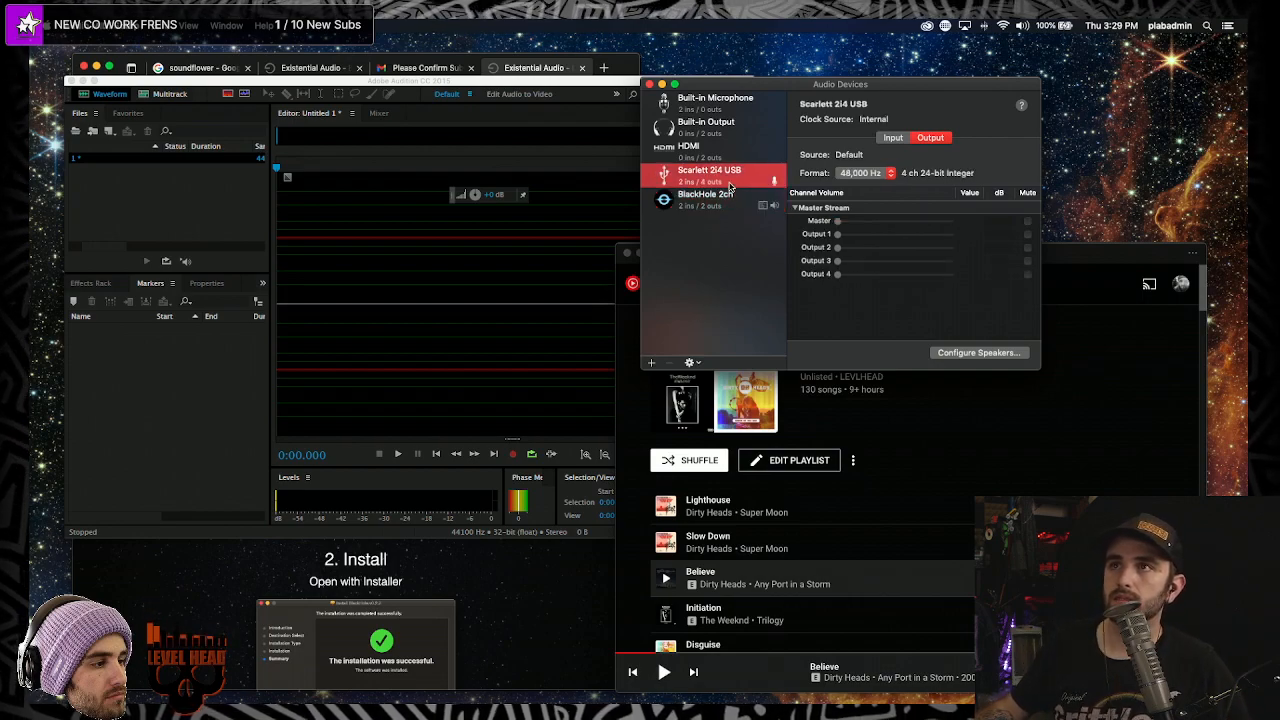
{"action": "left_click", "coordinate": [838, 238]}
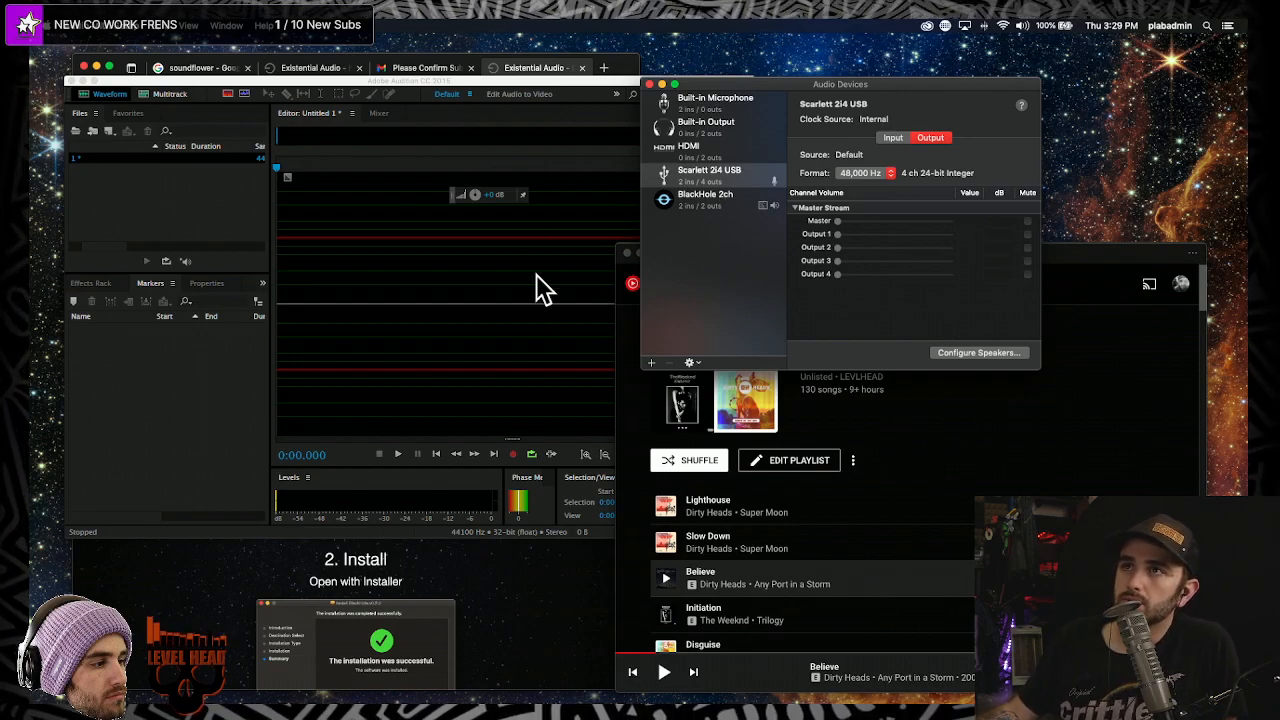
{"action": "left_click", "coordinate": [714, 196]}
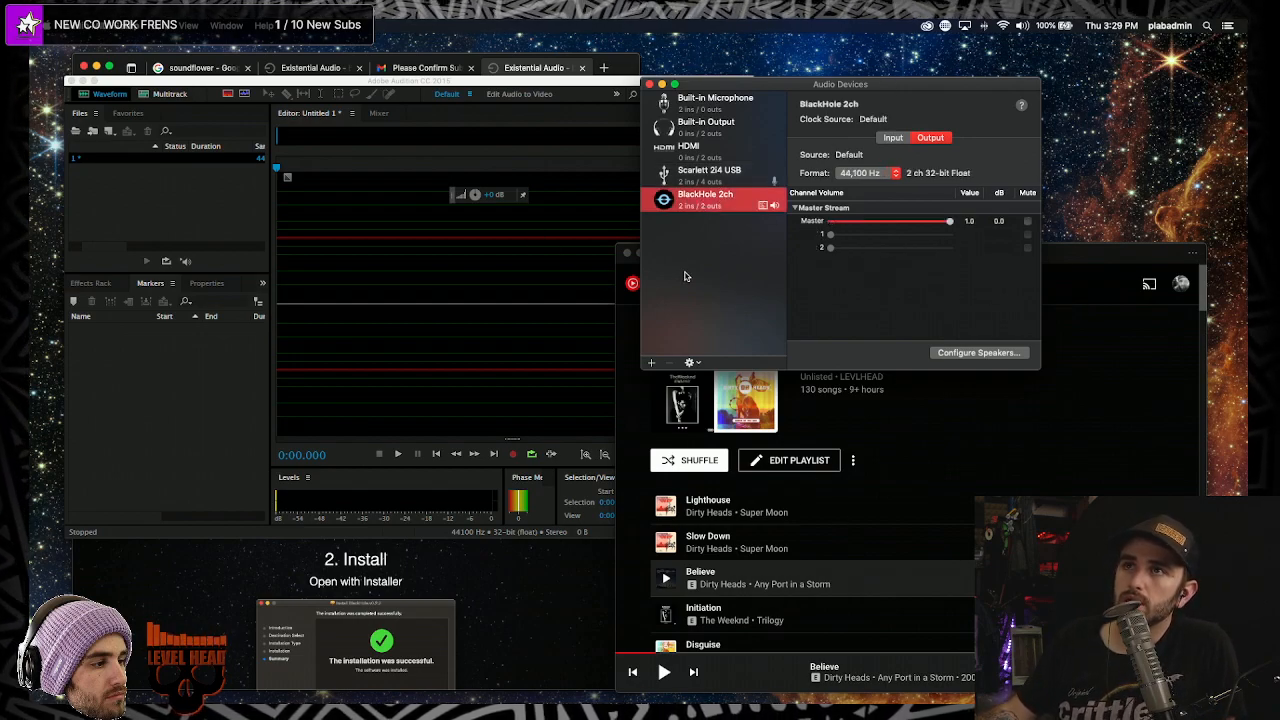
- Create a new Multi-Output Device from the add-device menu under the device list
{"action": "left_click", "coordinate": [653, 363]}
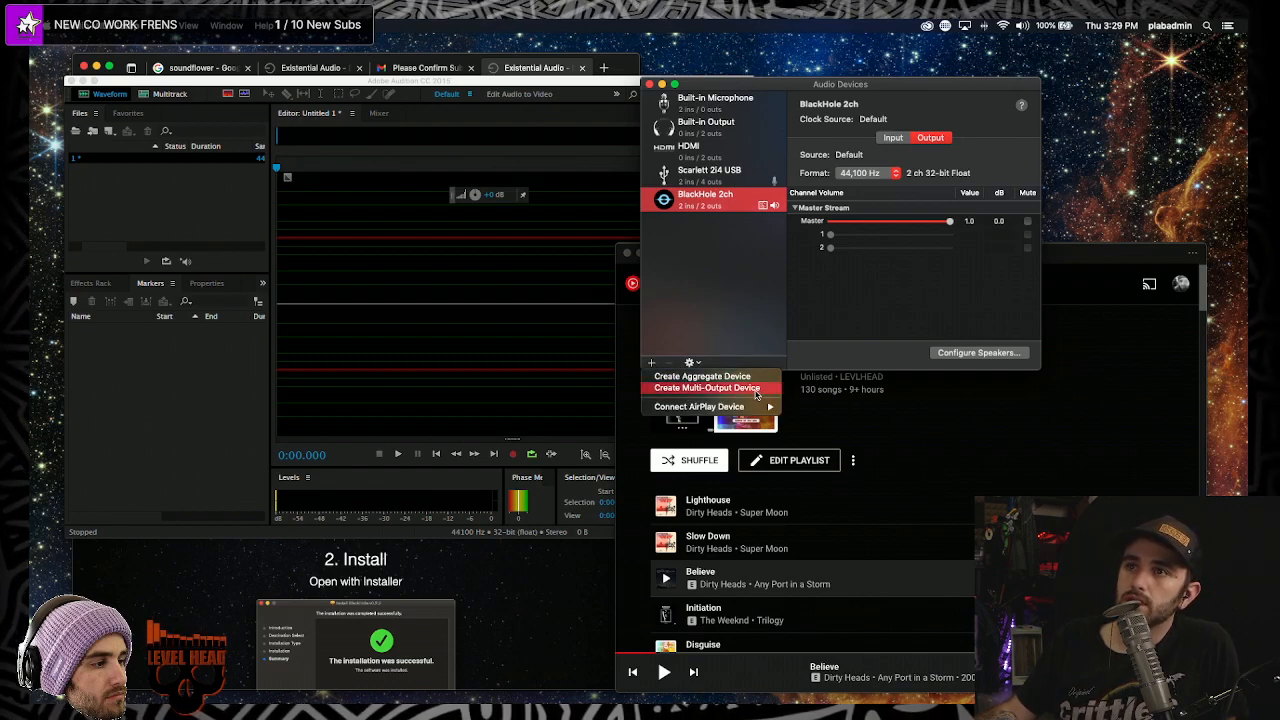
{"action": "left_click", "coordinate": [652, 348]}
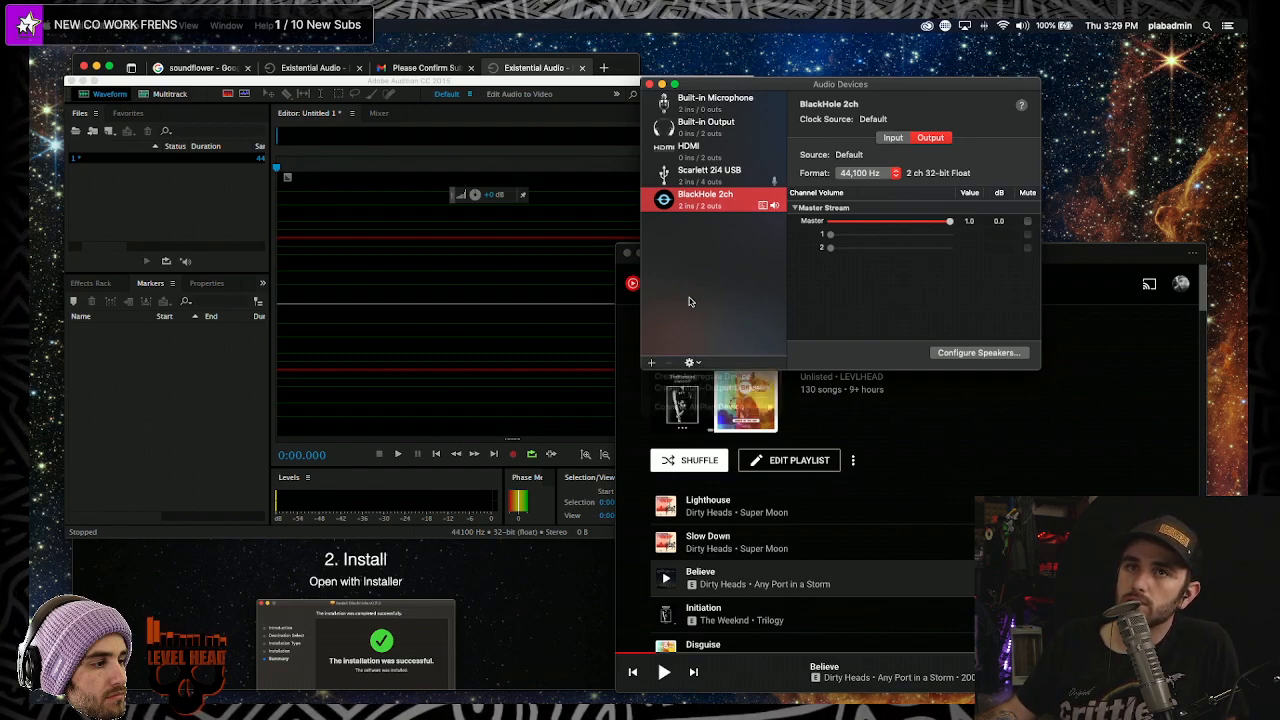
{"action": "left_click", "coordinate": [652, 363]}
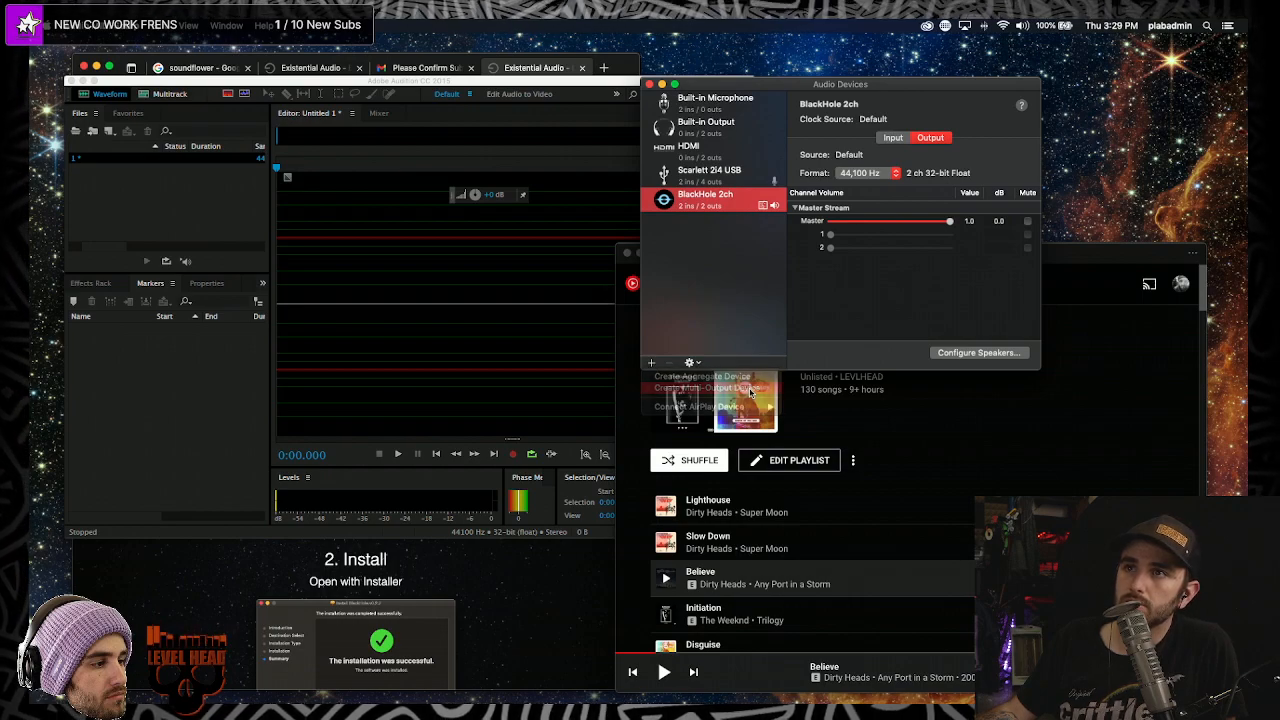
{"action": "left_click", "coordinate": [751, 391]}
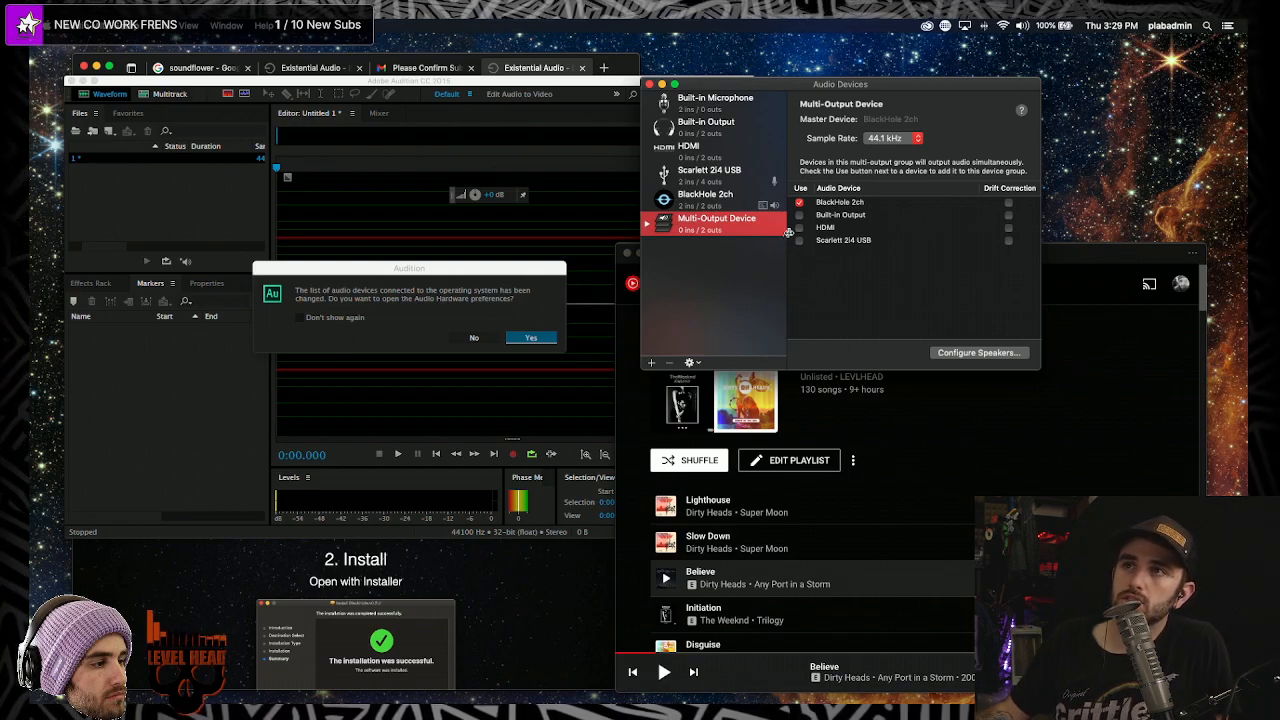
- Add Built-in Output with drift correction to the Multi-Output Device, keeping BlackHole 2ch as master
{"action": "left_click", "coordinate": [799, 215]}
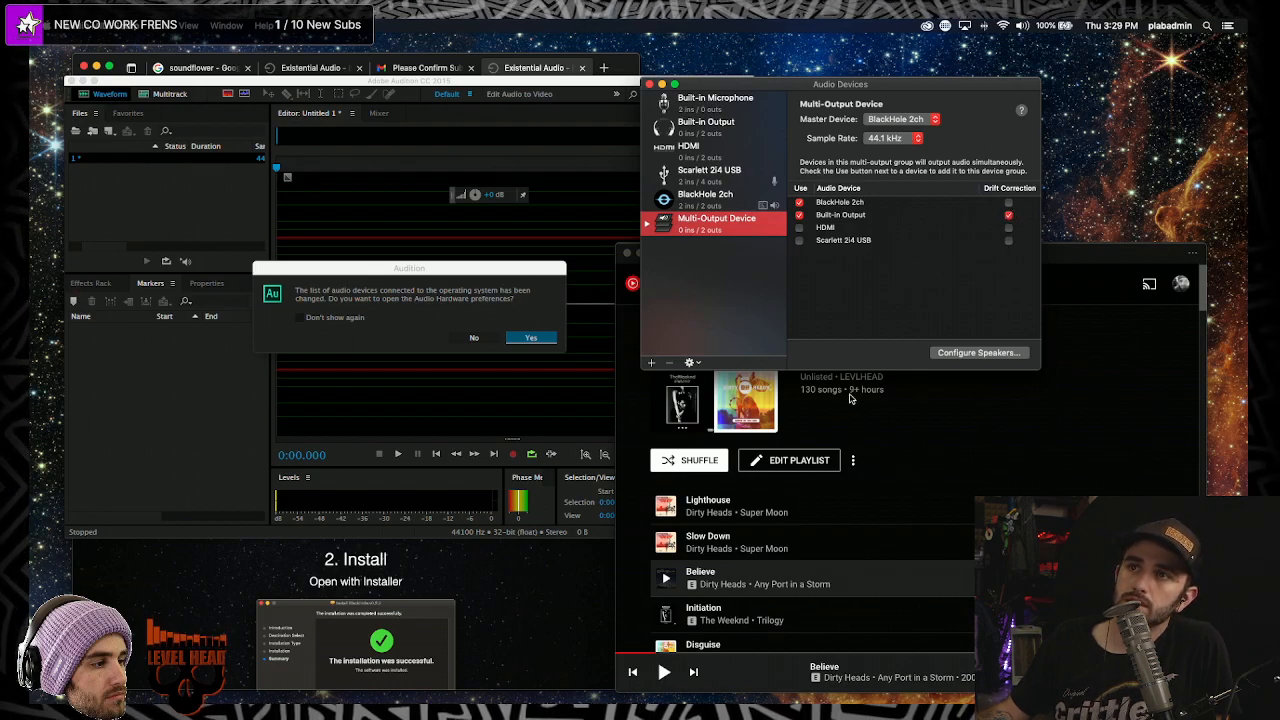
{"action": "left_click", "coordinate": [957, 301]}
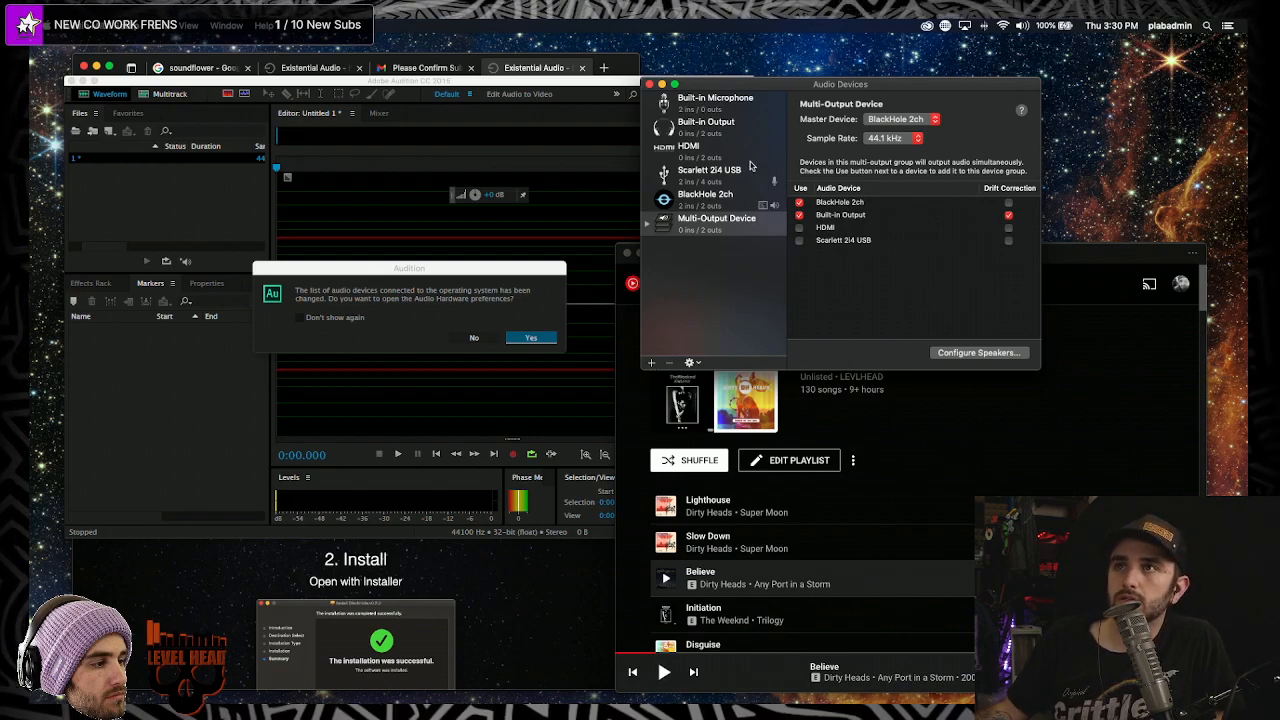
{"action": "left_click", "coordinate": [710, 196]}
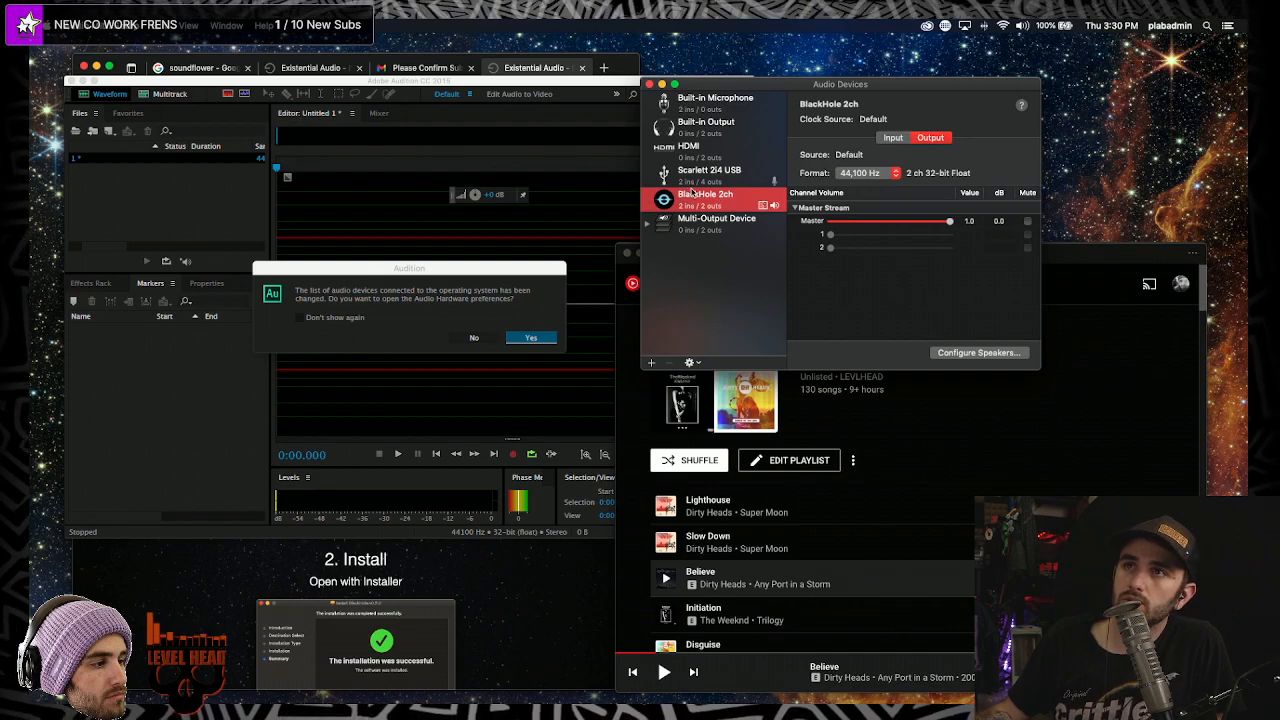
{"action": "left_click", "coordinate": [714, 224]}
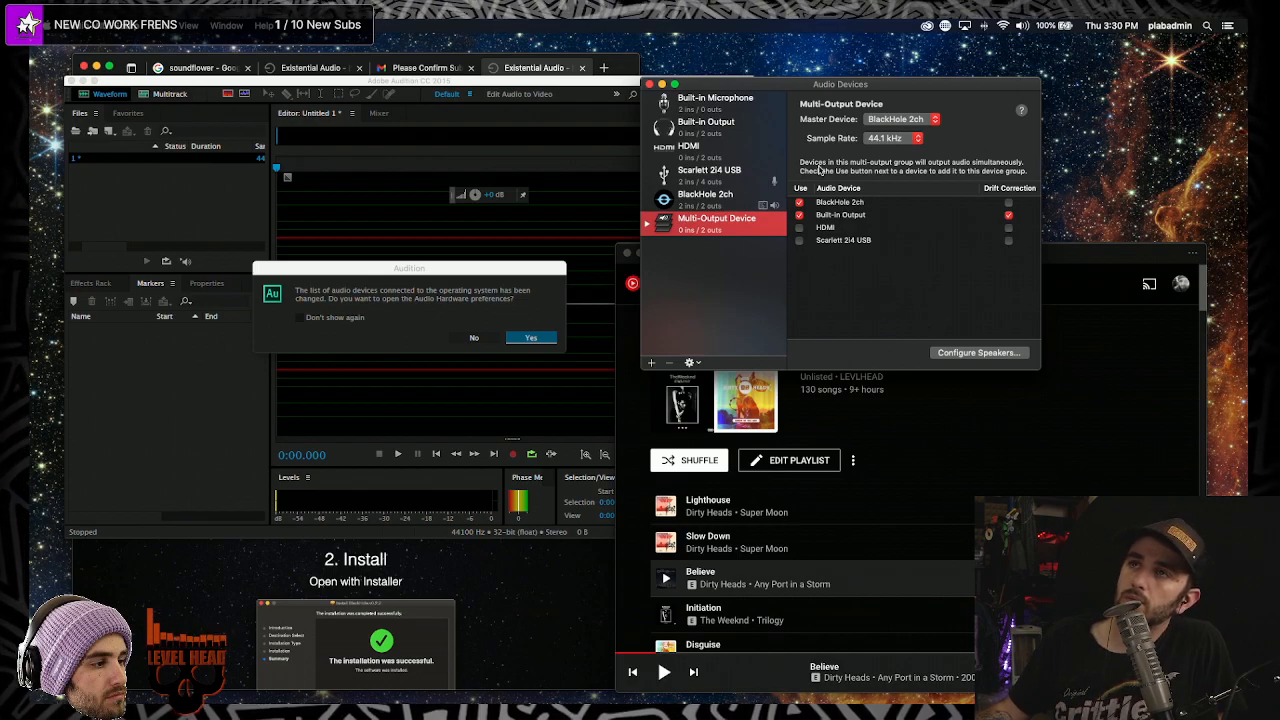
{"action": "left_click", "coordinate": [871, 291]}
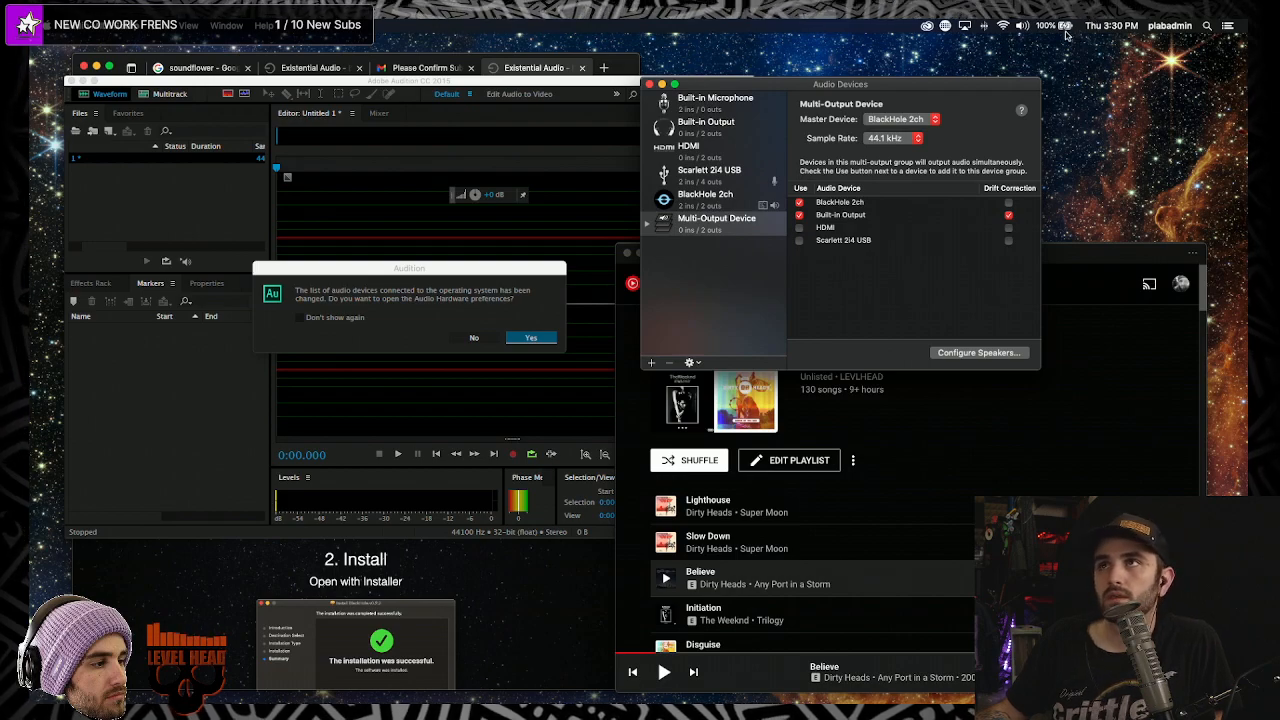
{"action": "left_click", "coordinate": [1022, 26]}
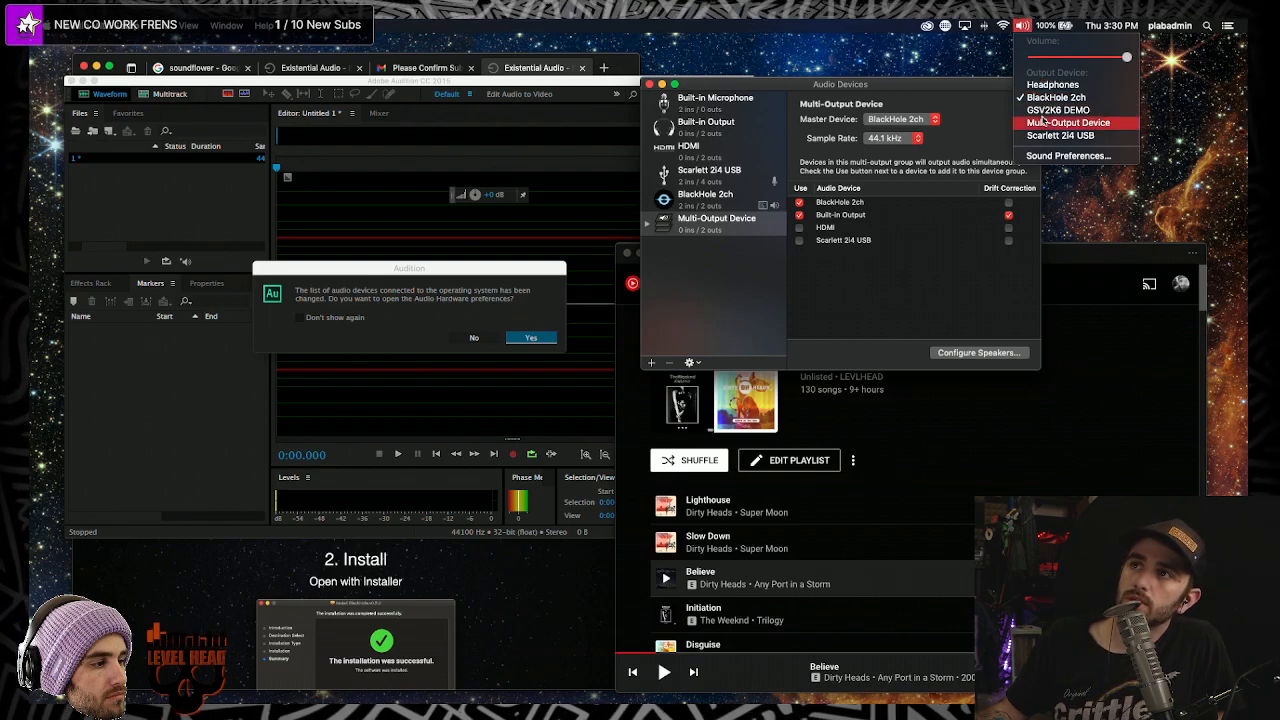
- Route system sound to the Multi-Output Device and keep BlackHole 2ch as Audition's default input
{"action": "left_click", "coordinate": [1093, 123]}
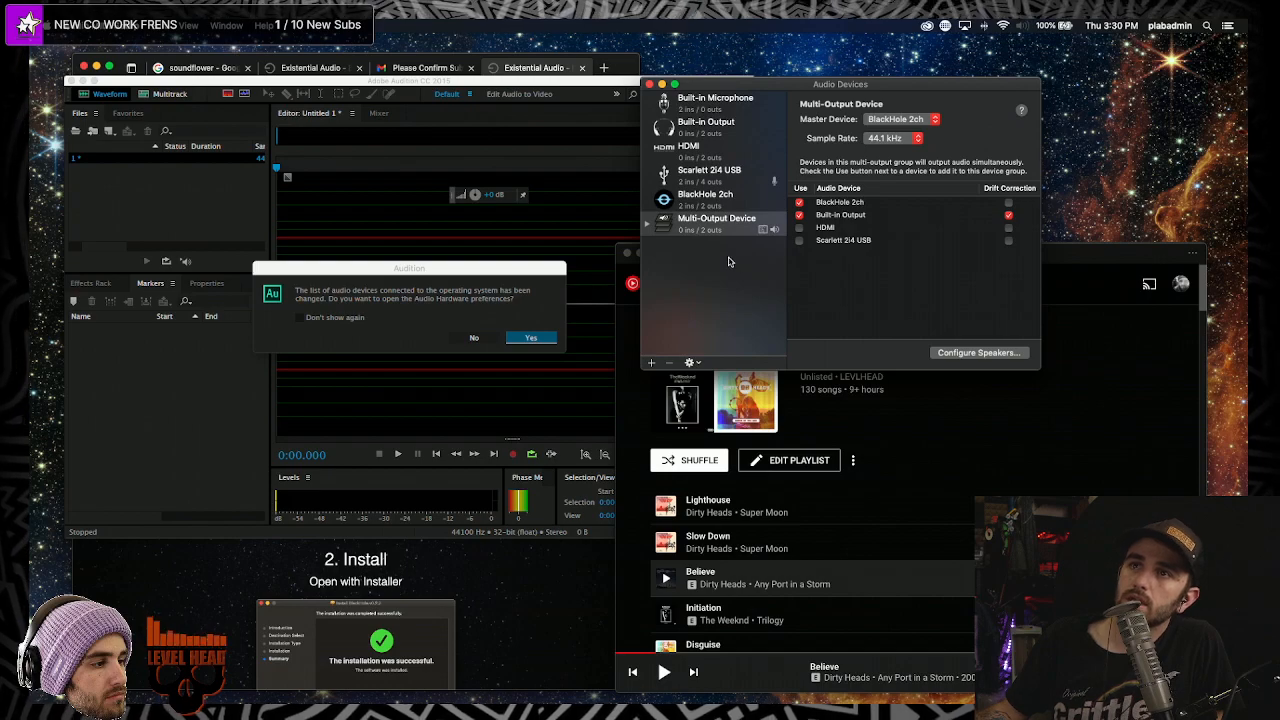
{"action": "left_click", "coordinate": [510, 337]}
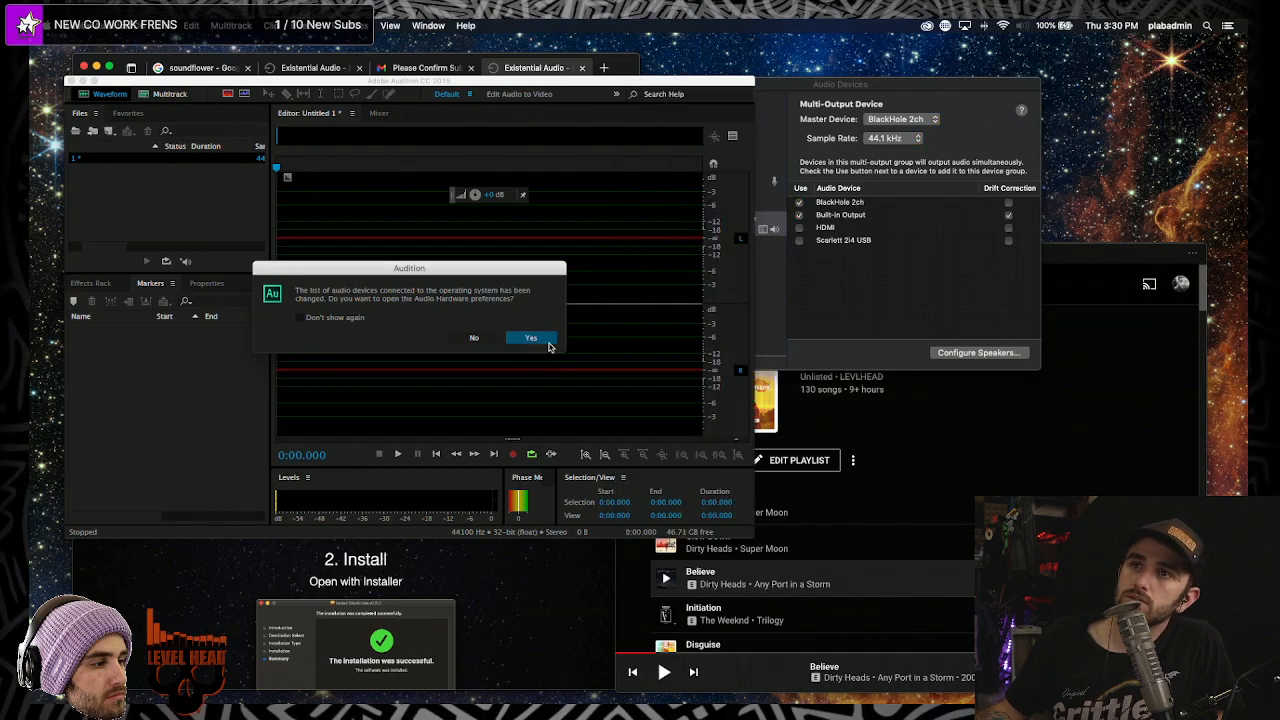
{"action": "left_click", "coordinate": [531, 337]}
{"action": "left_click", "coordinate": [578, 347]}
{"action": "left_click", "coordinate": [583, 349]}
{"action": "left_click", "coordinate": [770, 610]}
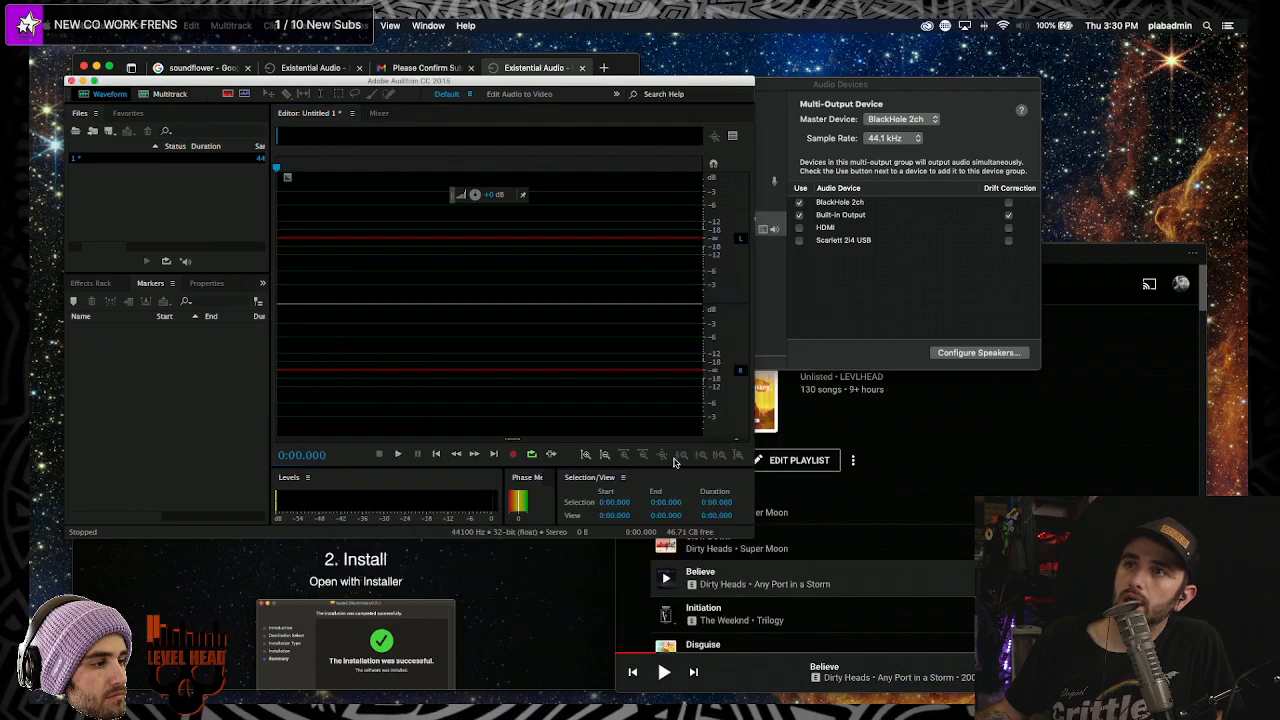
{"action": "left_click", "coordinate": [885, 84]}
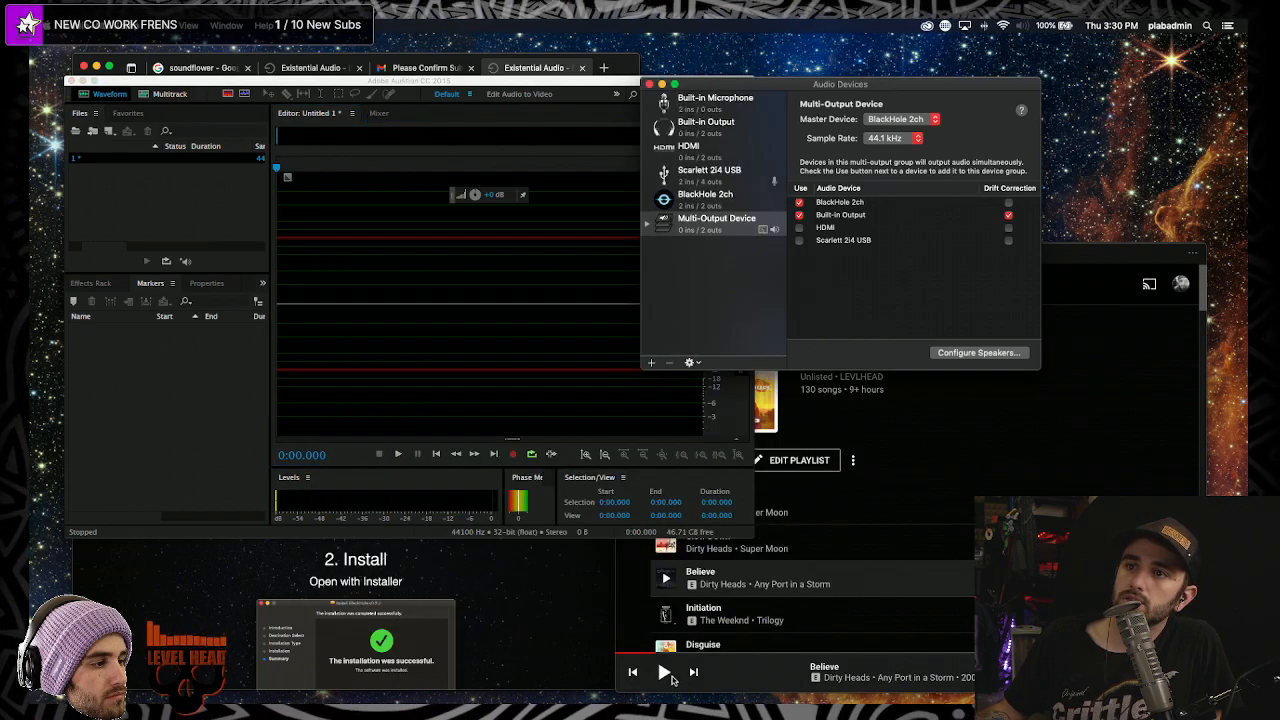
{"action": "left_click", "coordinate": [650, 676]}
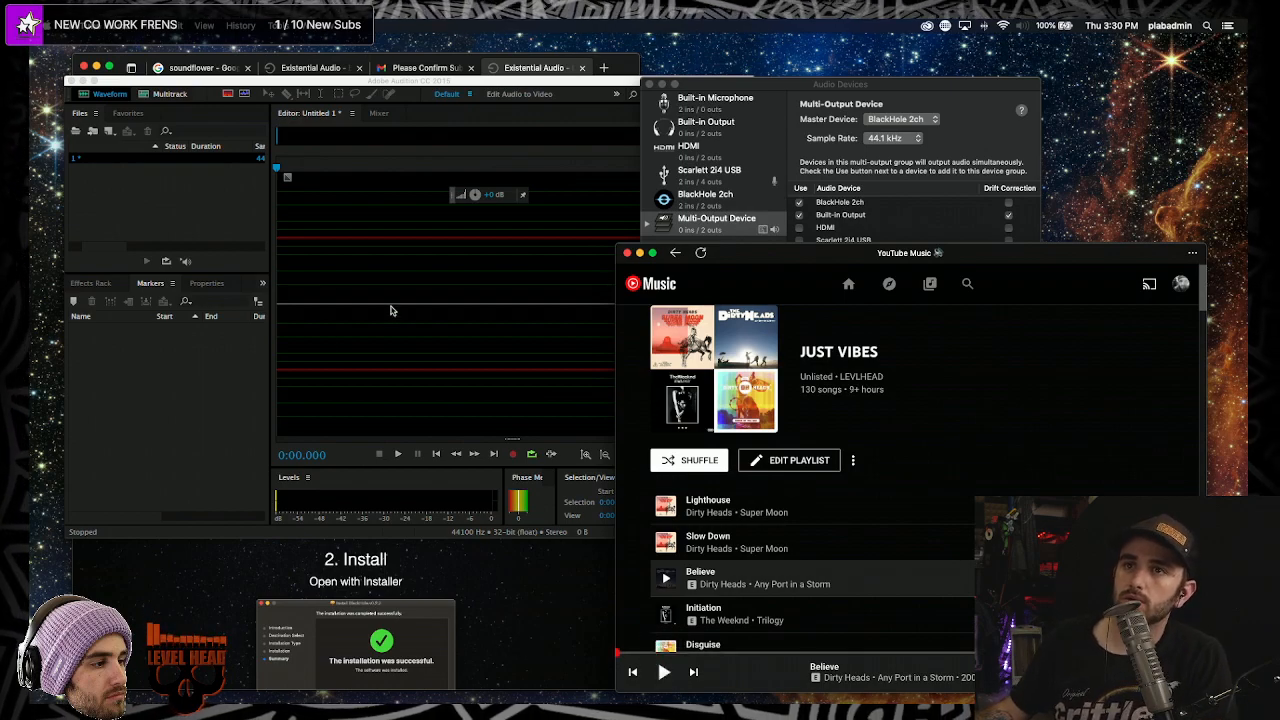
- Start Believe playing in YouTube Music and begin recording system audio in Audition
{"action": "left_click", "coordinate": [307, 293]}
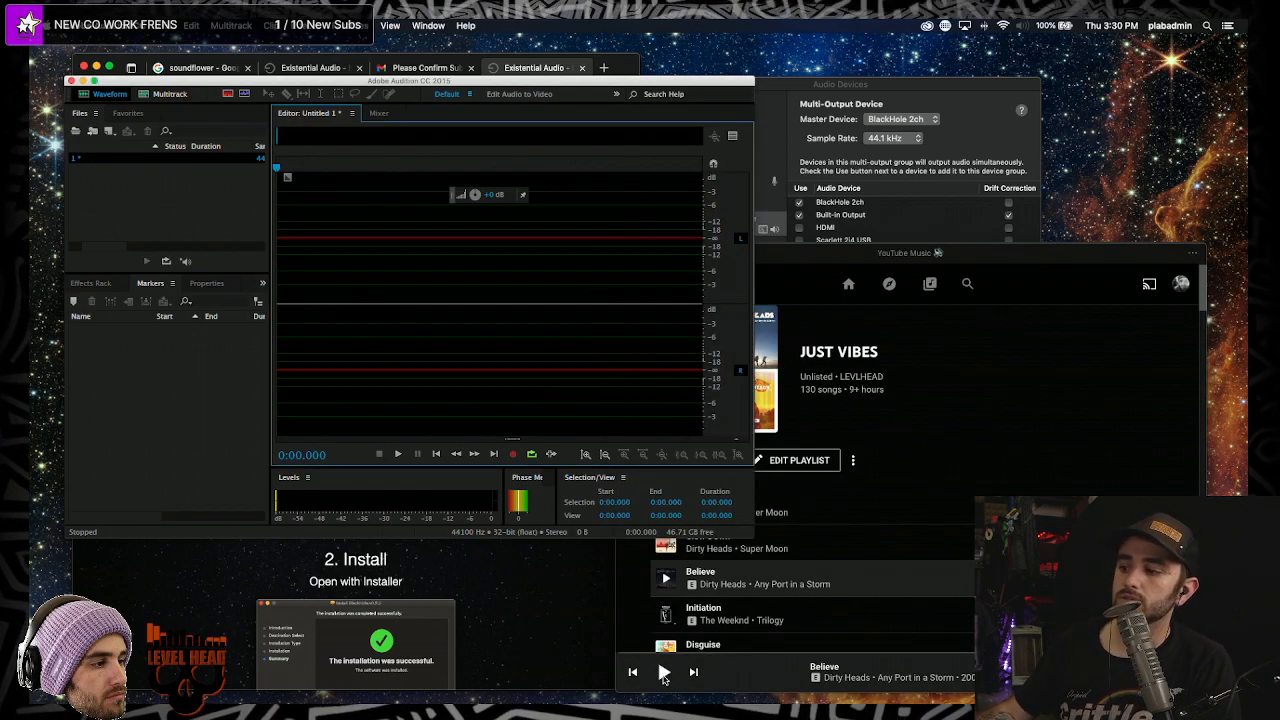
{"action": "left_click", "coordinate": [663, 677]}
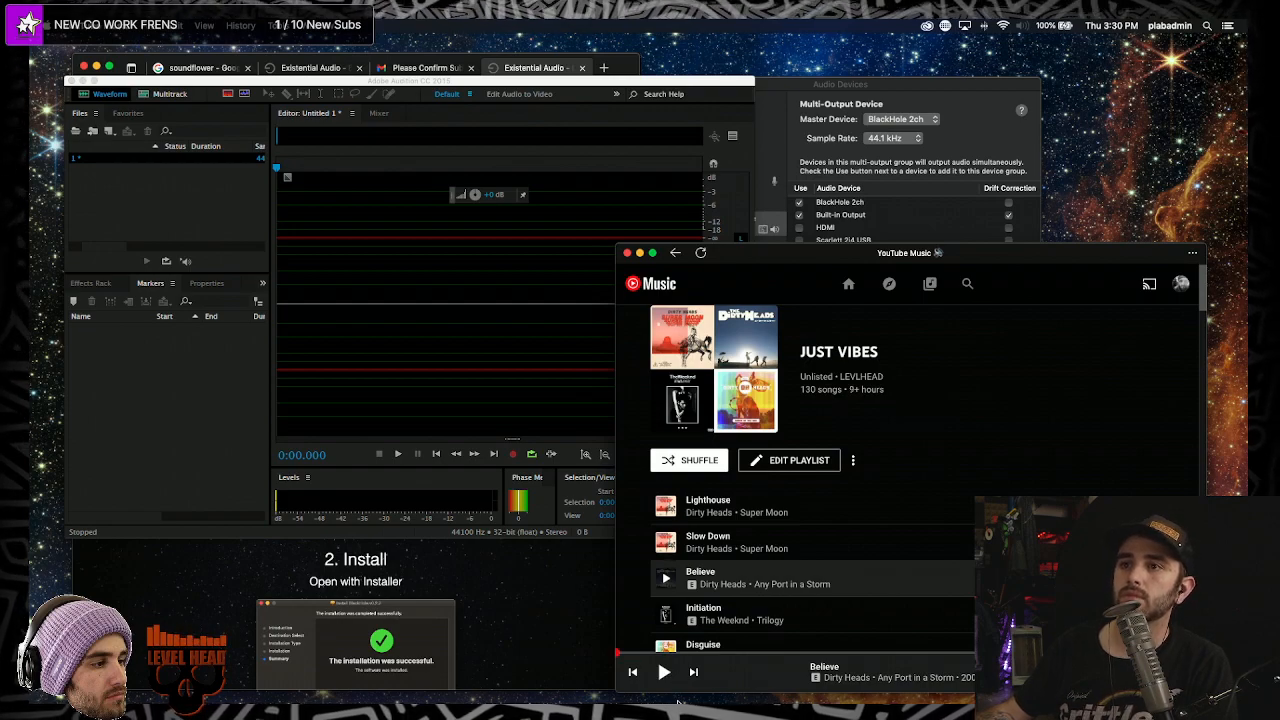
{"action": "left_click", "coordinate": [666, 676]}
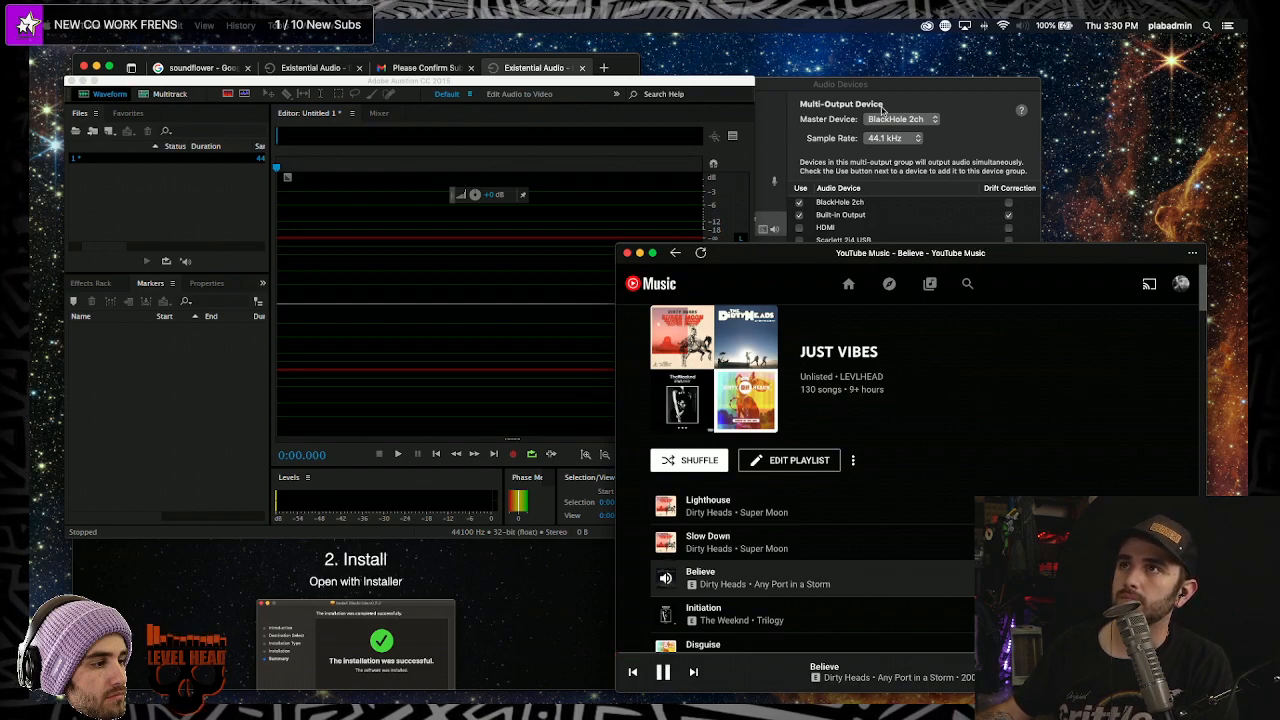
{"action": "left_click", "coordinate": [1021, 26]}
{"action": "left_click", "coordinate": [406, 396]}
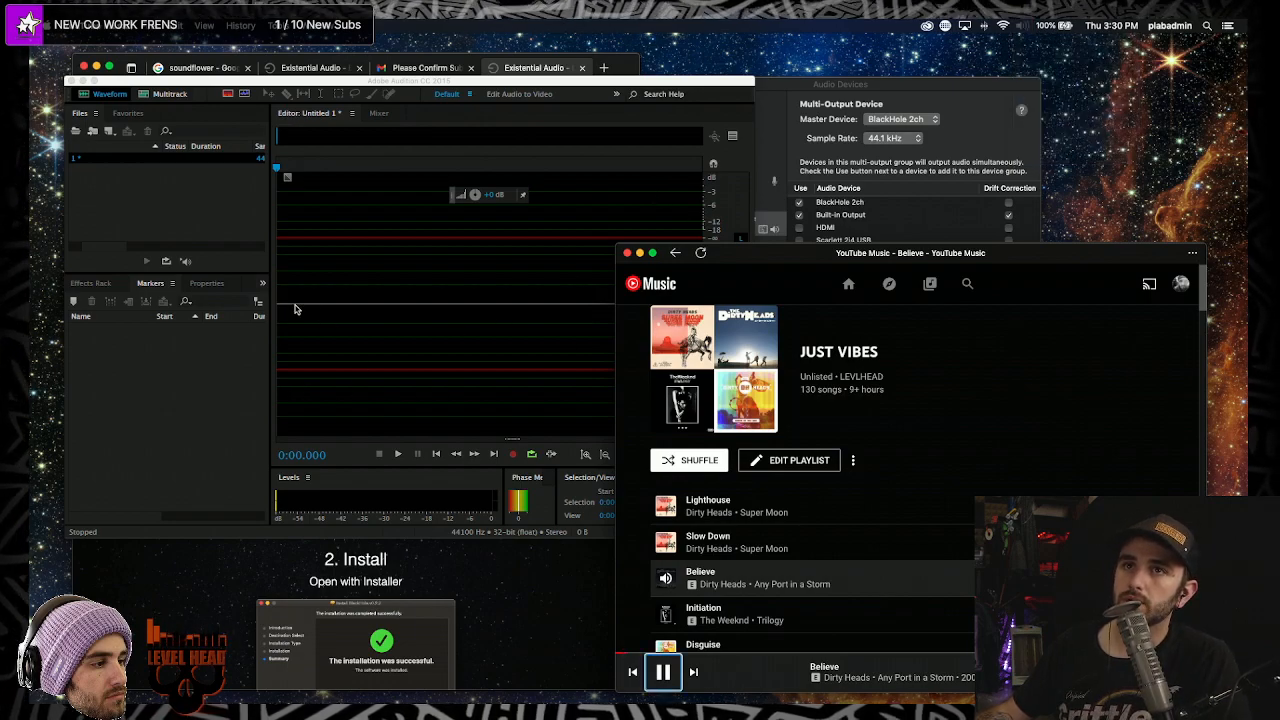
{"action": "left_click", "coordinate": [289, 383]}
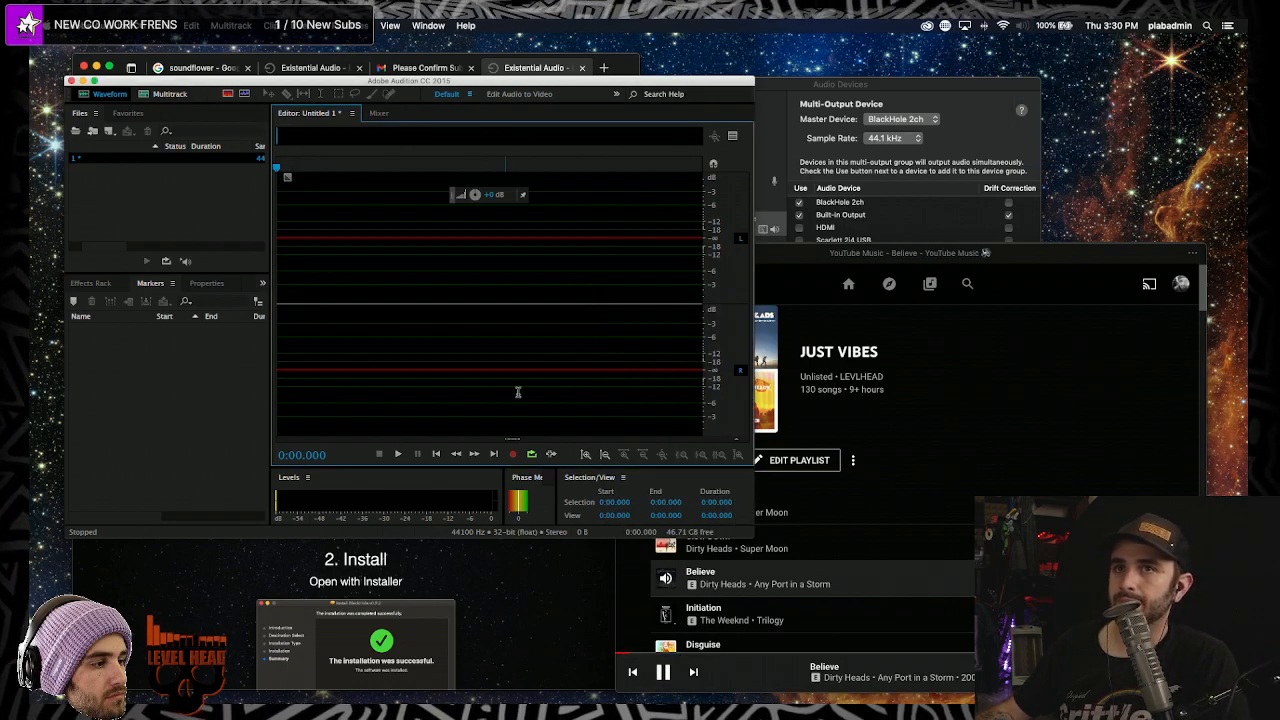
{"action": "key", "text": "shift+space"}
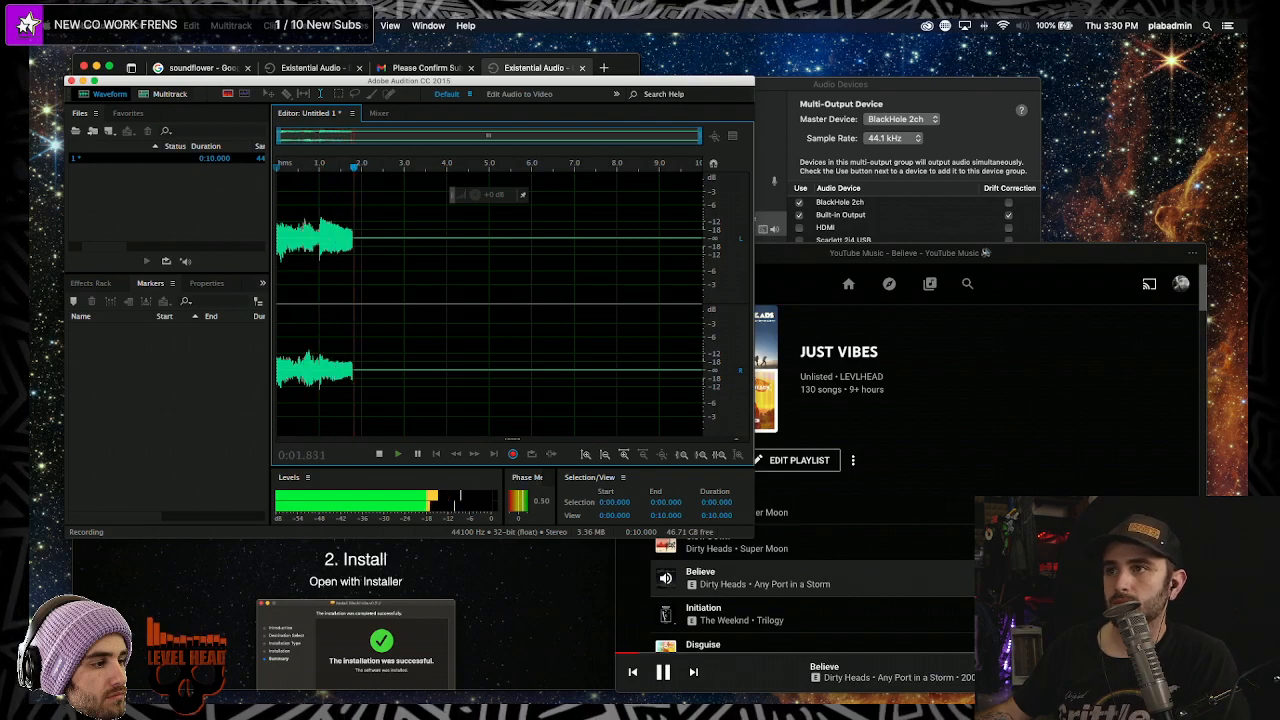
- Enlarge the music player, pause Believe, and confirm the output is the Multi-Output Device
{"action": "left_click", "coordinate": [770, 252]}
{"action": "left_click_drag", "start_coordinate": [620, 245], "coordinate": [332, 82]}
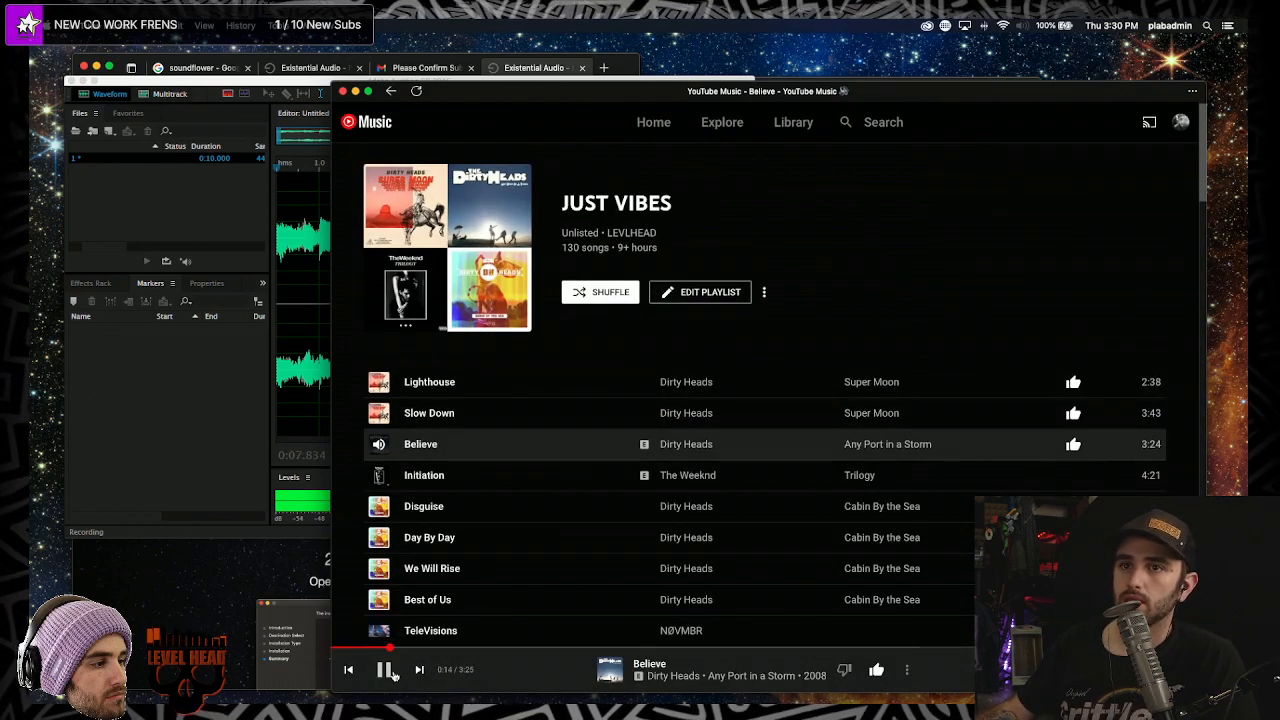
{"action": "key", "text": "space"}
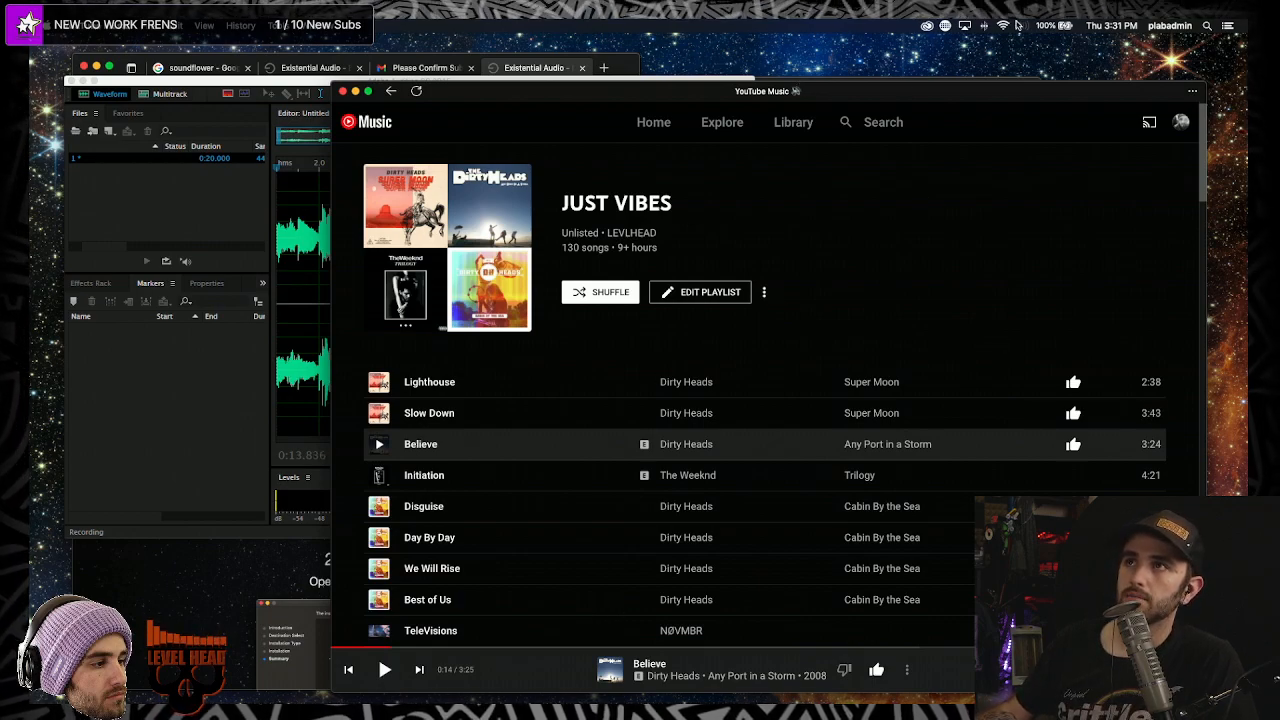
{"action": "left_click", "coordinate": [1019, 25]}
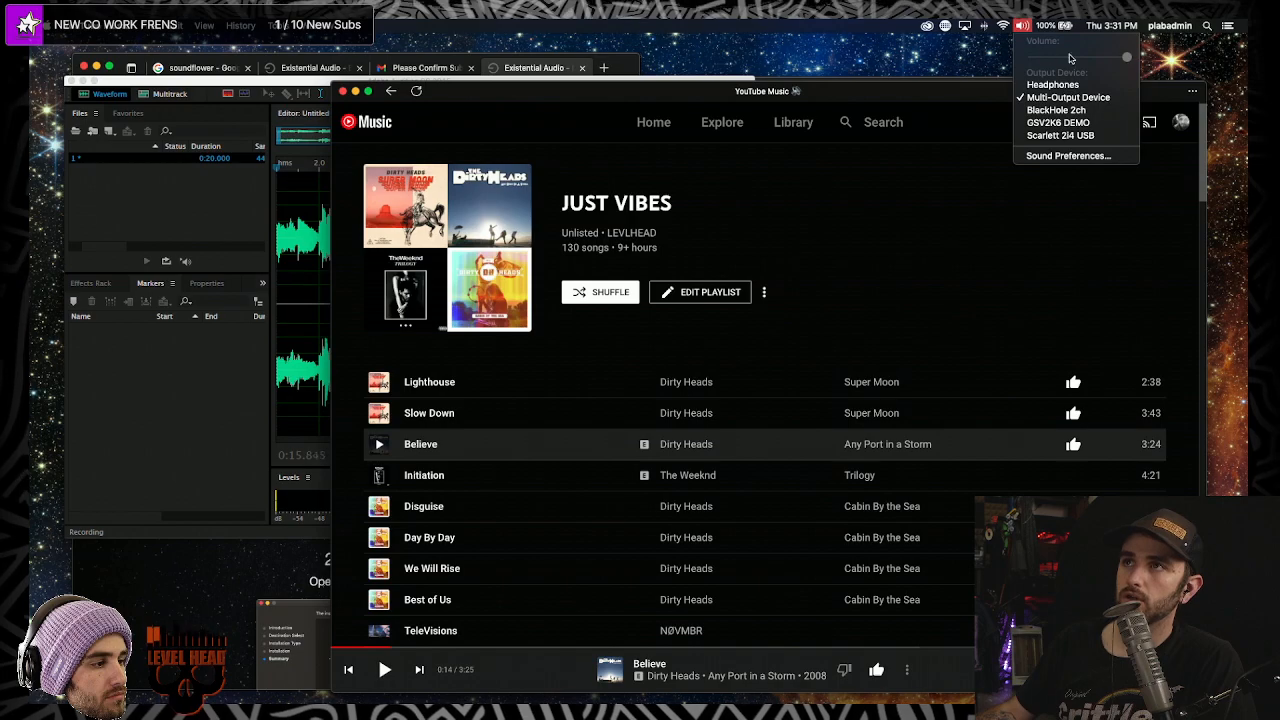
{"action": "left_click", "coordinate": [1170, 247]}
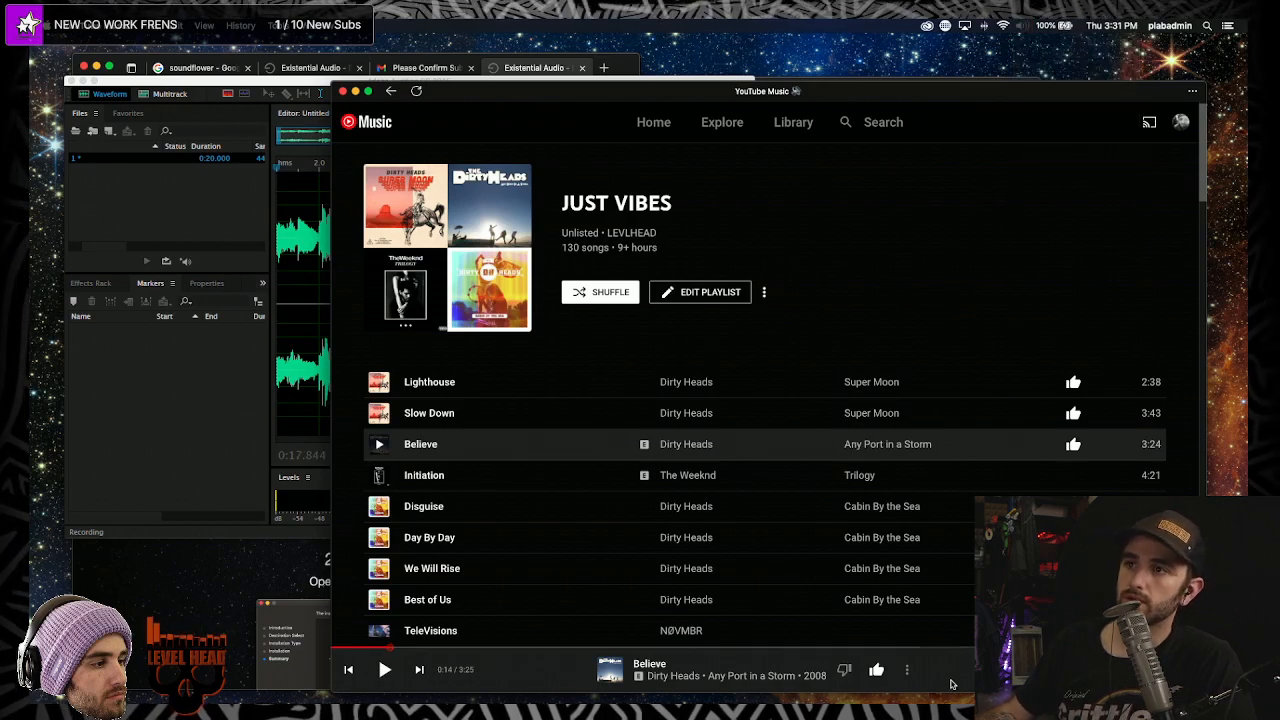
{"action": "left_click", "coordinate": [906, 670]}
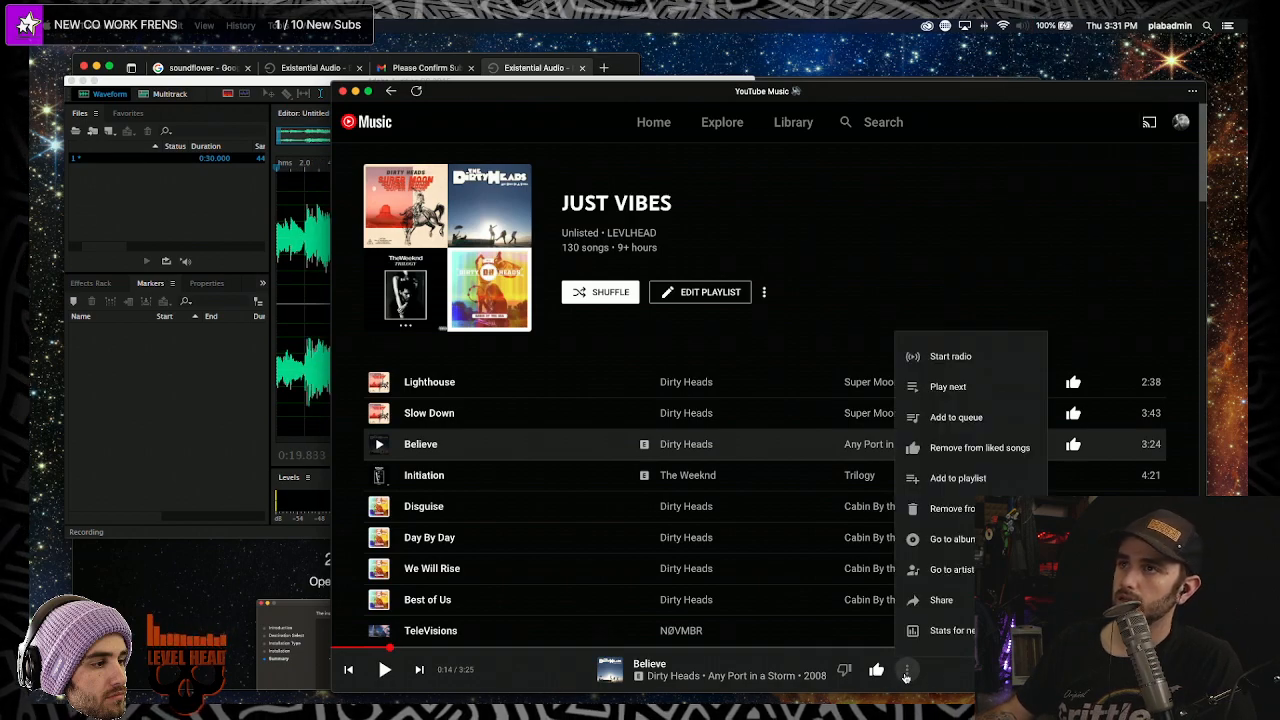
{"action": "left_click", "coordinate": [906, 670]}
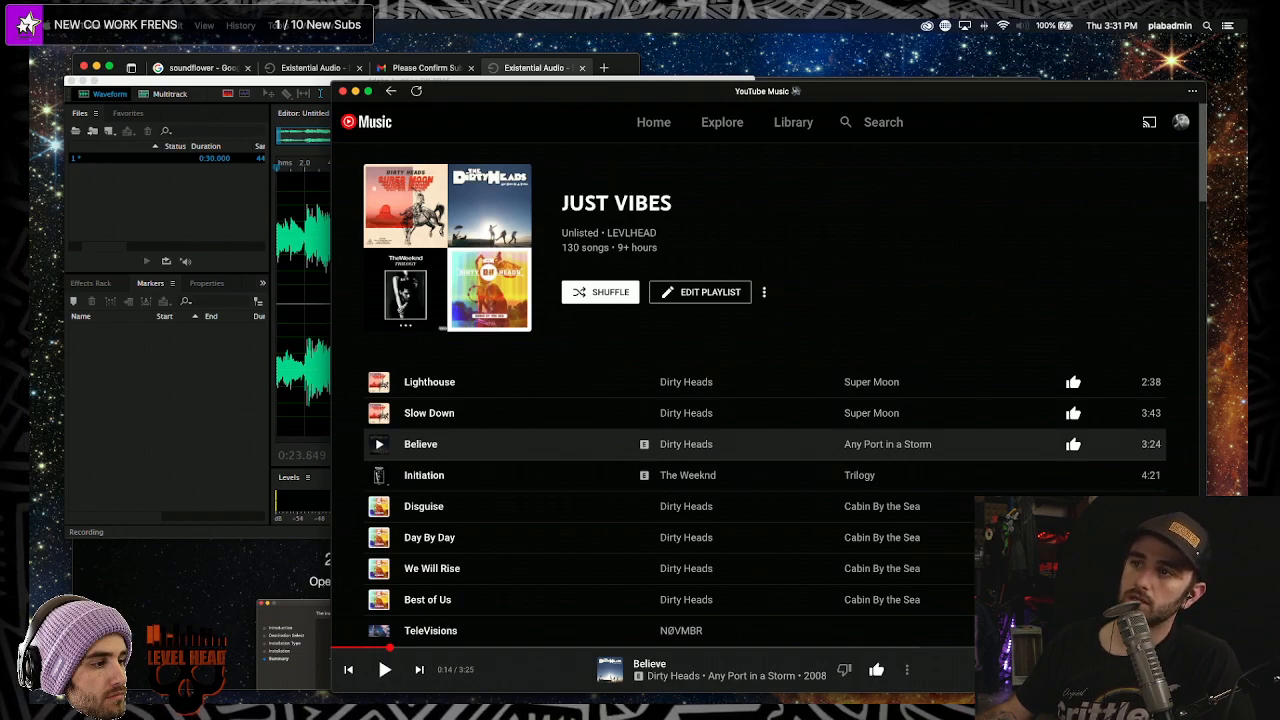
{"action": "left_click", "coordinate": [1026, 24]}
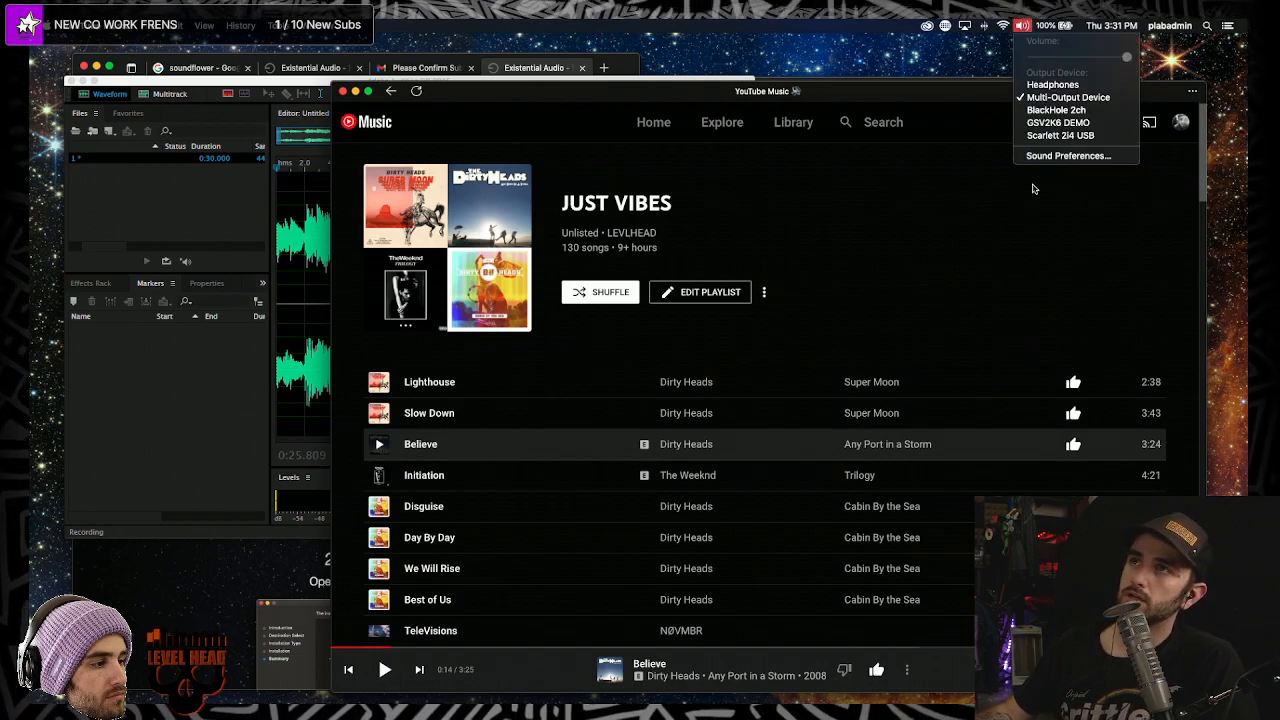
{"action": "left_click", "coordinate": [1065, 668]}
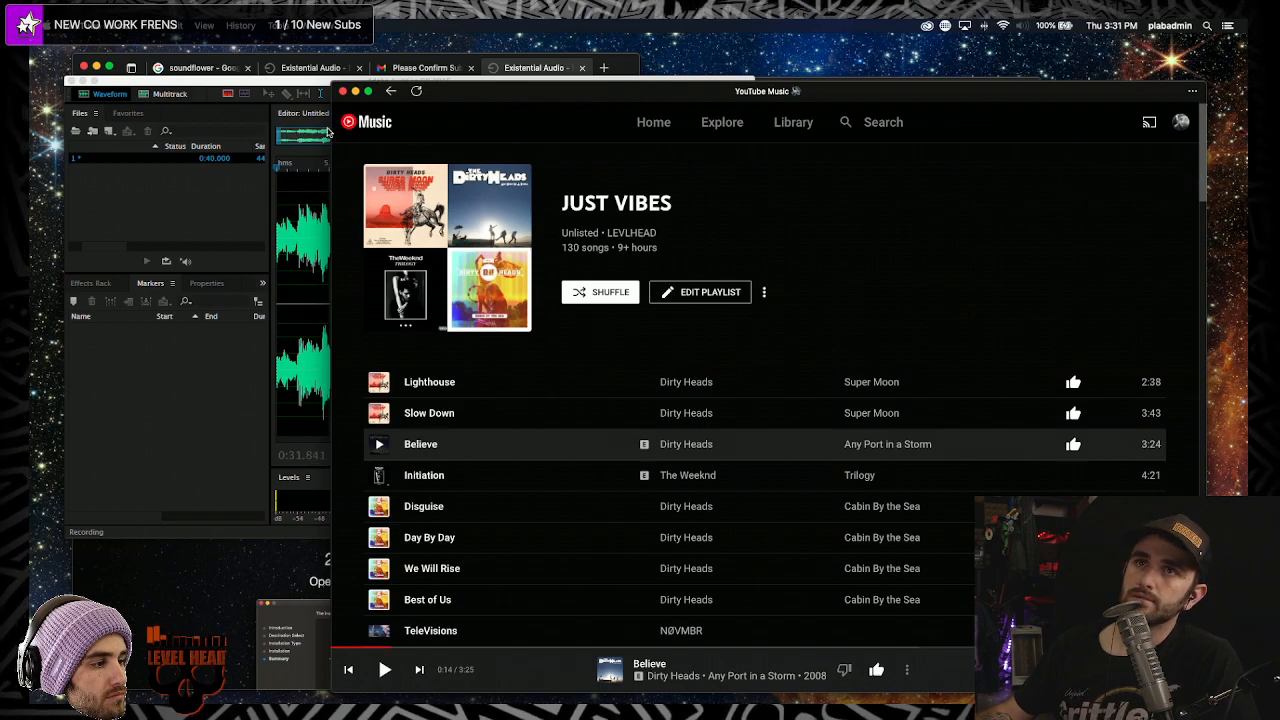
{"action": "left_click_drag", "start_coordinate": [332, 128], "coordinate": [480, 128]}
{"action": "left_click", "coordinate": [450, 245]}
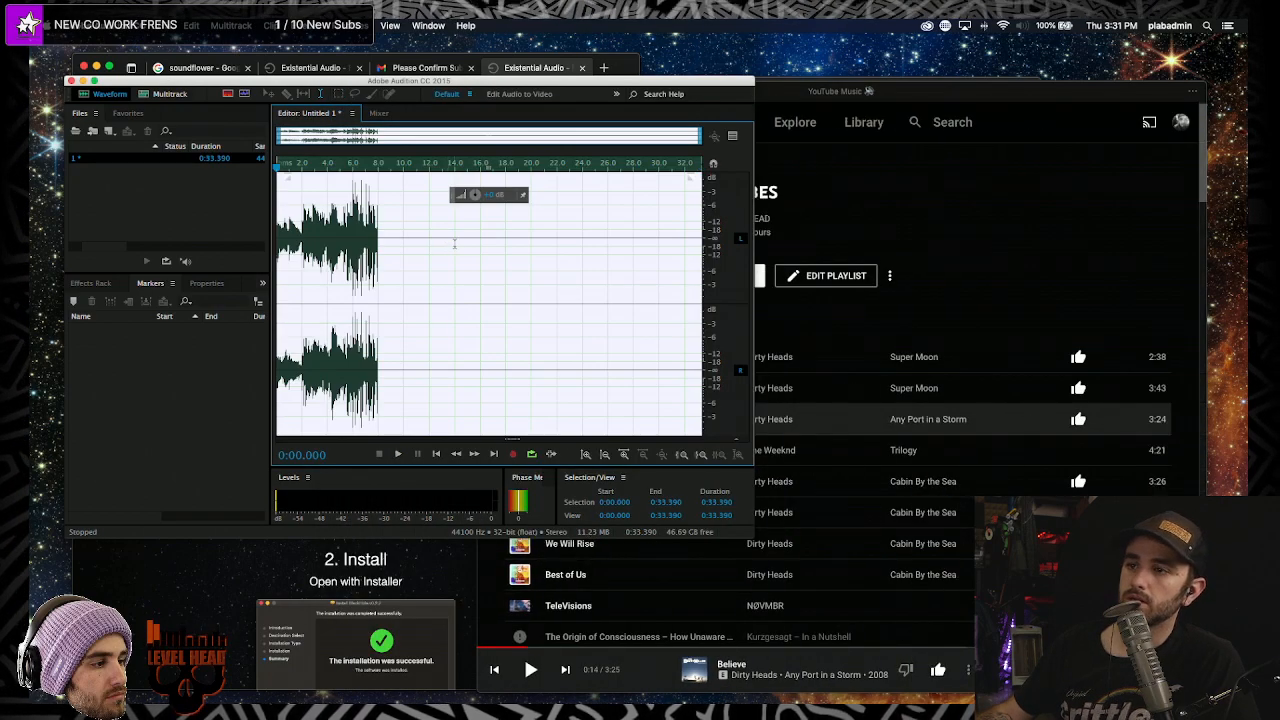
- Record a first take of Believe playing in YouTube Music, then stop recording
{"action": "key", "text": "shift+space"}
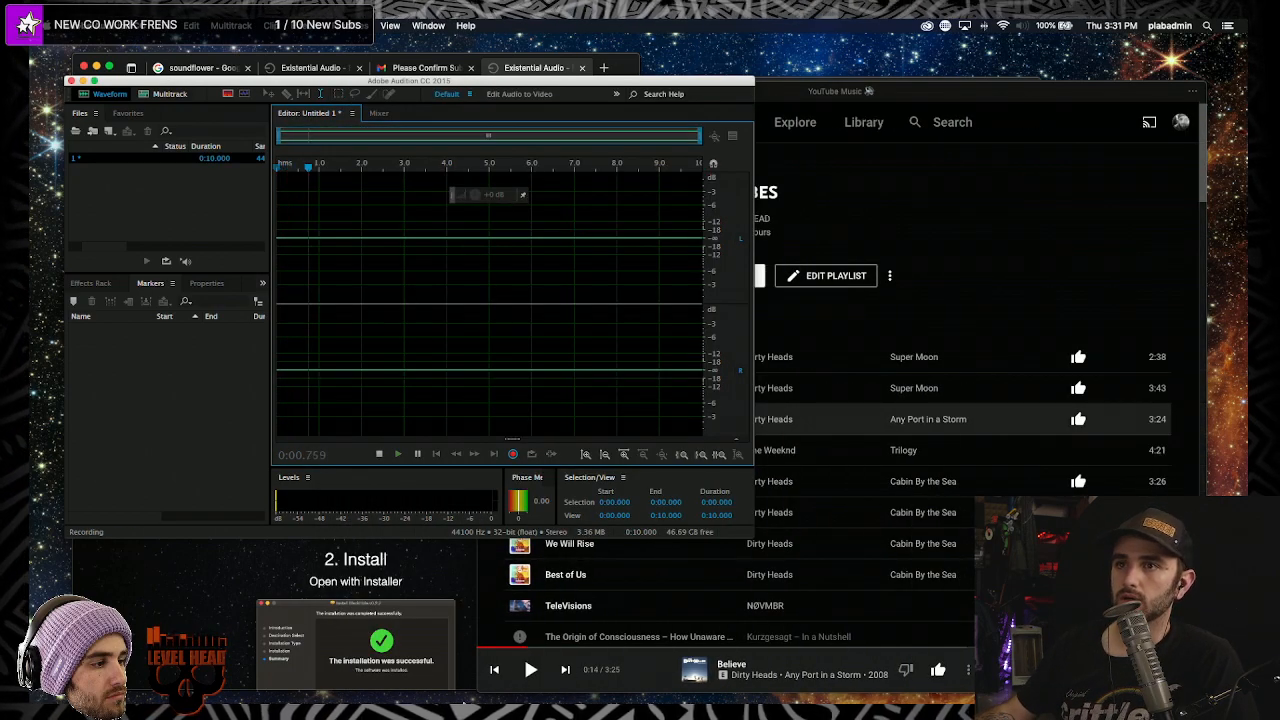
{"action": "left_click", "coordinate": [519, 650]}
{"action": "left_click", "coordinate": [530, 669]}
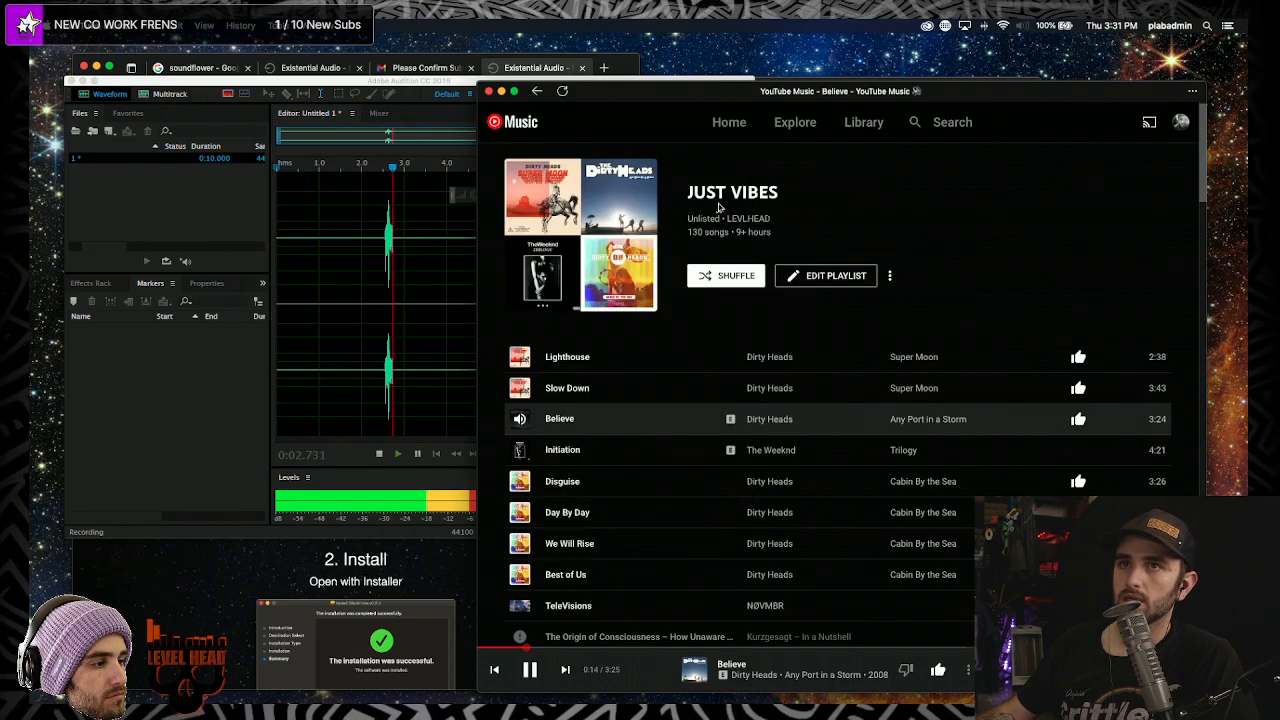
{"action": "left_click_drag", "start_coordinate": [640, 91], "coordinate": [840, 90]}
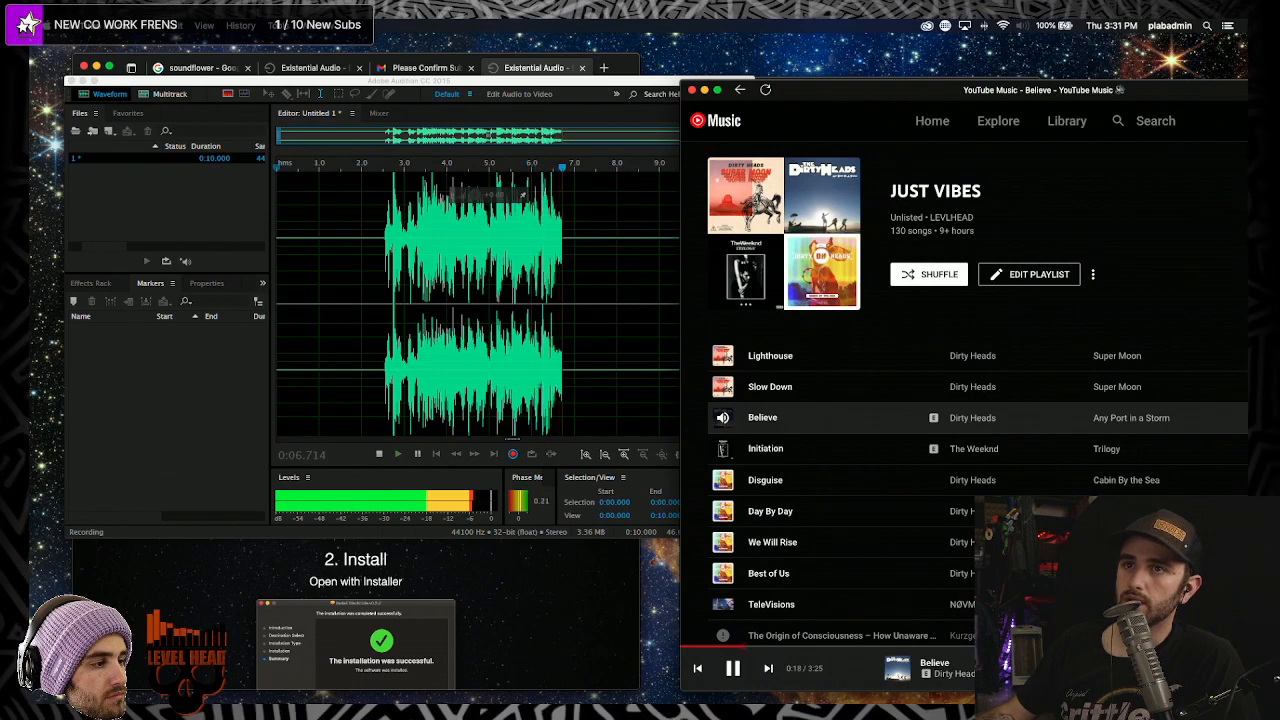
{"action": "left_click_drag", "start_coordinate": [1144, 84], "coordinate": [939, 70]}
{"action": "left_click", "coordinate": [1177, 650]}
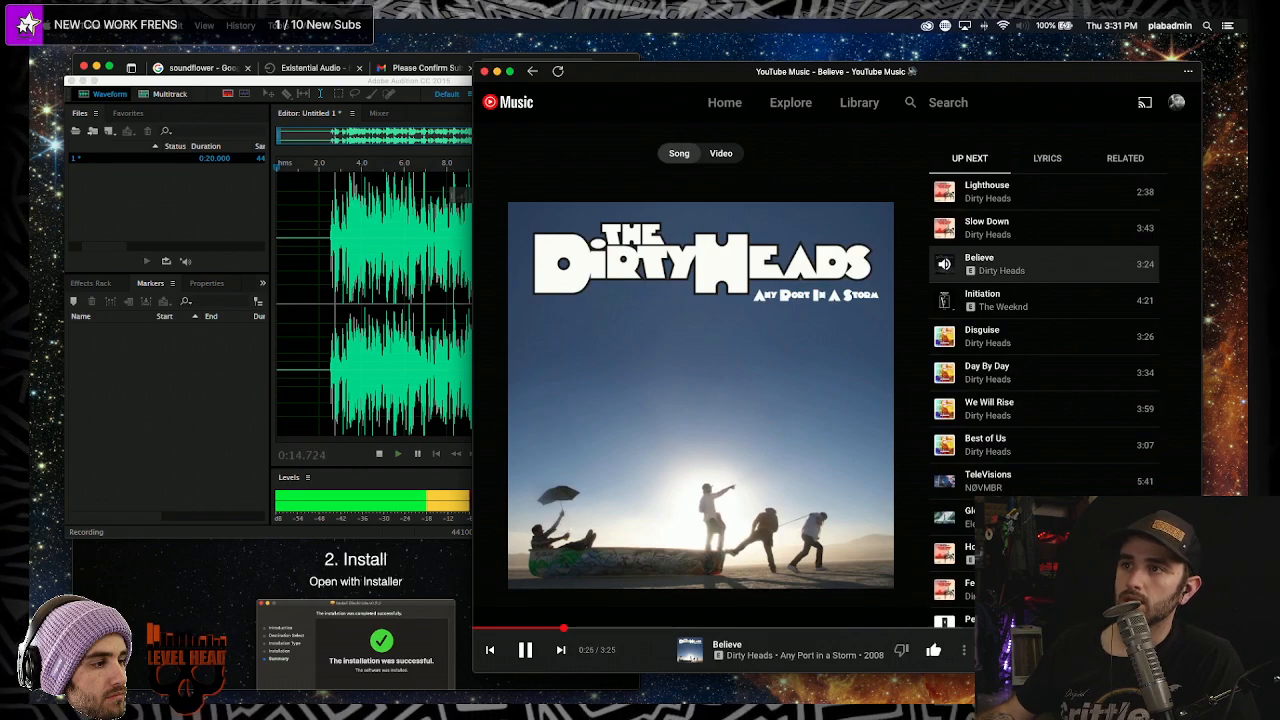
{"action": "key", "text": "super+Tab"}
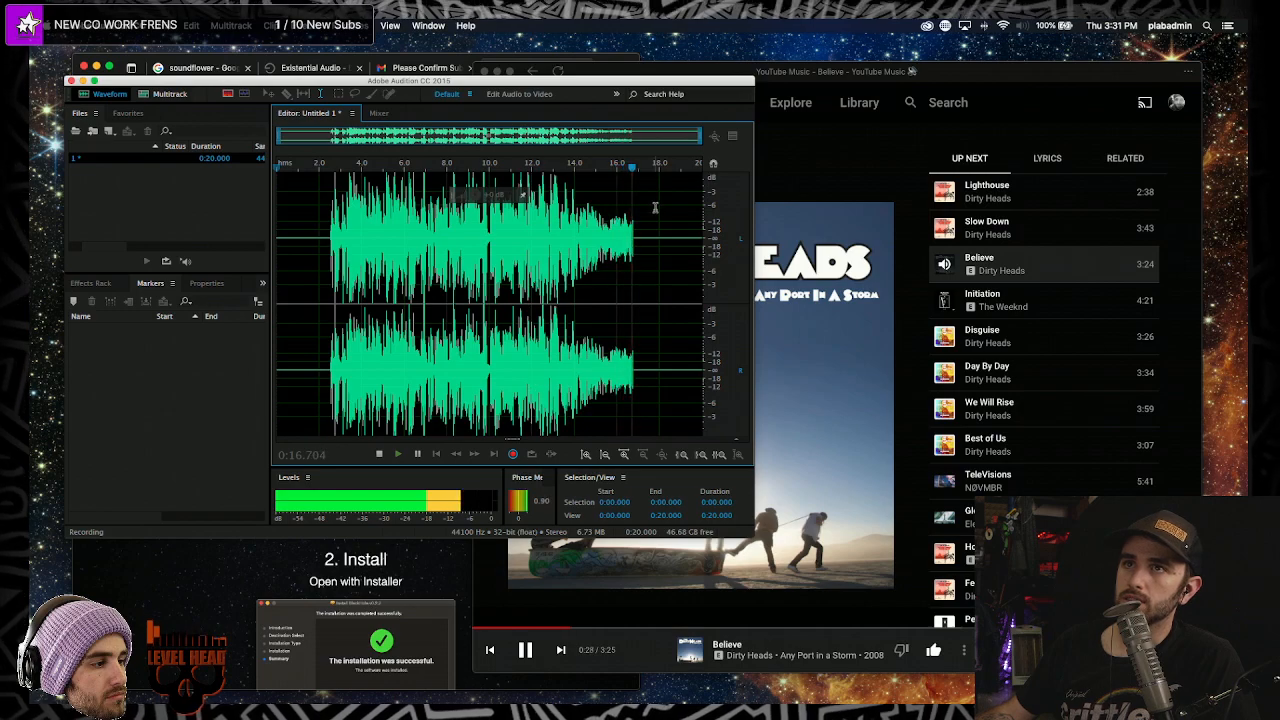
{"action": "key", "text": "space"}
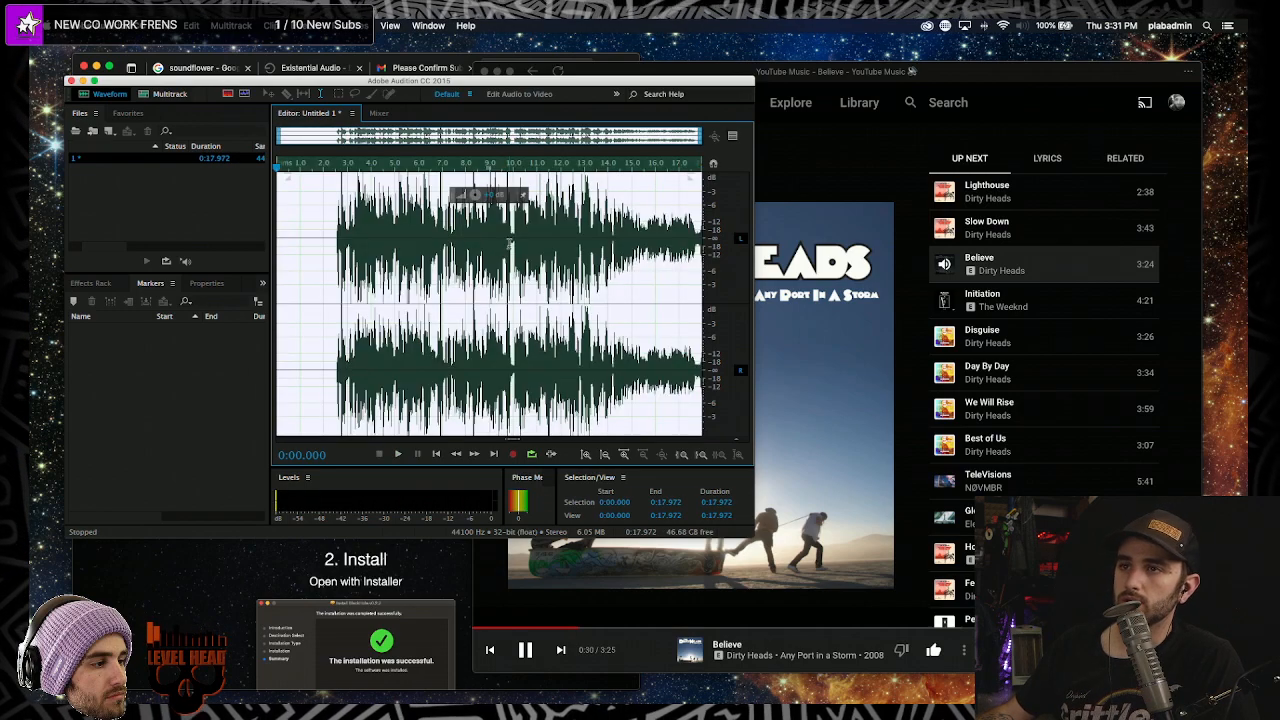
- Delete that take, start recording again, and restart Believe from 0:00
{"action": "left_click", "coordinate": [525, 651]}
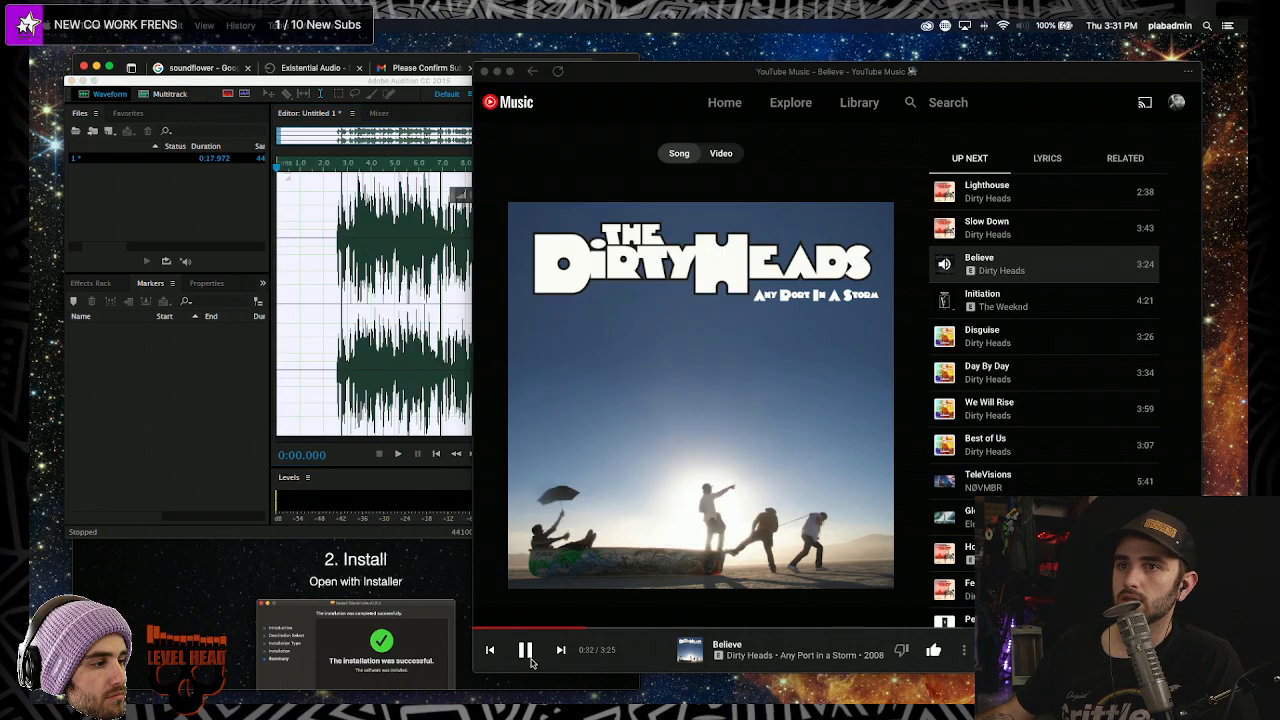
{"action": "left_click", "coordinate": [525, 651]}
{"action": "key", "text": "super+Tab"}
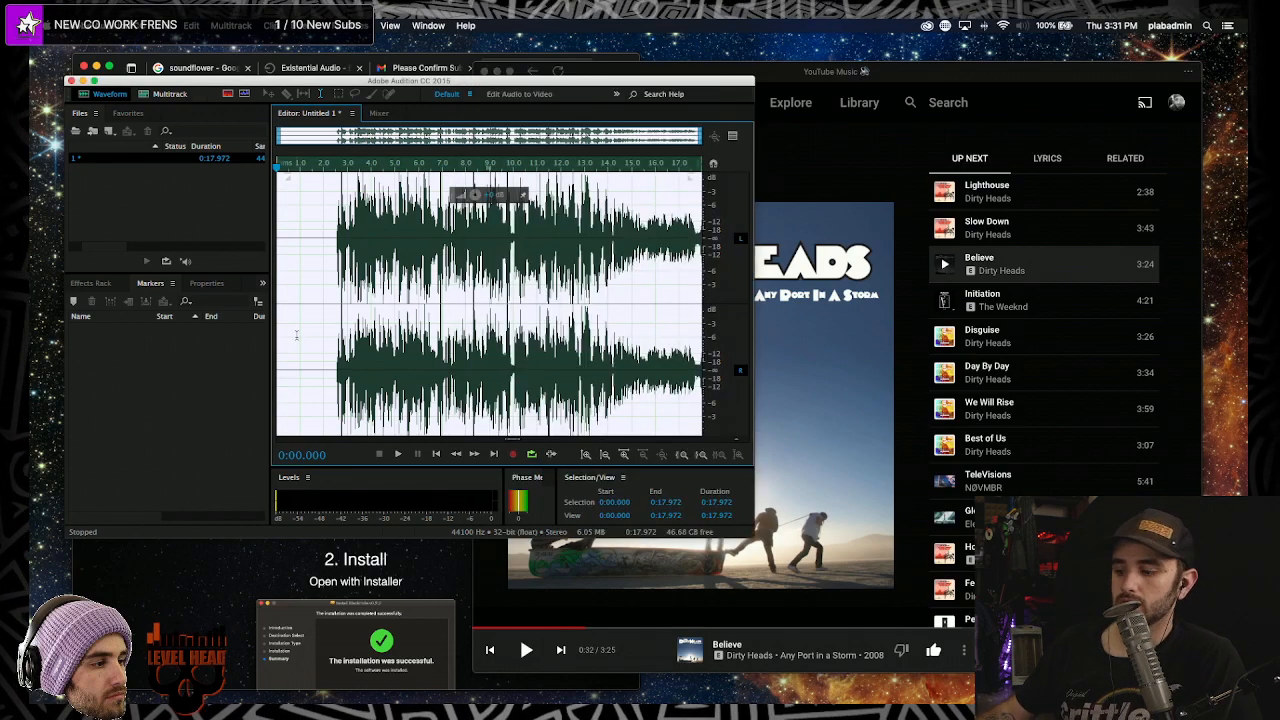
{"action": "key", "text": "Delete"}
{"action": "key", "text": "shift+space"}
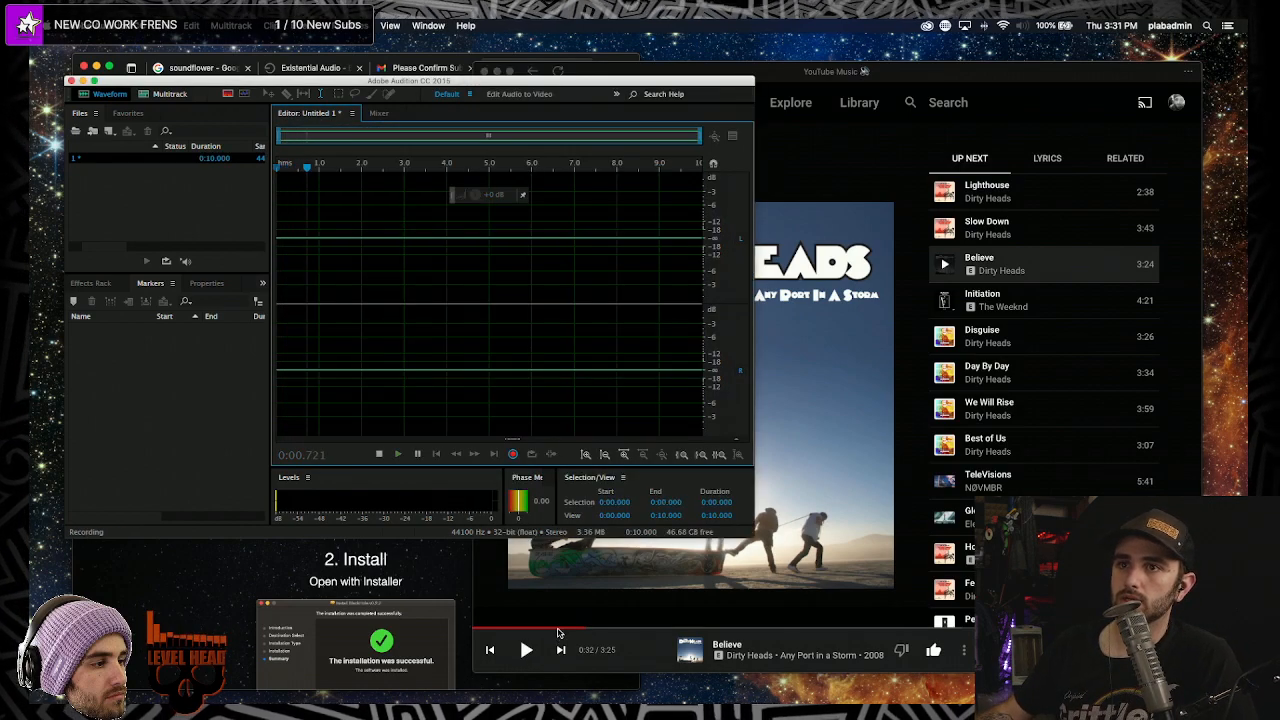
{"action": "left_click", "coordinate": [472, 631]}
{"action": "left_click", "coordinate": [472, 631]}
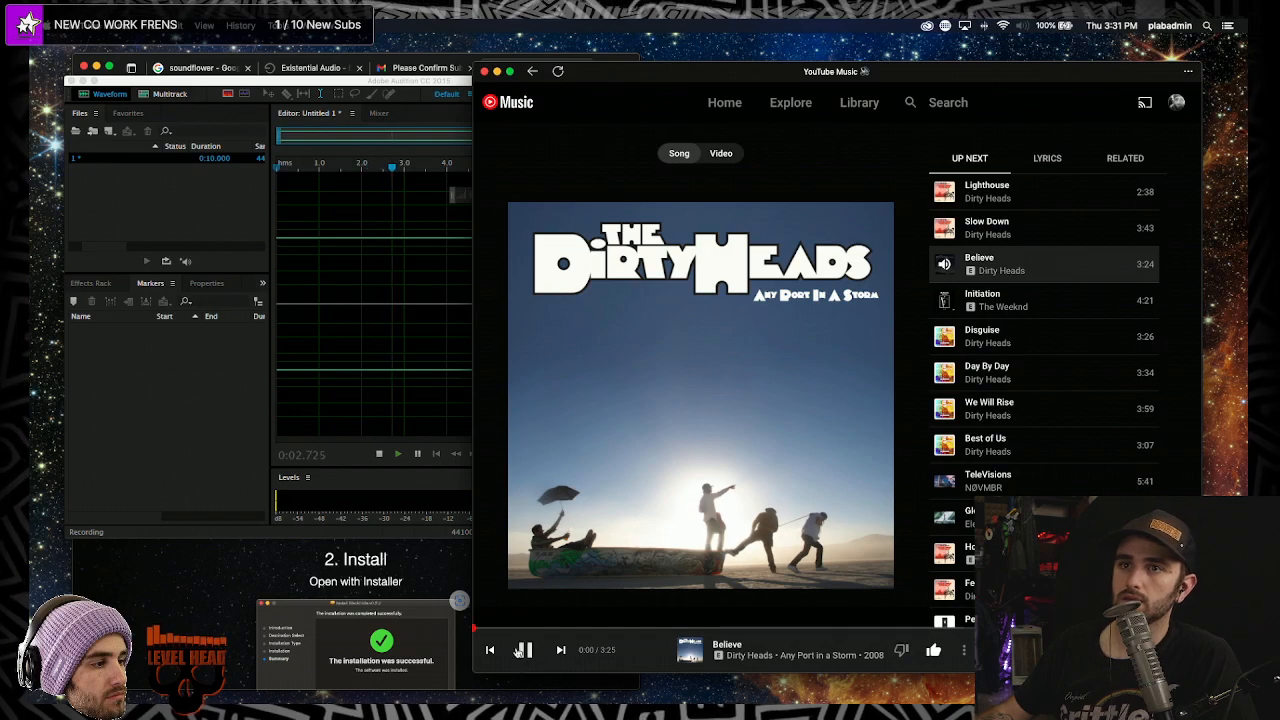
- Pause Believe and stop the recording at about 10.9 seconds
{"action": "left_click", "coordinate": [401, 312]}
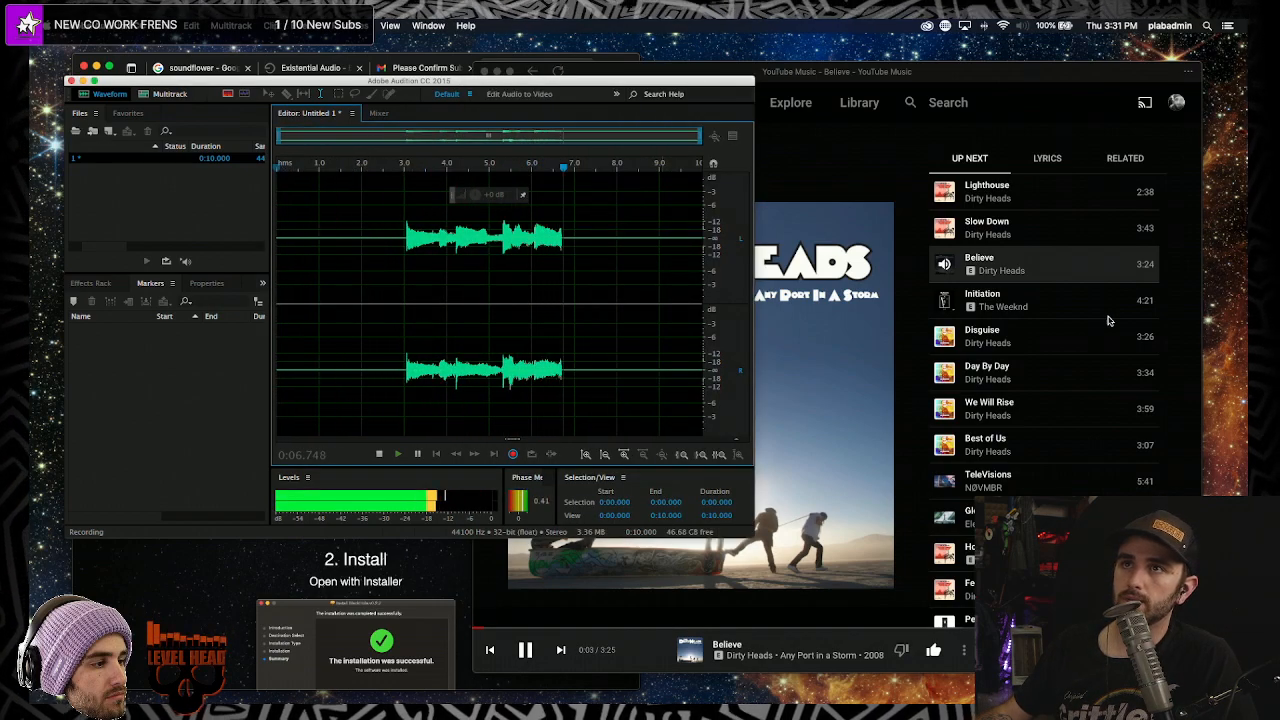
{"action": "left_click", "coordinate": [585, 95]}
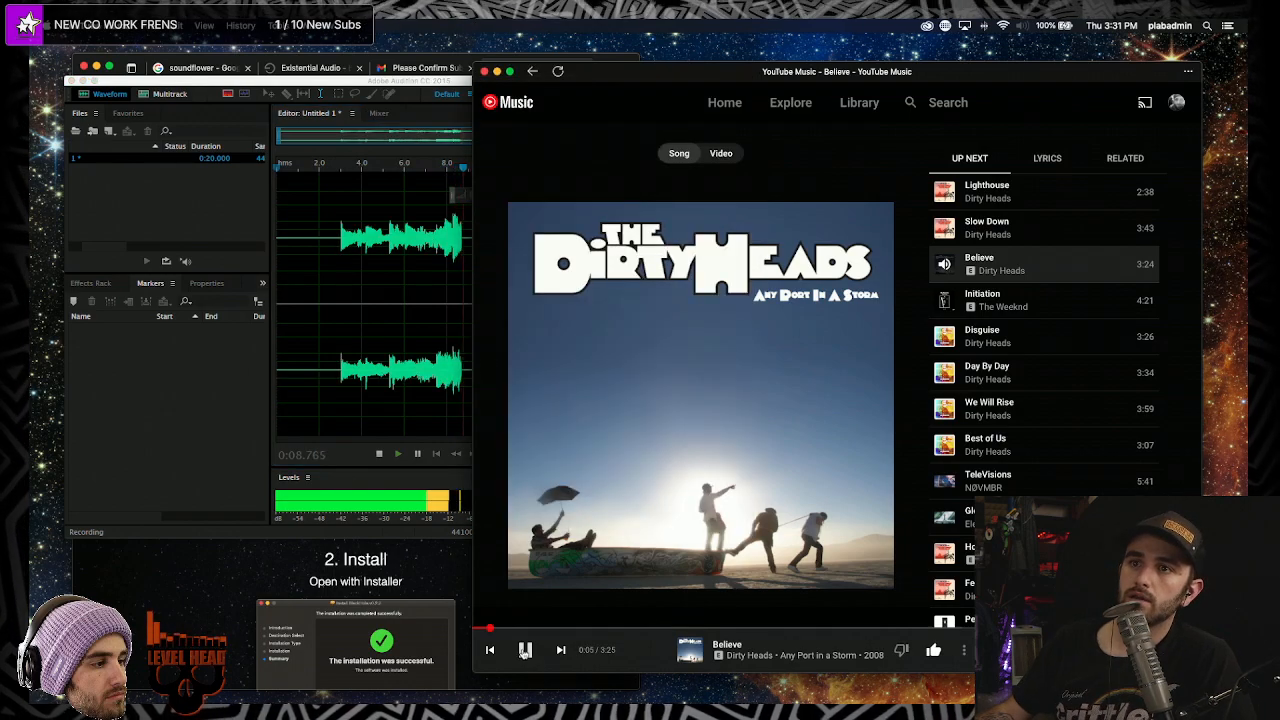
{"action": "key", "text": "space"}
{"action": "key", "text": "super+Tab"}
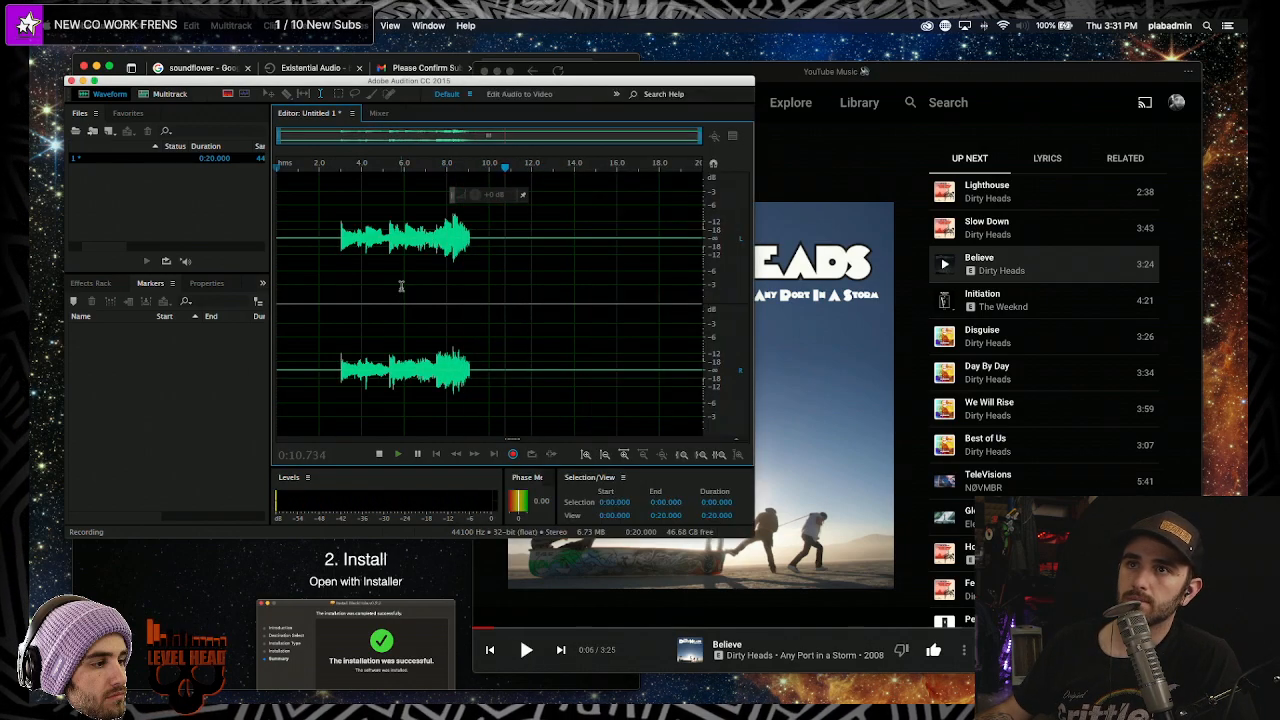
{"action": "key", "text": "space"}
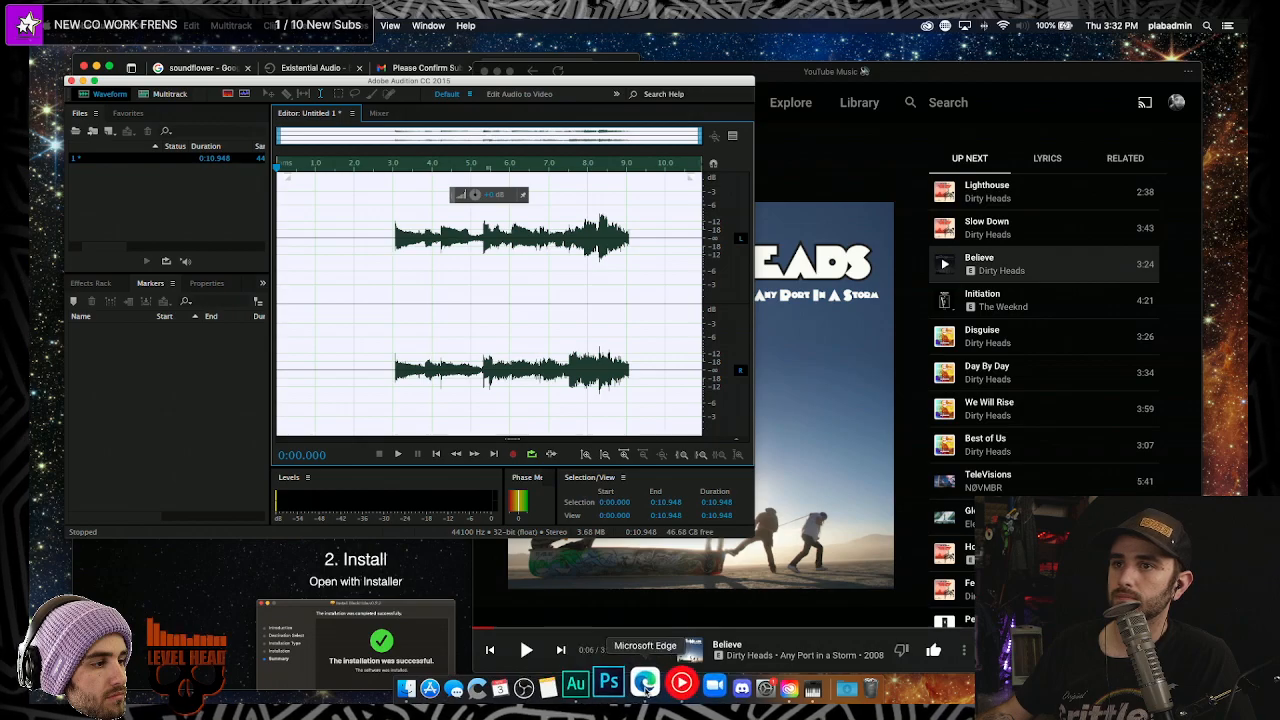
{"action": "left_click", "coordinate": [622, 686]}
- Search YouTube for 'what are you doing in my swamp' via the search suggestion
{"action": "left_click_drag", "start_coordinate": [637, 58], "coordinate": [712, 92]}
{"action": "left_click", "coordinate": [419, 135]}
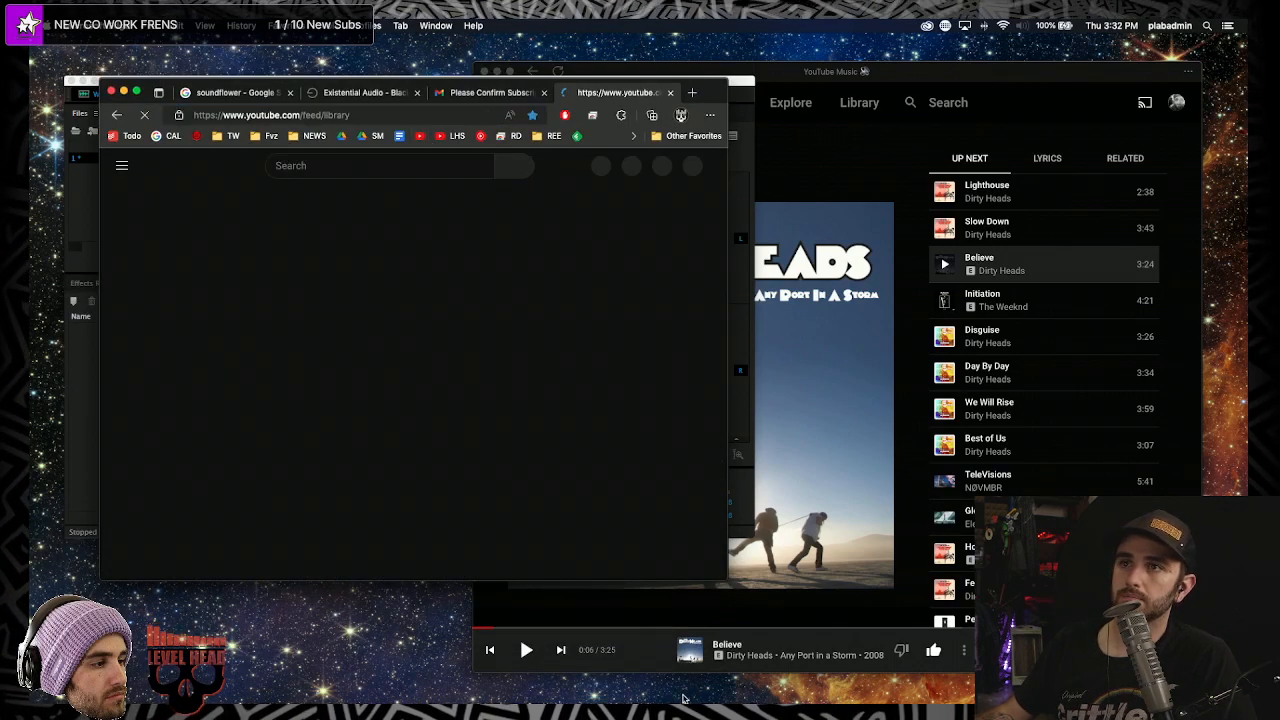
{"action": "left_click_drag", "start_coordinate": [727, 583], "coordinate": [770, 650]}
{"action": "left_click", "coordinate": [373, 162]}
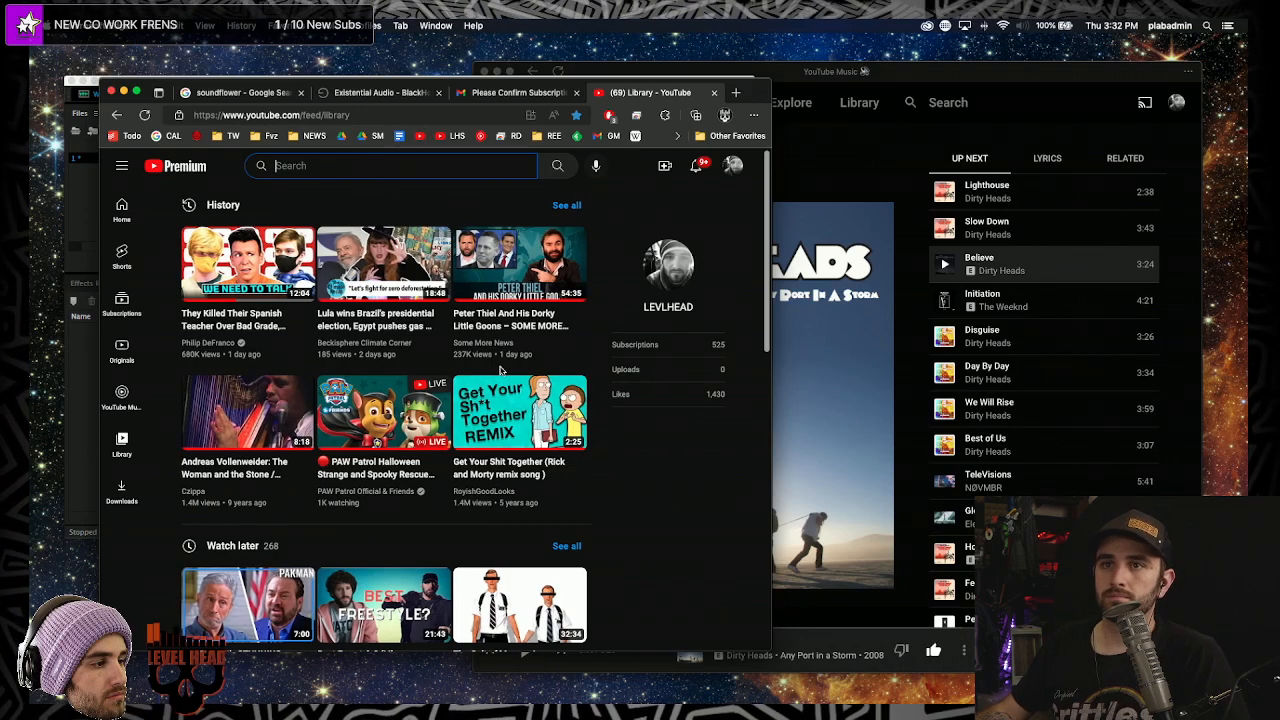
{"action": "scroll", "coordinate": [504, 370], "scroll_direction": "down", "scroll_amount": 3}
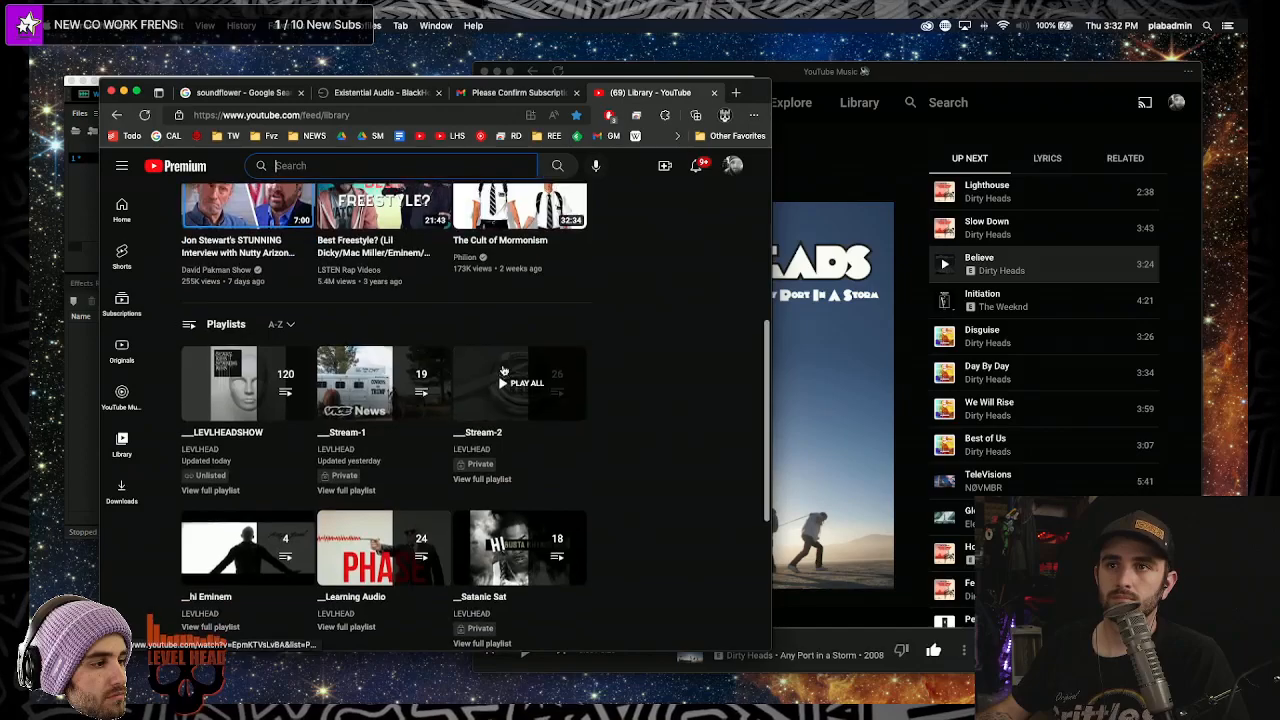
{"action": "scroll", "coordinate": [504, 370], "scroll_direction": "up", "scroll_amount": 5}
{"action": "type", "text": "what ar e"}
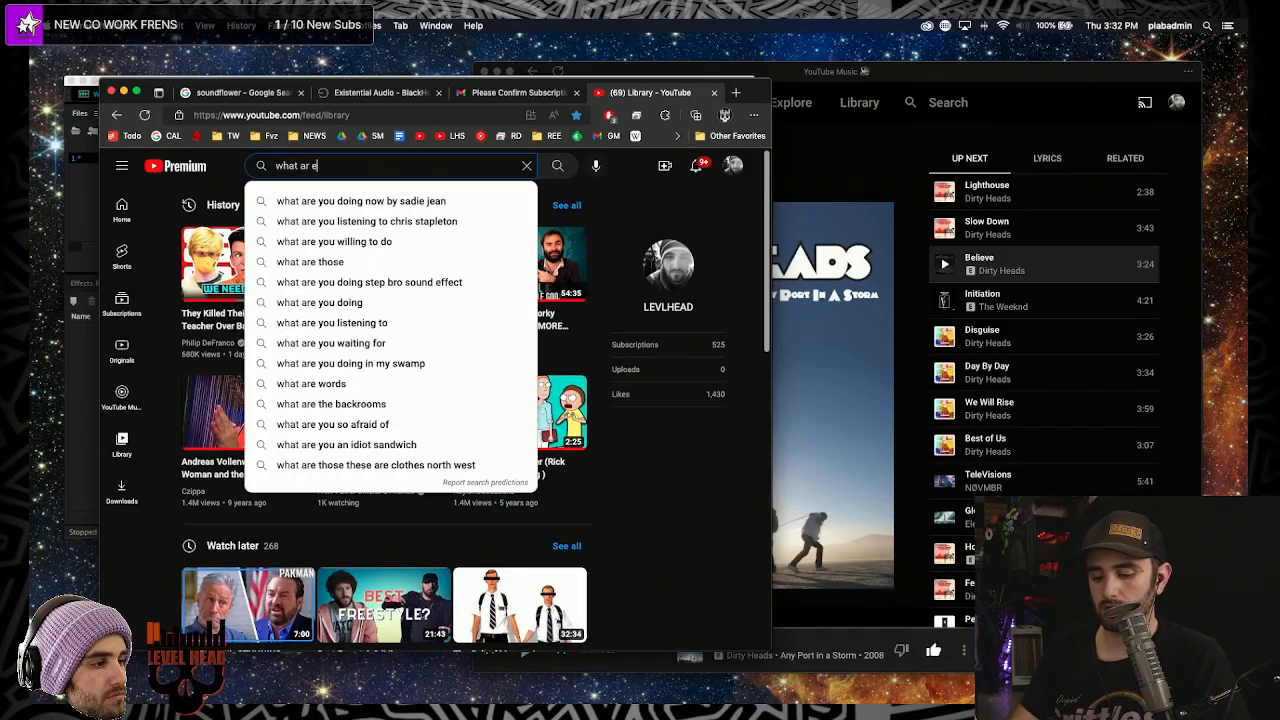
{"action": "type", "text": "you ding in"}
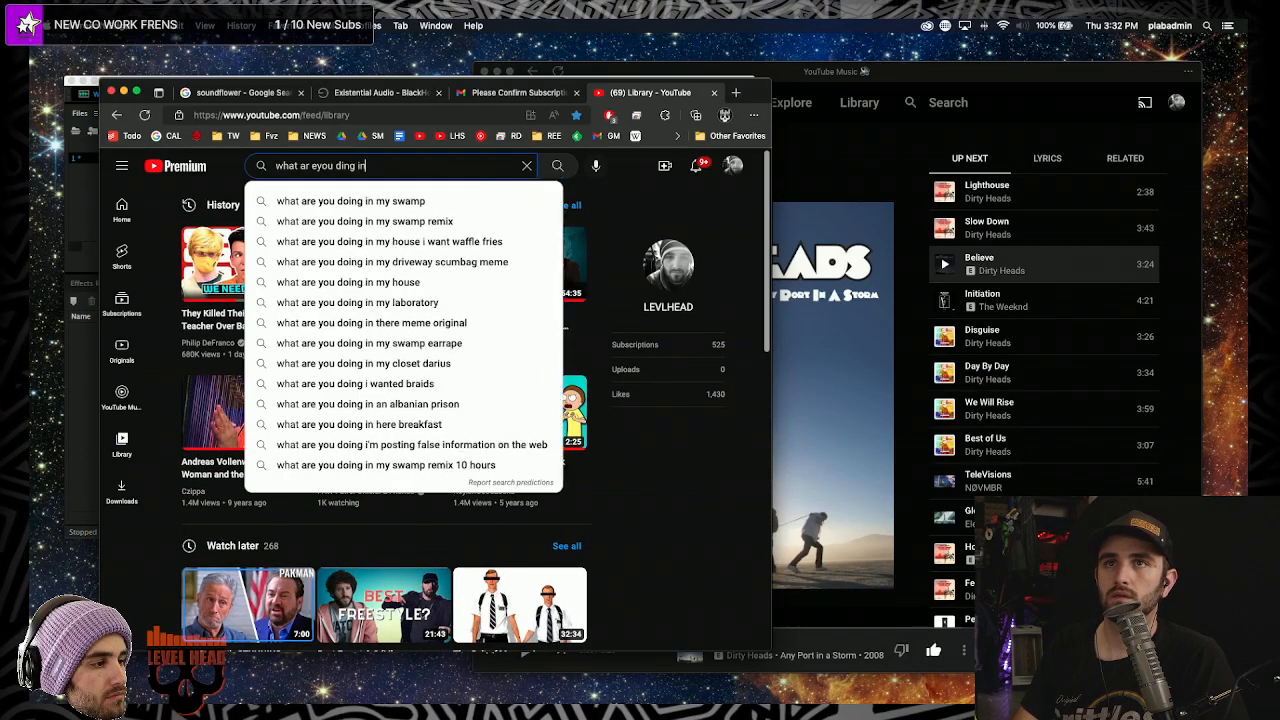
{"action": "key", "text": "Down"}
{"action": "key", "text": "Return"}
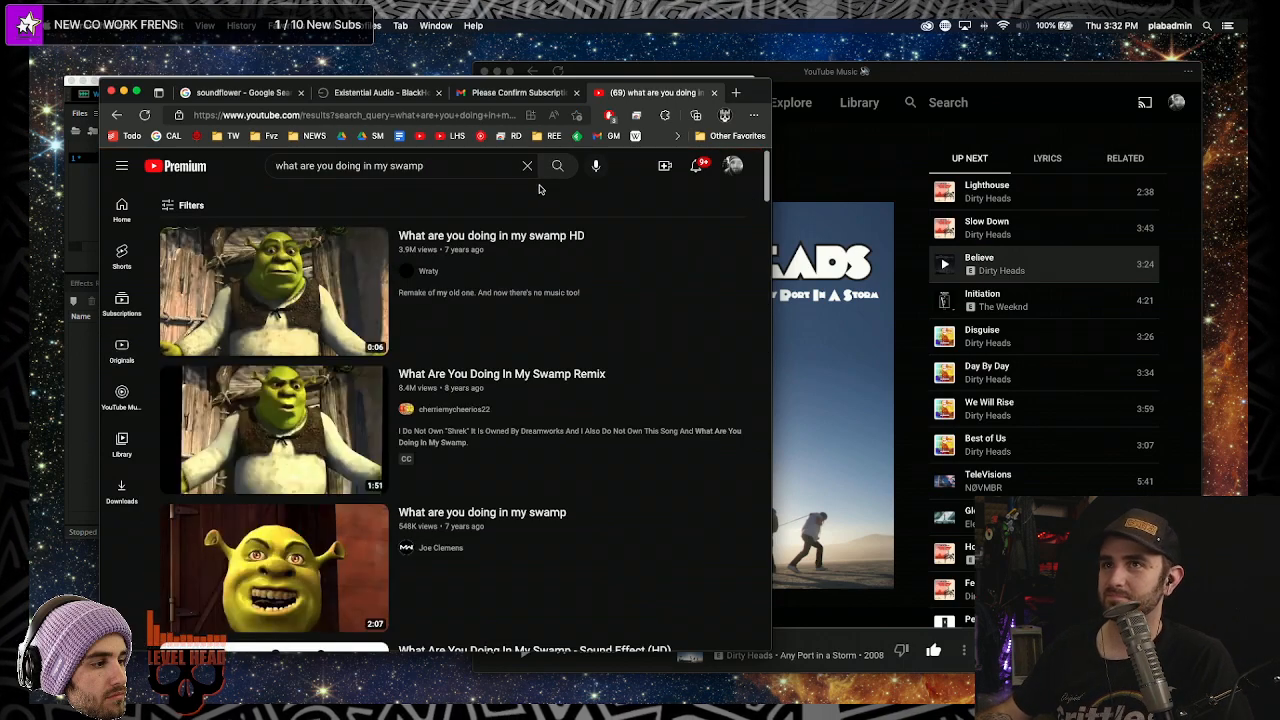
- Open the 'What are you doing in my swamp HD' video and leave it paused at 0:00
{"action": "left_click", "coordinate": [513, 235]}
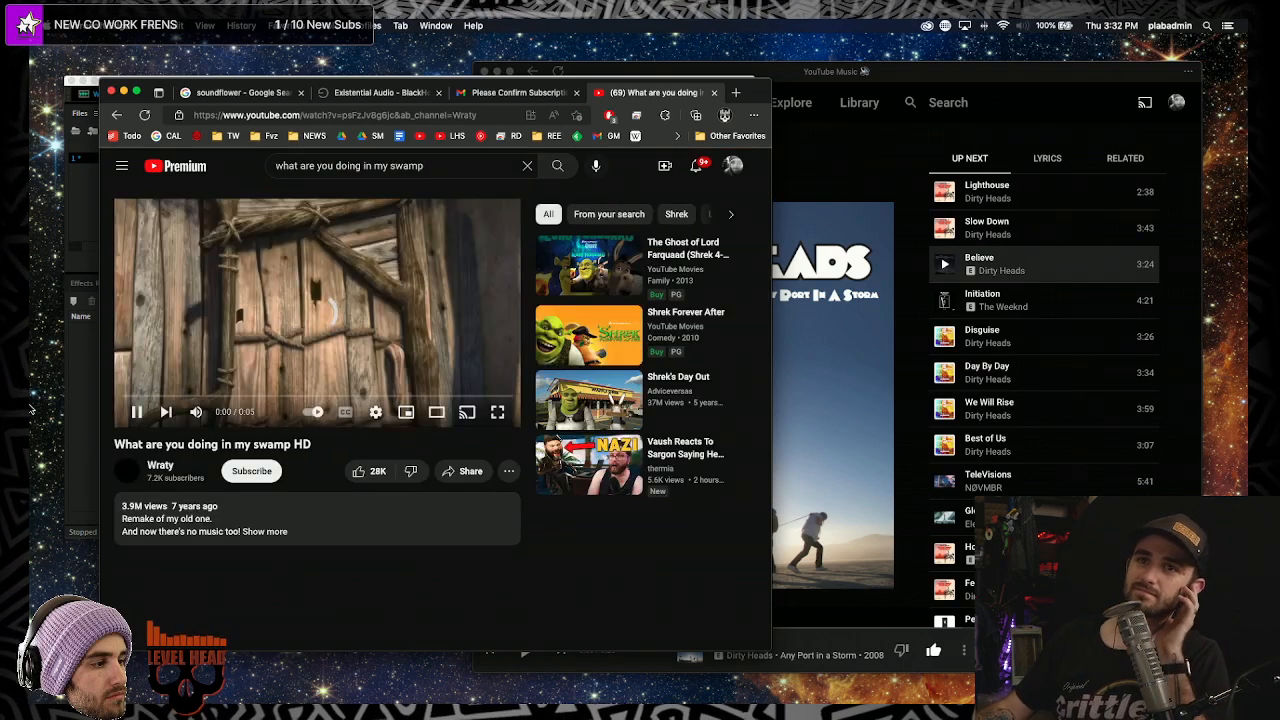
{"action": "left_click", "coordinate": [137, 411]}
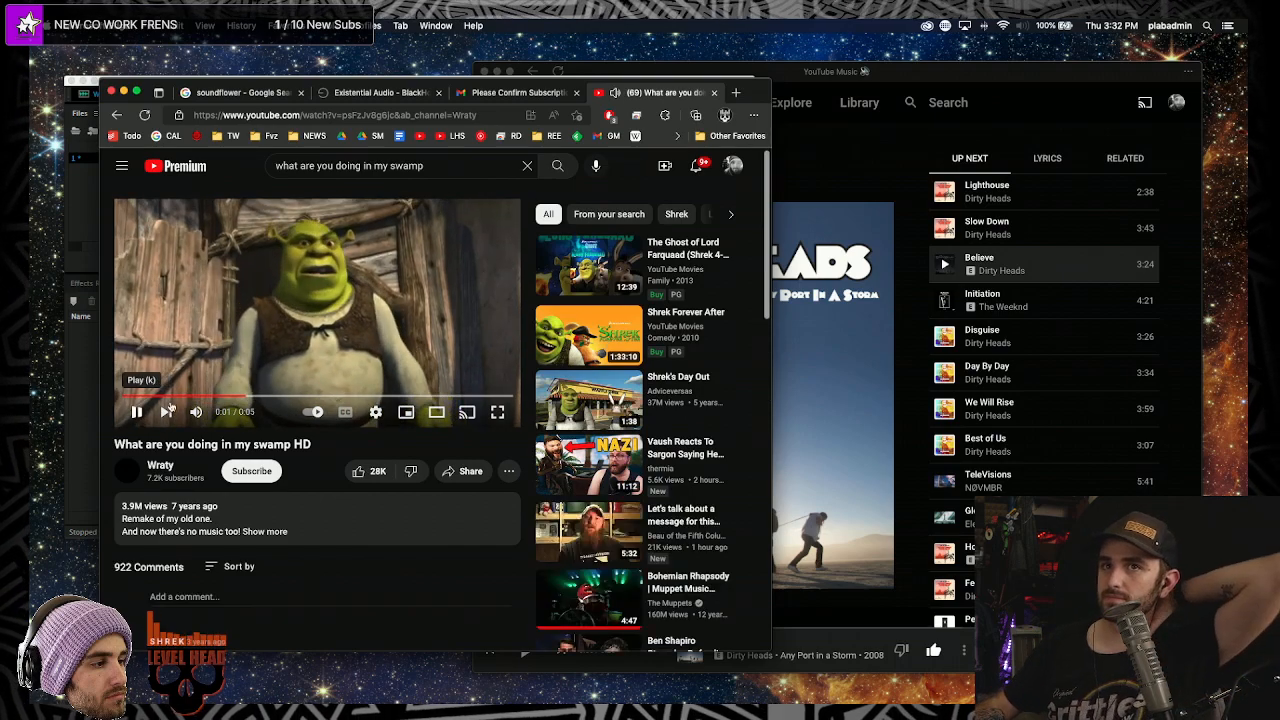
{"action": "left_click", "coordinate": [178, 396]}
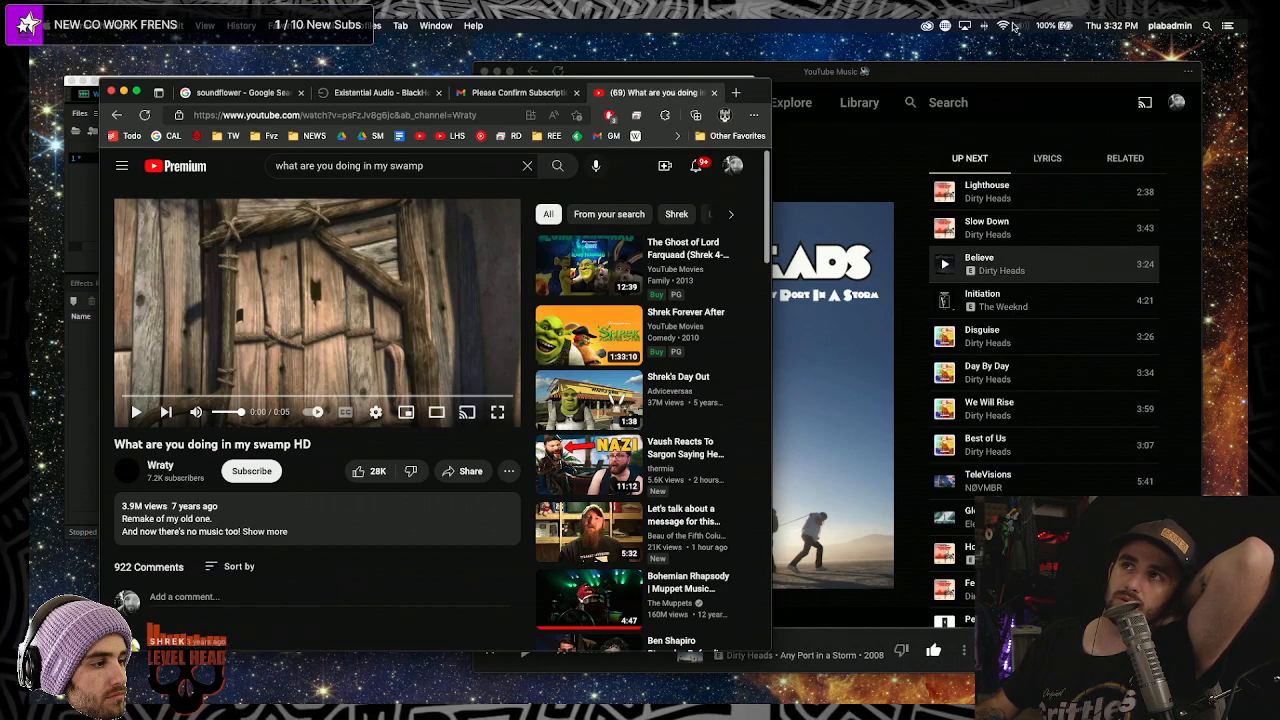
{"action": "left_click", "coordinate": [1022, 25]}
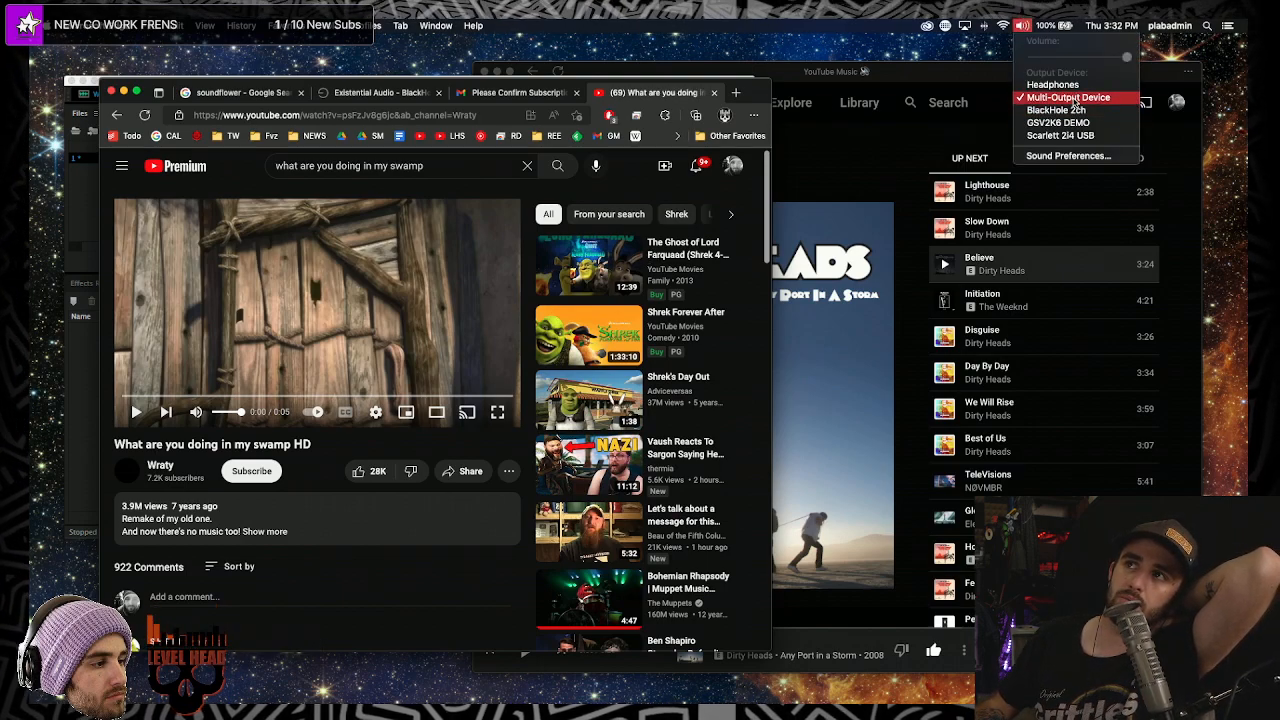
- Open Sound Preferences and view the Output list with Multi-Output Device selected
{"action": "left_click", "coordinate": [1050, 156]}
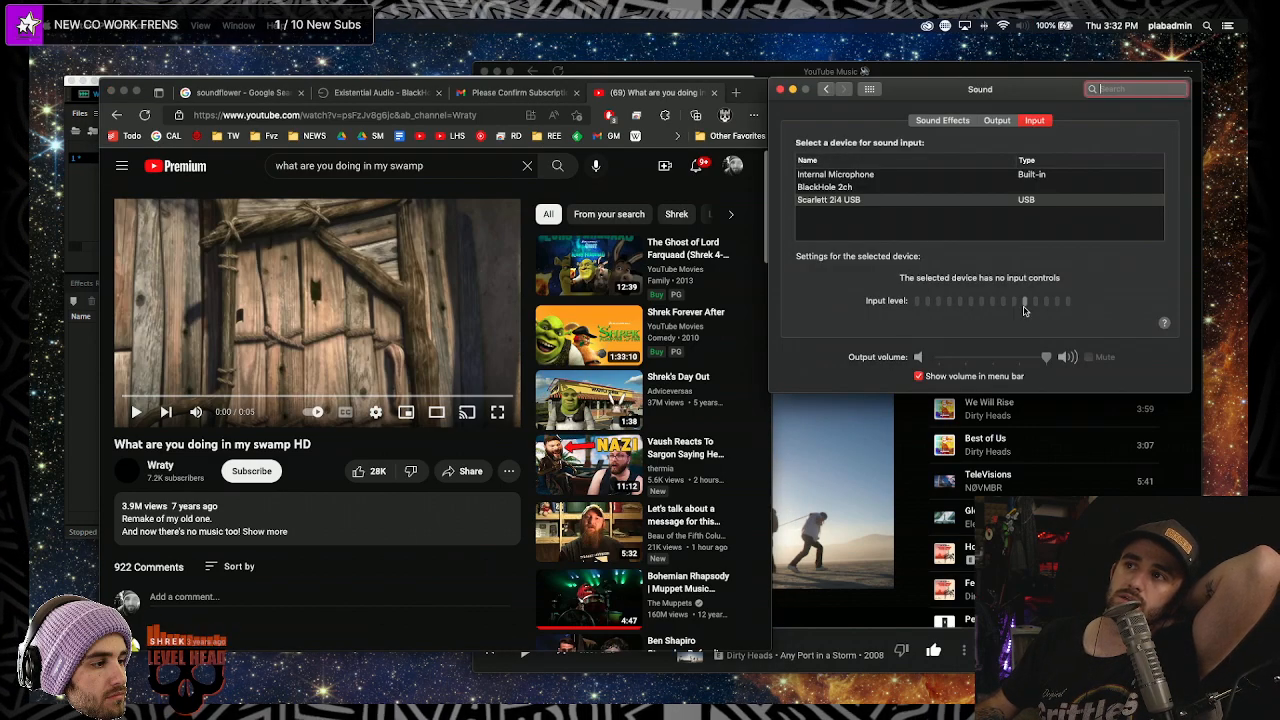
{"action": "left_click", "coordinate": [997, 120]}
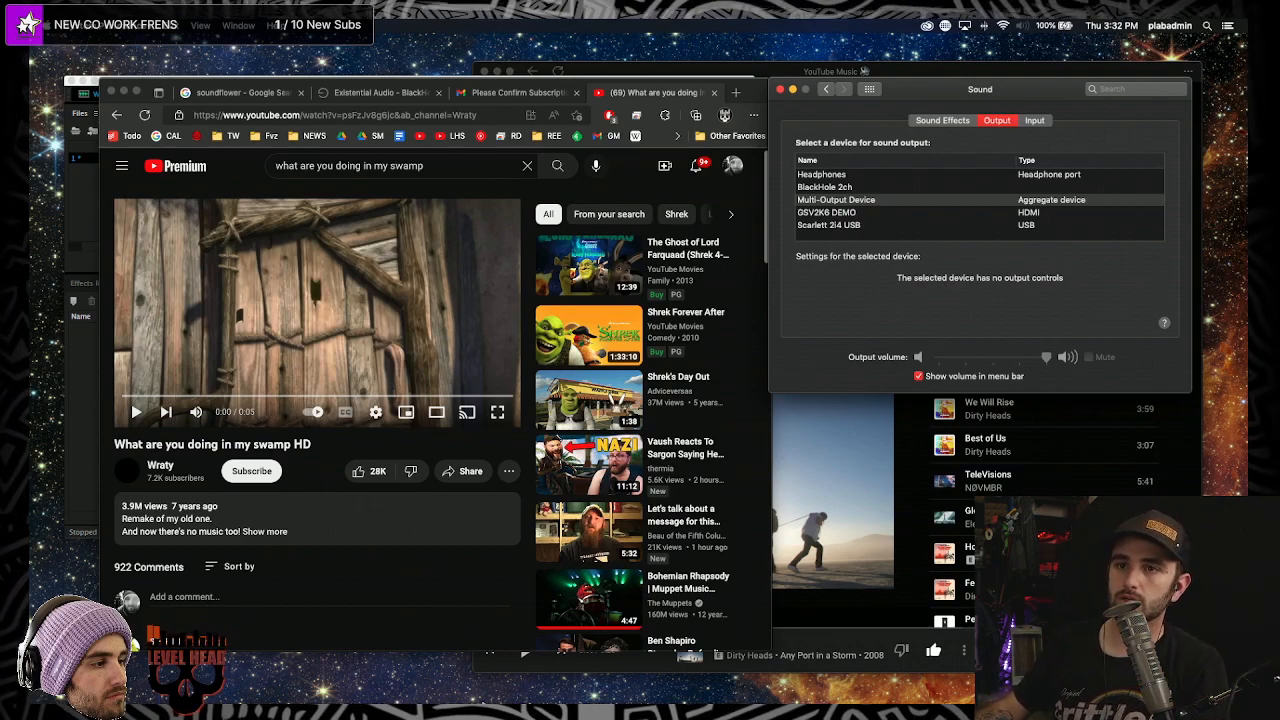
- Clear the waveform and record the swamp clip playing in the browser into Audition
{"action": "left_click", "coordinate": [578, 690]}
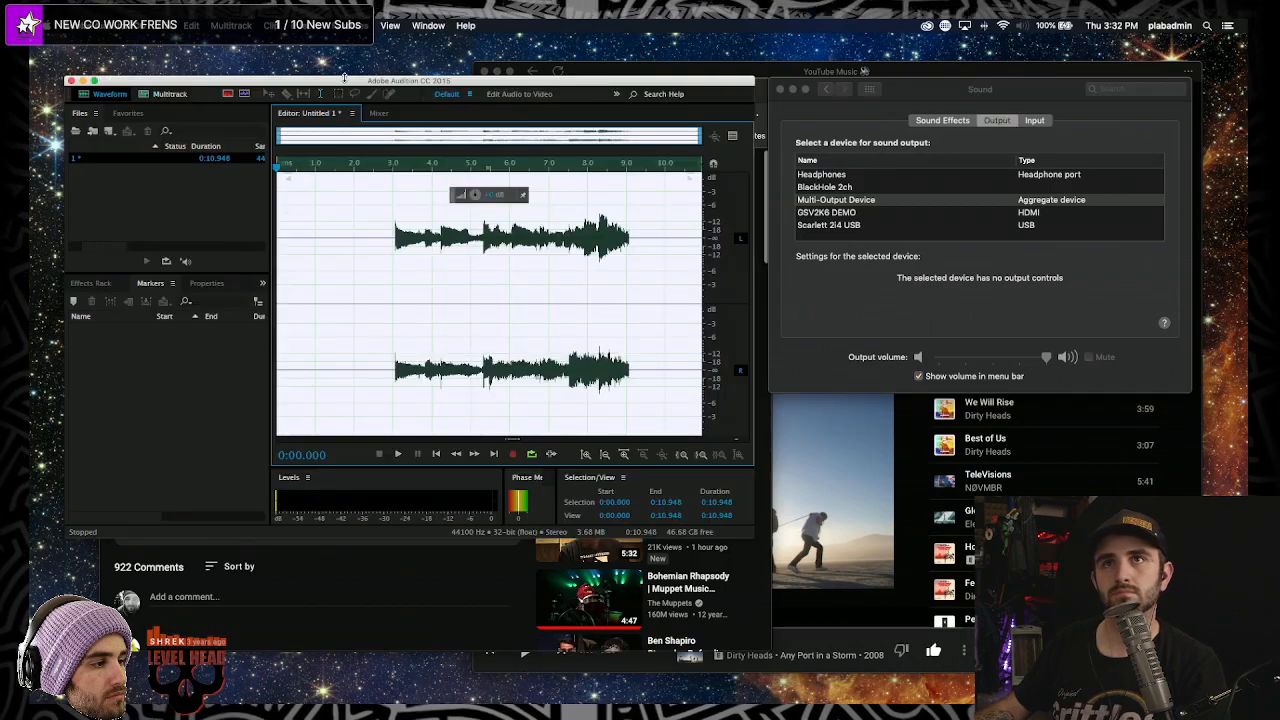
{"action": "left_click_drag", "start_coordinate": [342, 77], "coordinate": [395, 59]}
{"action": "left_click", "coordinate": [424, 288]}
{"action": "key", "text": "ctrl+a"}
{"action": "key", "text": "Delete"}
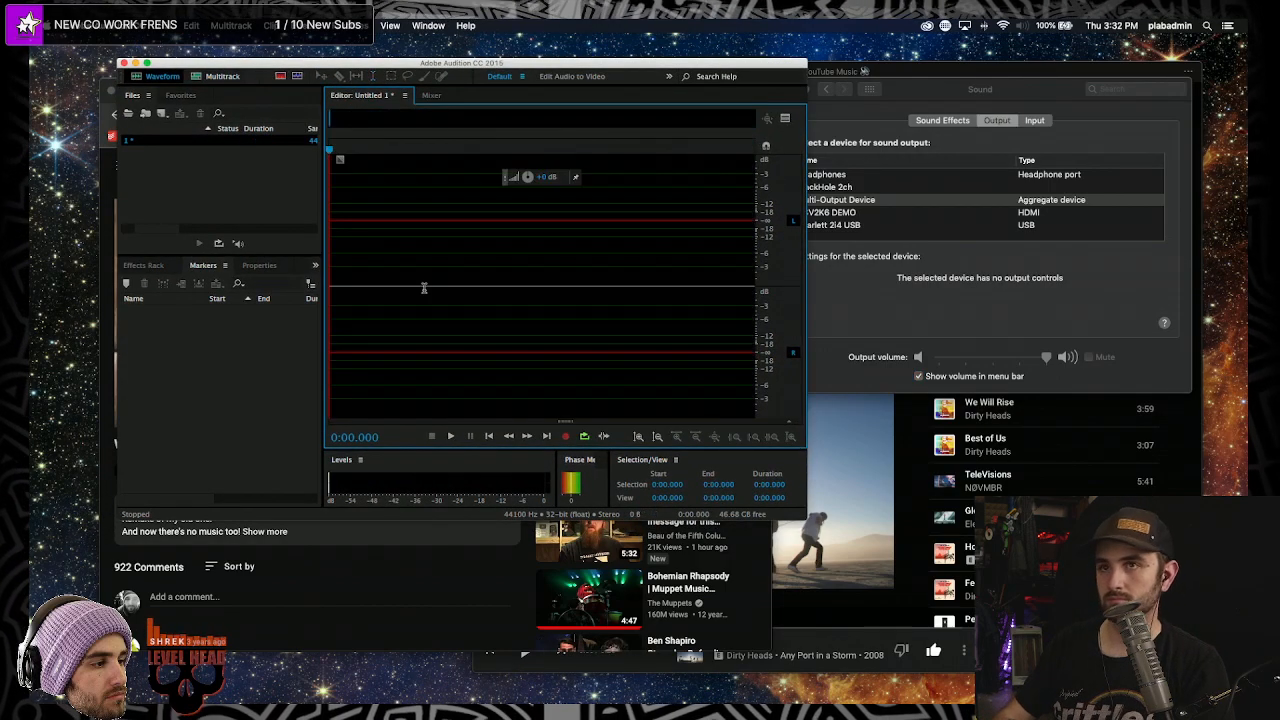
{"action": "key", "text": "shift+space"}
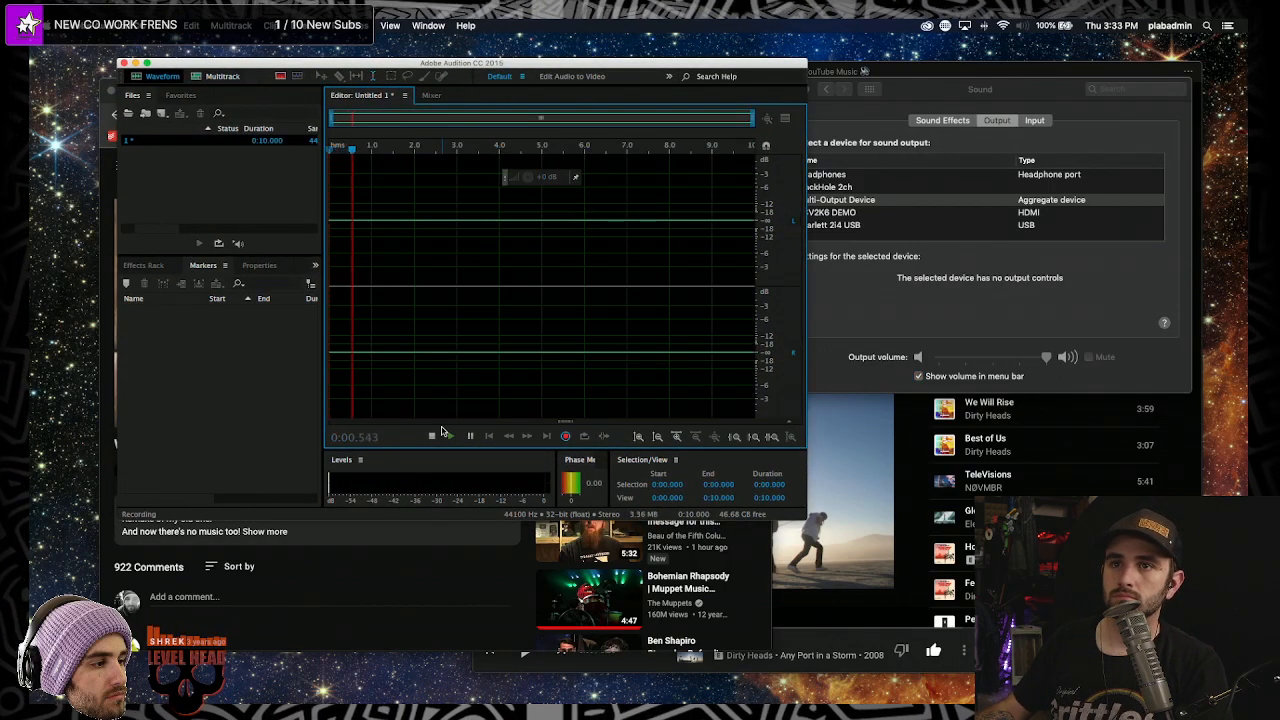
{"action": "key", "text": "super+Tab"}
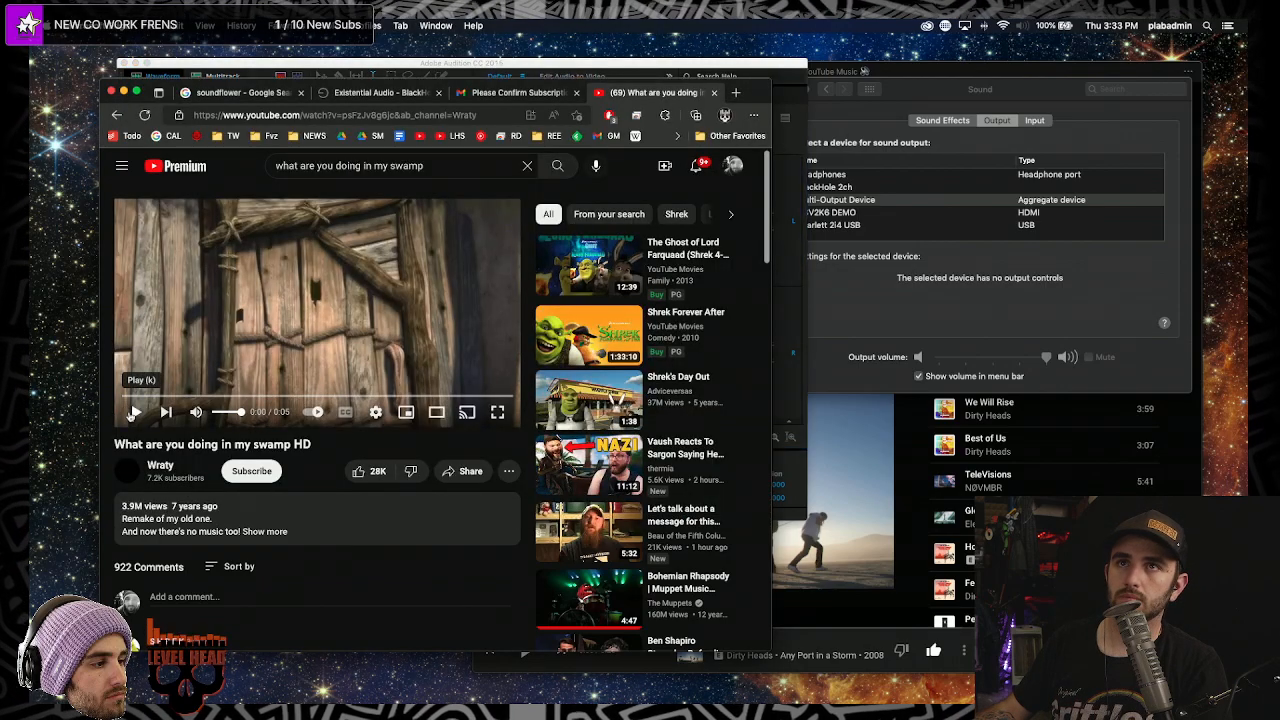
{"action": "left_click", "coordinate": [136, 411]}
{"action": "left_click_drag", "start_coordinate": [750, 94], "coordinate": [1200, 387]}
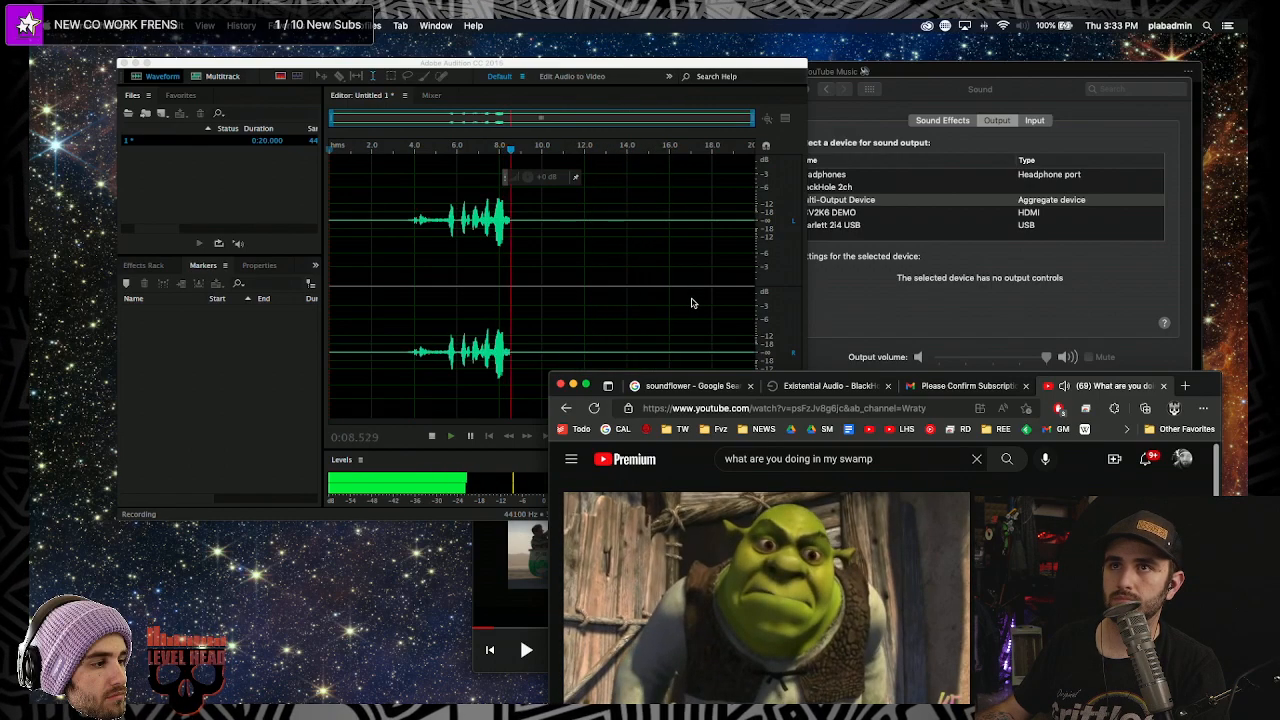
{"action": "left_click", "coordinate": [691, 303]}
{"action": "key", "text": "space"}
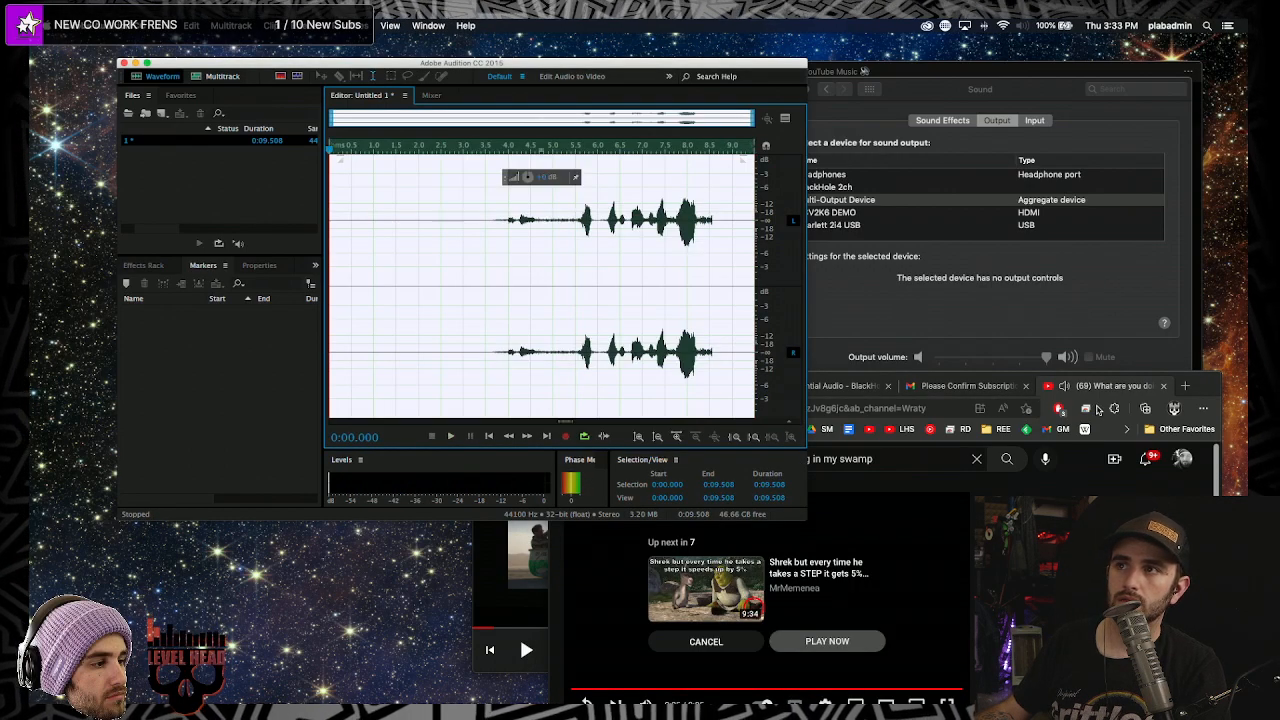
- Close the stray browser tabs, select the whole recording, and raise its gain
{"action": "left_click", "coordinate": [1004, 407]}
{"action": "key", "text": "super+w"}
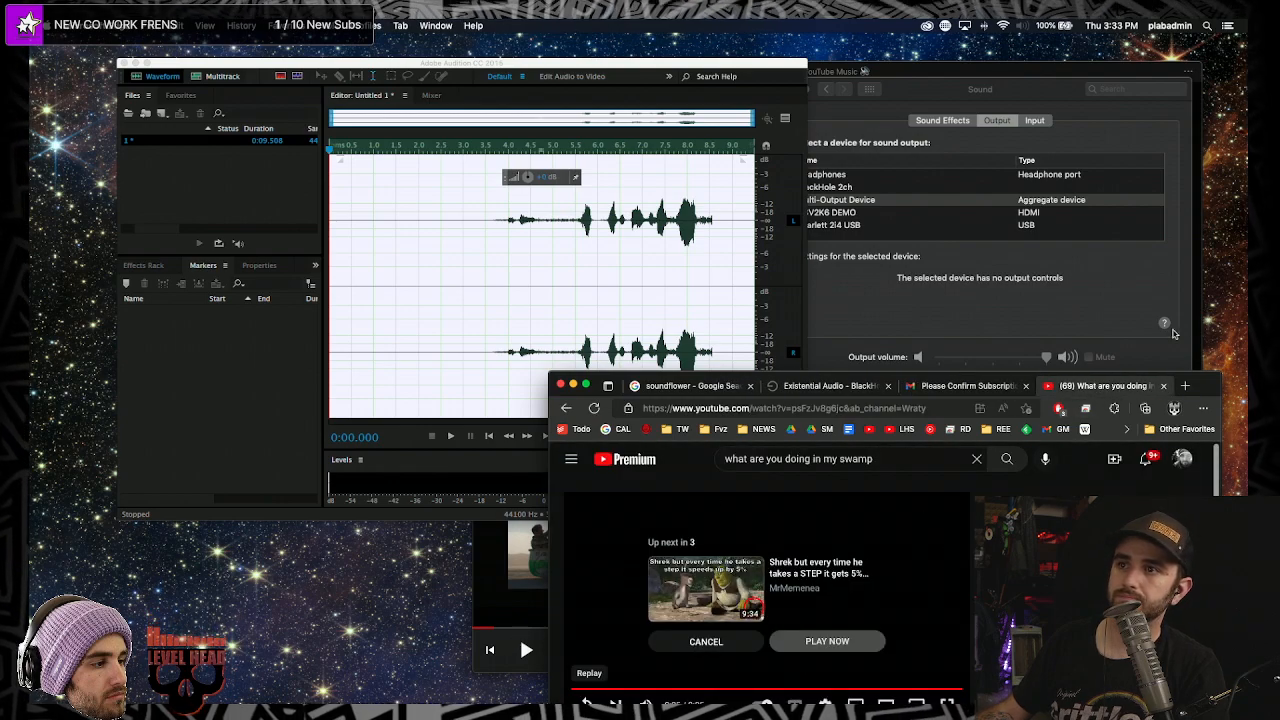
{"action": "left_click", "coordinate": [1164, 386]}
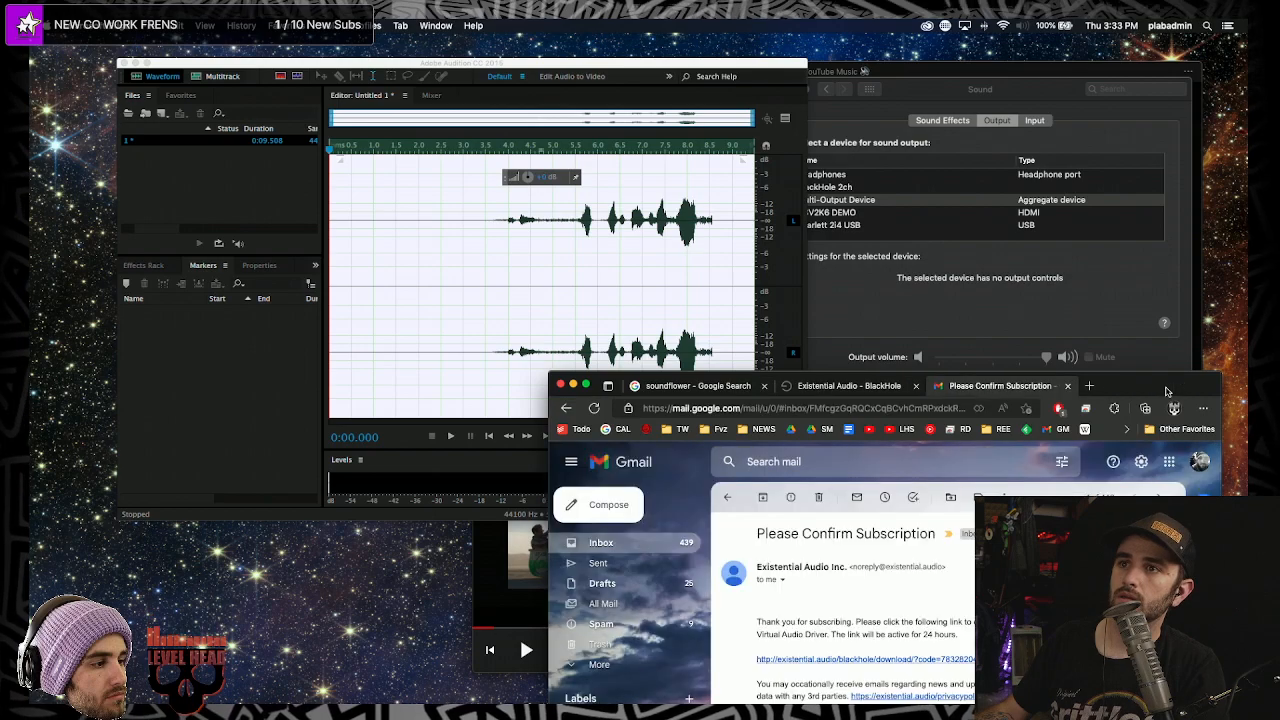
{"action": "left_click", "coordinate": [397, 263]}
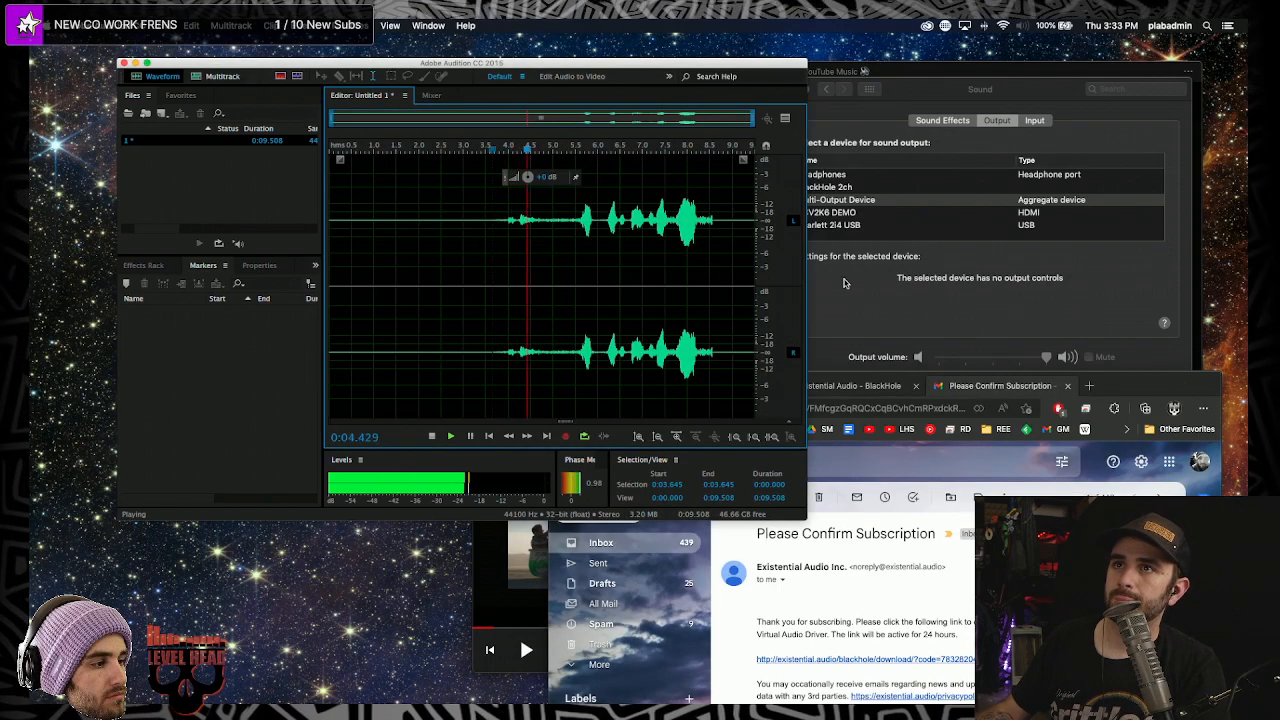
{"action": "double_click", "coordinate": [471, 294]}
{"action": "left_click_drag", "start_coordinate": [530, 179], "coordinate": [548, 168]}
{"action": "left_click", "coordinate": [350, 25]}
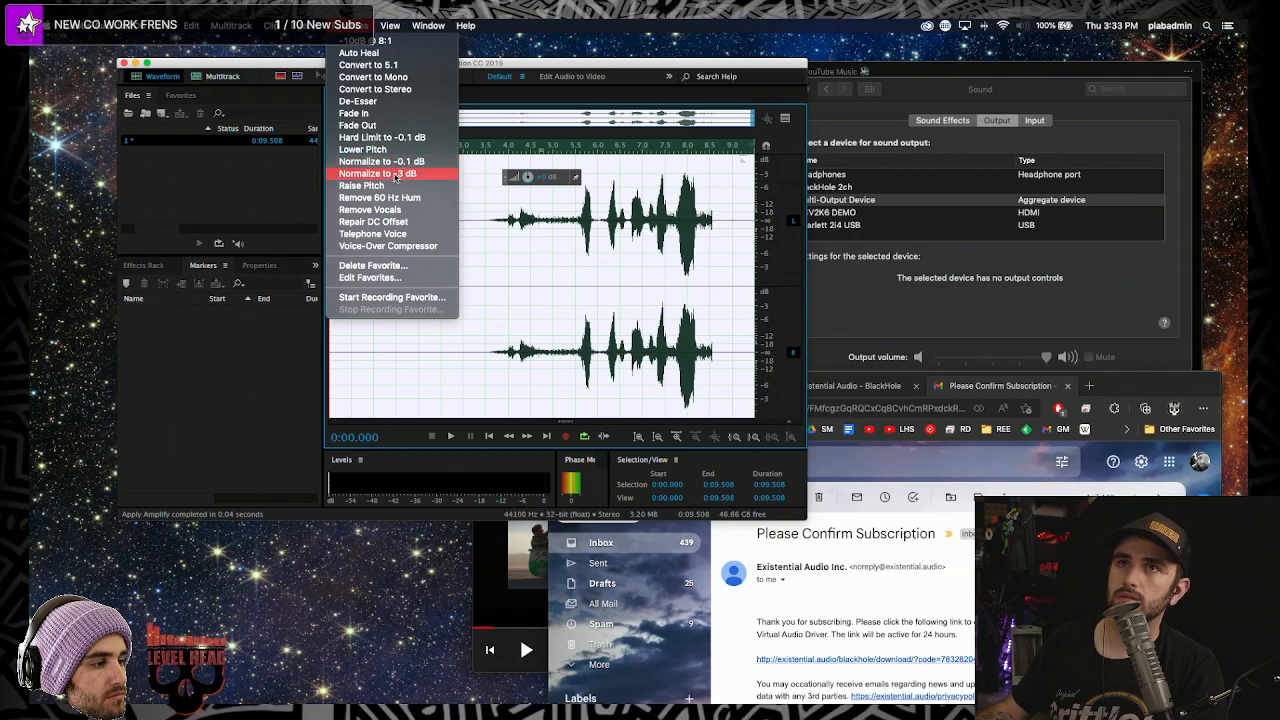
- Close Favorites, minimize the browser, and play the recording from about 5 seconds
{"action": "left_click", "coordinate": [590, 308]}
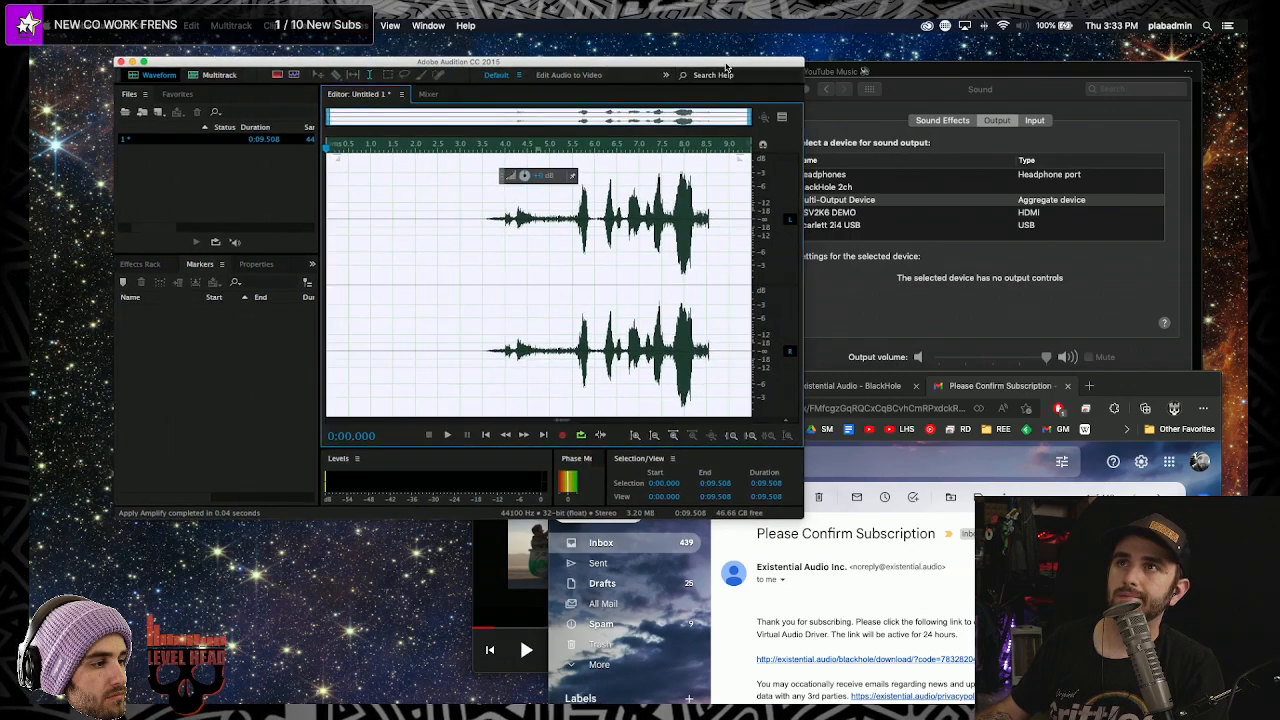
{"action": "left_click_drag", "start_coordinate": [1083, 391], "coordinate": [1085, 508]}
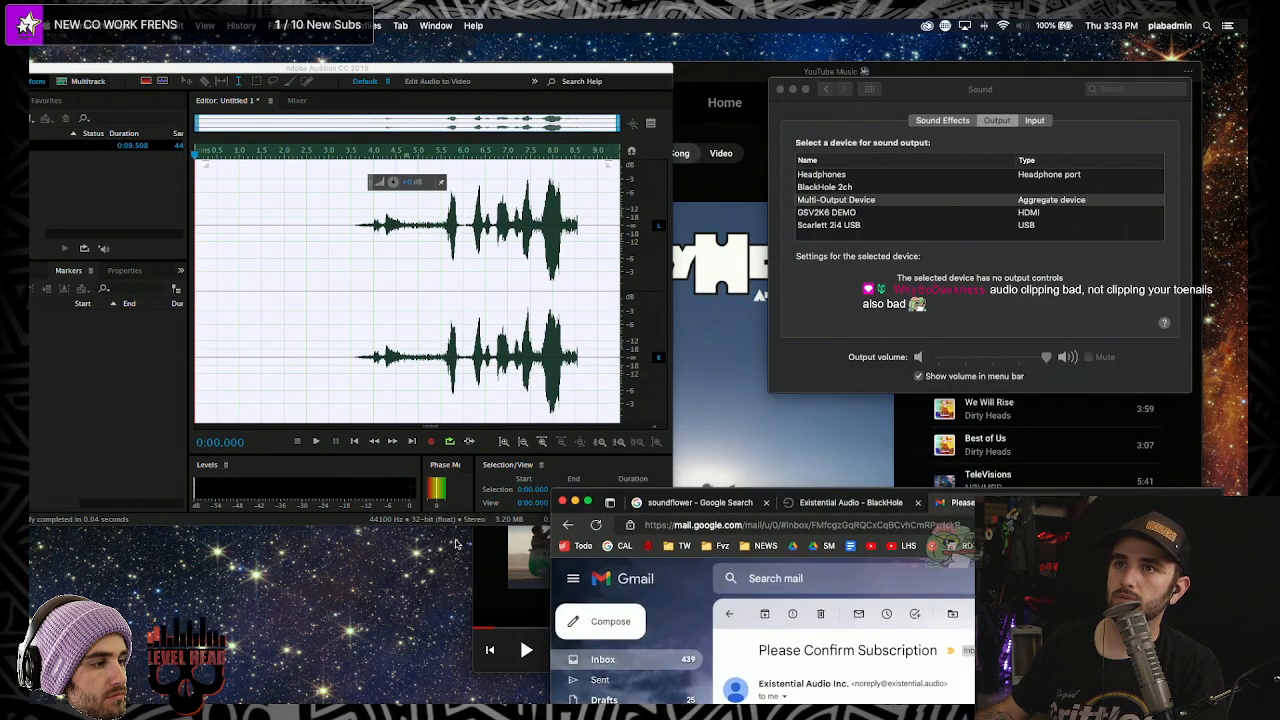
{"action": "left_click", "coordinate": [573, 506]}
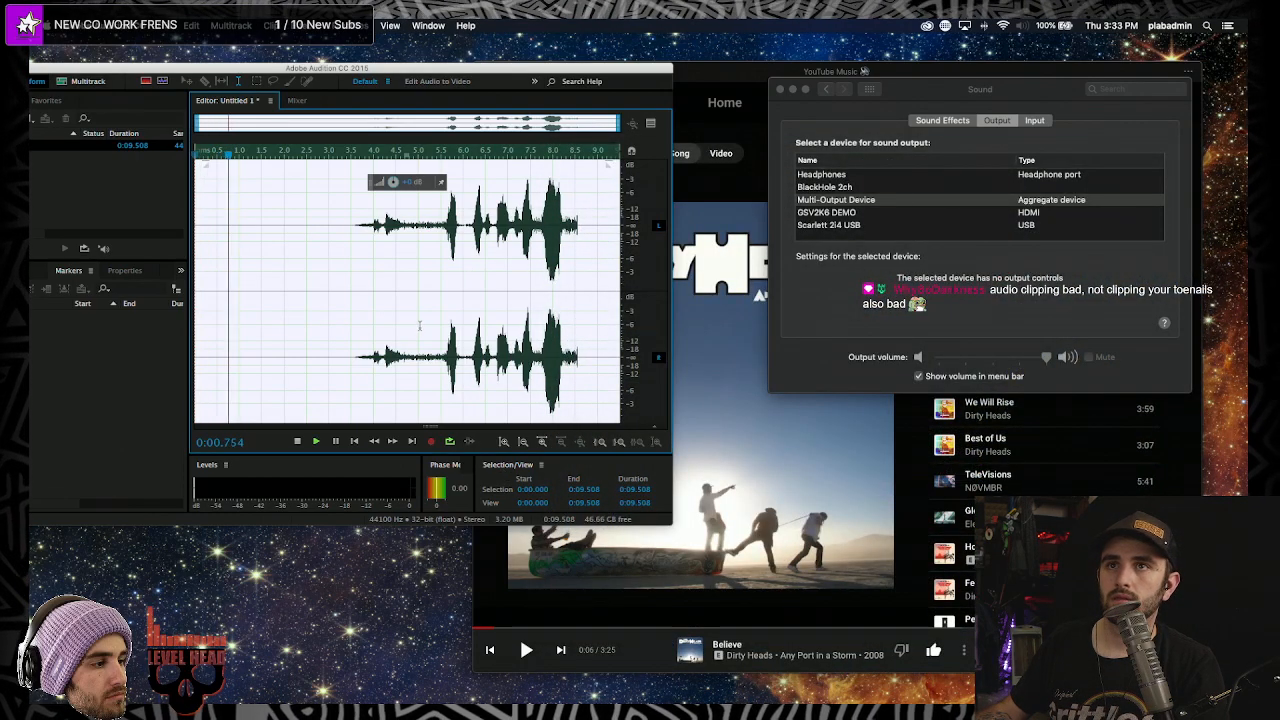
{"action": "left_click", "coordinate": [421, 263]}
{"action": "key", "text": "space"}
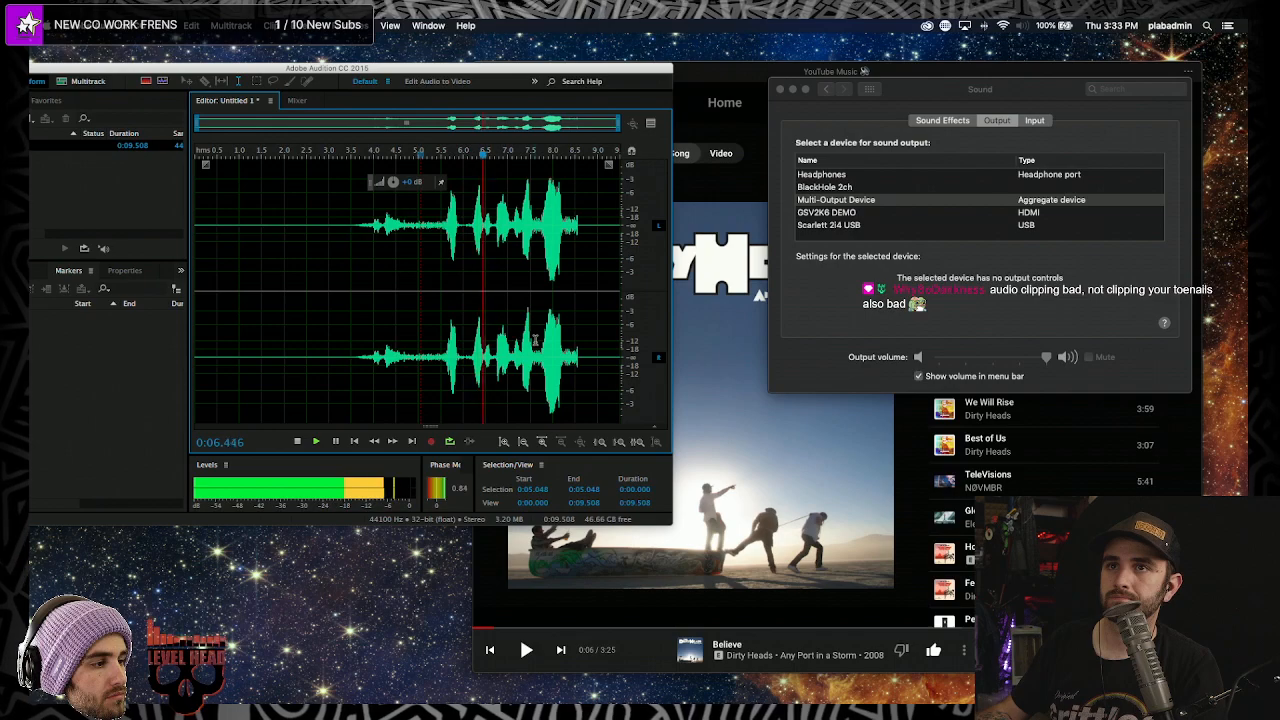
{"action": "key", "text": "space"}
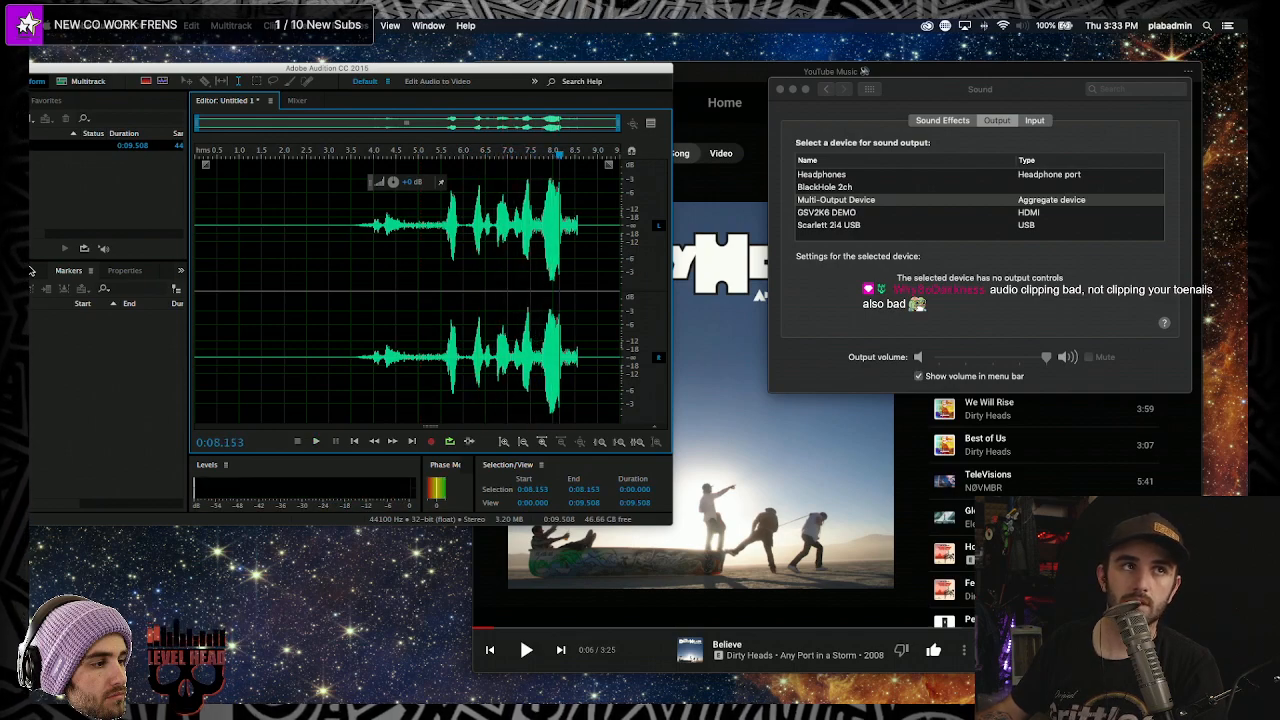
- Replay from about 5.5 seconds, then select the whole waveform
{"action": "left_click", "coordinate": [440, 297]}
{"action": "key", "text": "space"}
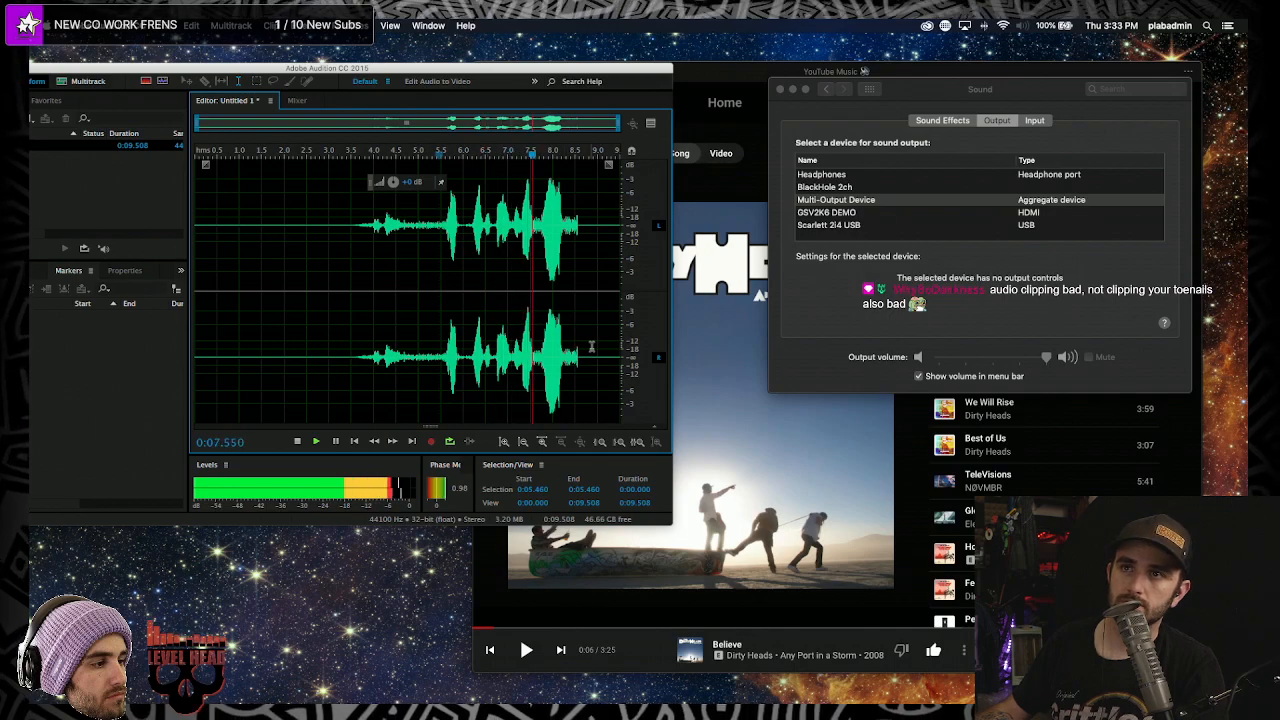
{"action": "key", "text": "space"}
{"action": "left_click", "coordinate": [455, 322]}
{"action": "left_click_drag", "start_coordinate": [363, 322], "coordinate": [624, 322]}
{"action": "left_click", "coordinate": [419, 322]}
{"action": "left_click", "coordinate": [745, 113]}
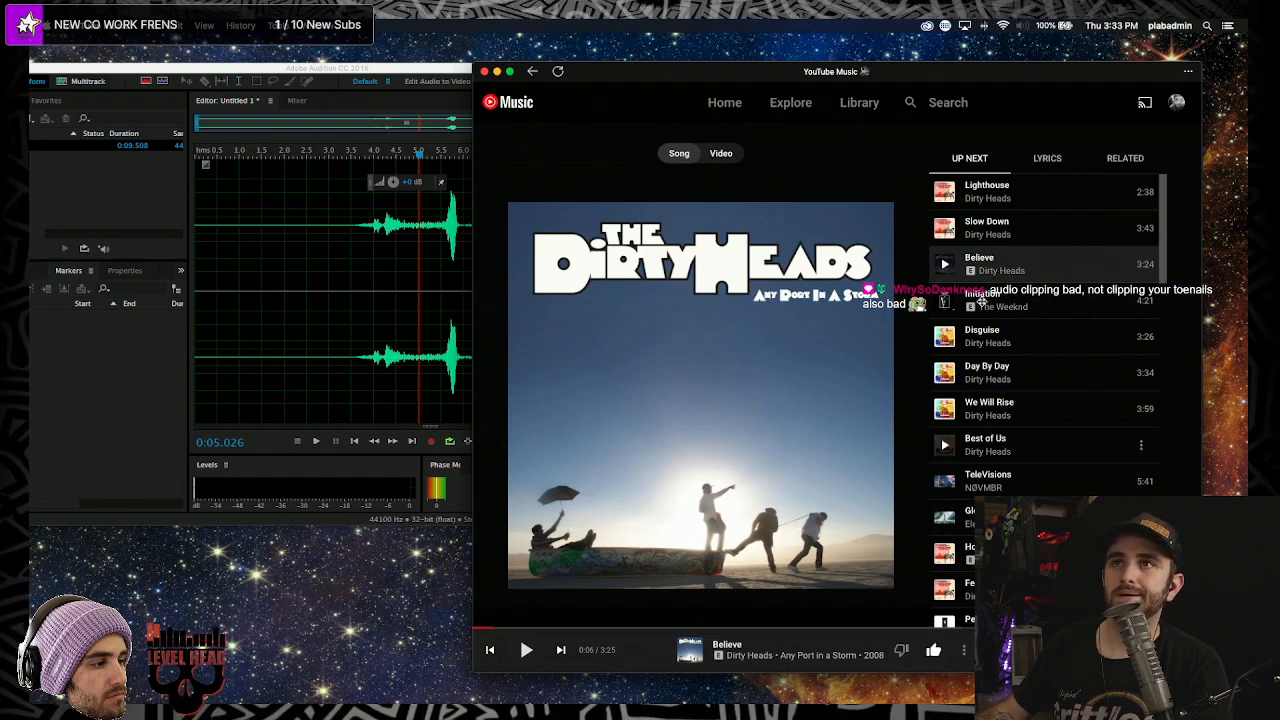
{"action": "left_click", "coordinate": [371, 214]}
{"action": "double_click", "coordinate": [371, 214]}
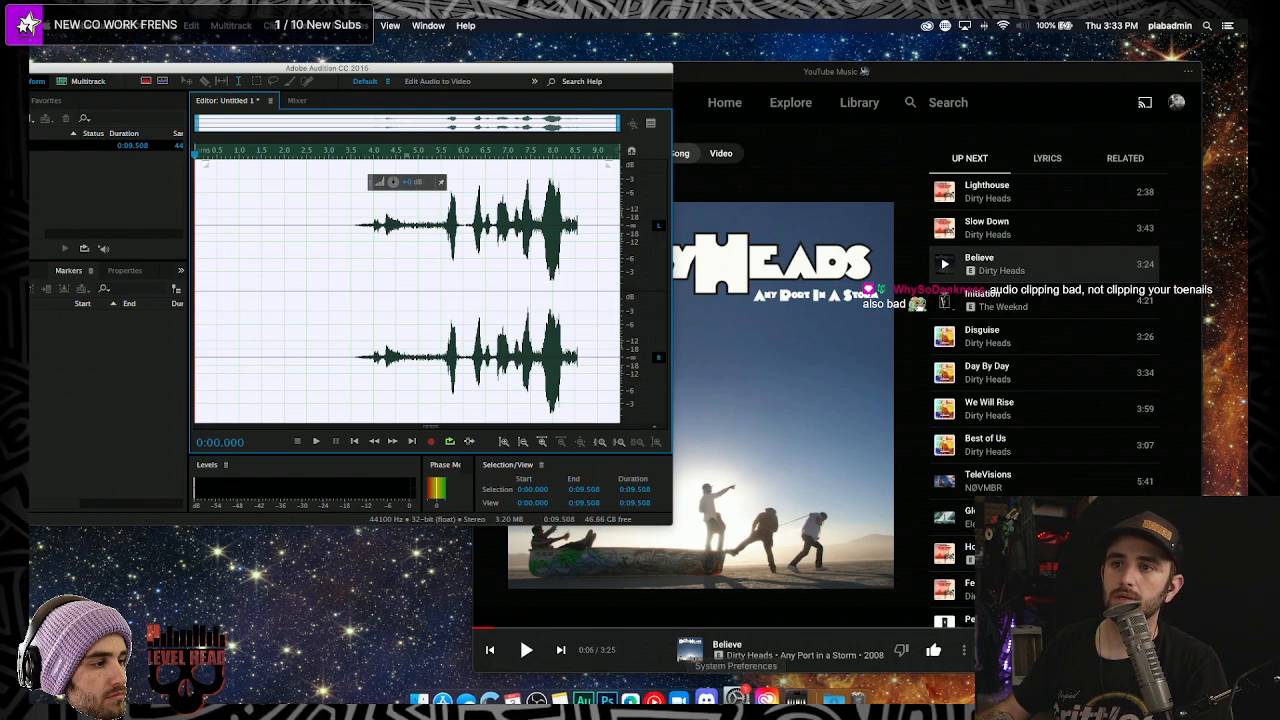
{"action": "left_click", "coordinate": [559, 685]}
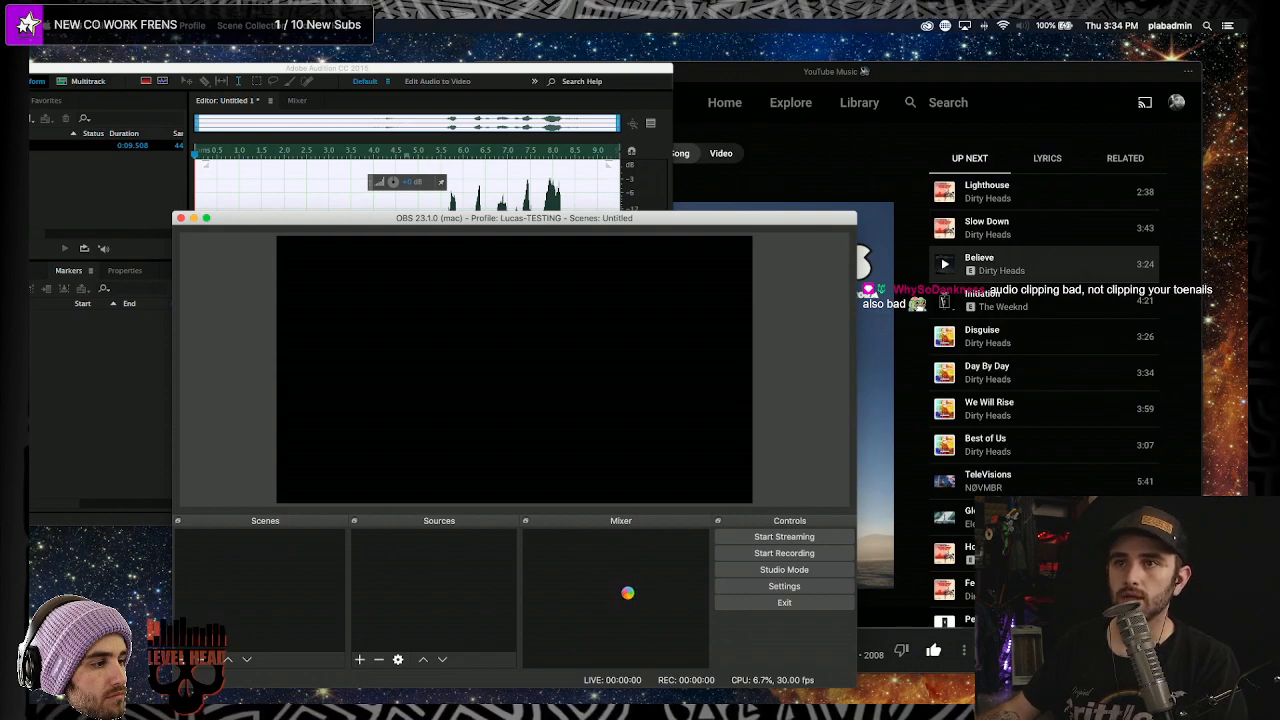
- Move the OBS Studio window up and to the left
{"action": "left_click_drag", "start_coordinate": [769, 227], "coordinate": [705, 217]}
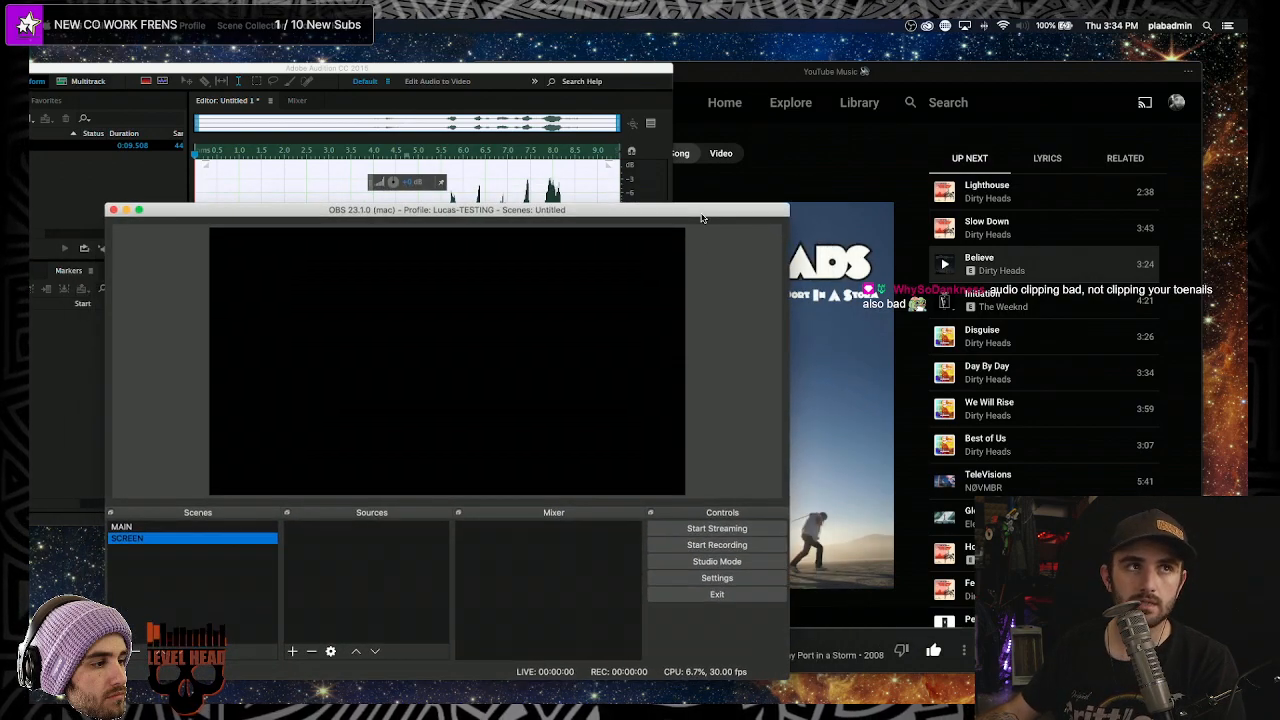
- In OBS Audio settings, set the Mic/Auxiliary Audio Device to Scarlett 2i4 USB
{"action": "left_click", "coordinate": [745, 579]}
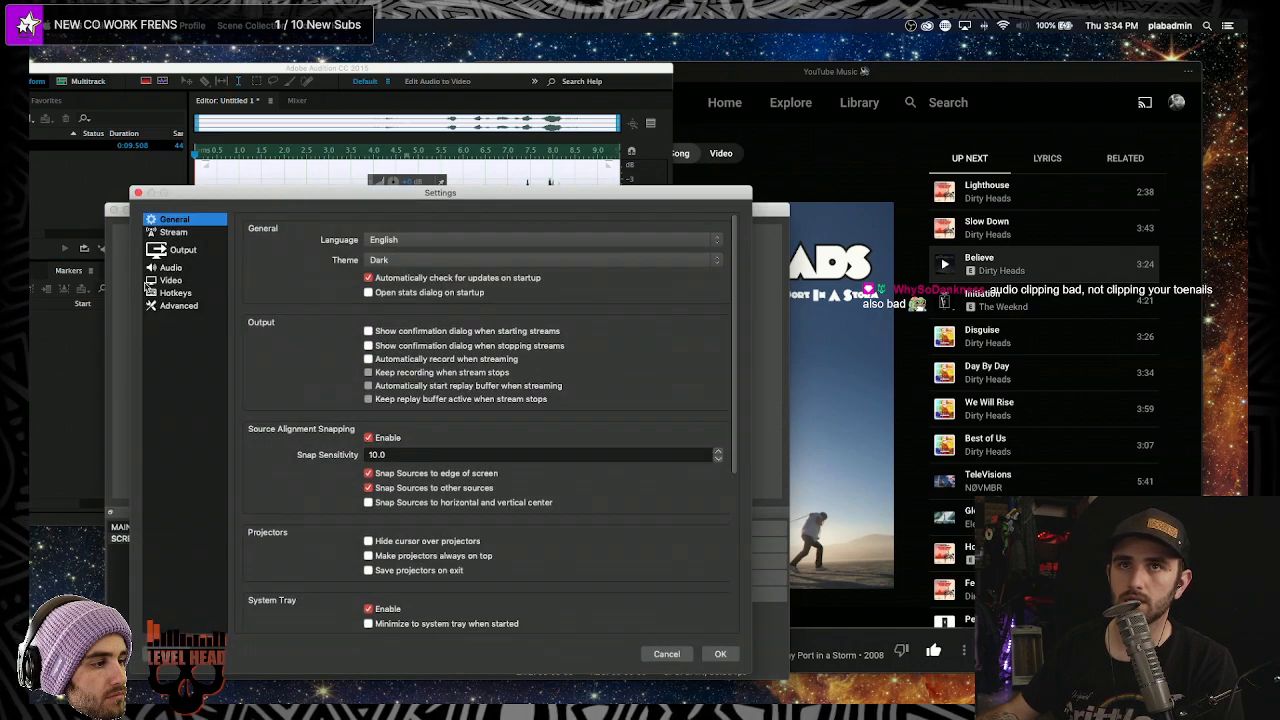
{"action": "left_click", "coordinate": [190, 268]}
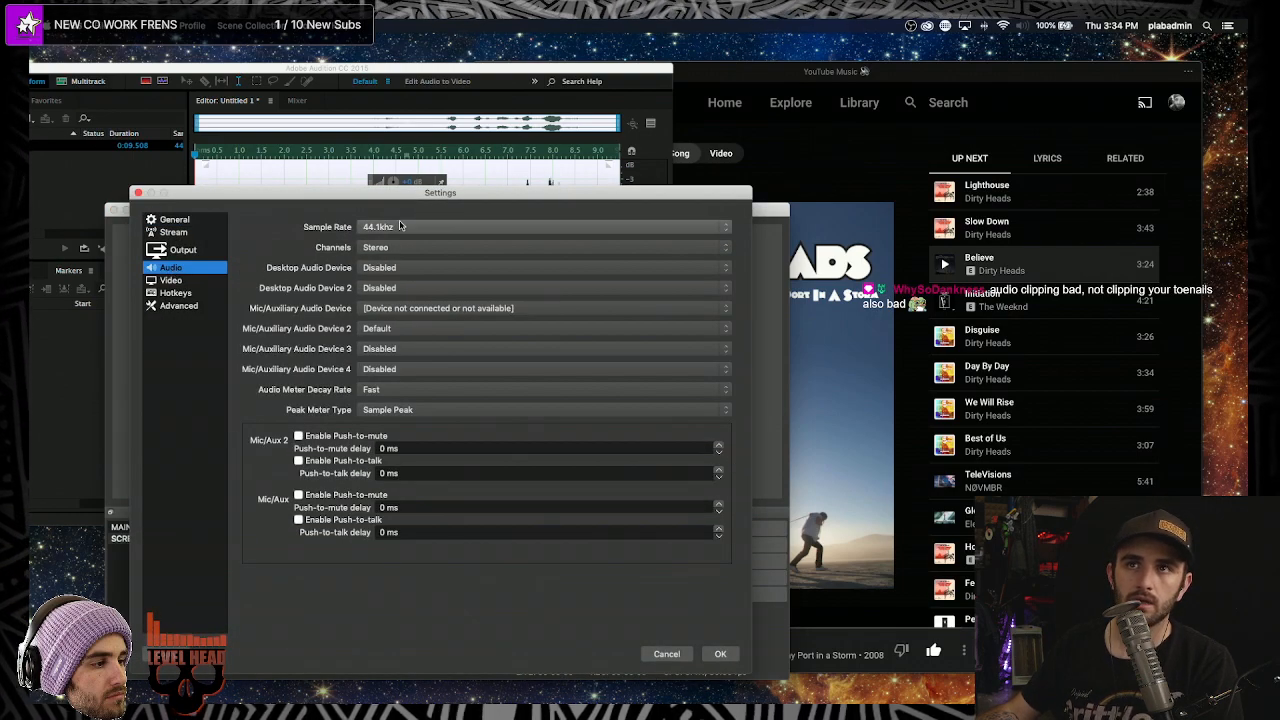
{"action": "left_click", "coordinate": [374, 309]}
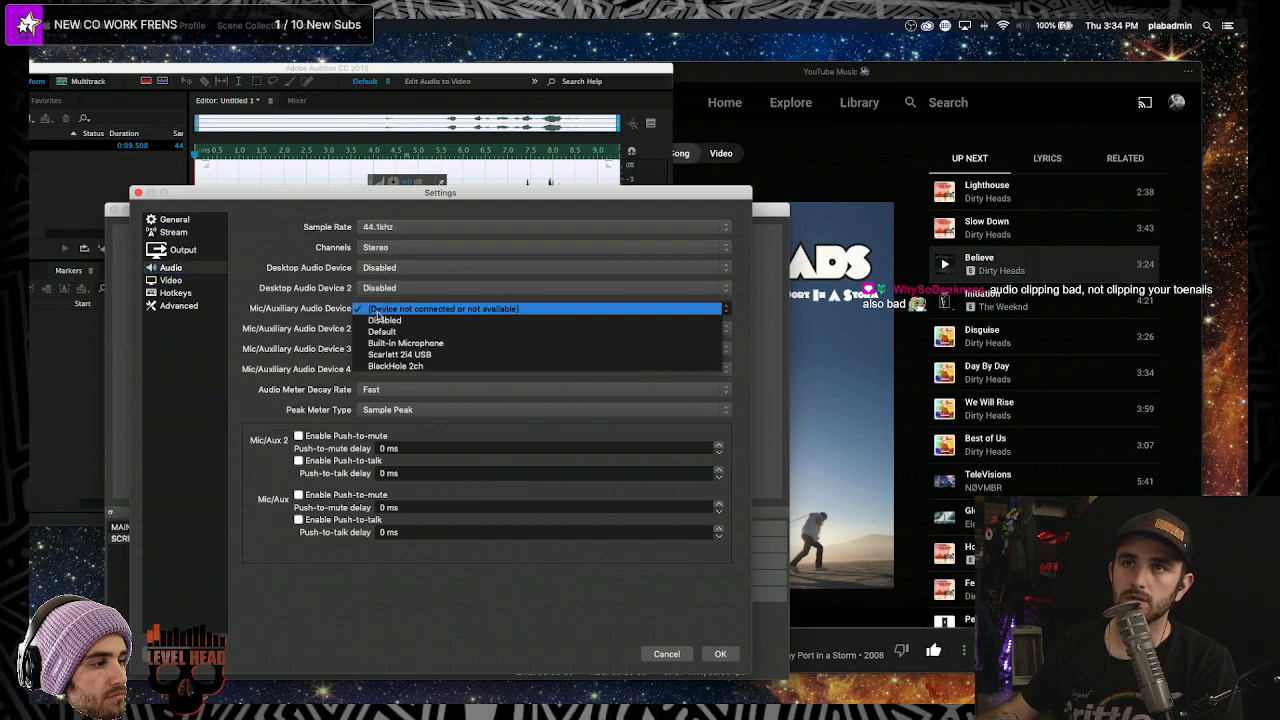
{"action": "left_click", "coordinate": [400, 366]}
{"action": "left_click", "coordinate": [402, 310]}
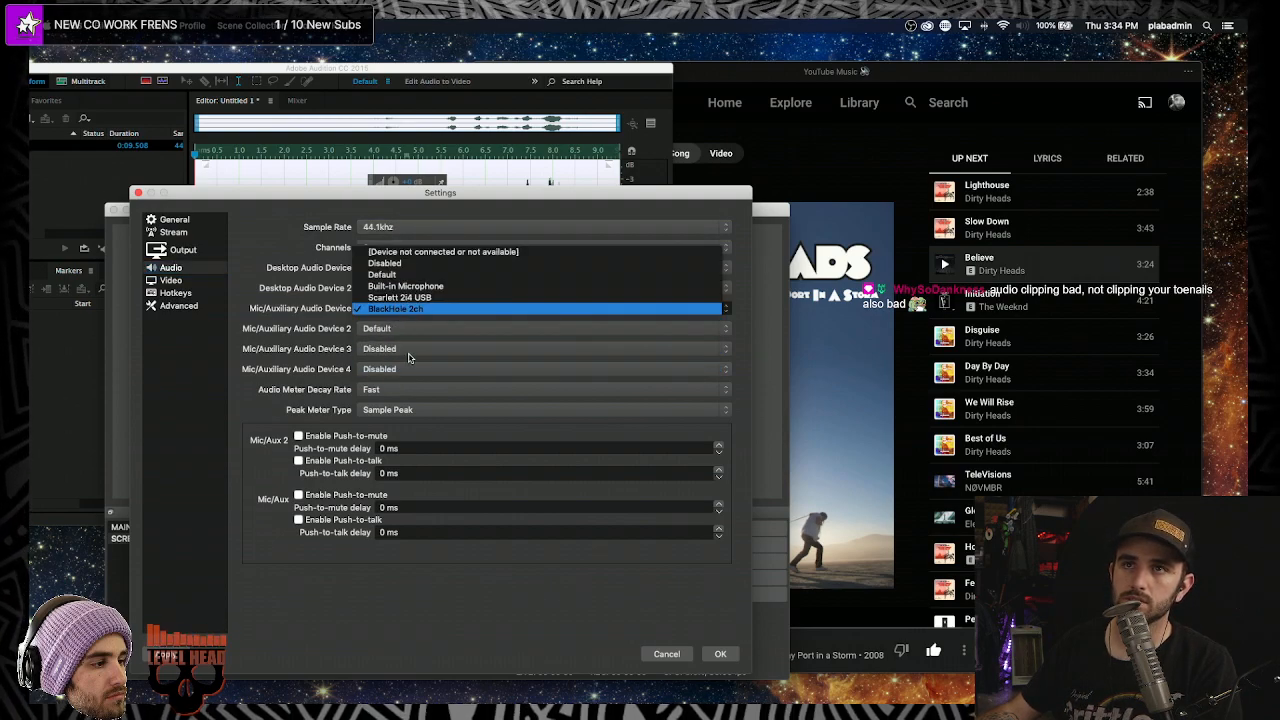
{"action": "left_click", "coordinate": [405, 297]}
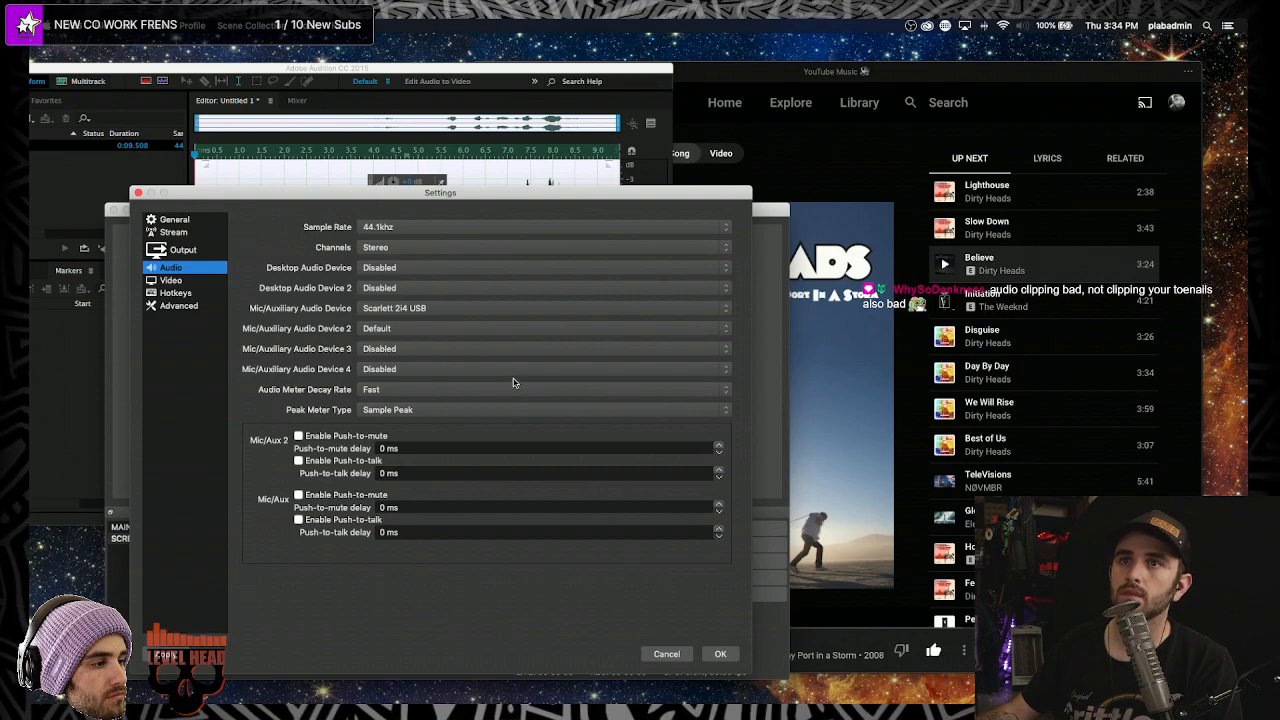
- Review the Desktop Audio device options and leave Desktop Audio disabled
{"action": "left_click", "coordinate": [390, 268]}
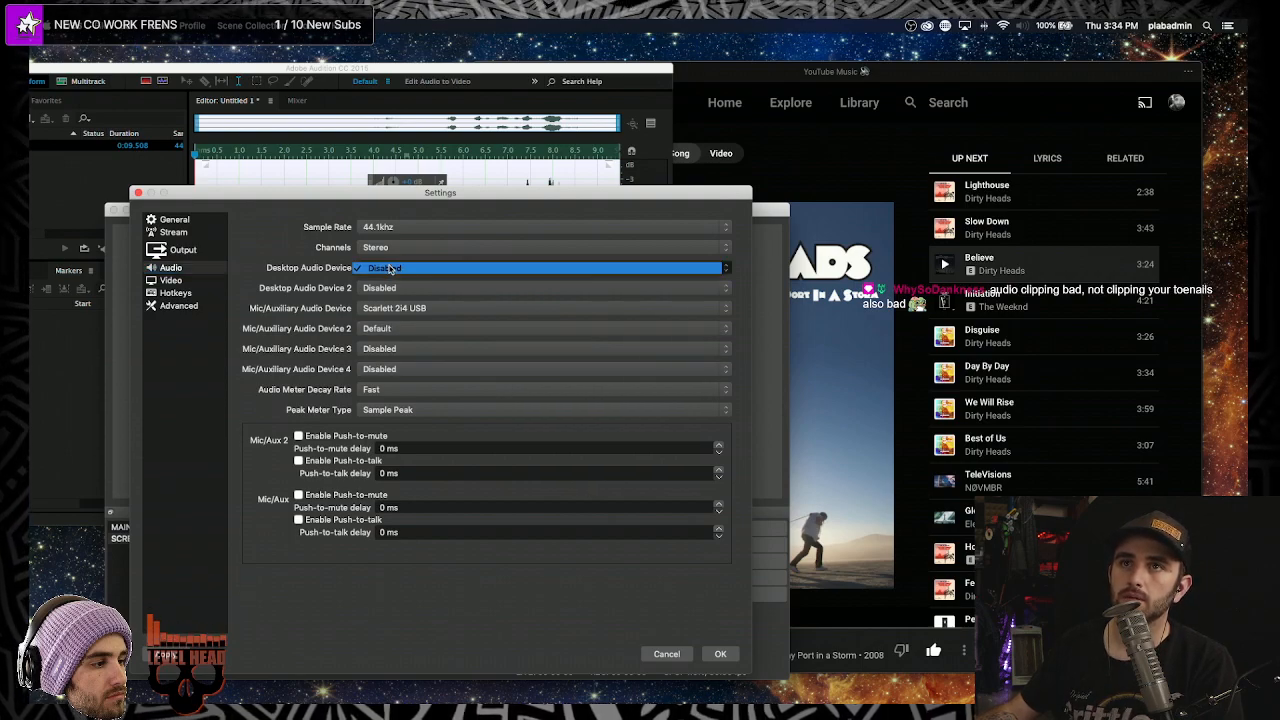
{"action": "left_click", "coordinate": [393, 288]}
{"action": "left_click", "coordinate": [385, 287]}
{"action": "left_click", "coordinate": [376, 270]}
{"action": "left_click", "coordinate": [376, 270]}
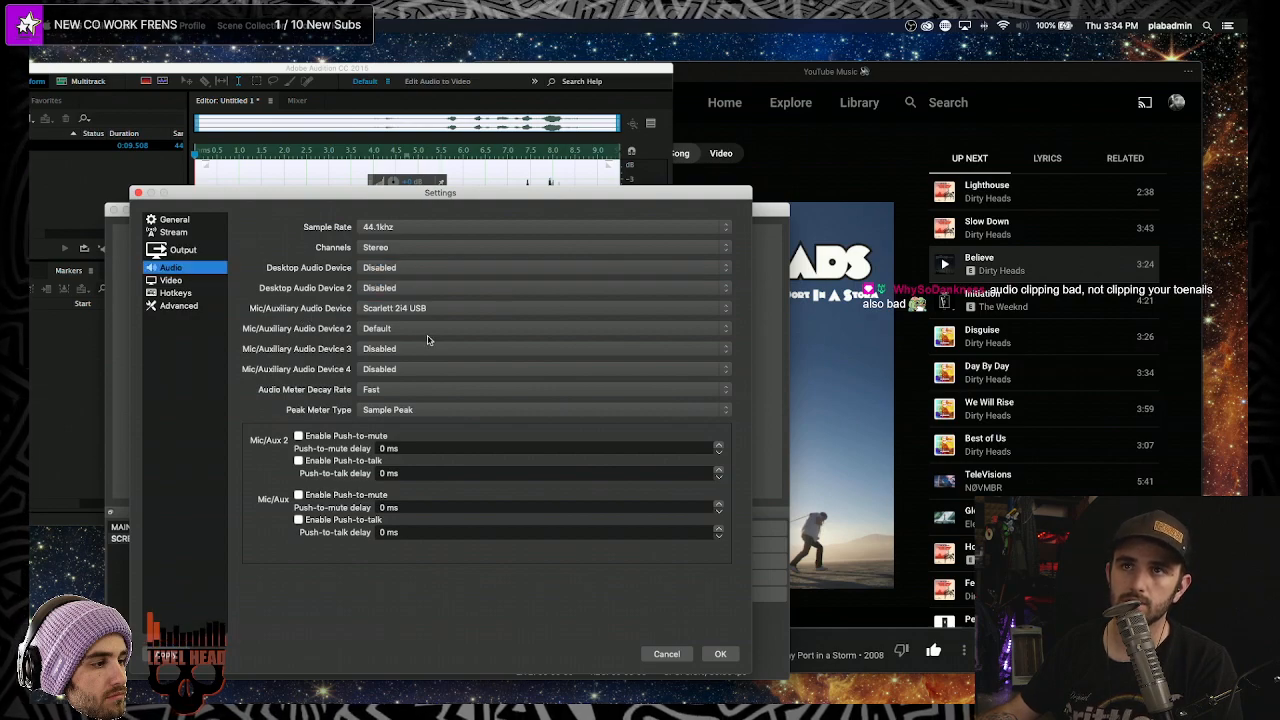
- Set Mic/Auxiliary Audio Device 2 to BlackHole 2ch and apply the settings
{"action": "left_click", "coordinate": [401, 330]}
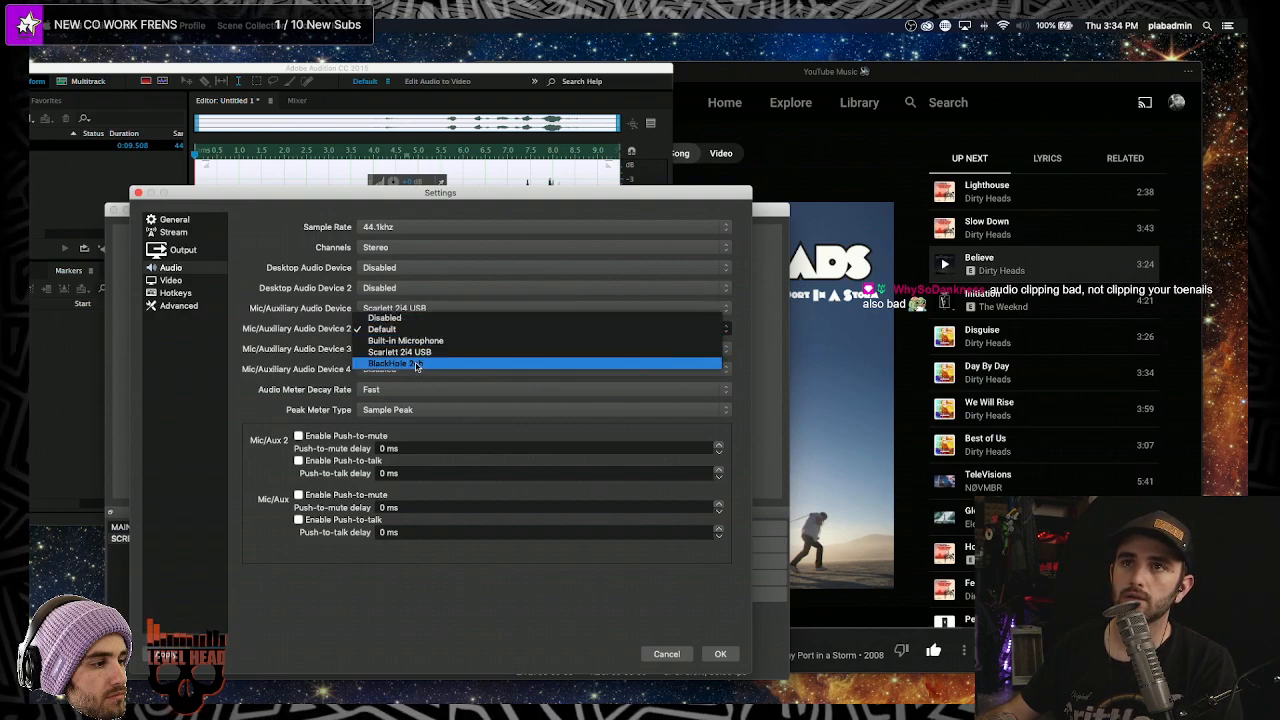
{"action": "left_click", "coordinate": [413, 365]}
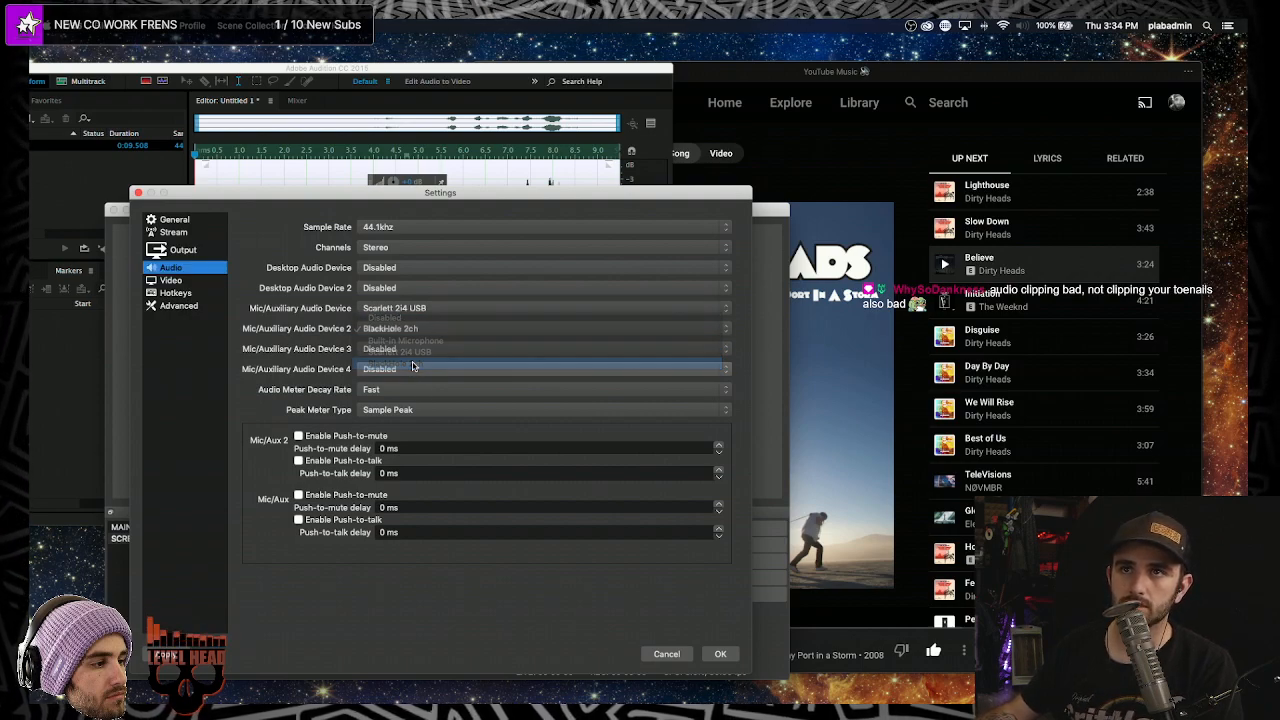
{"action": "left_click", "coordinate": [720, 655]}
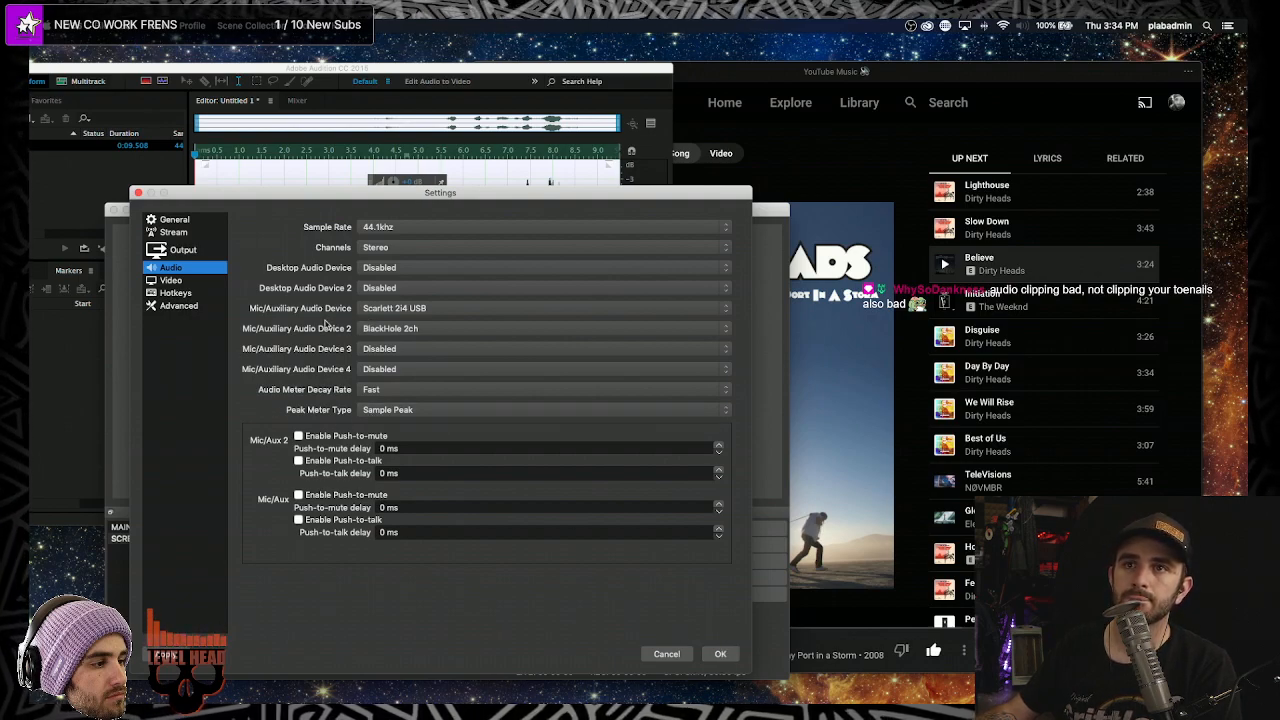
{"action": "left_click", "coordinate": [714, 656]}
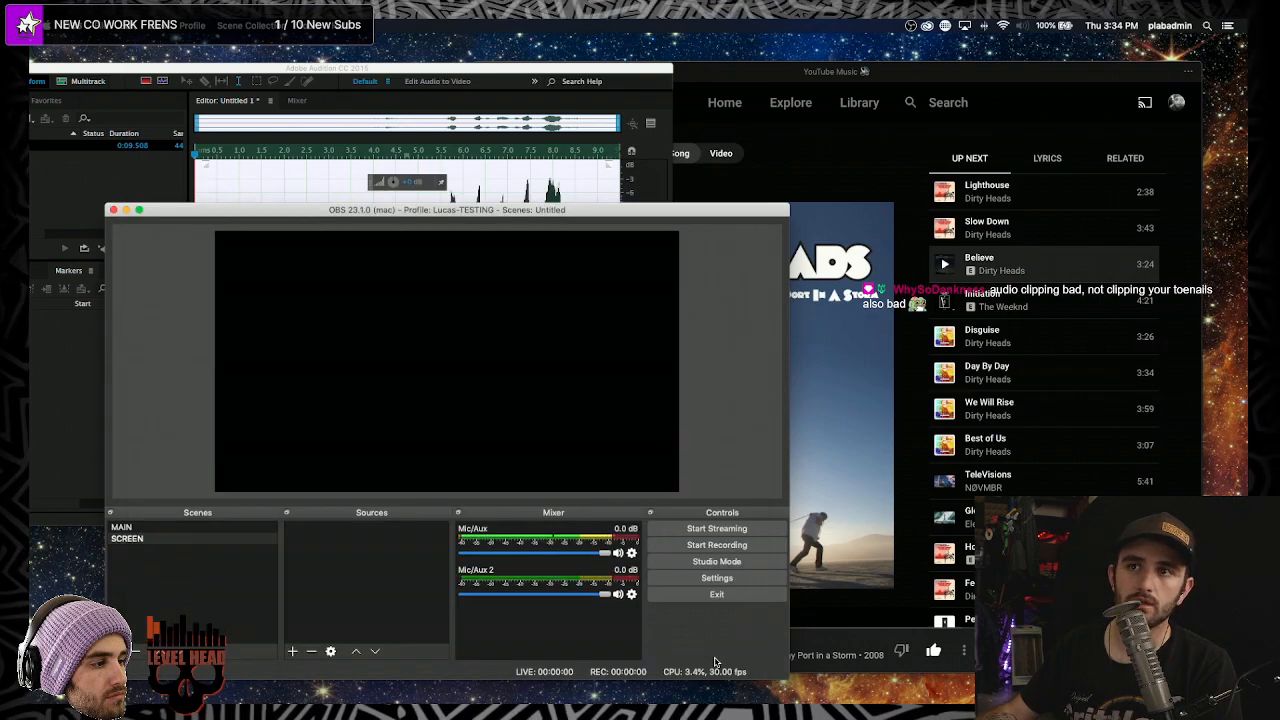
- Enable Downmix to Mono for Mic/Aux in Advanced Audio Properties
{"action": "left_click", "coordinate": [631, 553]}
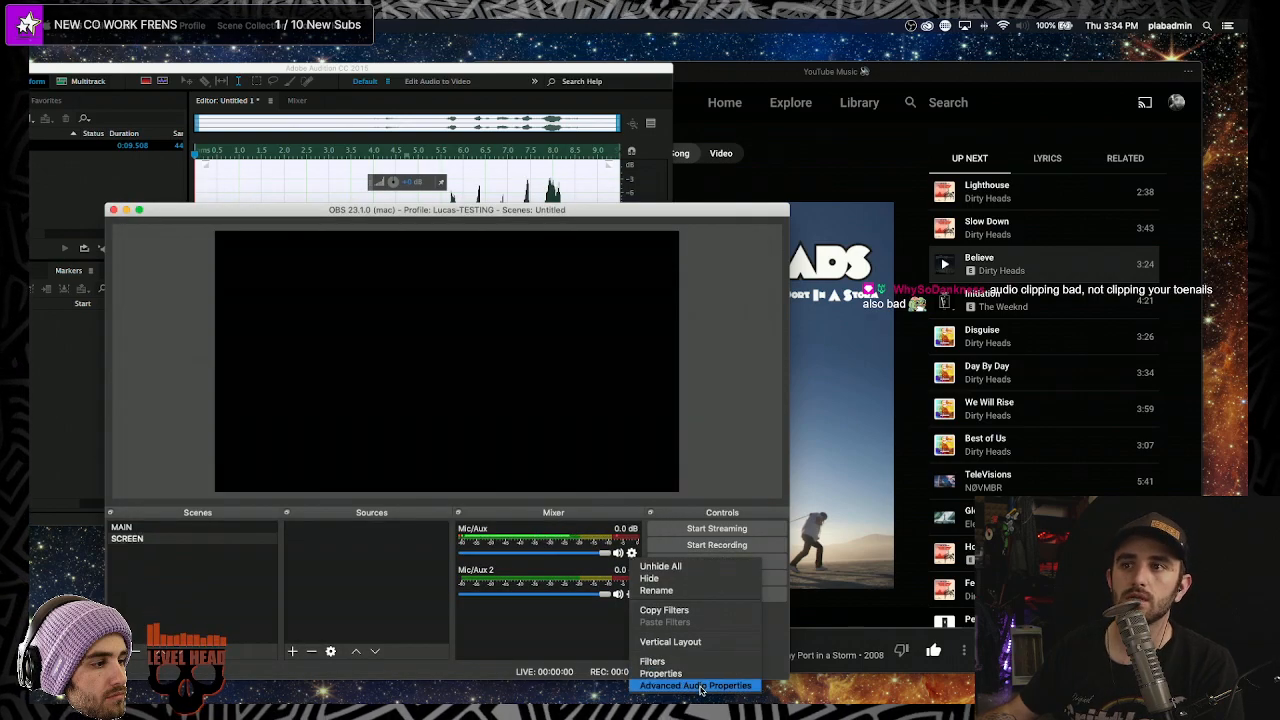
{"action": "left_click", "coordinate": [701, 686]}
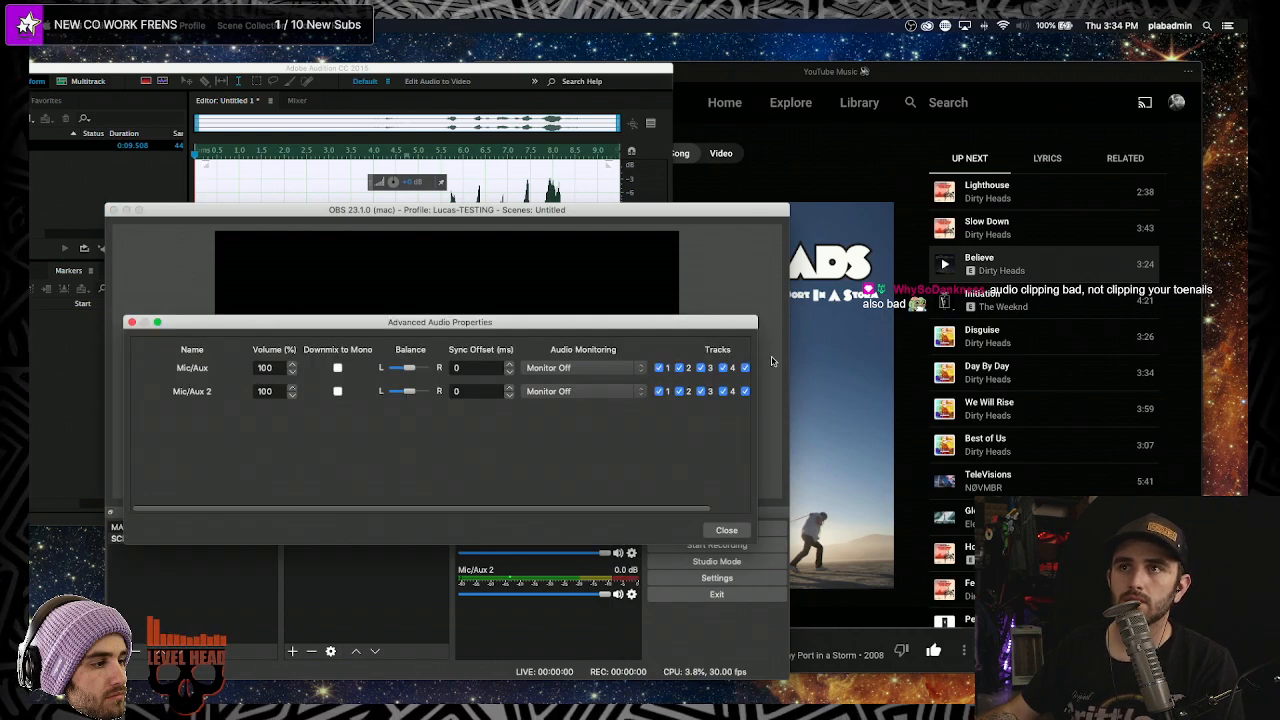
{"action": "key", "text": "Escape"}
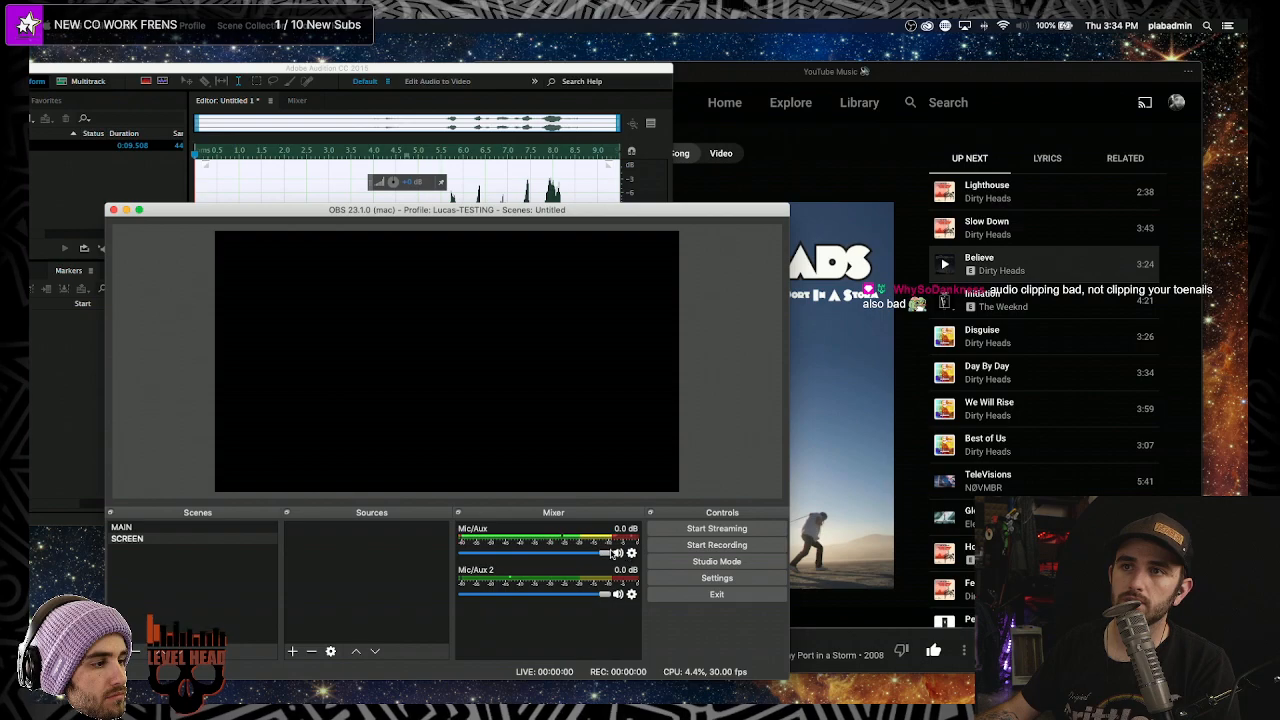
{"action": "left_click", "coordinate": [634, 555]}
{"action": "left_click", "coordinate": [681, 682]}
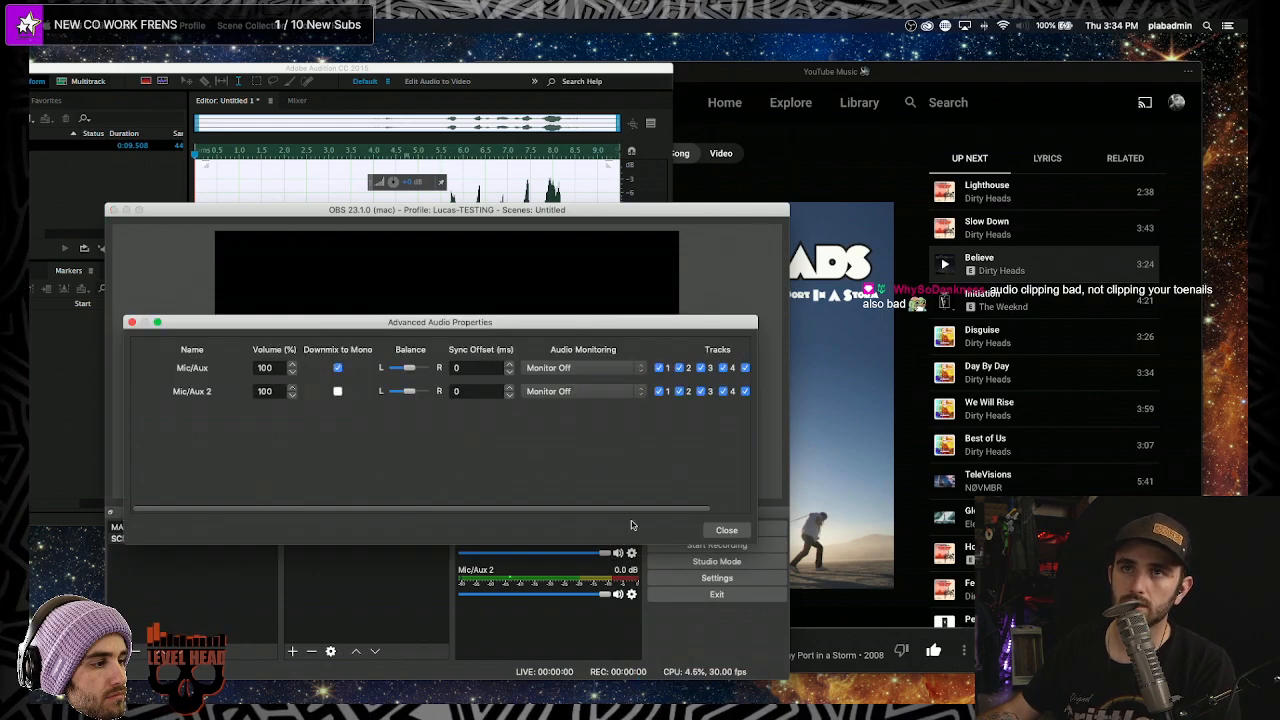
{"action": "left_click", "coordinate": [726, 530]}
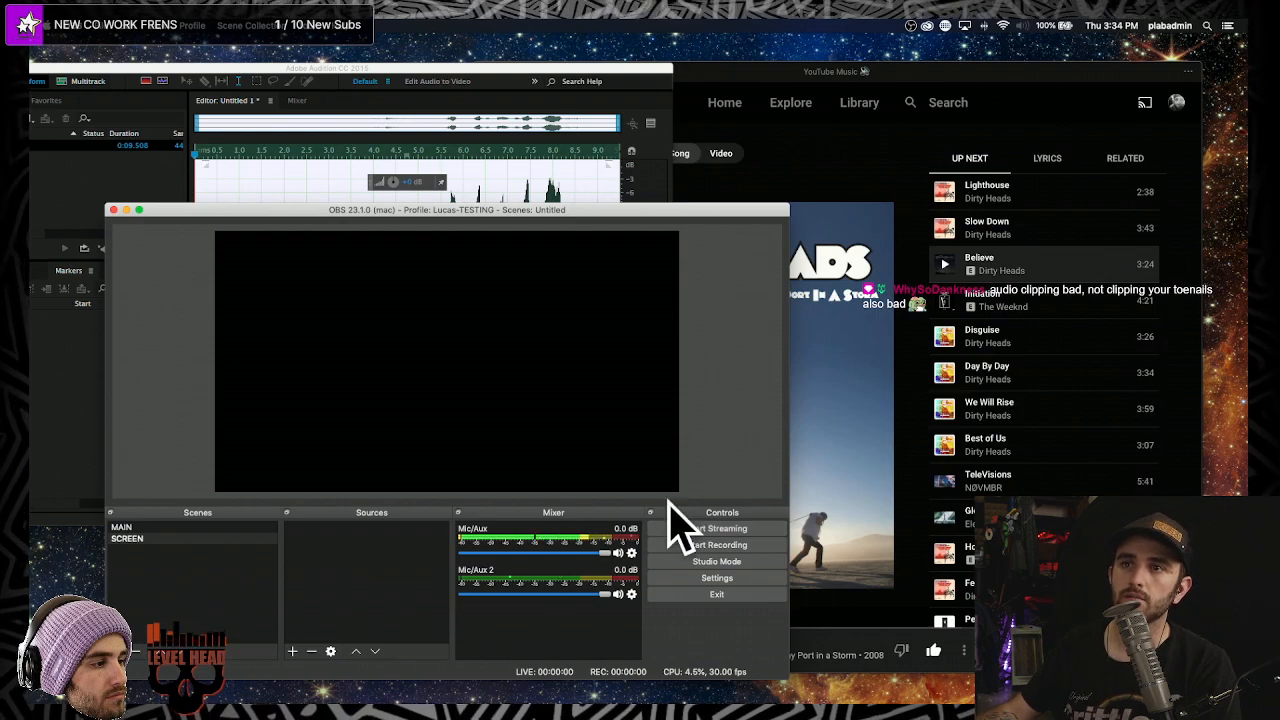
- Shrink the YouTube Music window beside the OBS mixer and pause "Believe"
{"action": "left_click", "coordinate": [937, 78]}
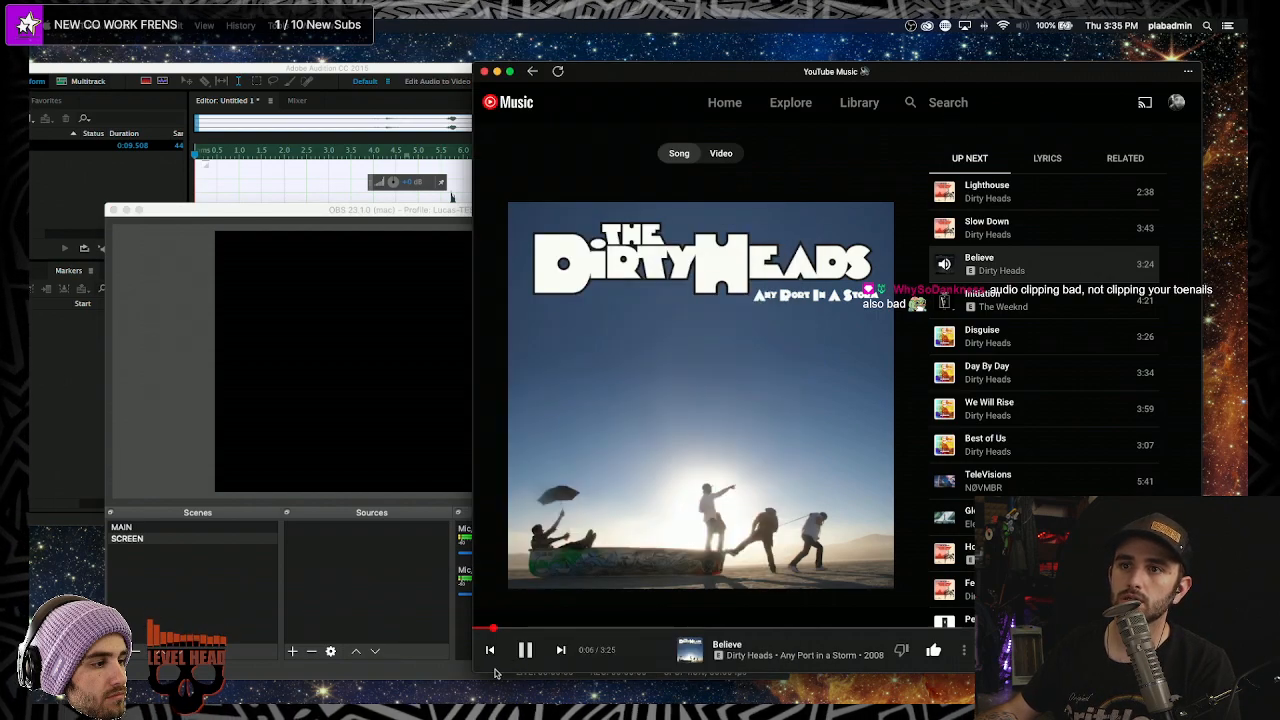
{"action": "left_click_drag", "start_coordinate": [479, 672], "coordinate": [660, 528]}
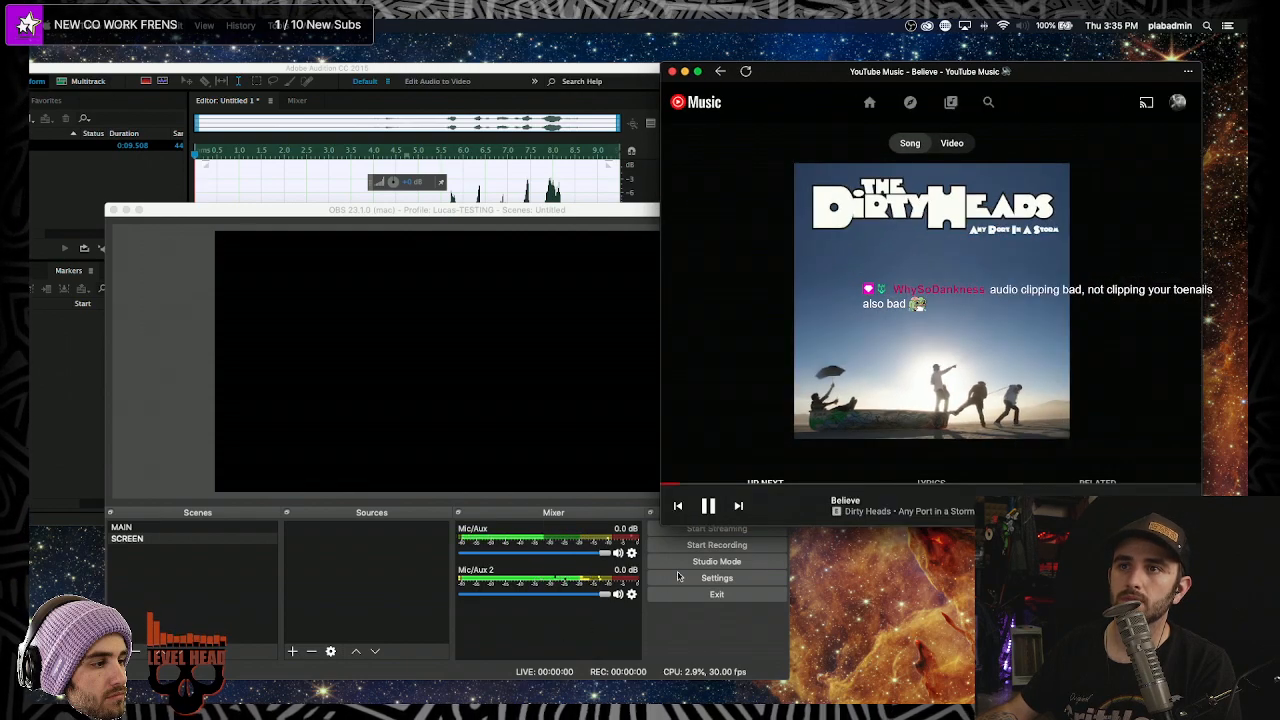
{"action": "left_click", "coordinate": [706, 504]}
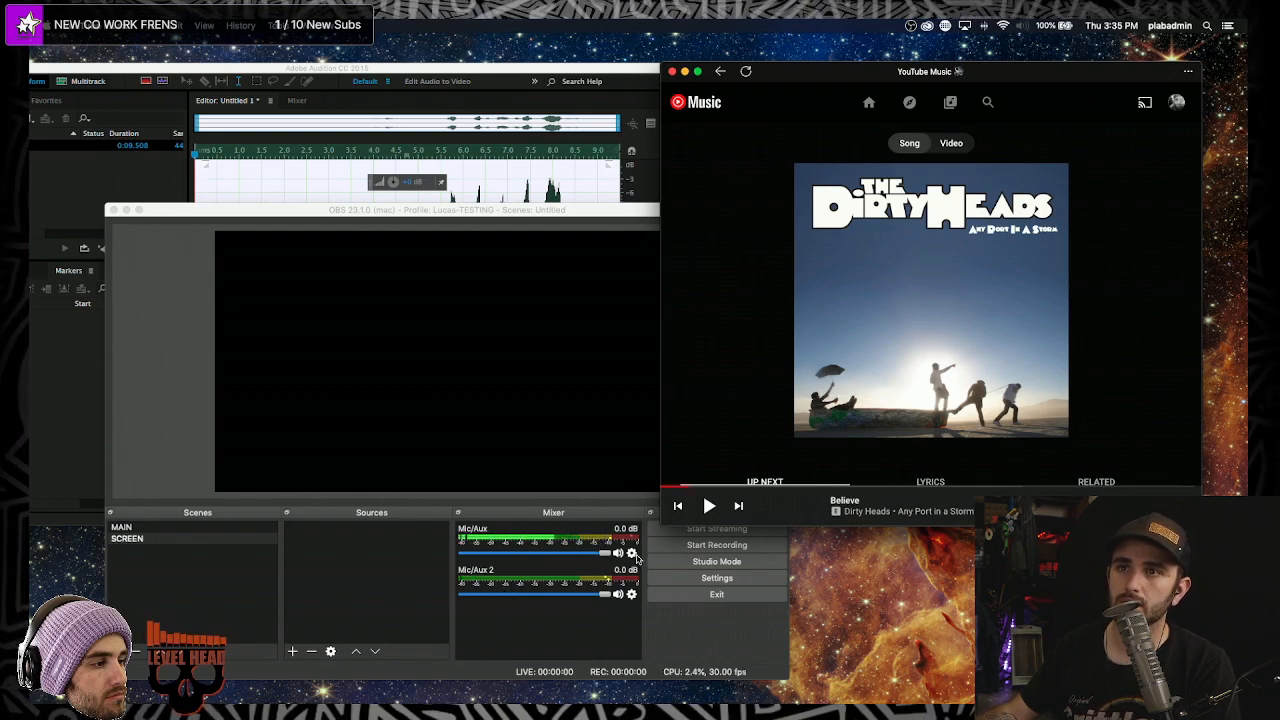
- Rename the Mic/Aux mixer source to MY MIC
{"action": "left_click", "coordinate": [631, 552]}
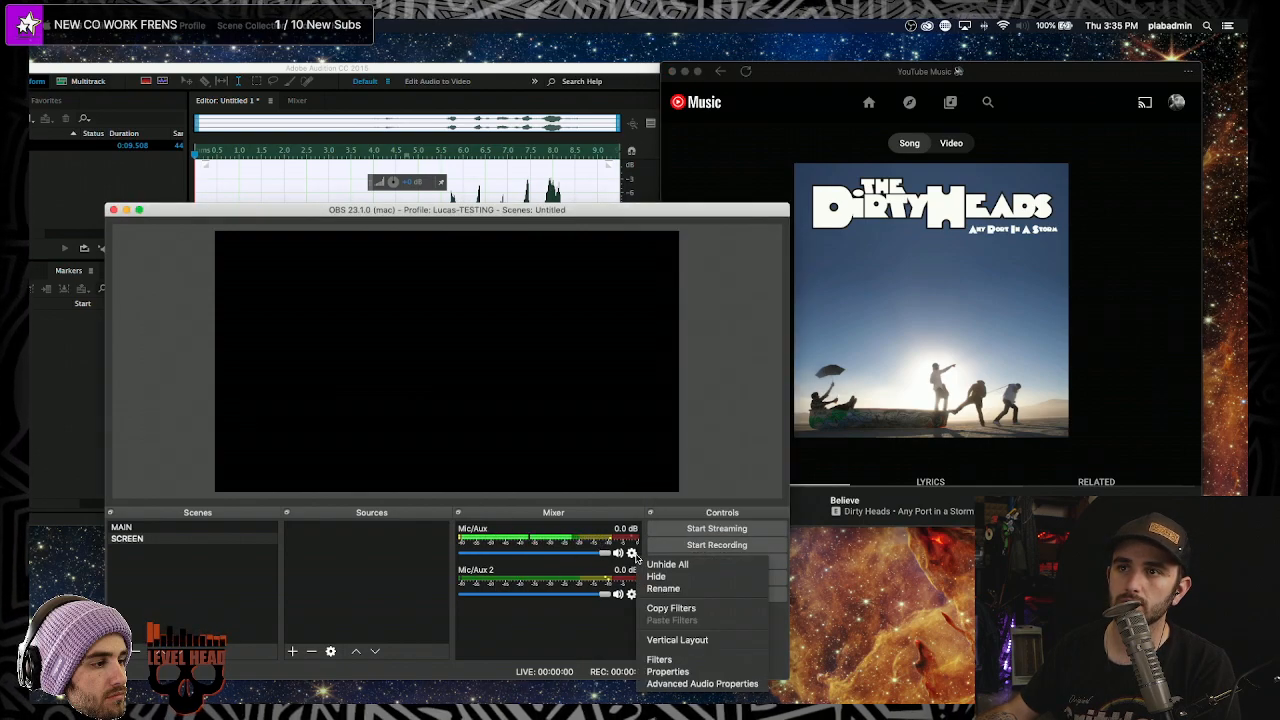
{"action": "left_click", "coordinate": [690, 588]}
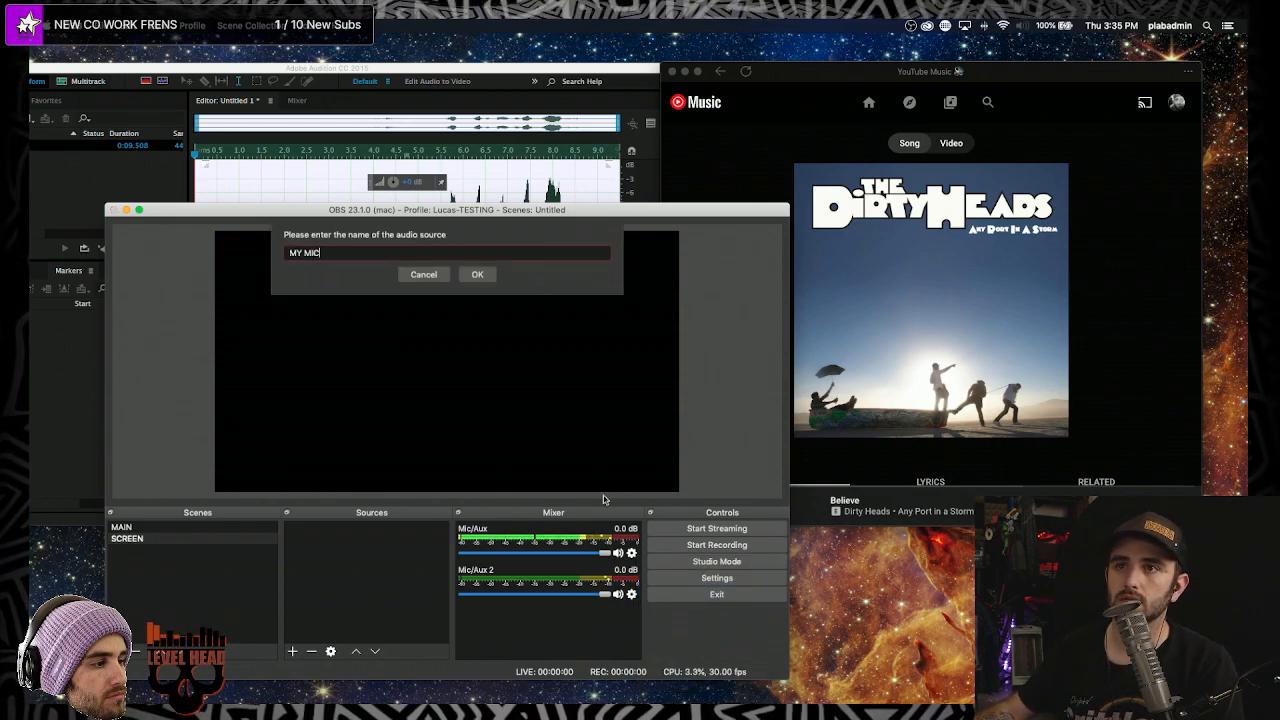
{"action": "left_click", "coordinate": [477, 274]}
- Rename the Mic/Aux 2 mixer source to MUSIC
{"action": "left_click", "coordinate": [632, 594]}
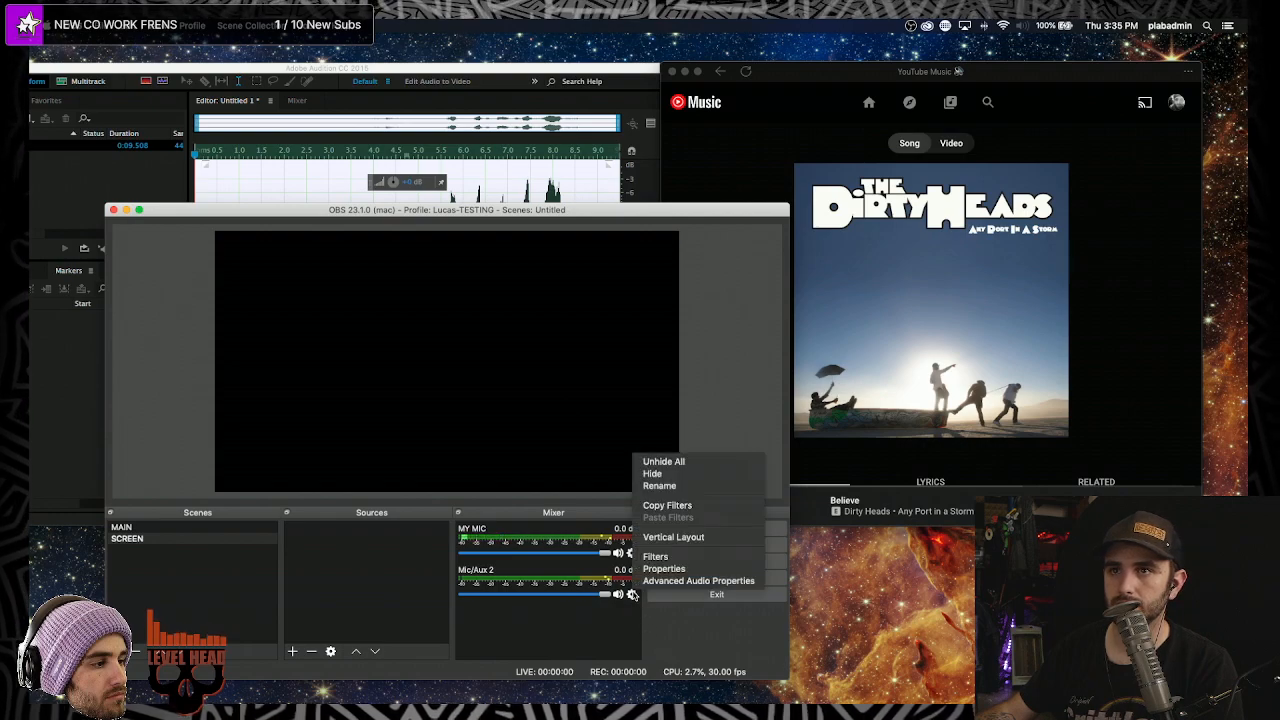
{"action": "left_click", "coordinate": [662, 485]}
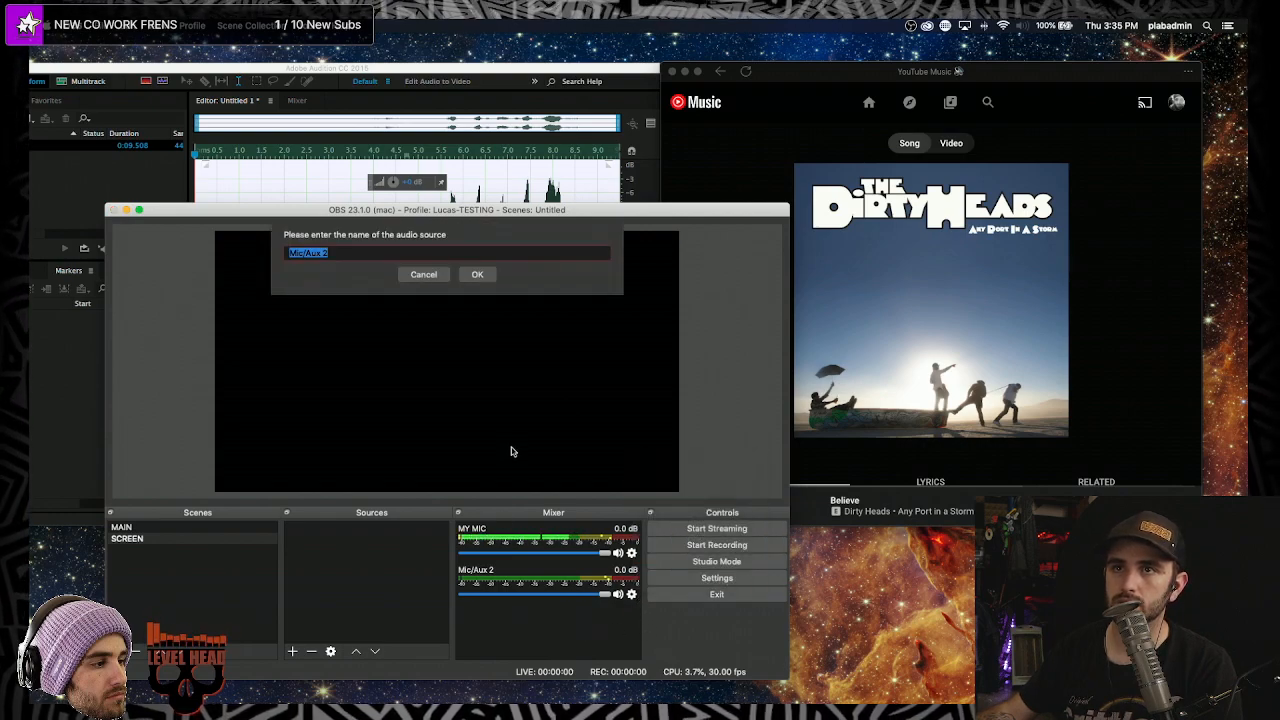
{"action": "type", "text": "MUSIC"}
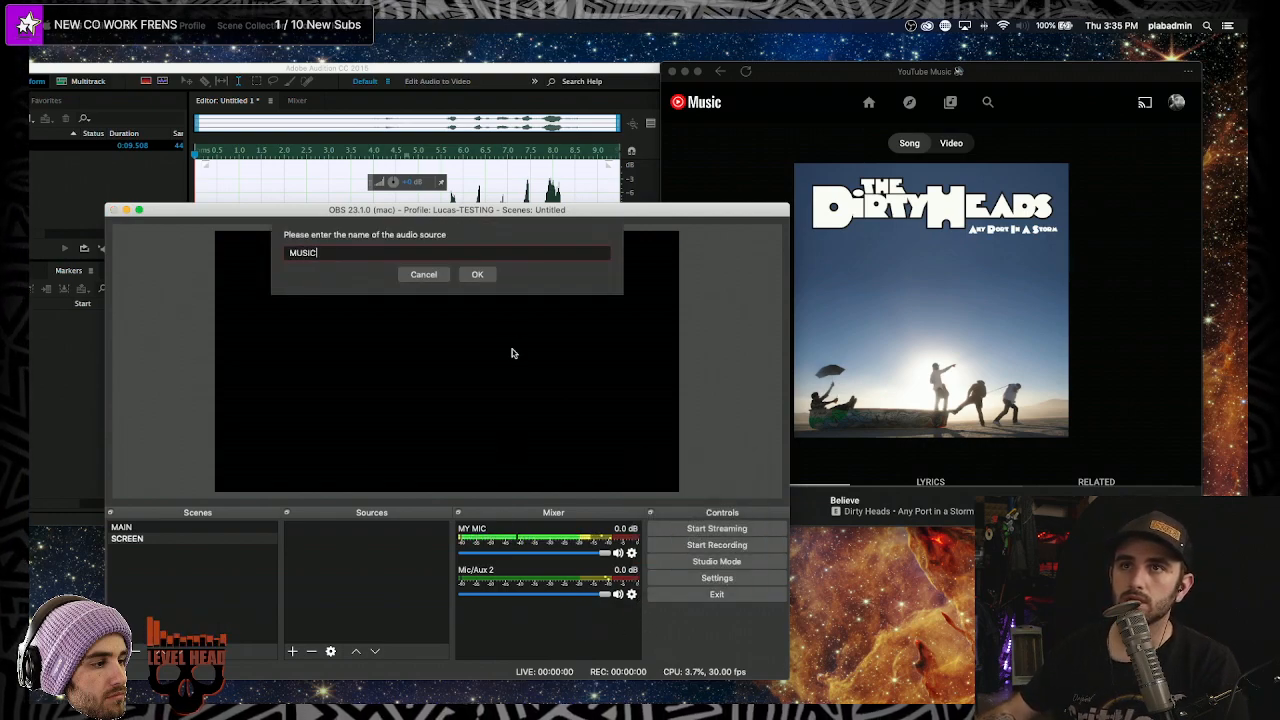
{"action": "left_click", "coordinate": [475, 274]}
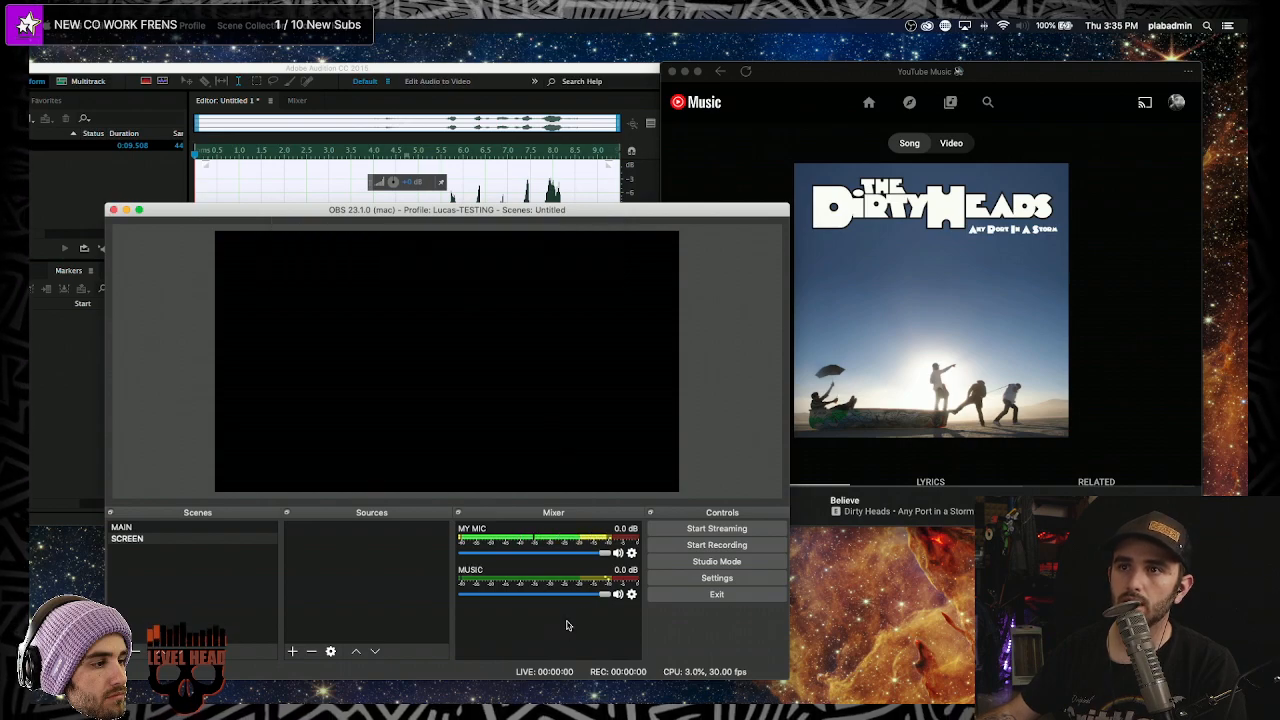
- Check the OBS Audio settings page, then cancel without changes
{"action": "left_click", "coordinate": [716, 580]}
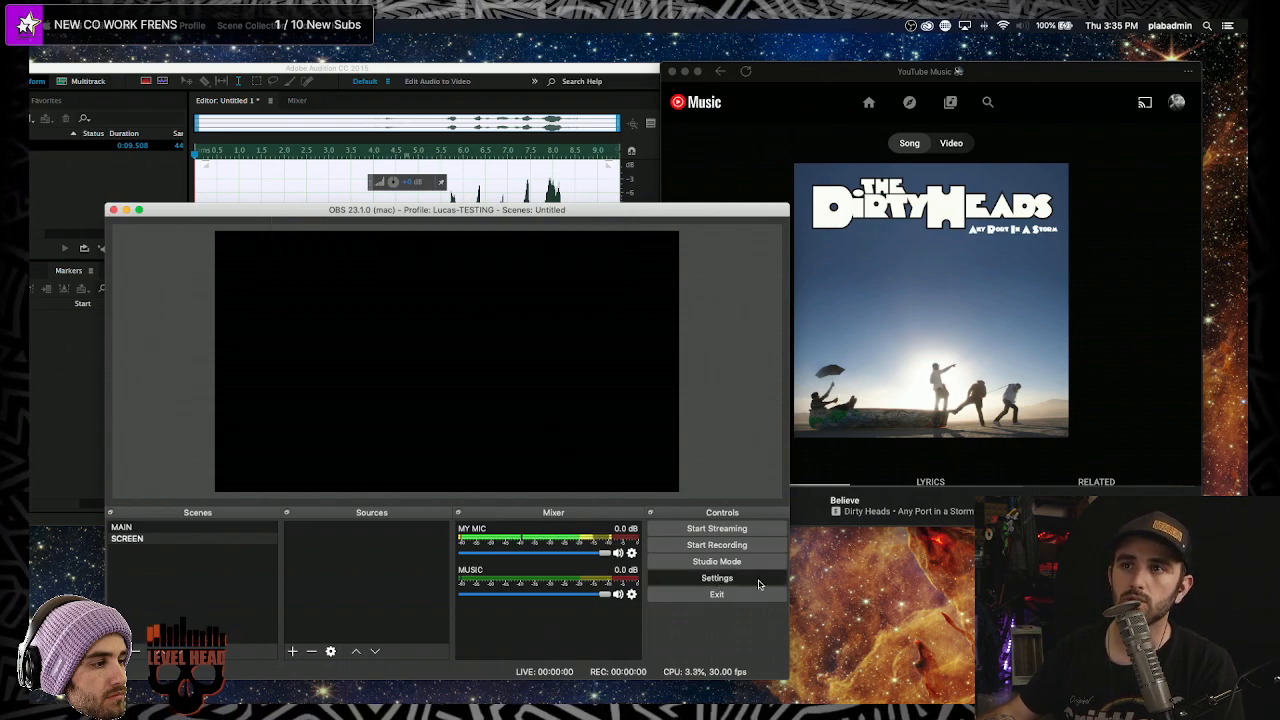
{"action": "left_click", "coordinate": [170, 268]}
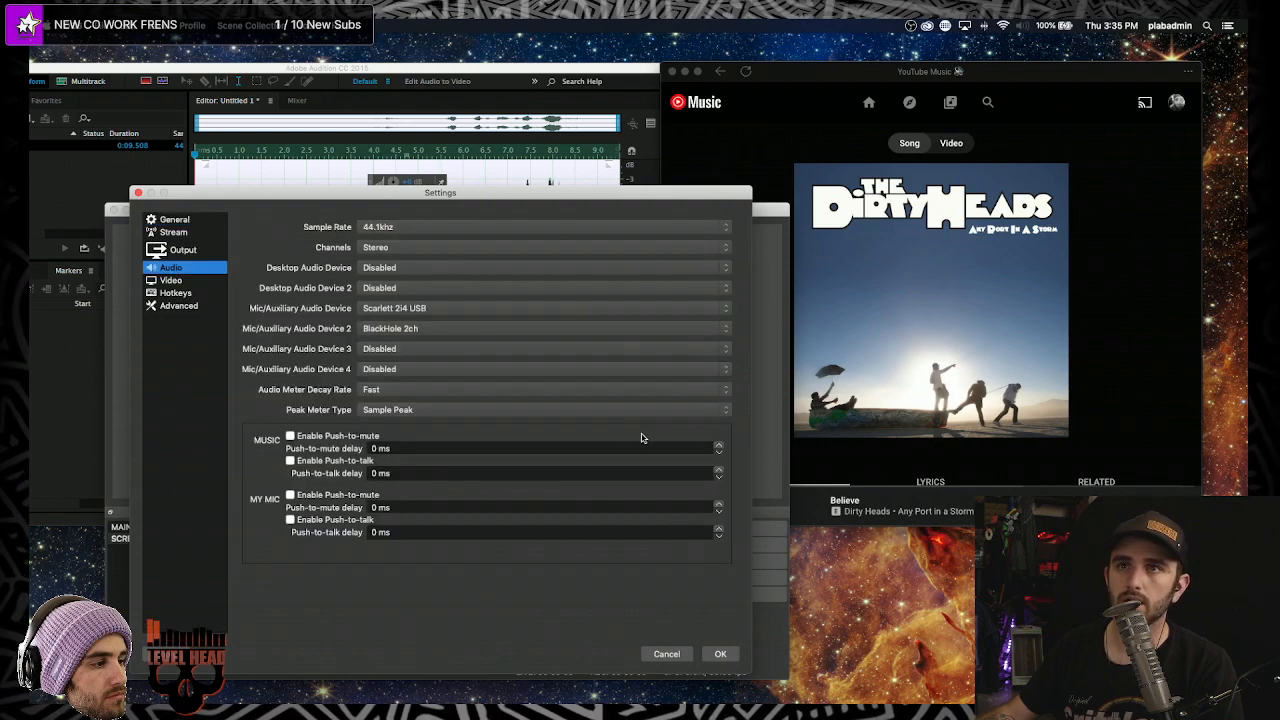
{"action": "left_click", "coordinate": [648, 654]}
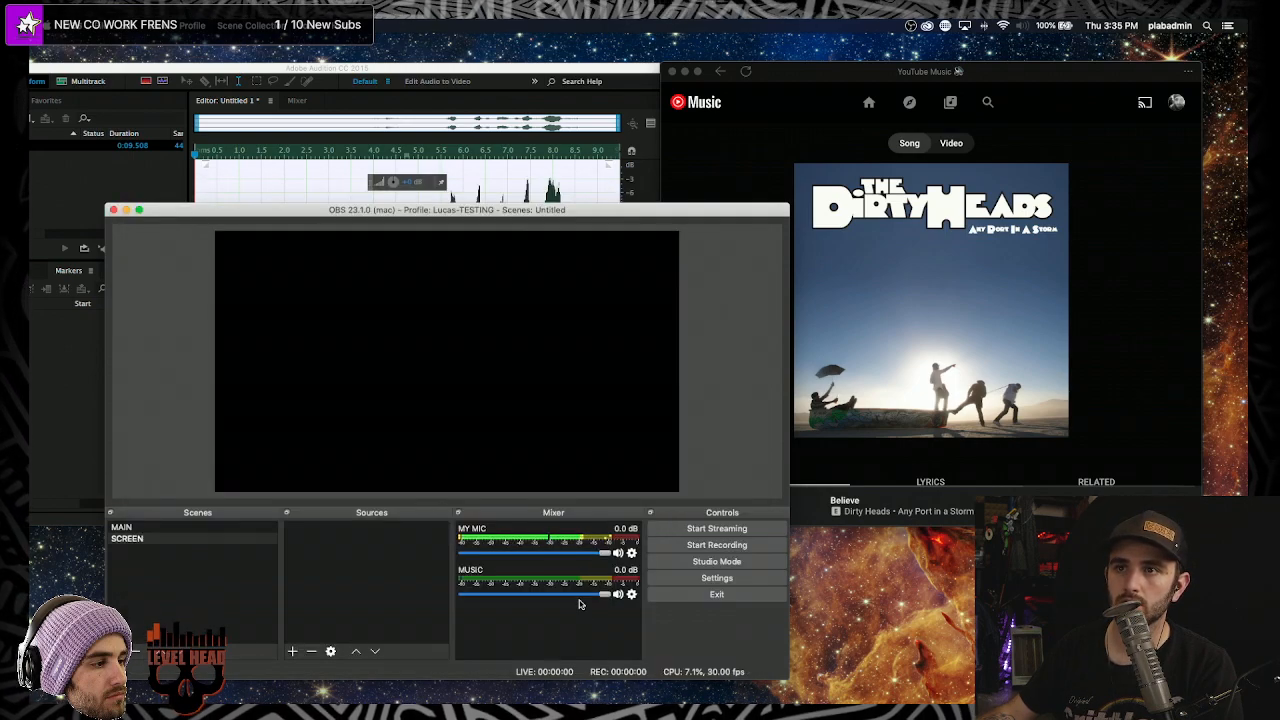
- Open Advanced Audio Properties from the MUSIC source to view its track assignments
{"action": "left_click", "coordinate": [631, 594]}
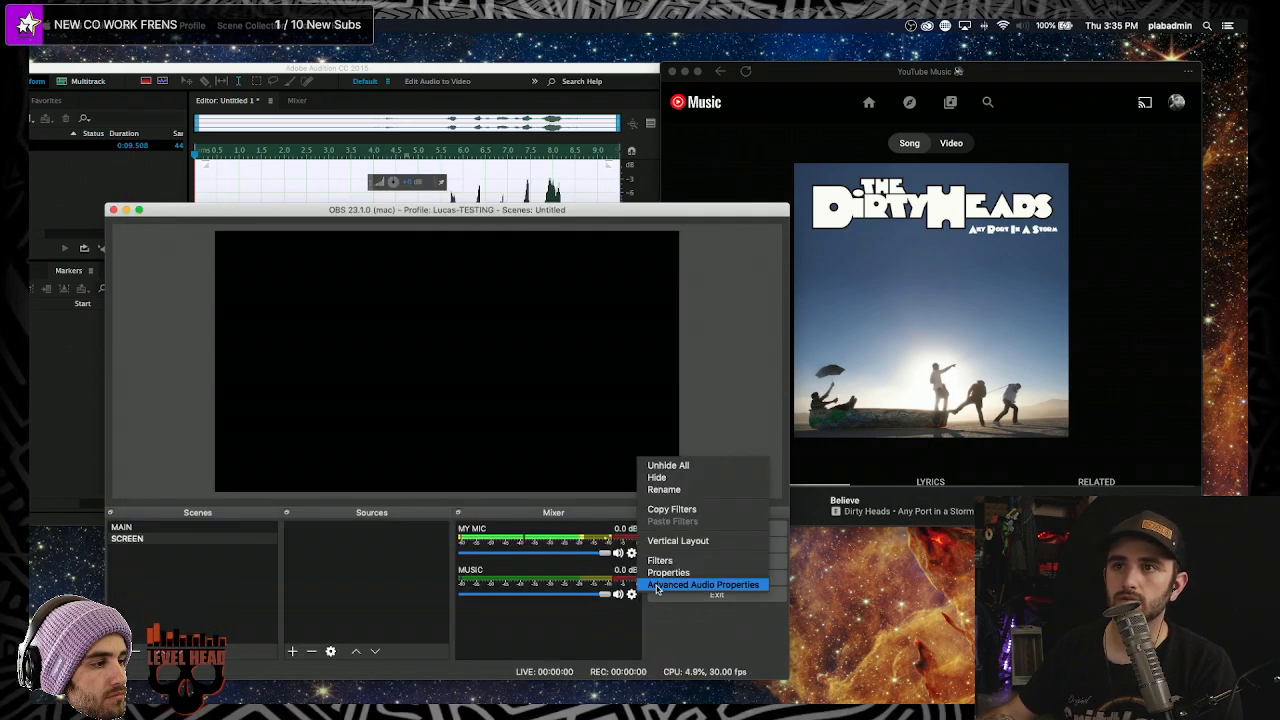
{"action": "left_click", "coordinate": [658, 584]}
{"action": "scroll", "coordinate": [651, 383], "scroll_direction": "right", "scroll_amount": 3}
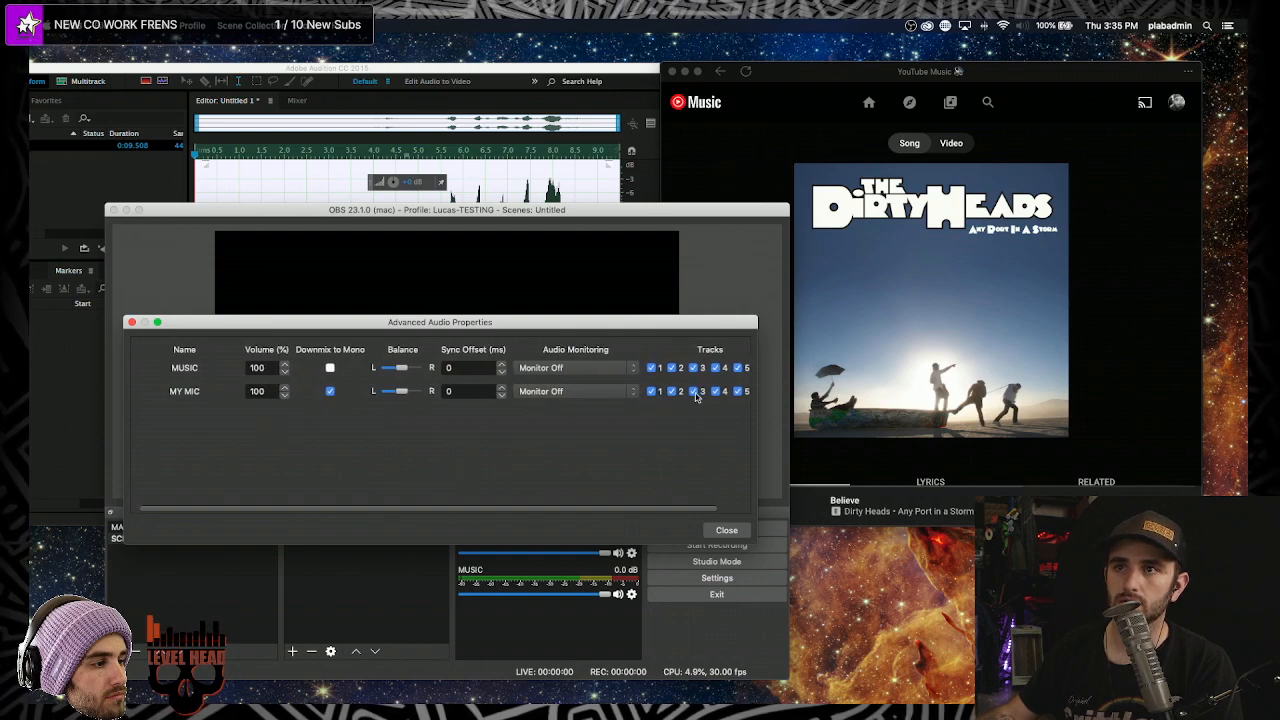
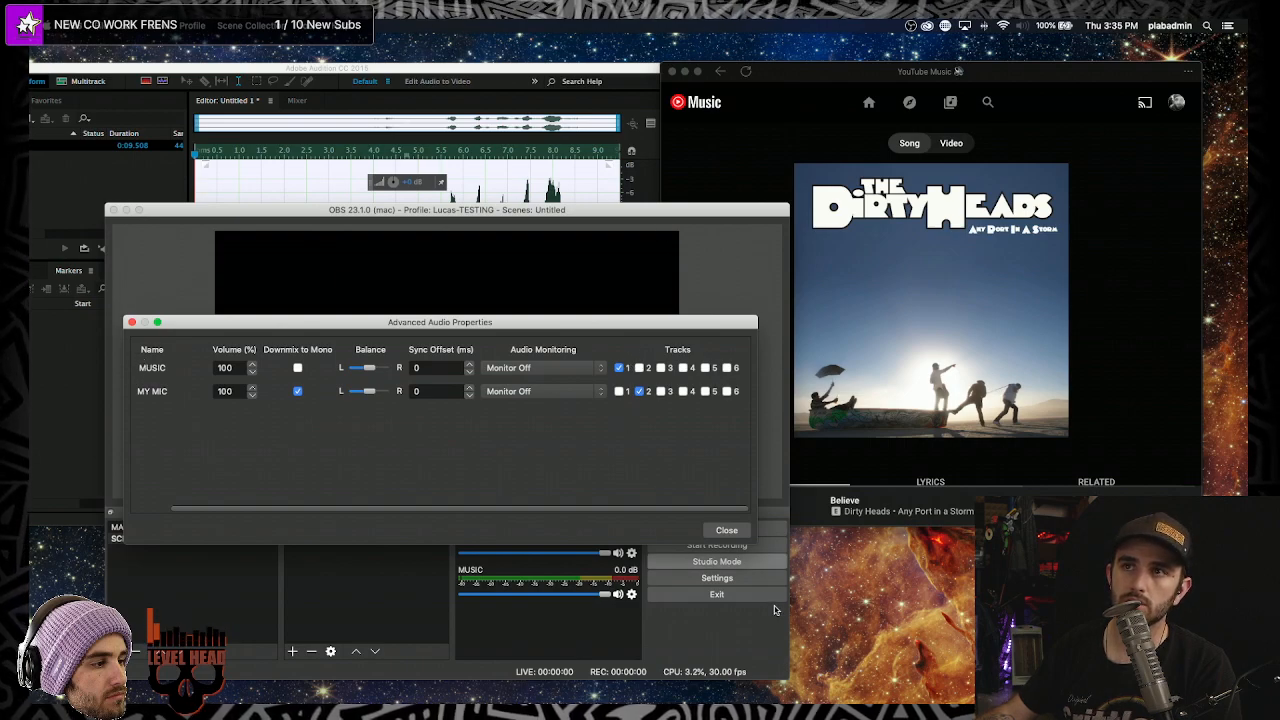
- Close Advanced Audio Properties, leaving MUSIC on track 1 and MY MIC on track 2
{"action": "left_click", "coordinate": [744, 533]}
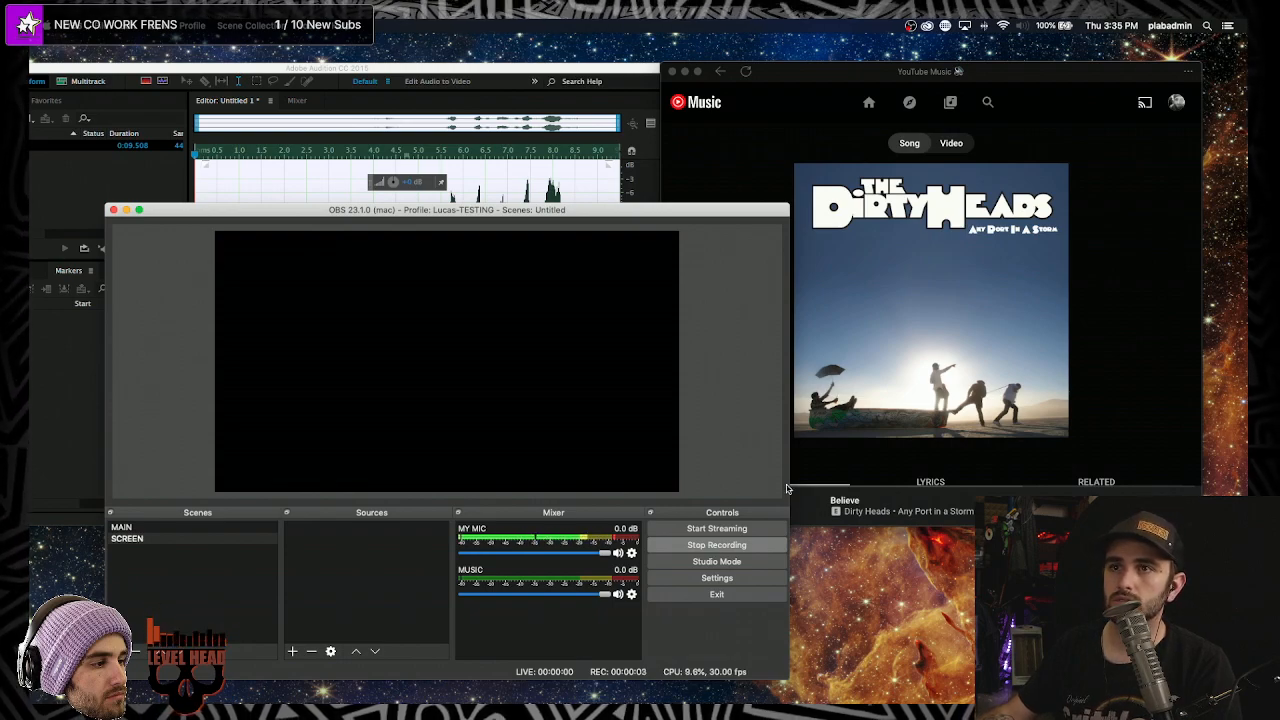
- Start the song playing in the YouTube Music player
{"action": "left_click", "coordinate": [292, 652]}
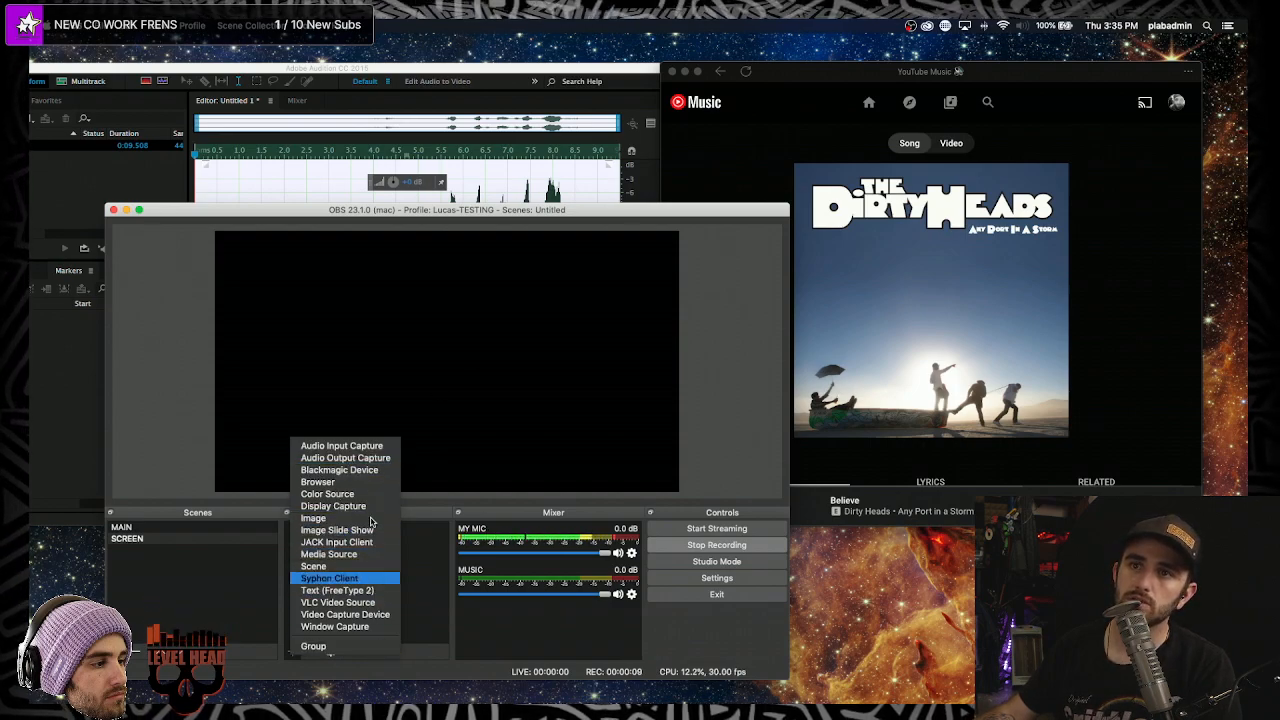
{"action": "left_click", "coordinate": [443, 541]}
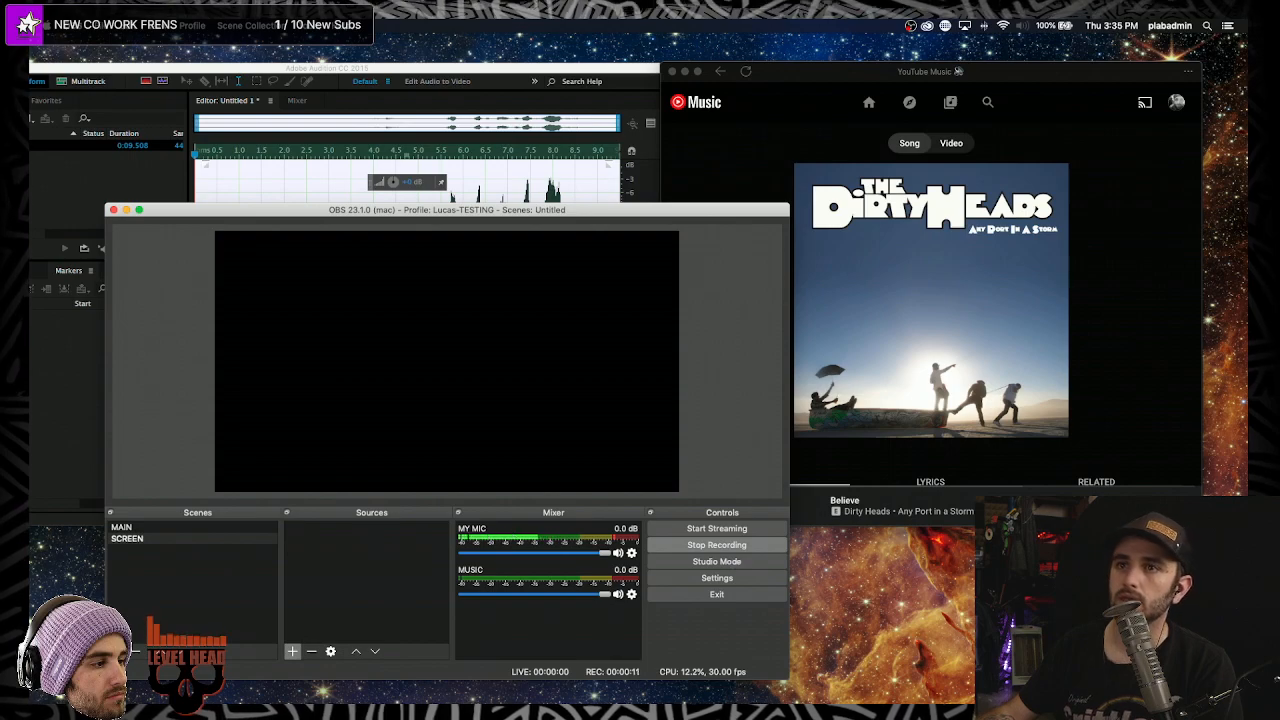
{"action": "left_click", "coordinate": [800, 505]}
{"action": "left_click", "coordinate": [707, 512]}
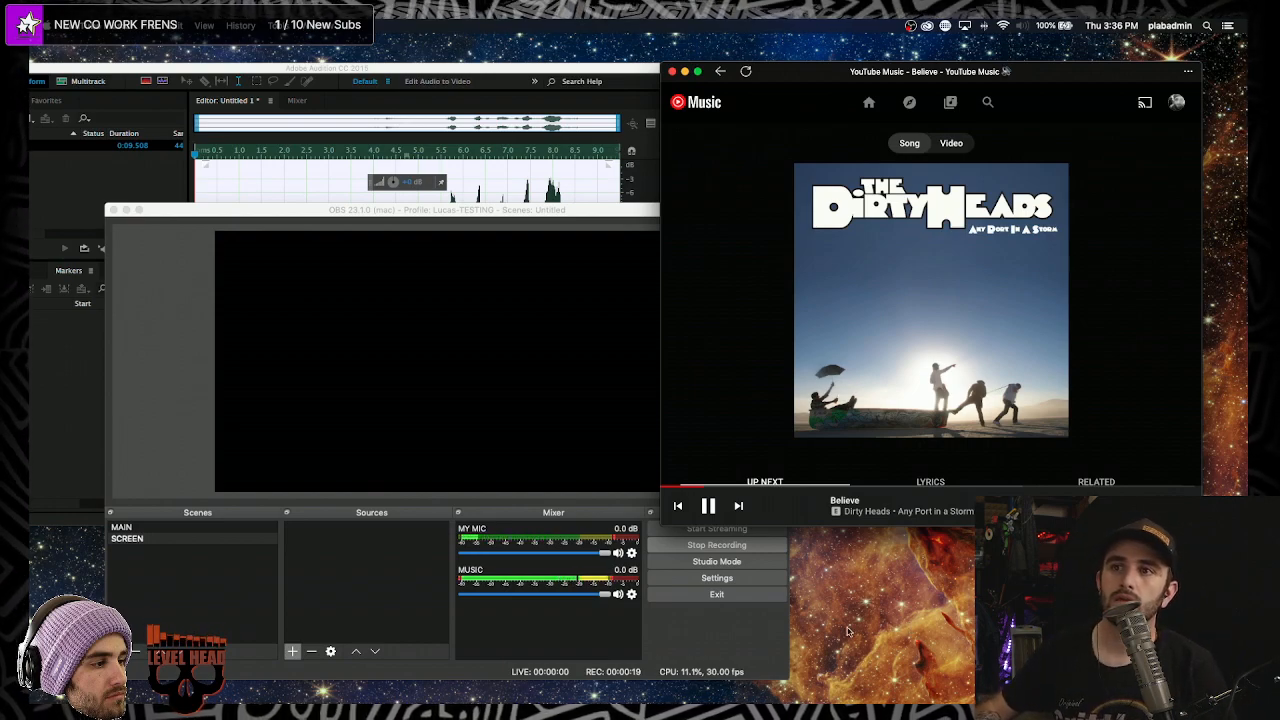
- Ride the MUSIC fader down and back up to 0.0 dB, then stop the song
{"action": "left_click_drag", "start_coordinate": [604, 598], "coordinate": [601, 598]}
{"action": "left_click_drag", "start_coordinate": [518, 600], "coordinate": [413, 597]}
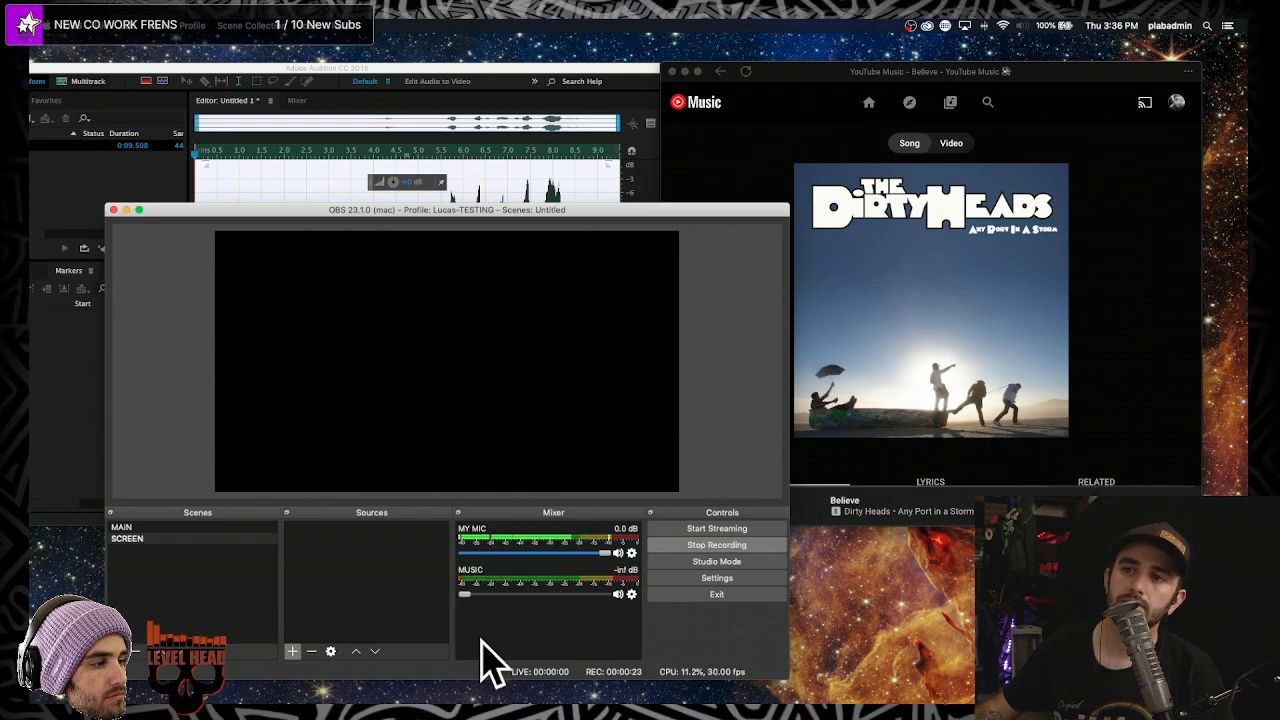
{"action": "left_click_drag", "start_coordinate": [490, 599], "coordinate": [563, 599]}
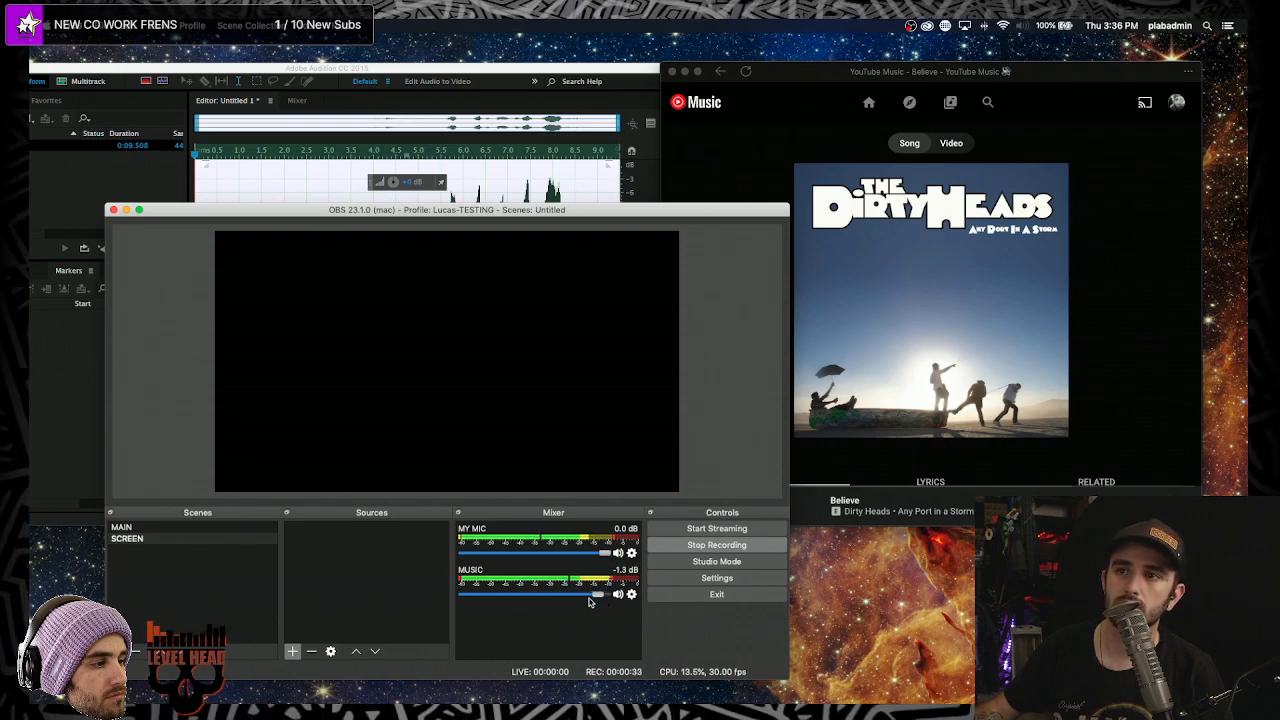
{"action": "left_click_drag", "start_coordinate": [522, 598], "coordinate": [660, 632]}
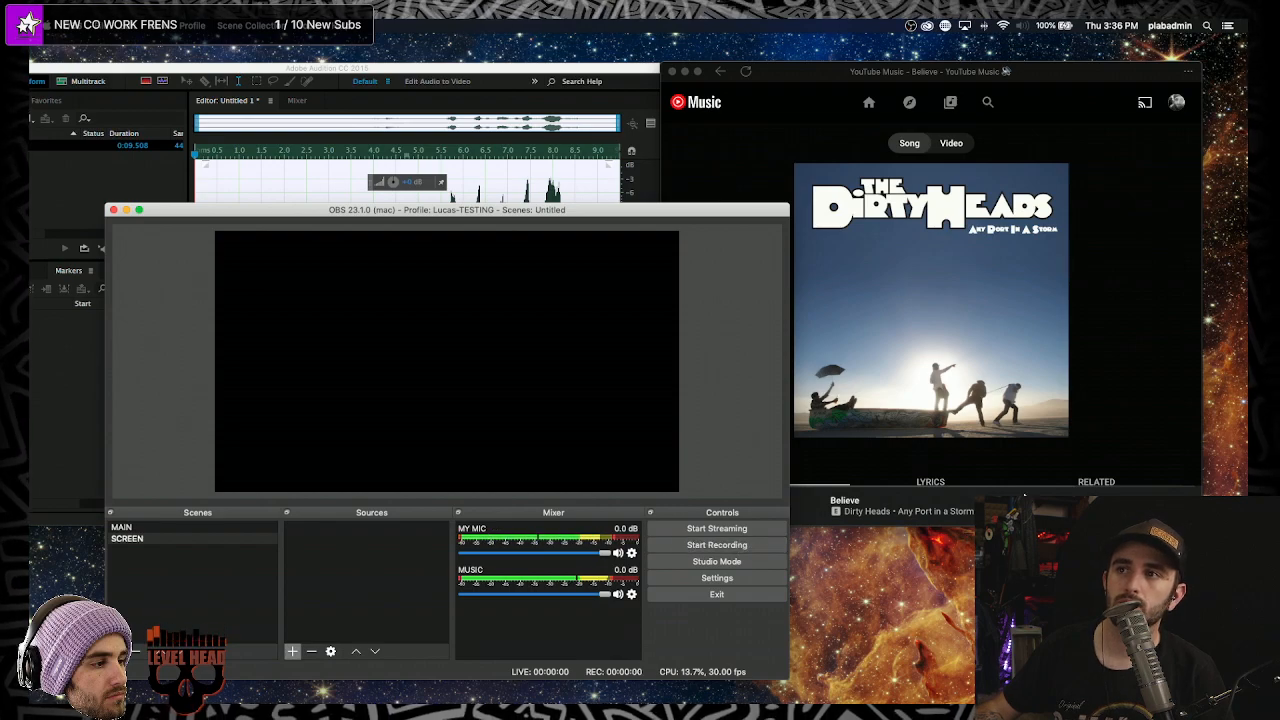
{"action": "left_click", "coordinate": [1005, 71]}
{"action": "left_click", "coordinate": [690, 568]}
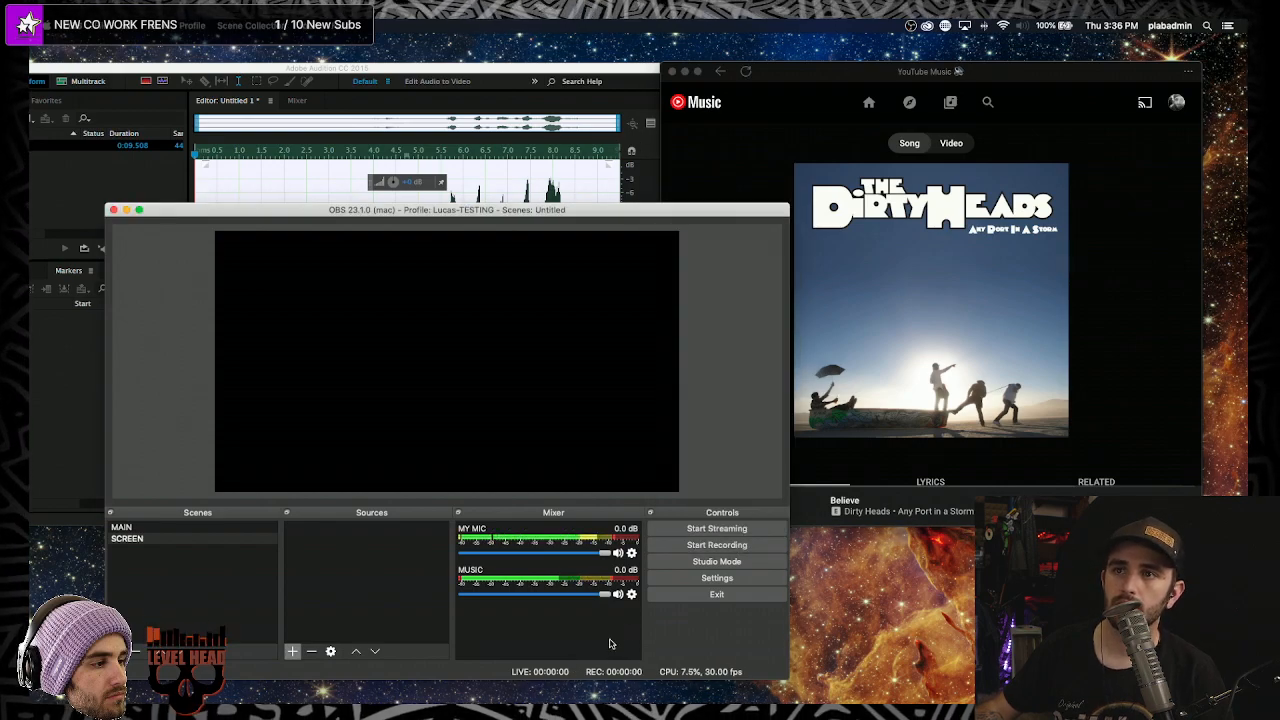
{"action": "left_click", "coordinate": [685, 585]}
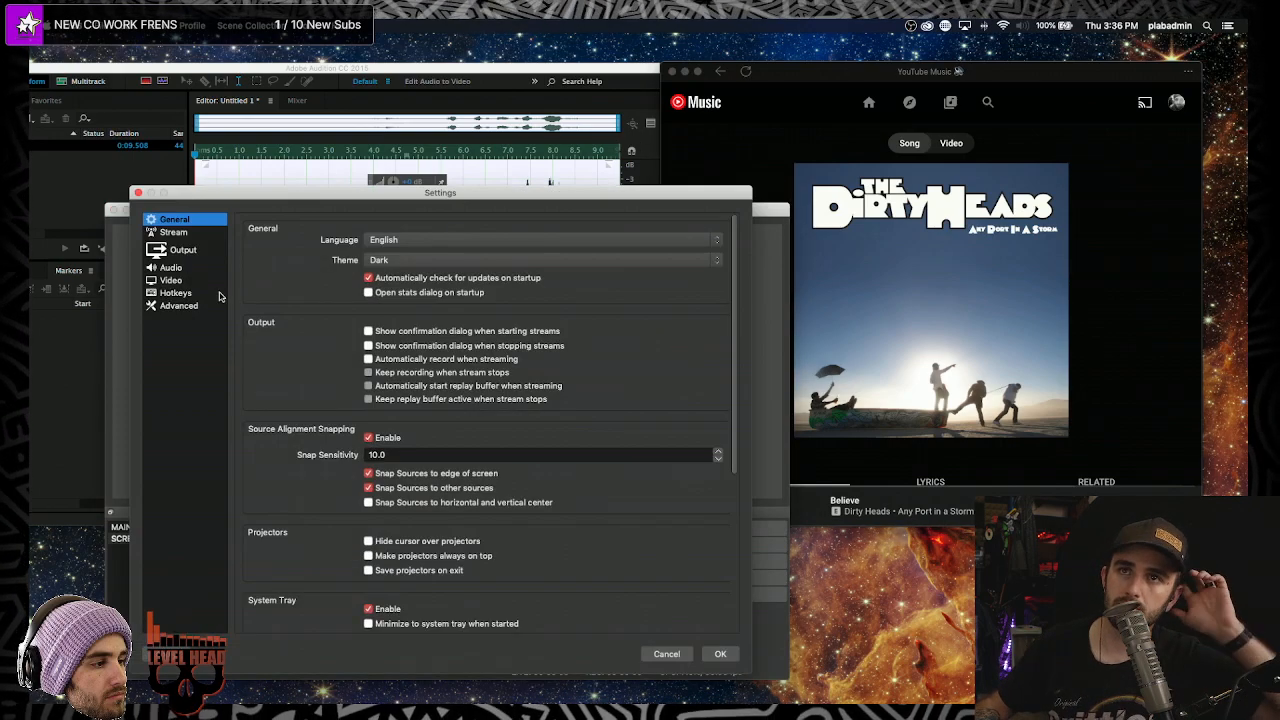
{"action": "left_click", "coordinate": [180, 292]}
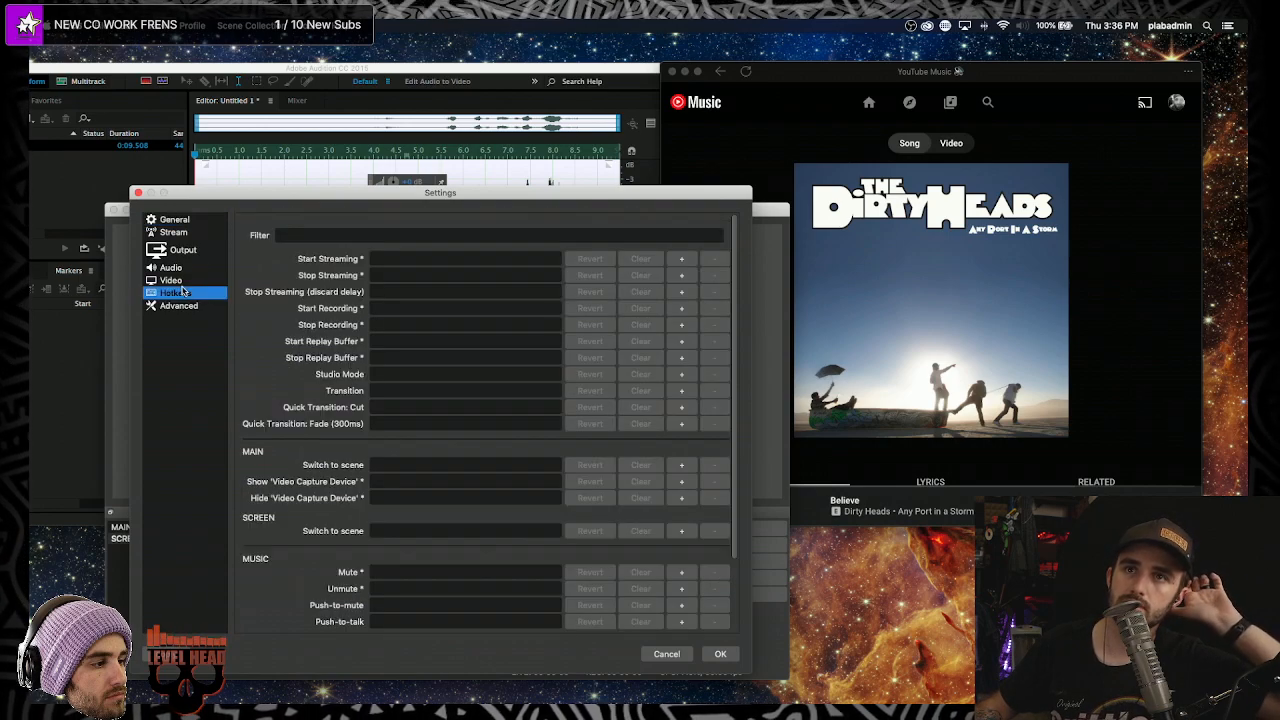
{"action": "left_click", "coordinate": [180, 304]}
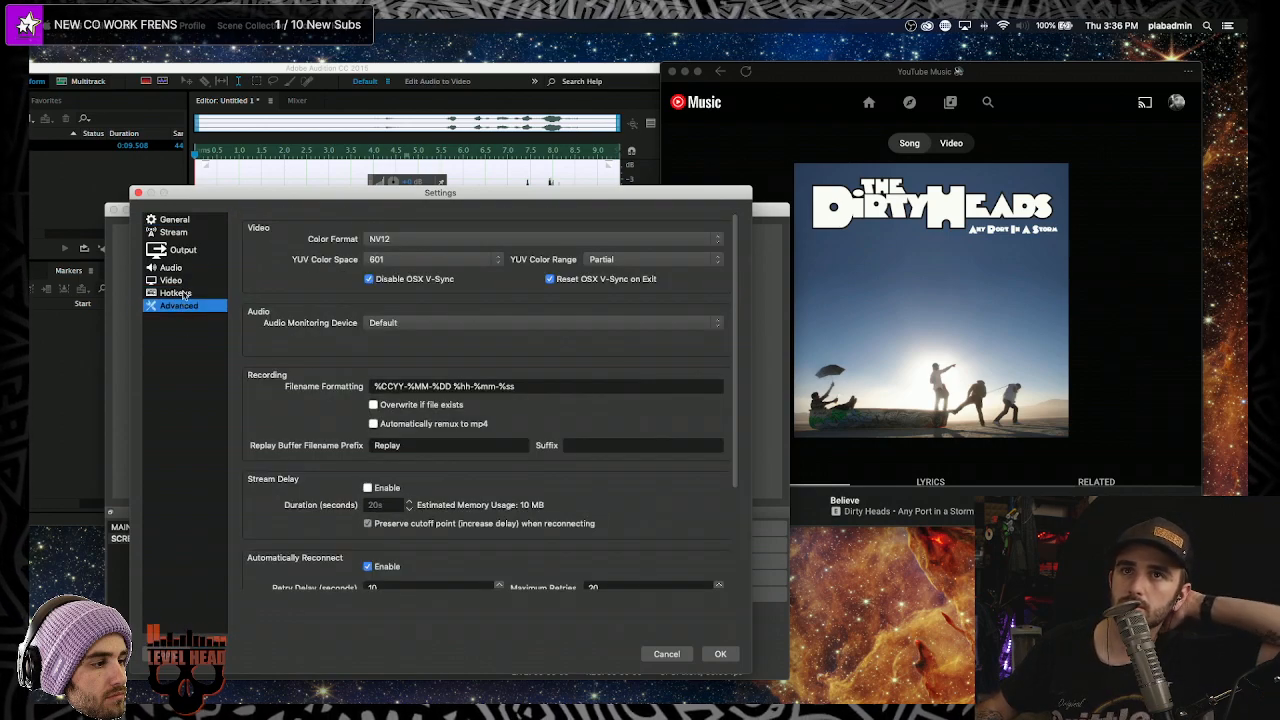
{"action": "left_click", "coordinate": [186, 280]}
{"action": "left_click", "coordinate": [185, 250]}
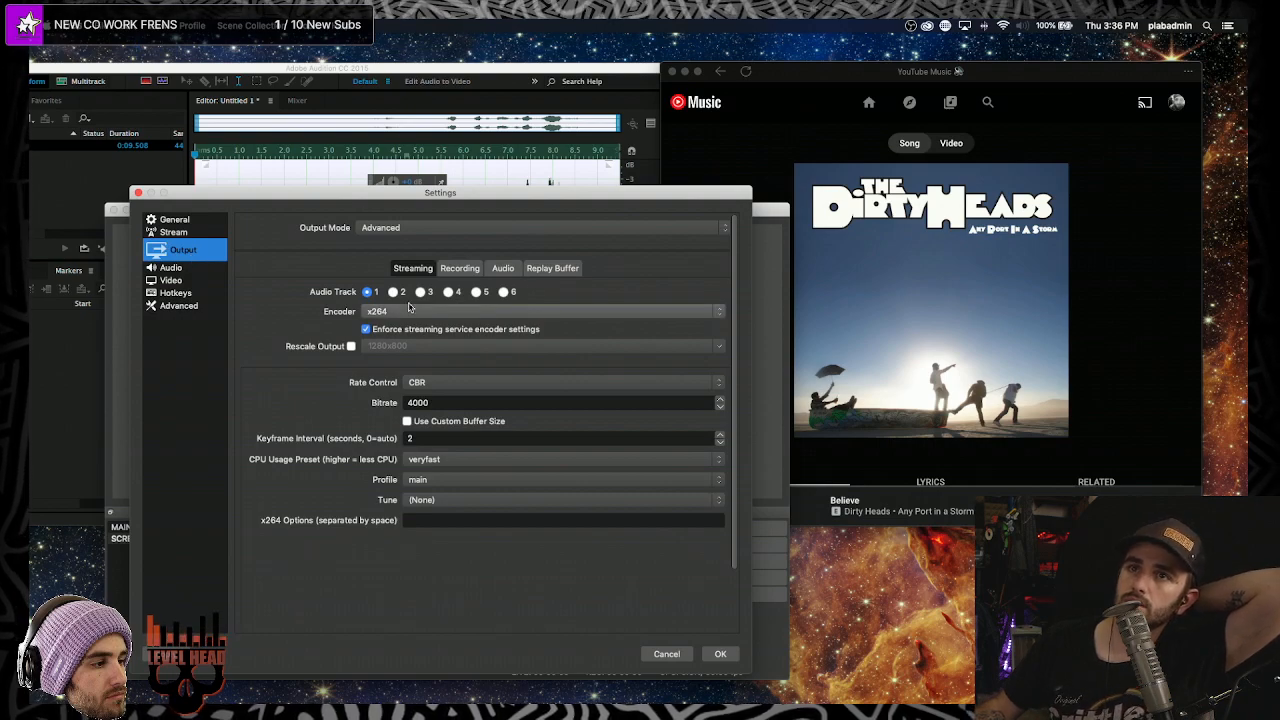
{"action": "left_click", "coordinate": [396, 311]}
{"action": "left_click", "coordinate": [393, 314]}
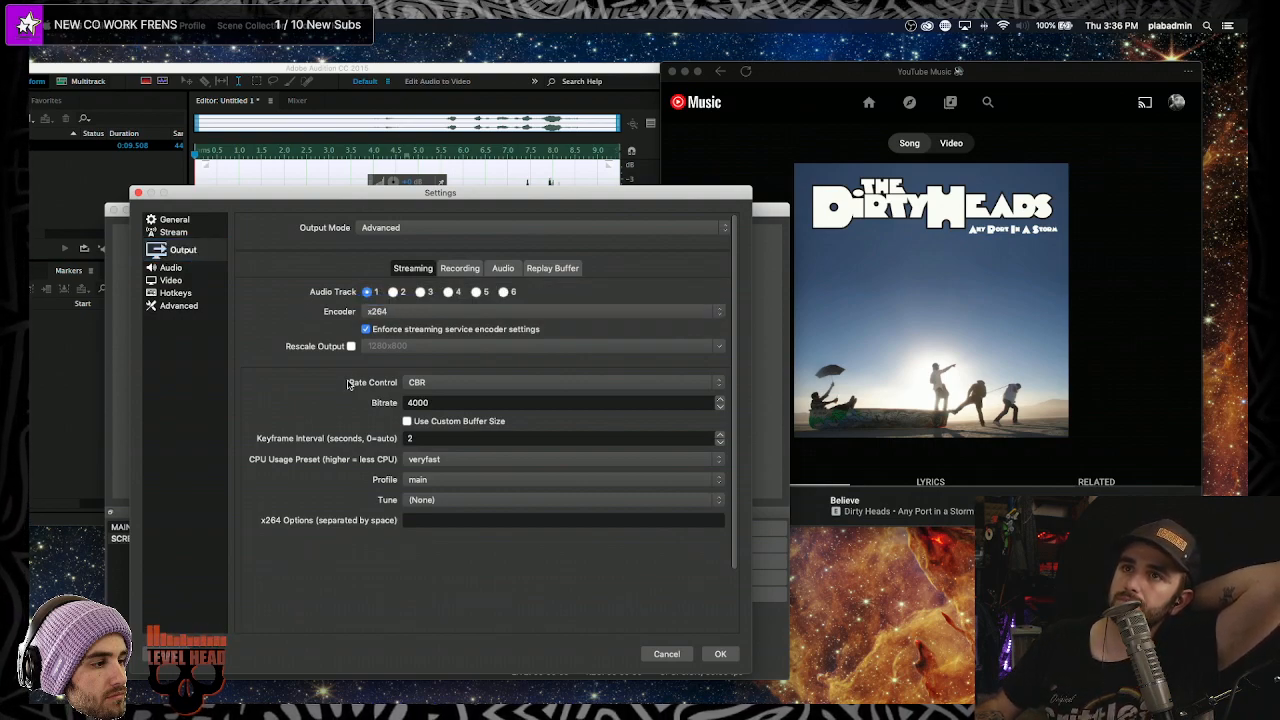
{"action": "left_click", "coordinate": [393, 315]}
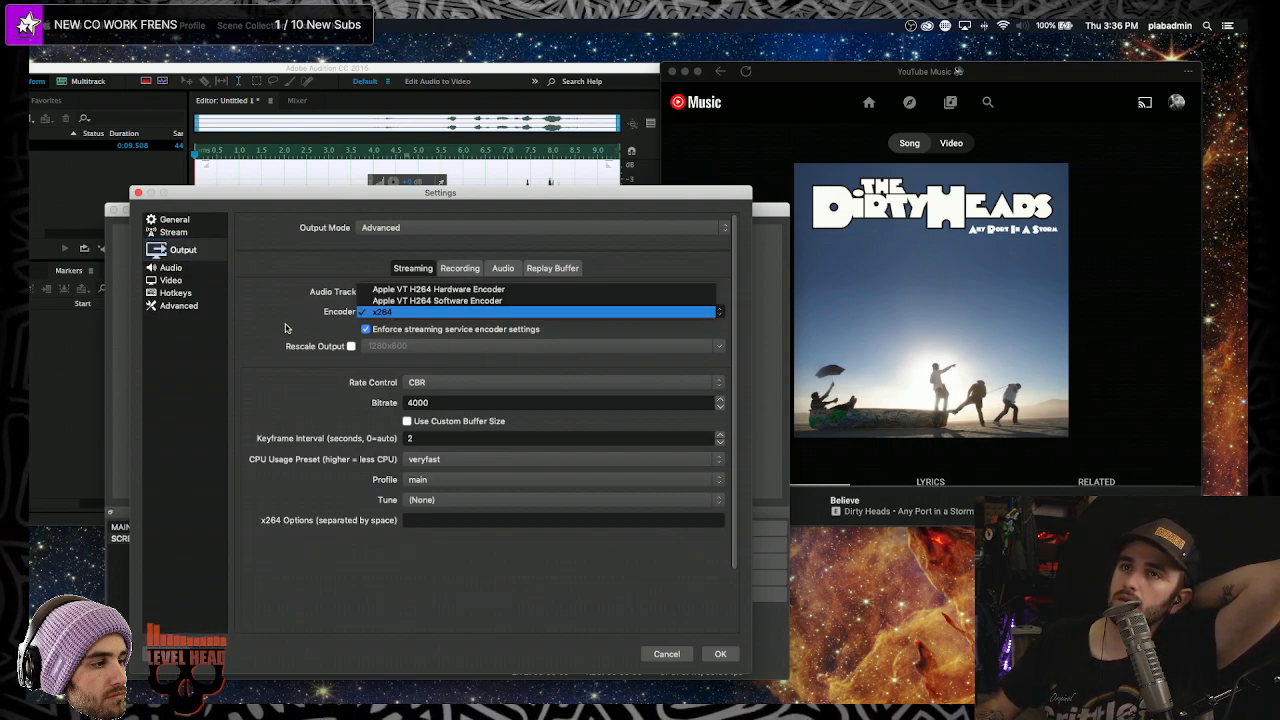
{"action": "left_click", "coordinate": [285, 328]}
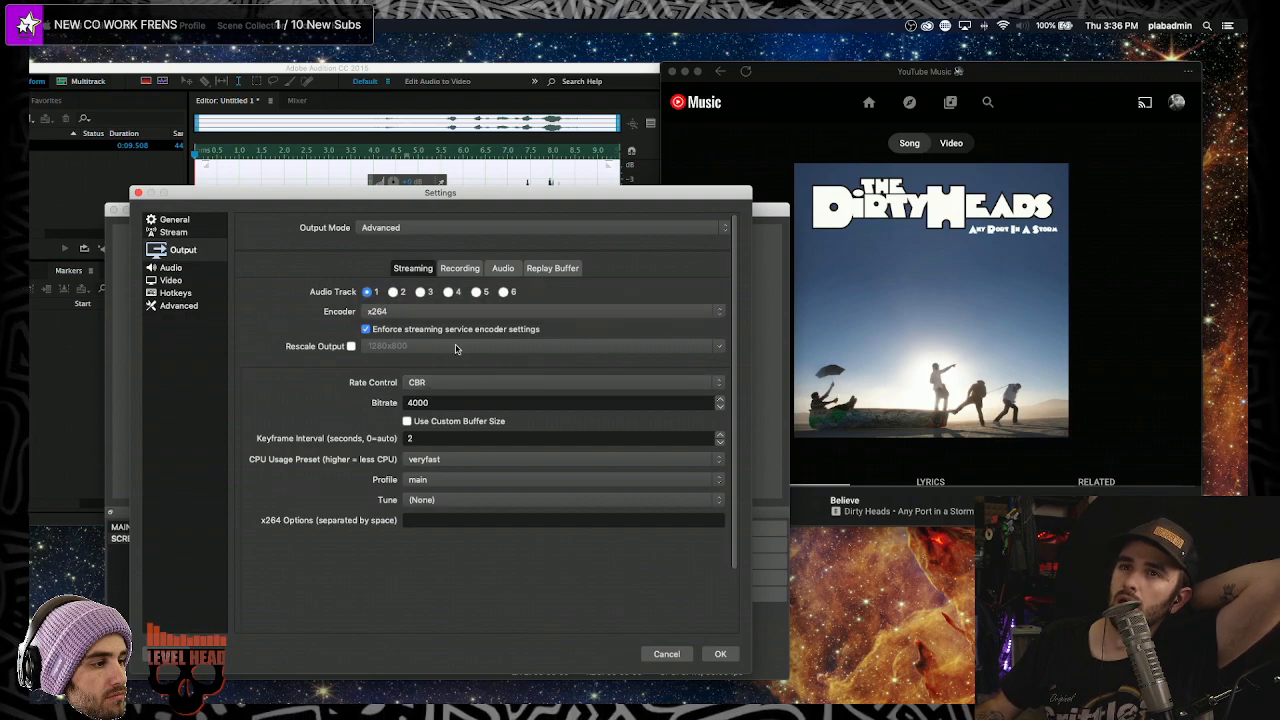
{"action": "left_click", "coordinate": [460, 269]}
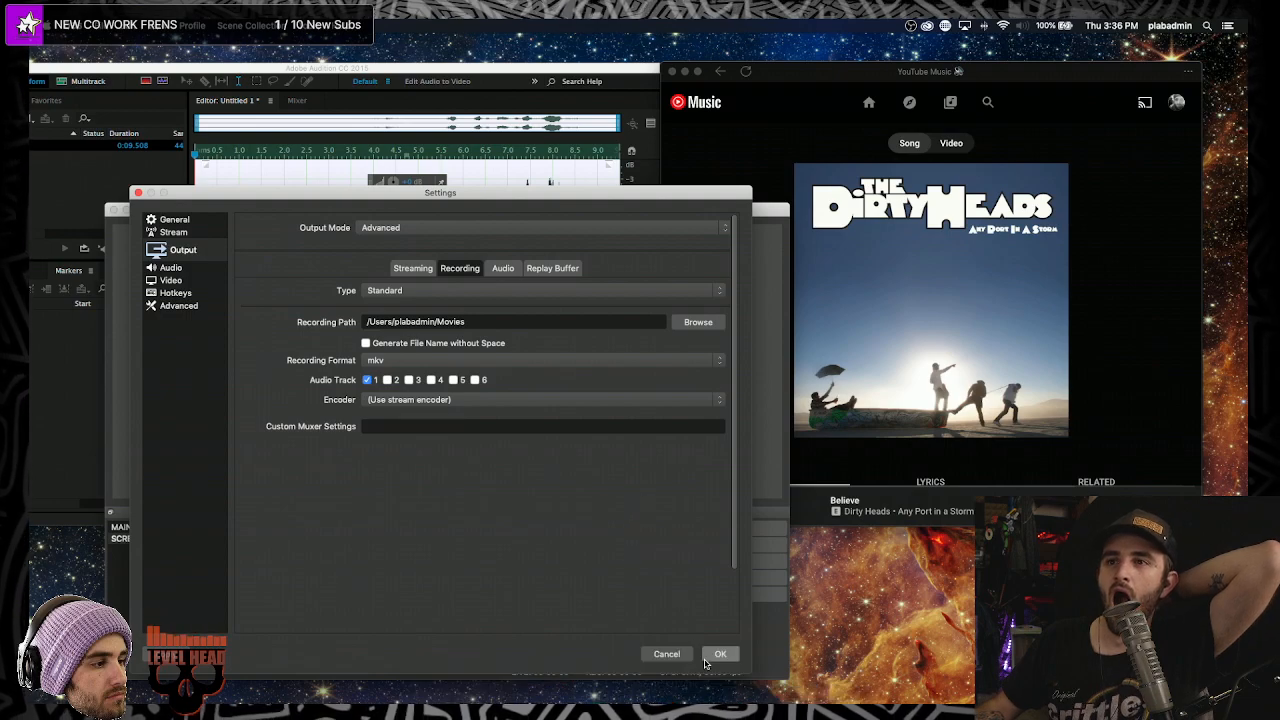
{"action": "left_click", "coordinate": [666, 654]}
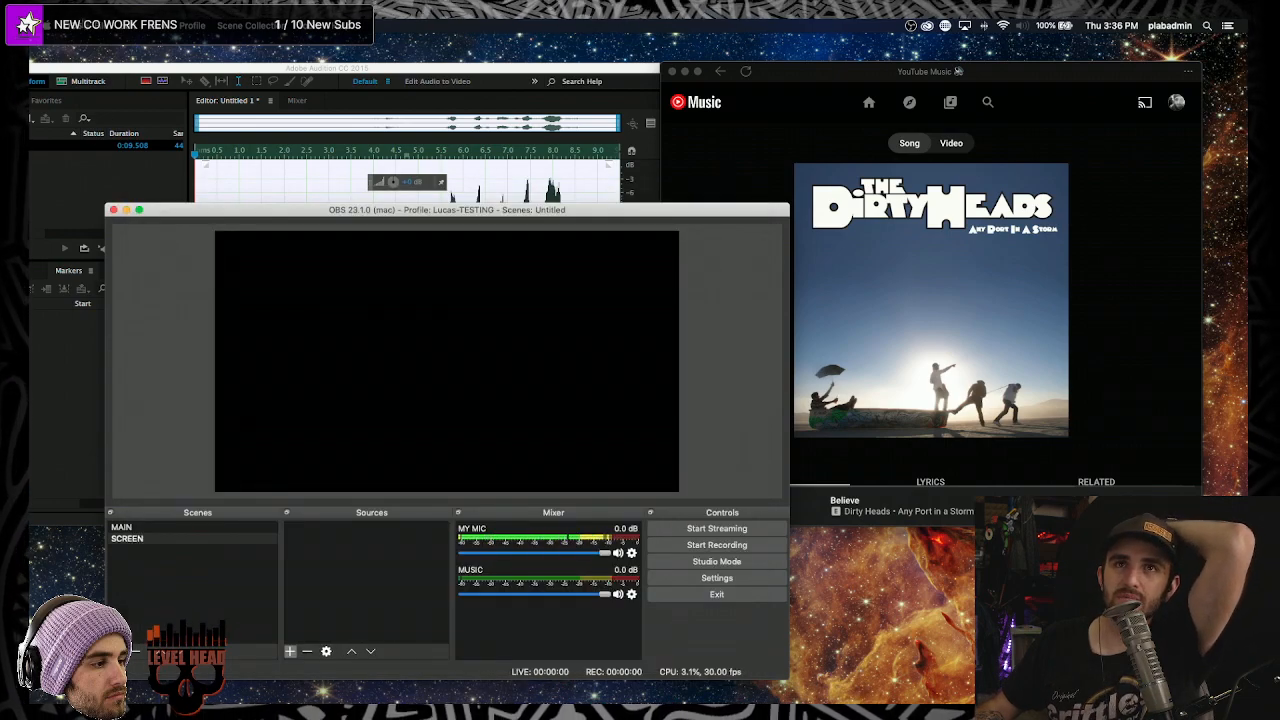
{"action": "left_click", "coordinate": [78, 26]}
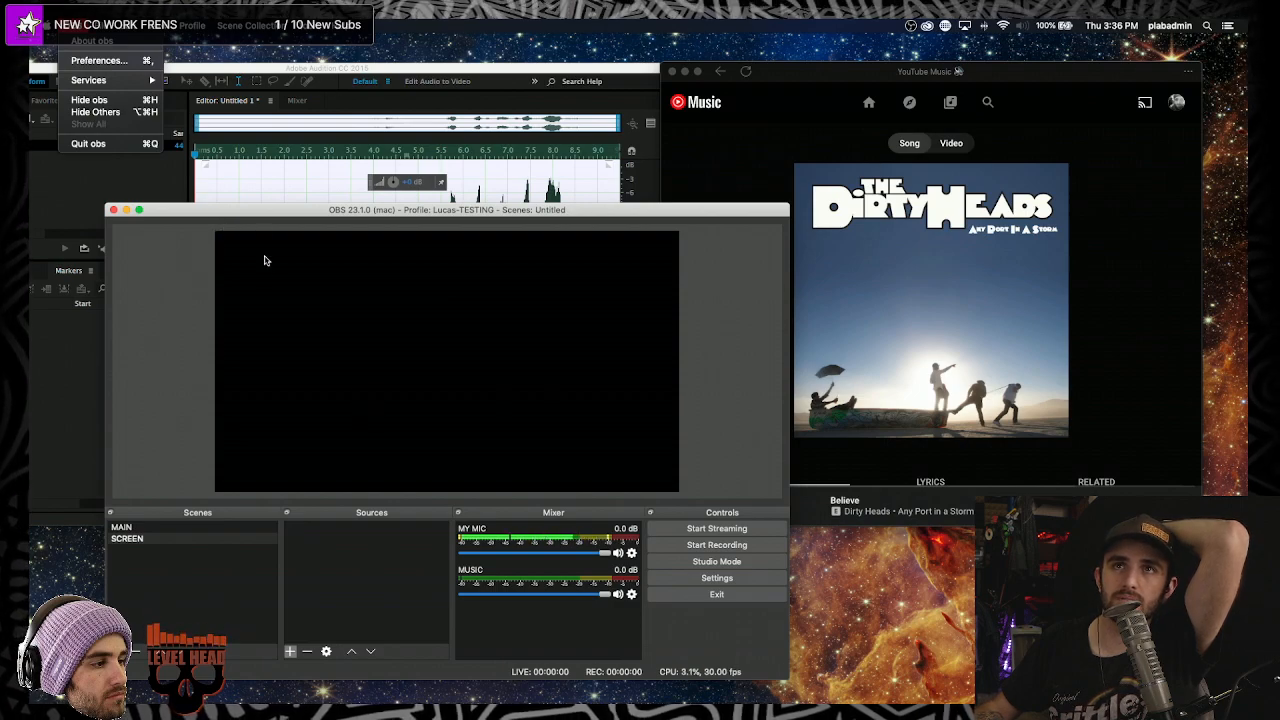
{"action": "left_click", "coordinate": [275, 220]}
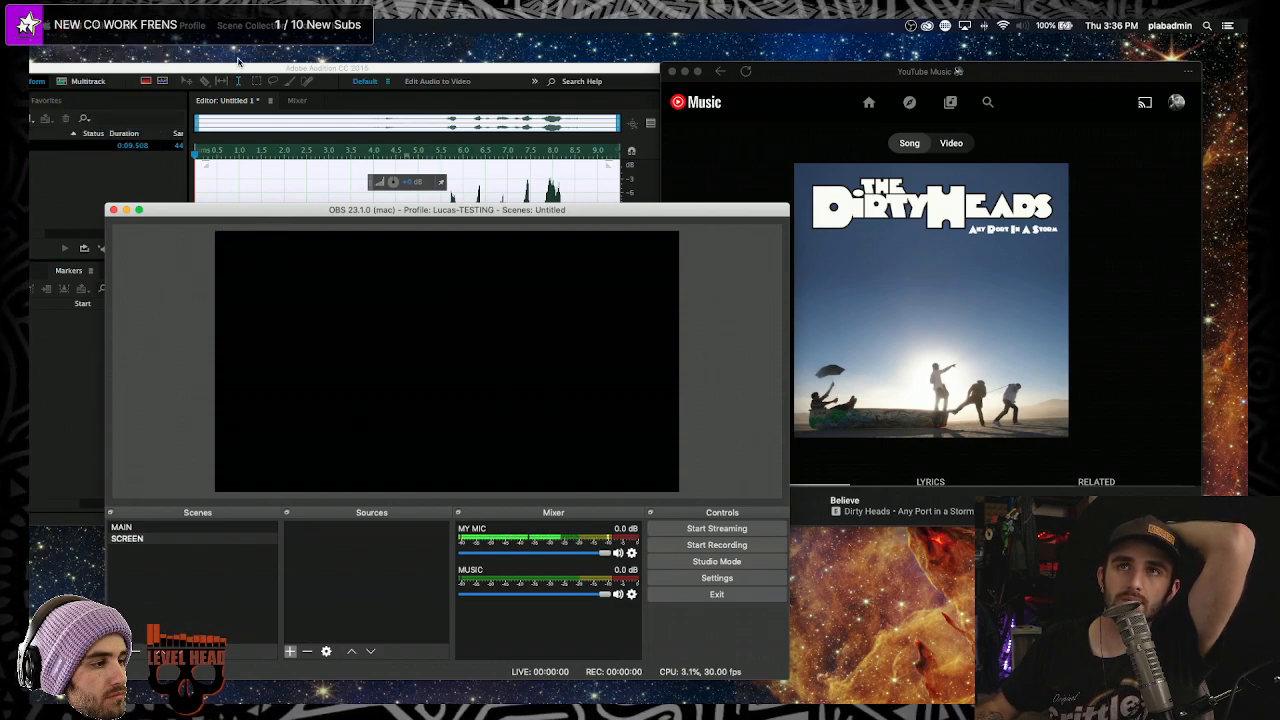
{"action": "left_click", "coordinate": [101, 38]}
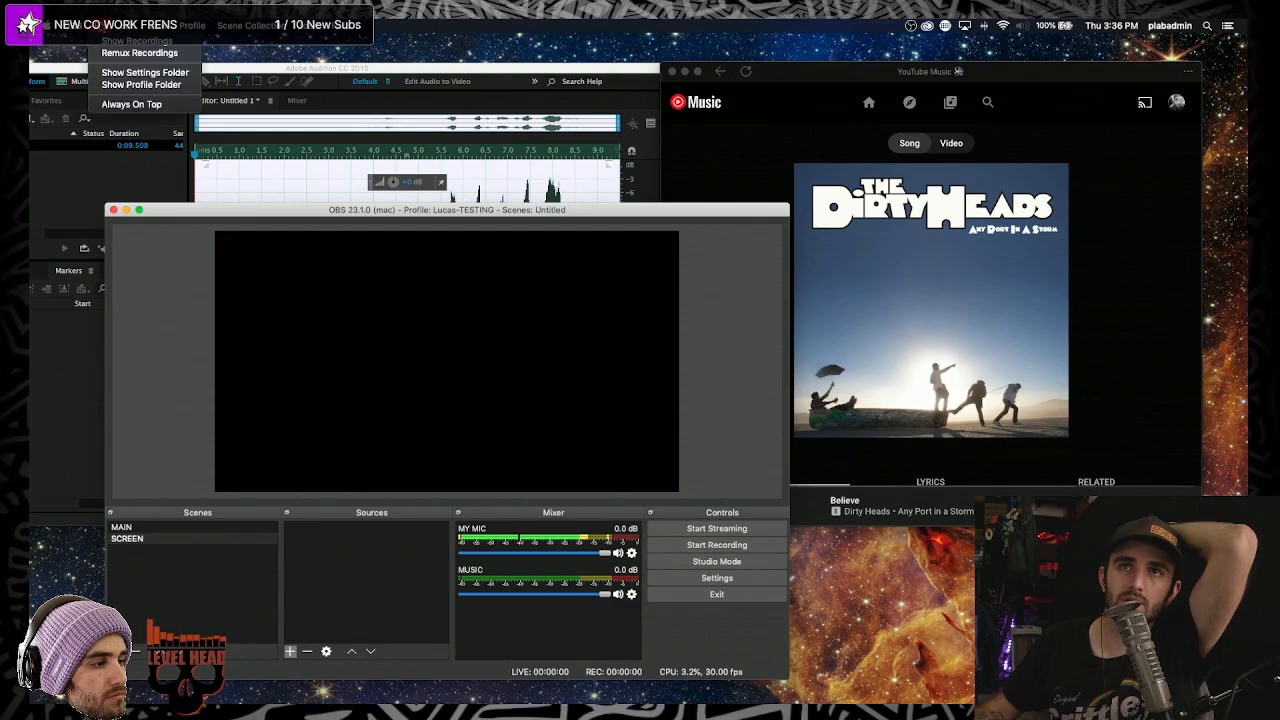
{"action": "left_click", "coordinate": [128, 53]}
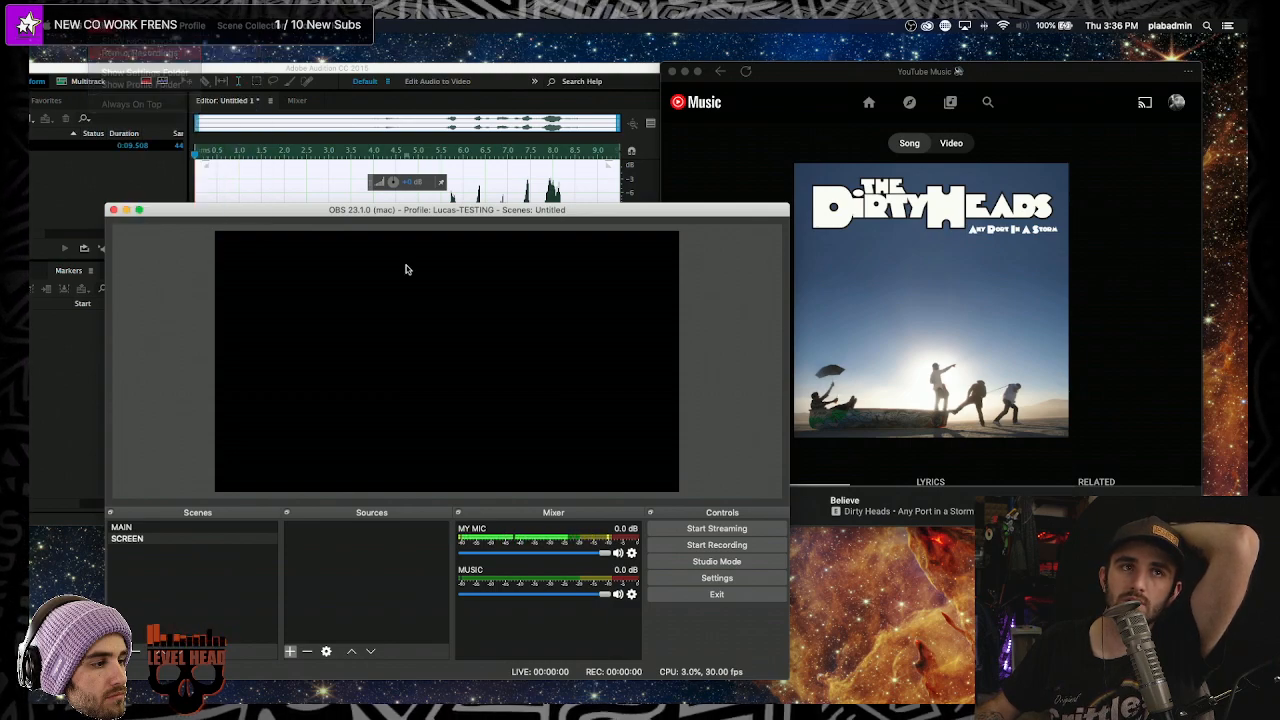
{"action": "left_click", "coordinate": [437, 357]}
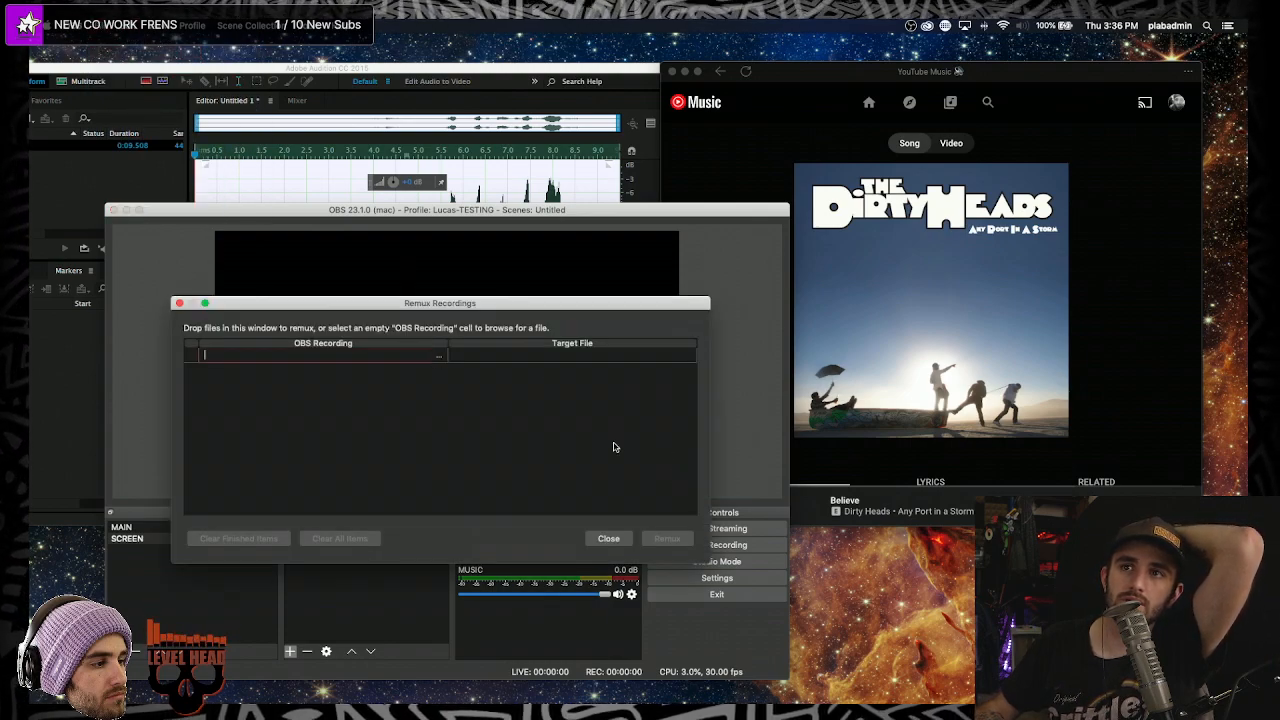
{"action": "left_click", "coordinate": [560, 179]}
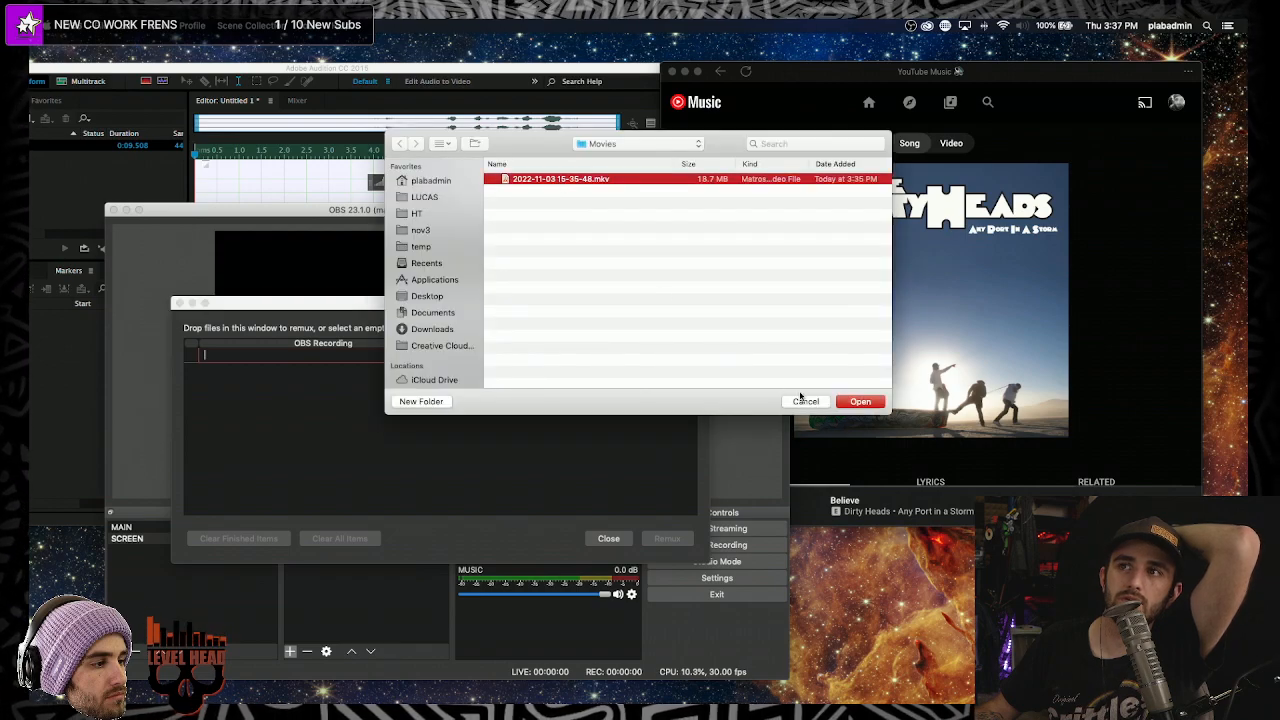
{"action": "left_click", "coordinate": [848, 401]}
- Remux it to the default MP4 target, acknowledge completion, and close the remux window
{"action": "left_click", "coordinate": [688, 358]}
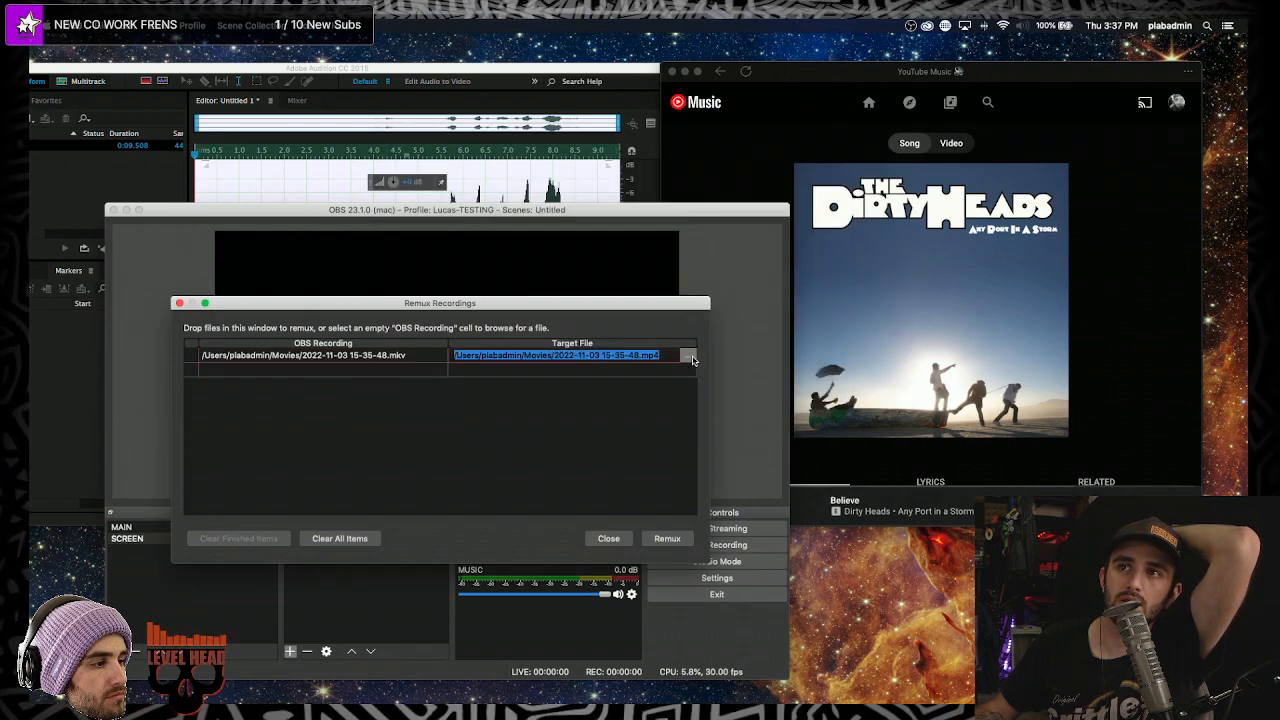
{"action": "left_click", "coordinate": [689, 358]}
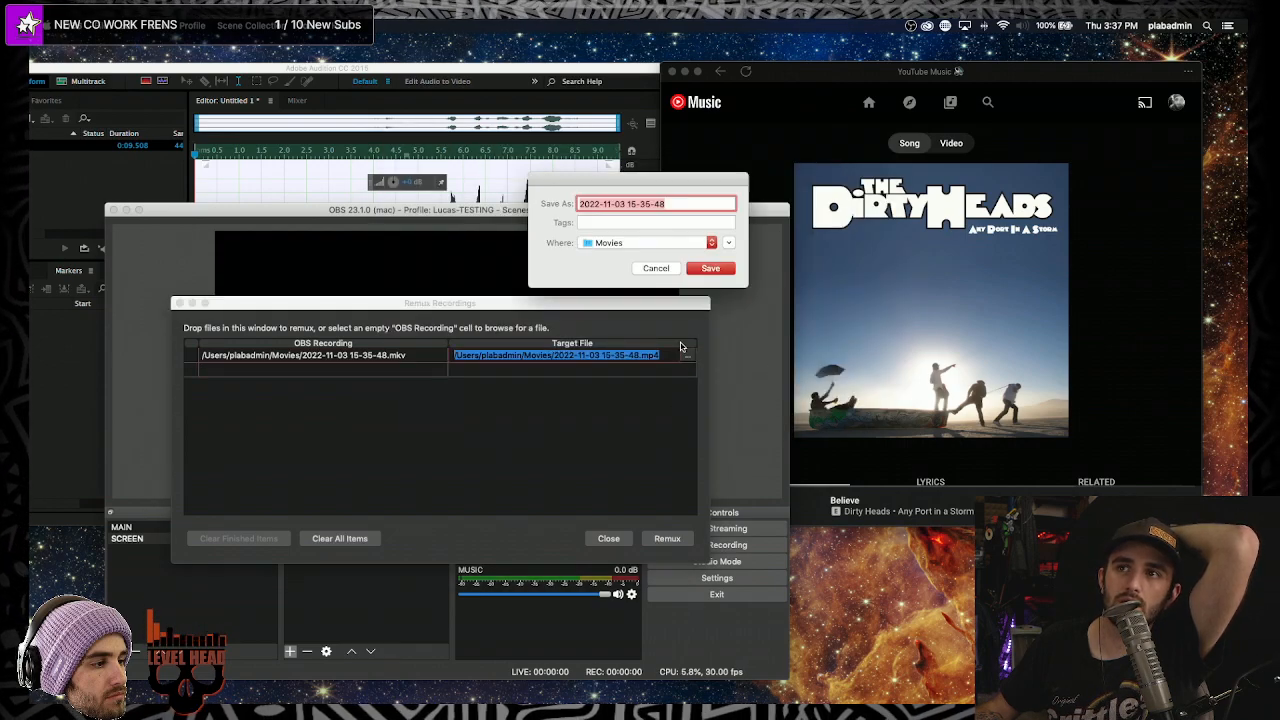
{"action": "left_click", "coordinate": [656, 268]}
{"action": "left_click", "coordinate": [666, 538]}
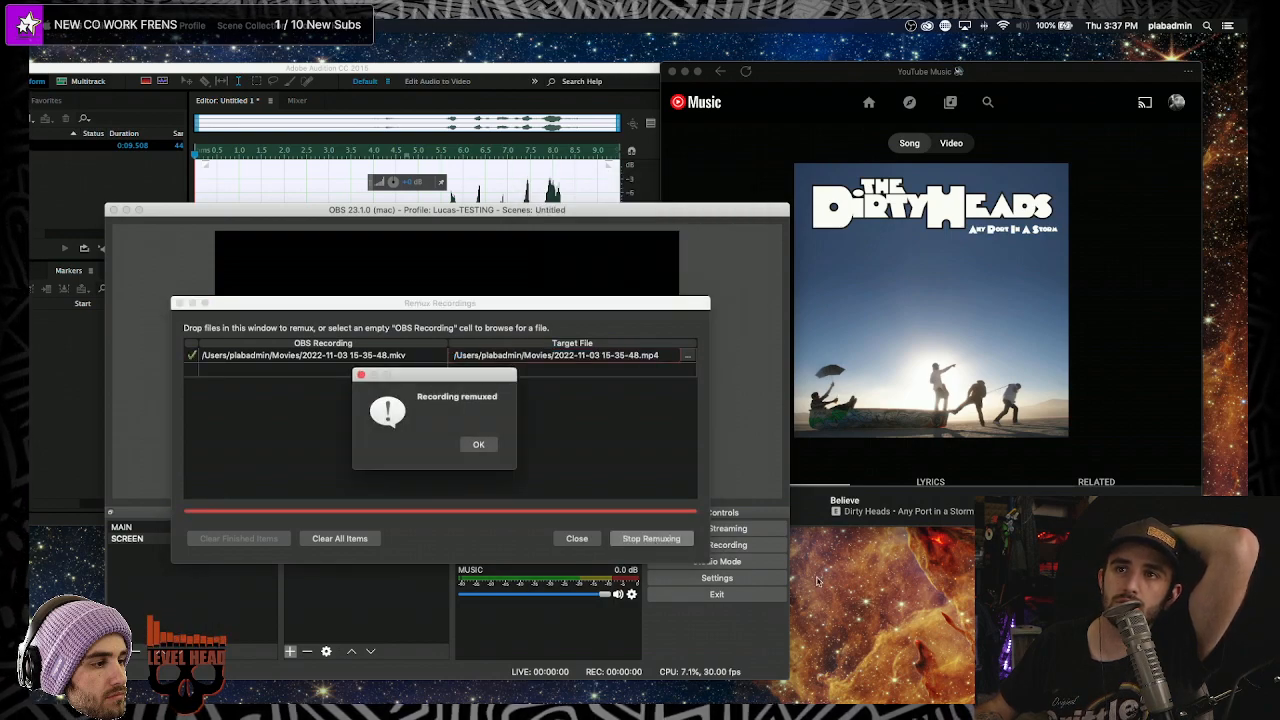
{"action": "left_click", "coordinate": [476, 444]}
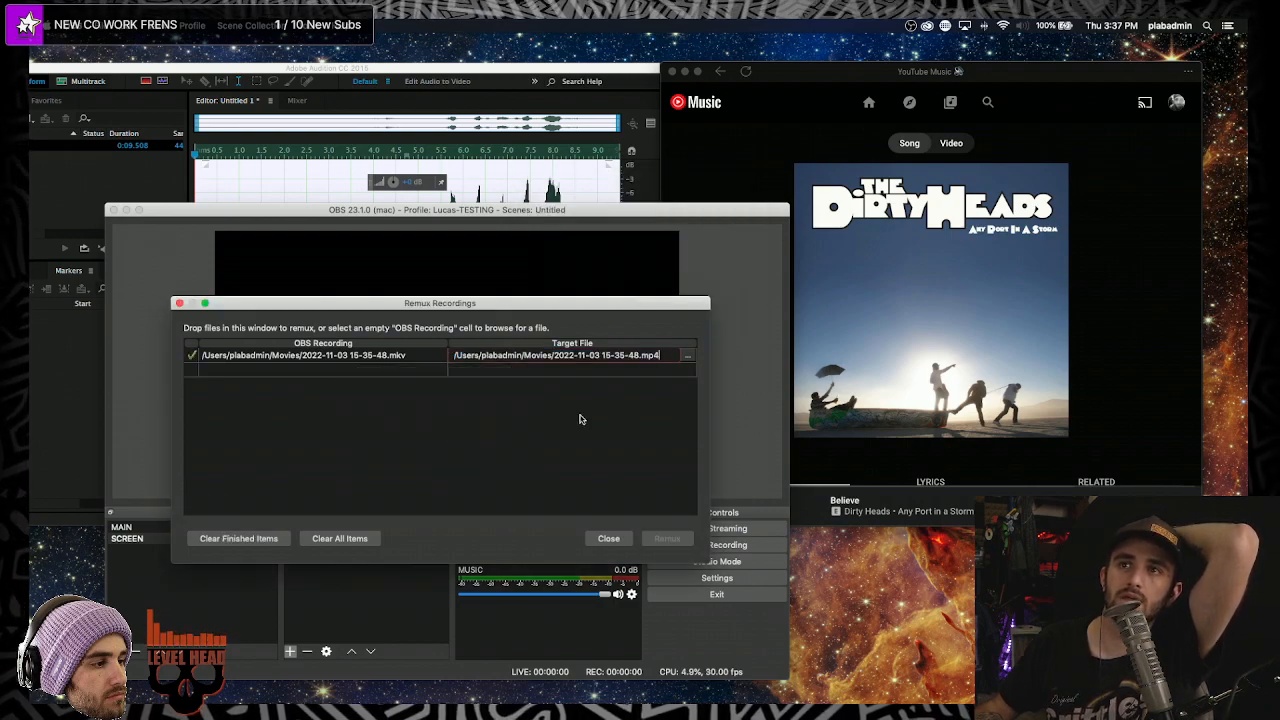
{"action": "left_click", "coordinate": [178, 303]}
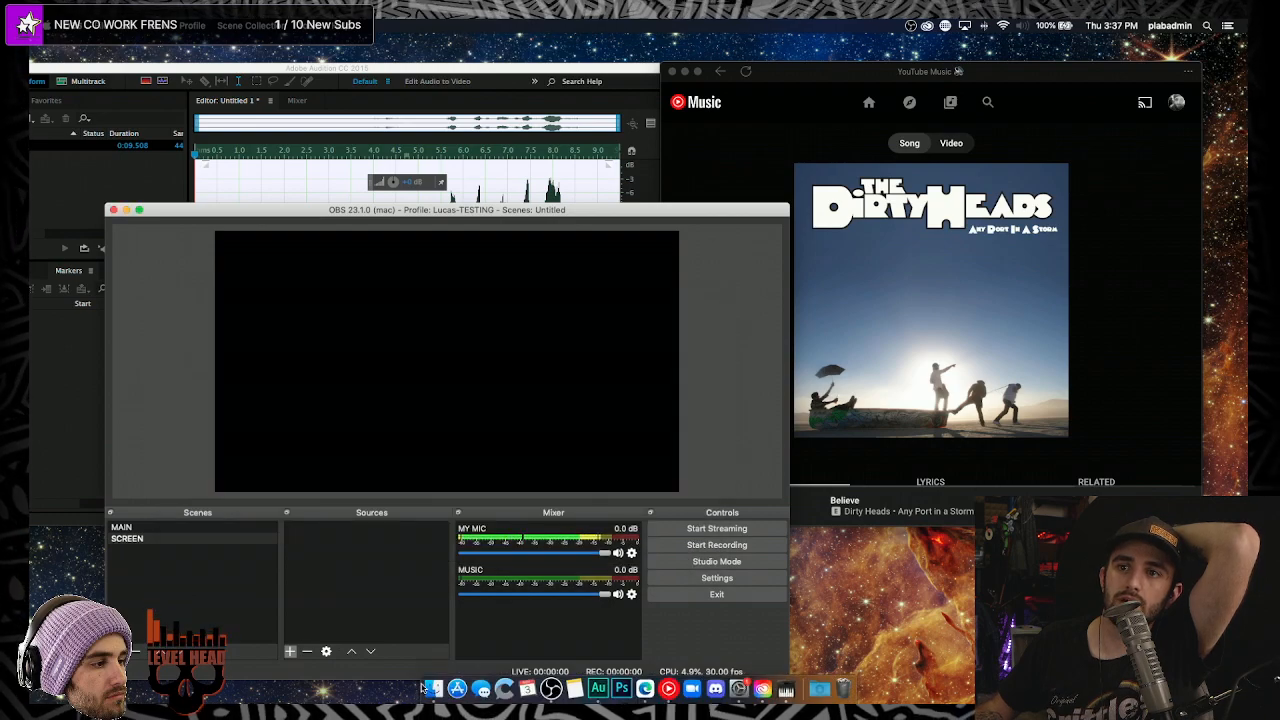
- Browse Finder to the home Movies folder and select the 15-35-48.mp4 file
{"action": "left_click", "coordinate": [425, 688]}
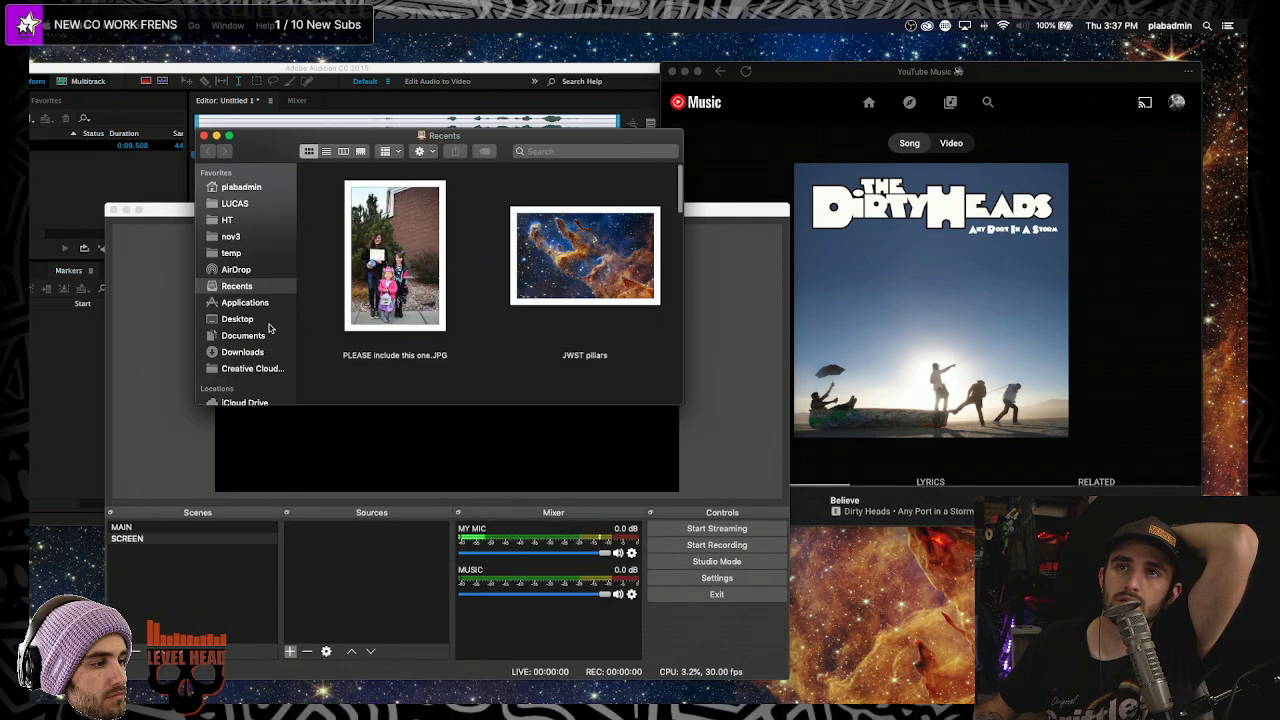
{"action": "scroll", "coordinate": [250, 300], "scroll_direction": "down", "scroll_amount": 3}
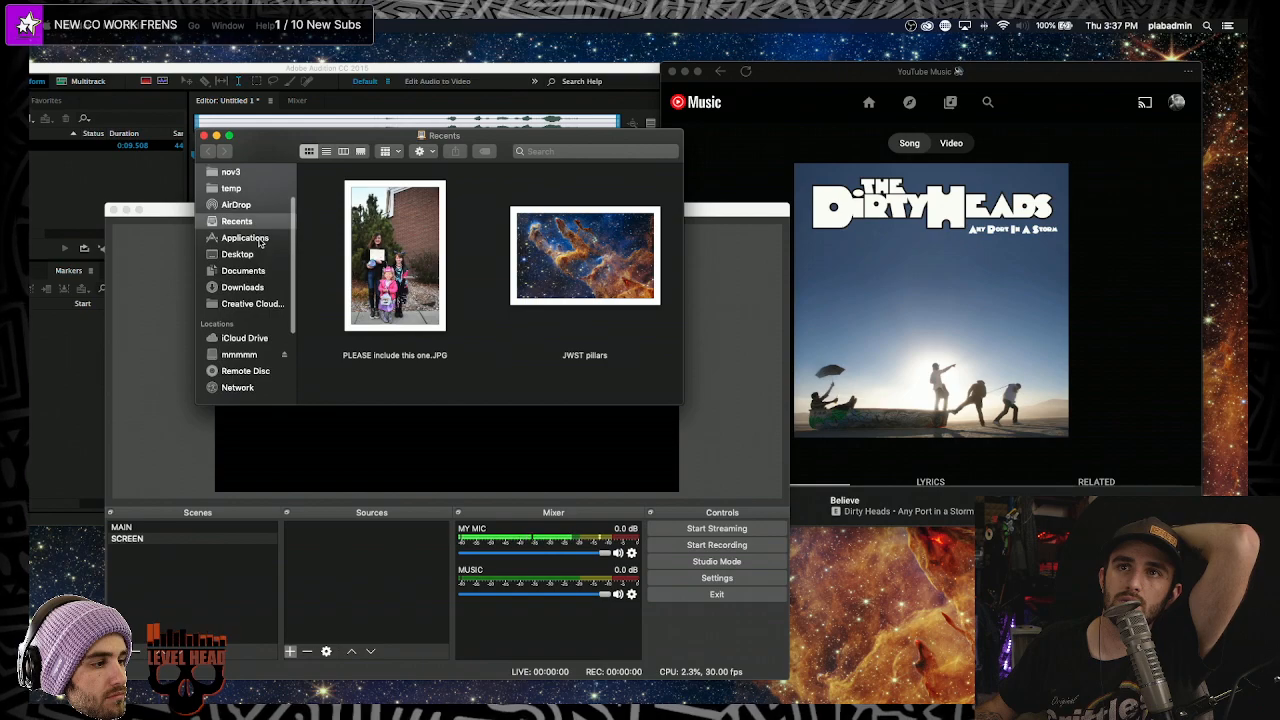
{"action": "left_click", "coordinate": [250, 238]}
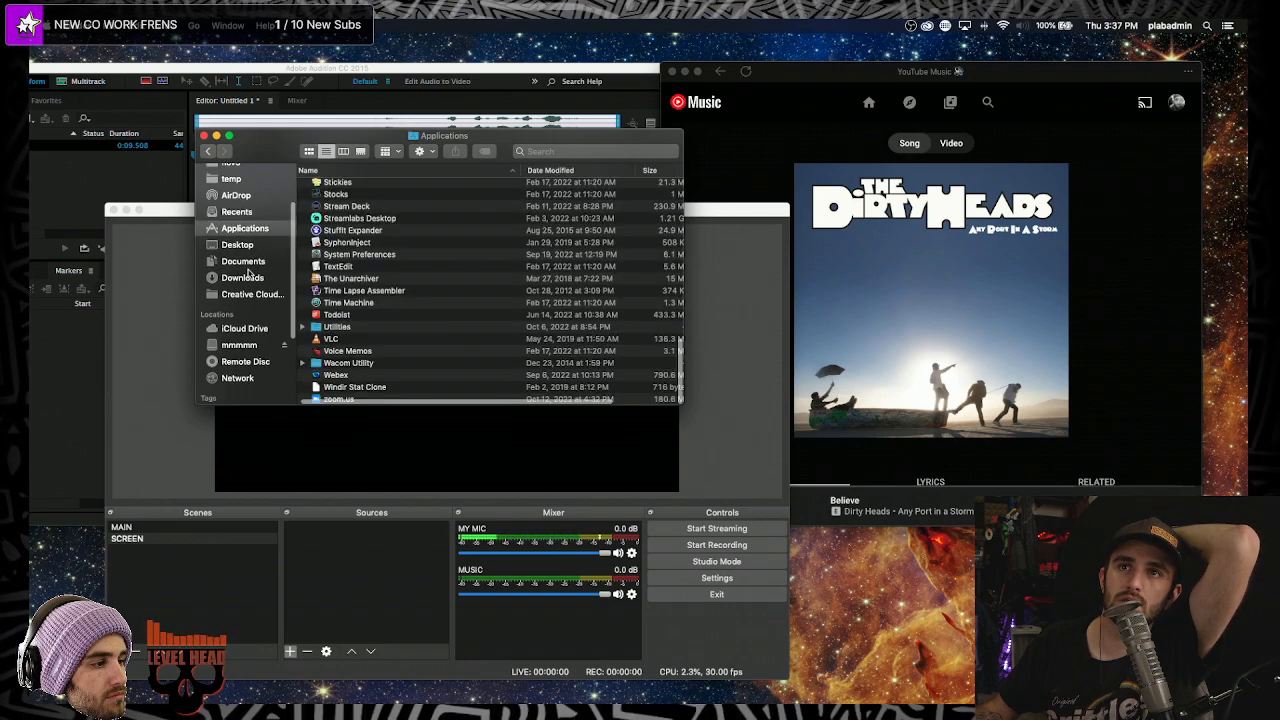
{"action": "scroll", "coordinate": [258, 261], "scroll_direction": "up", "scroll_amount": 3}
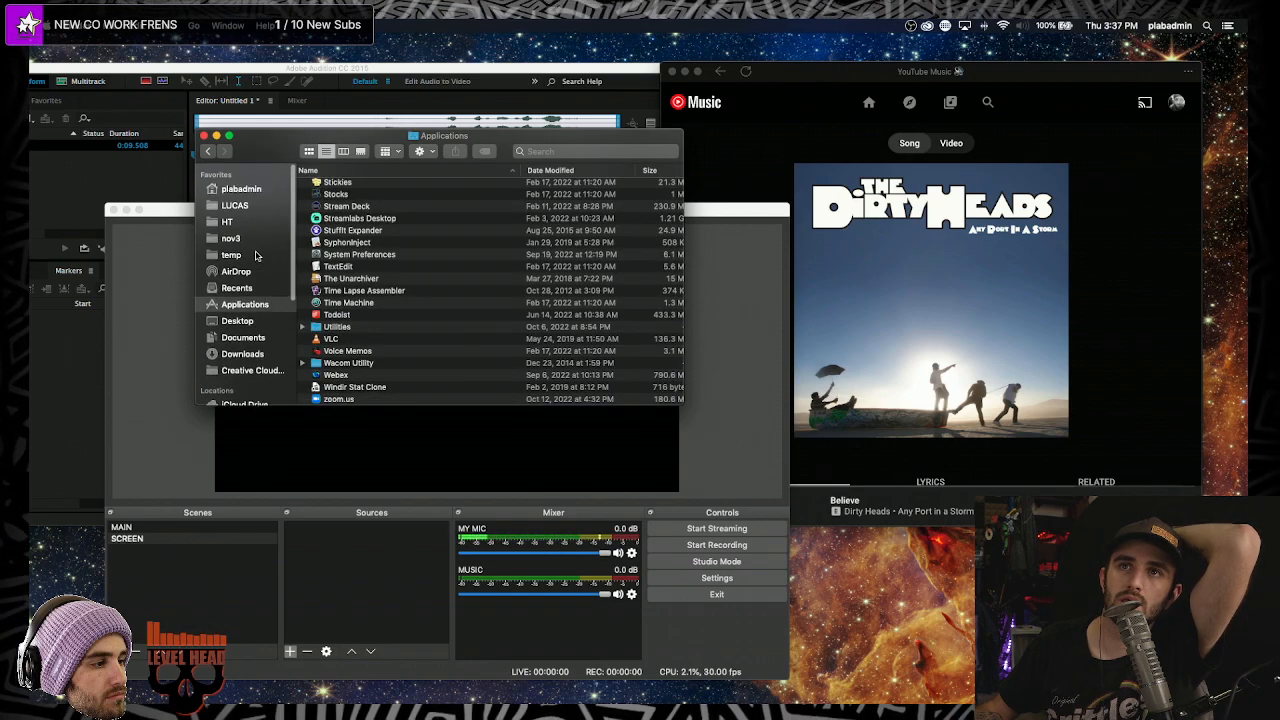
{"action": "left_click", "coordinate": [248, 188]}
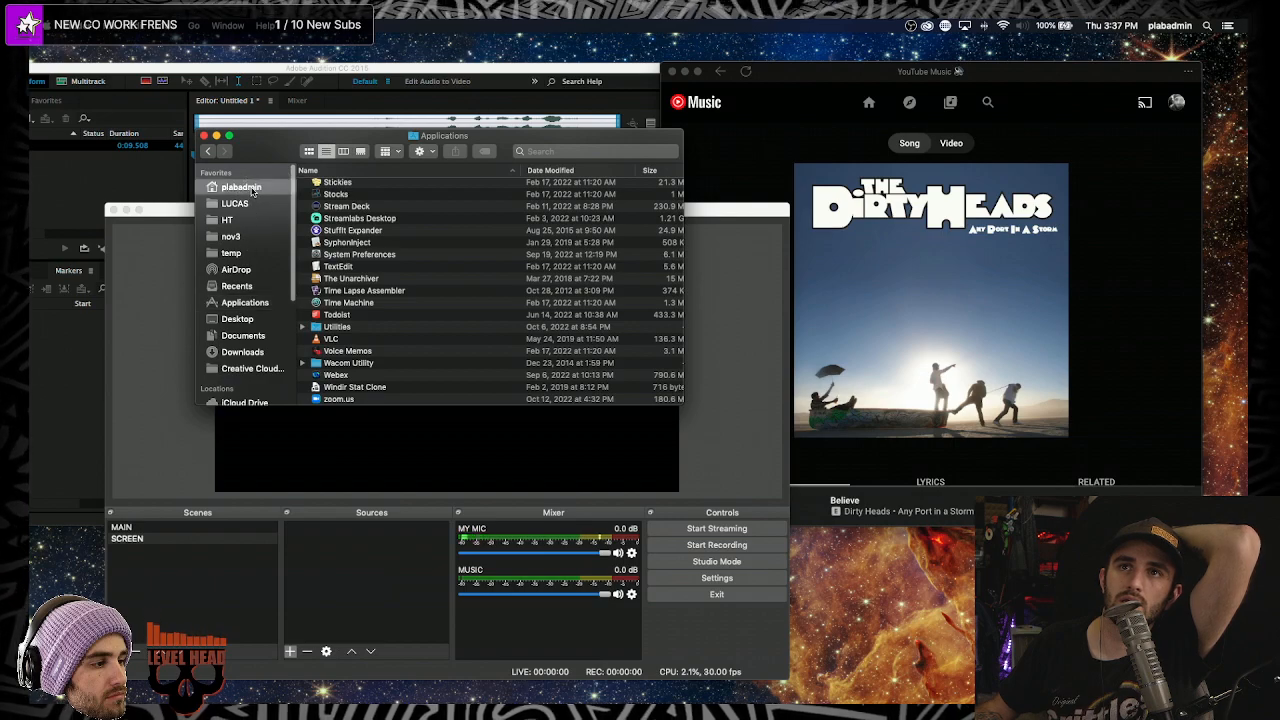
{"action": "double_click", "coordinate": [404, 262]}
{"action": "left_click", "coordinate": [403, 192]}
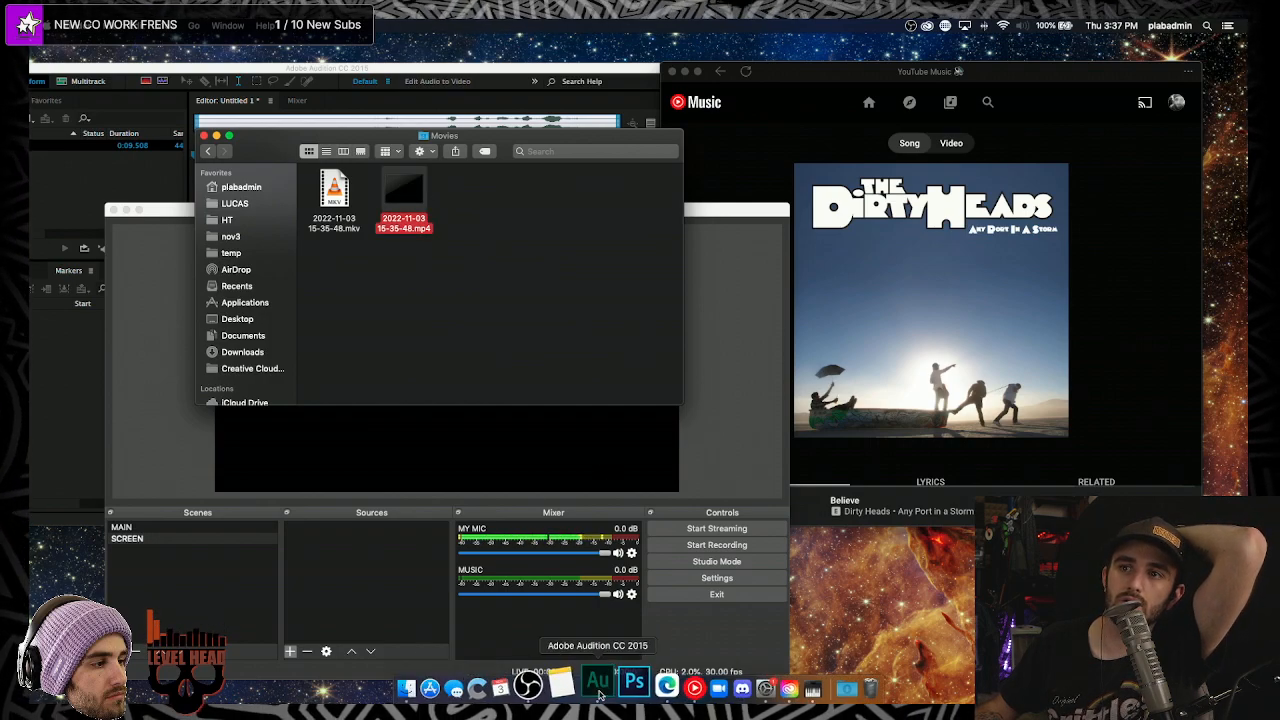
{"action": "left_click", "coordinate": [600, 686]}
- Import 15-35-48.mp4 into Audition's Files panel and open its audio in the editor
{"action": "left_click_drag", "start_coordinate": [406, 73], "coordinate": [858, 140]}
{"action": "left_click_drag", "start_coordinate": [403, 190], "coordinate": [517, 265]}
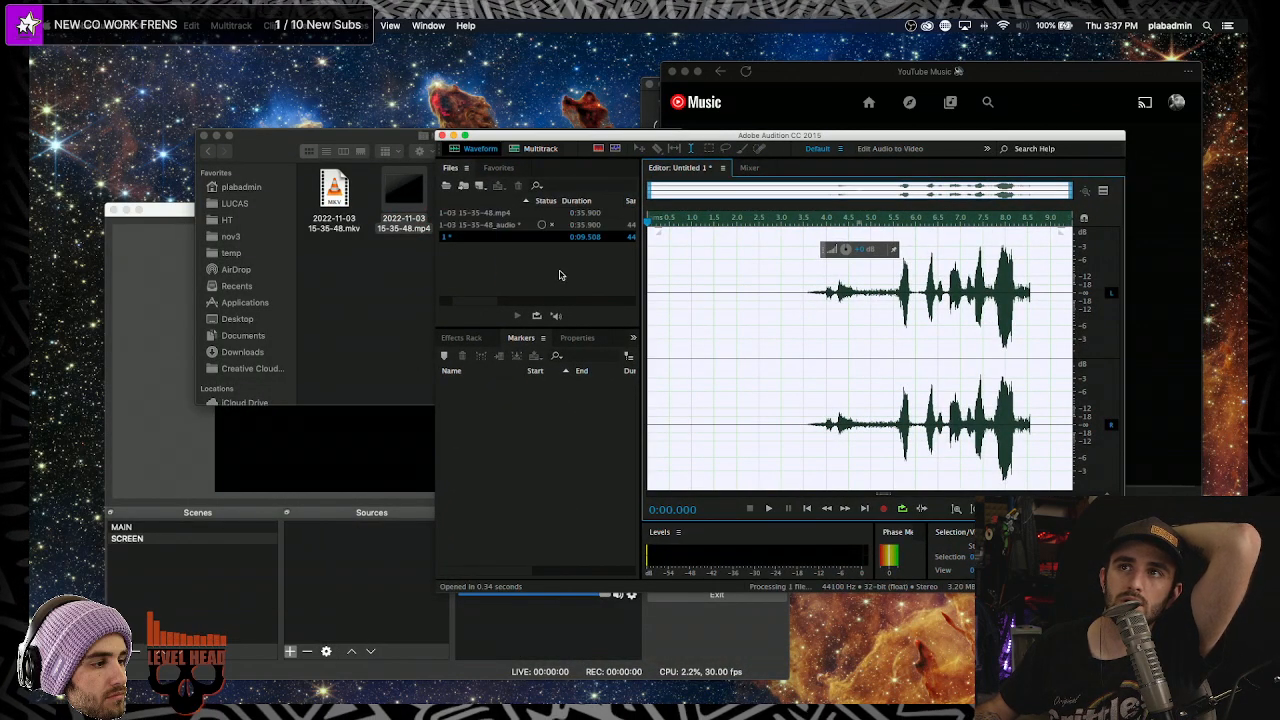
{"action": "left_click", "coordinate": [520, 218]}
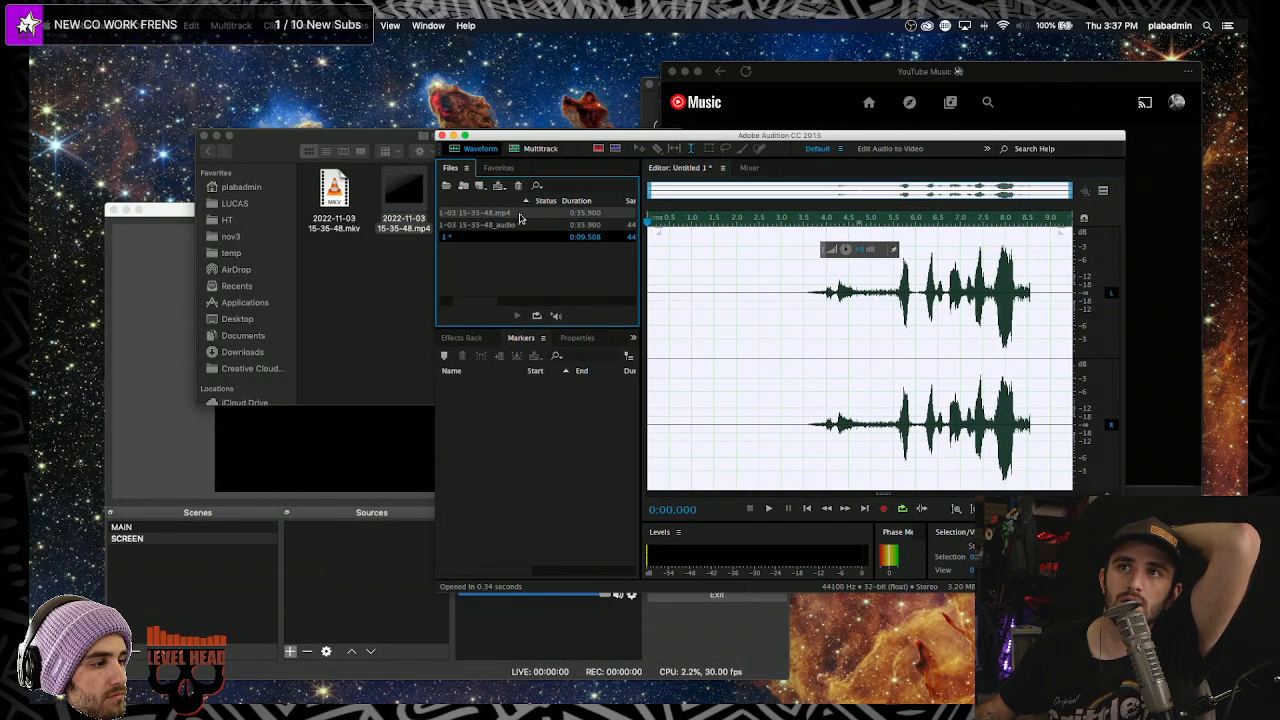
{"action": "double_click", "coordinate": [500, 224]}
- Play the audio from about 13.5 seconds and stop it around 0:31
{"action": "scroll", "coordinate": [743, 414], "scroll_direction": "up", "scroll_amount": 3}
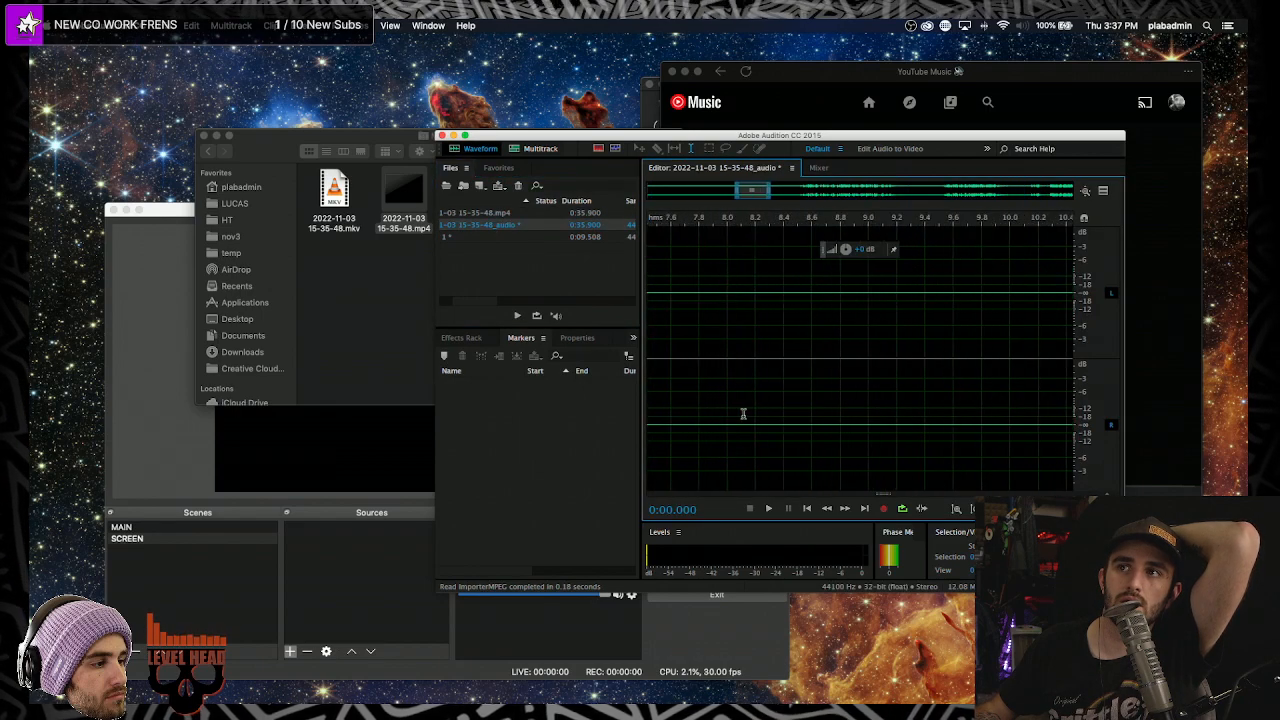
{"action": "scroll", "coordinate": [743, 414], "scroll_direction": "down", "scroll_amount": 4}
{"action": "left_click", "coordinate": [819, 394]}
{"action": "left_click", "coordinate": [807, 392]}
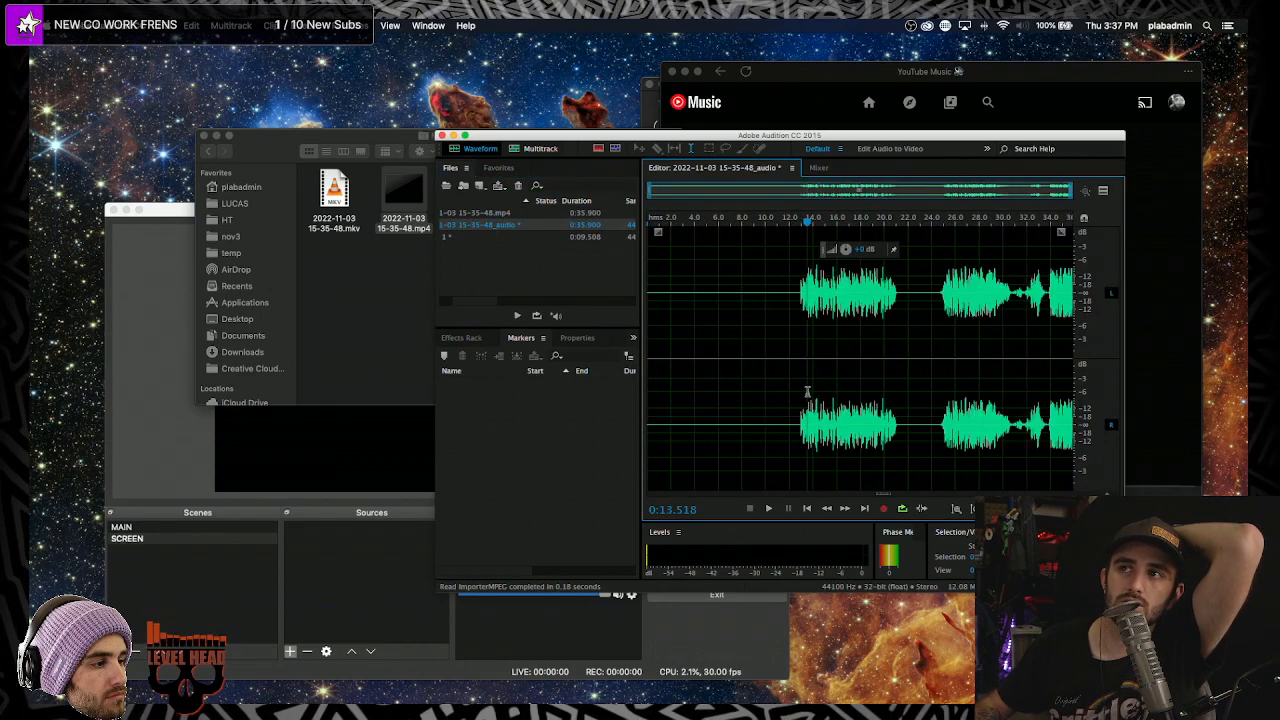
{"action": "key", "text": "space"}
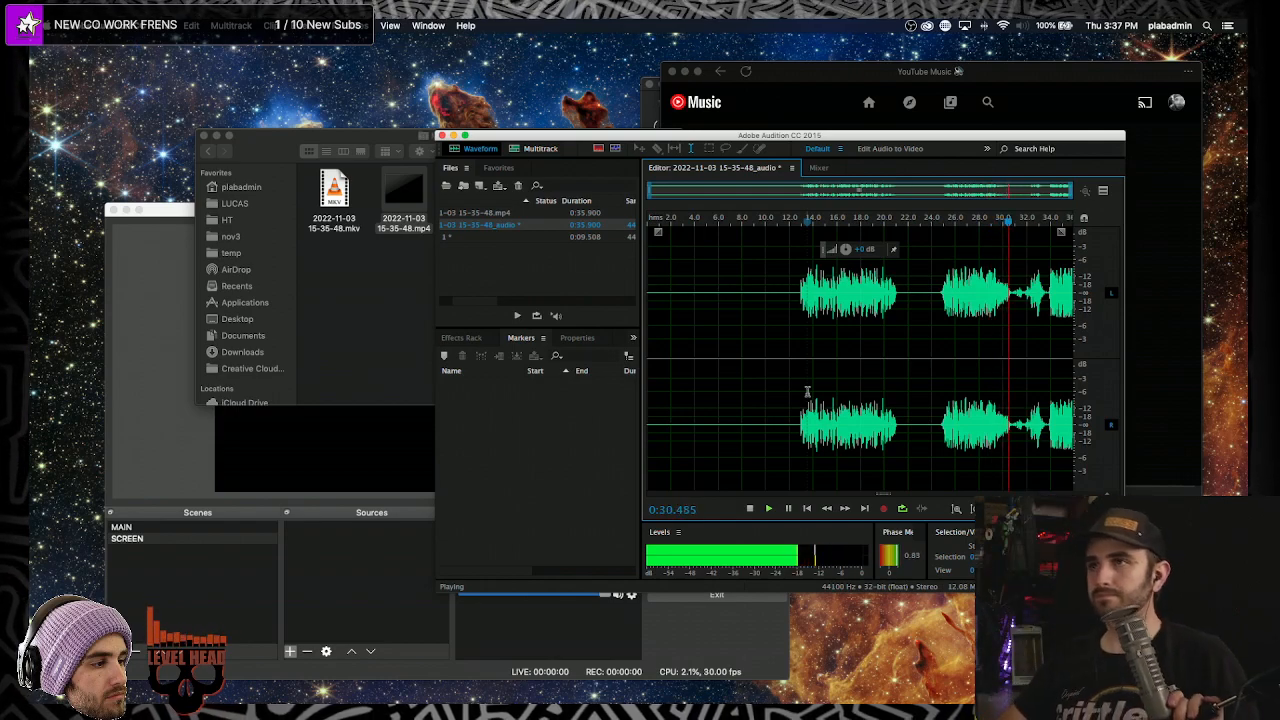
{"action": "key", "text": "space"}
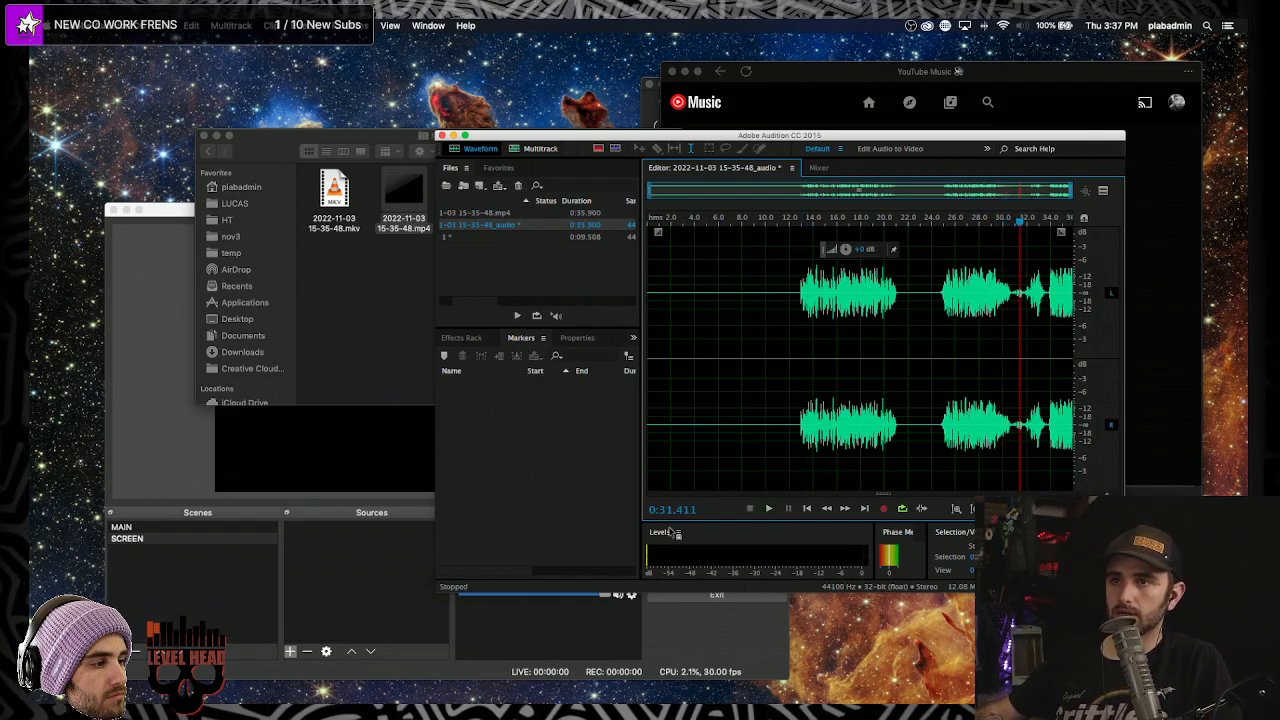
{"action": "left_click", "coordinate": [705, 622]}
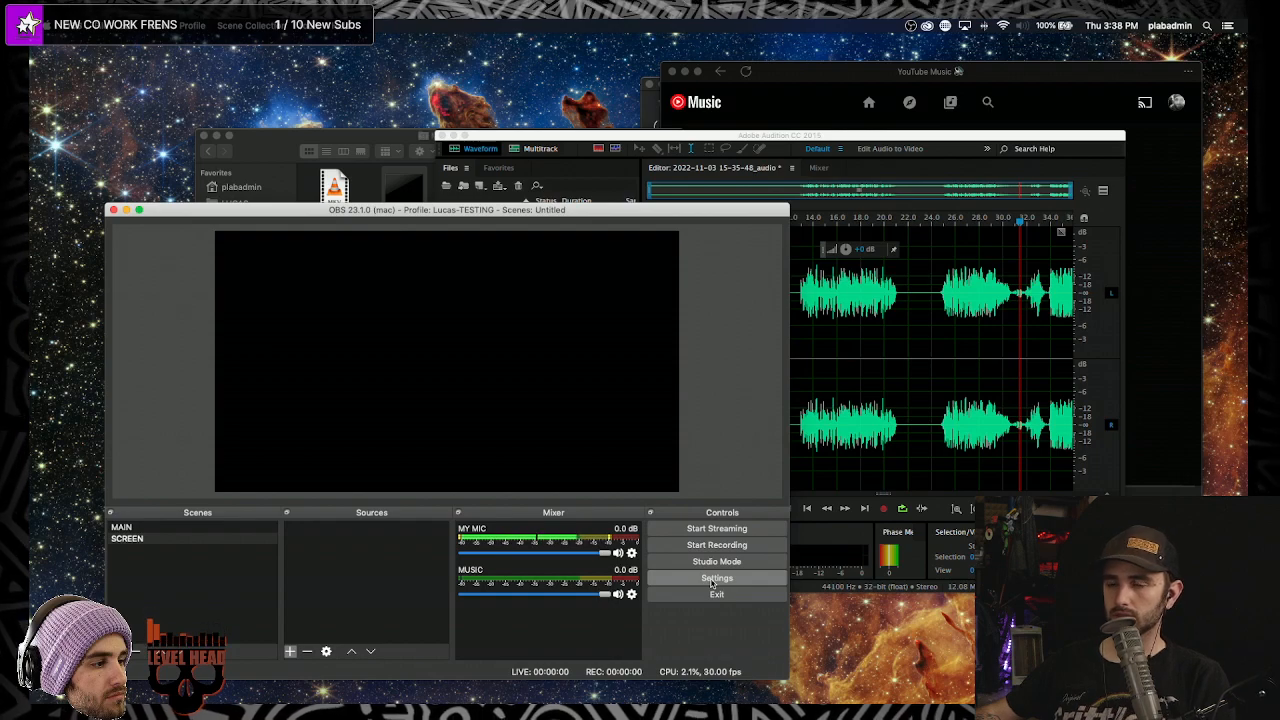
- Go to Output > Recording in OBS Settings, keeping the Standard recording type
{"action": "left_click", "coordinate": [714, 579]}
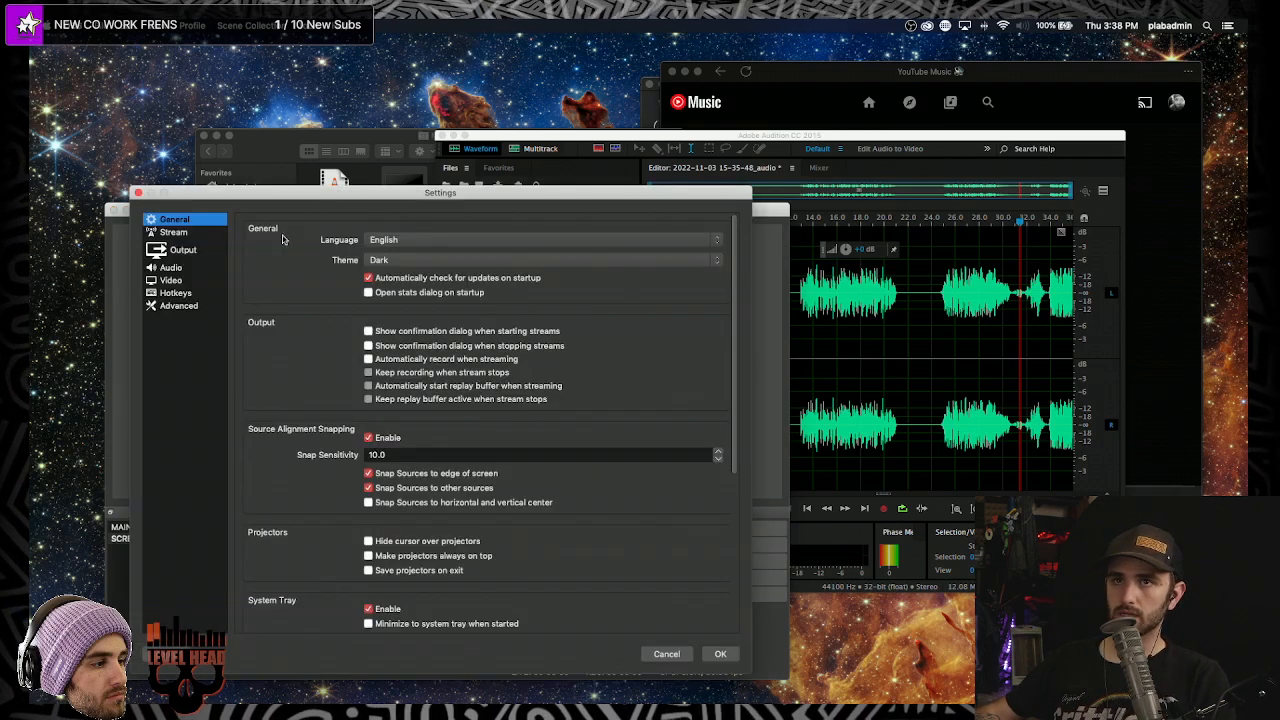
{"action": "left_click", "coordinate": [166, 268]}
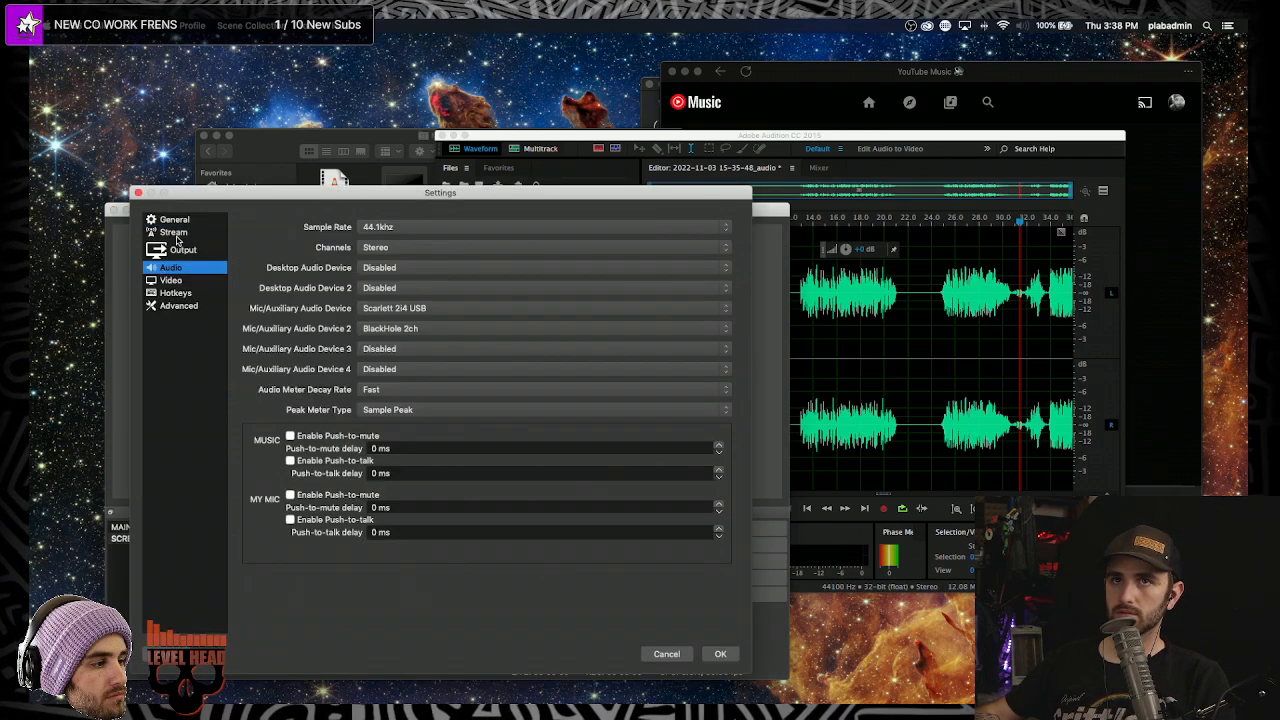
{"action": "left_click", "coordinate": [174, 233]}
{"action": "left_click", "coordinate": [175, 250]}
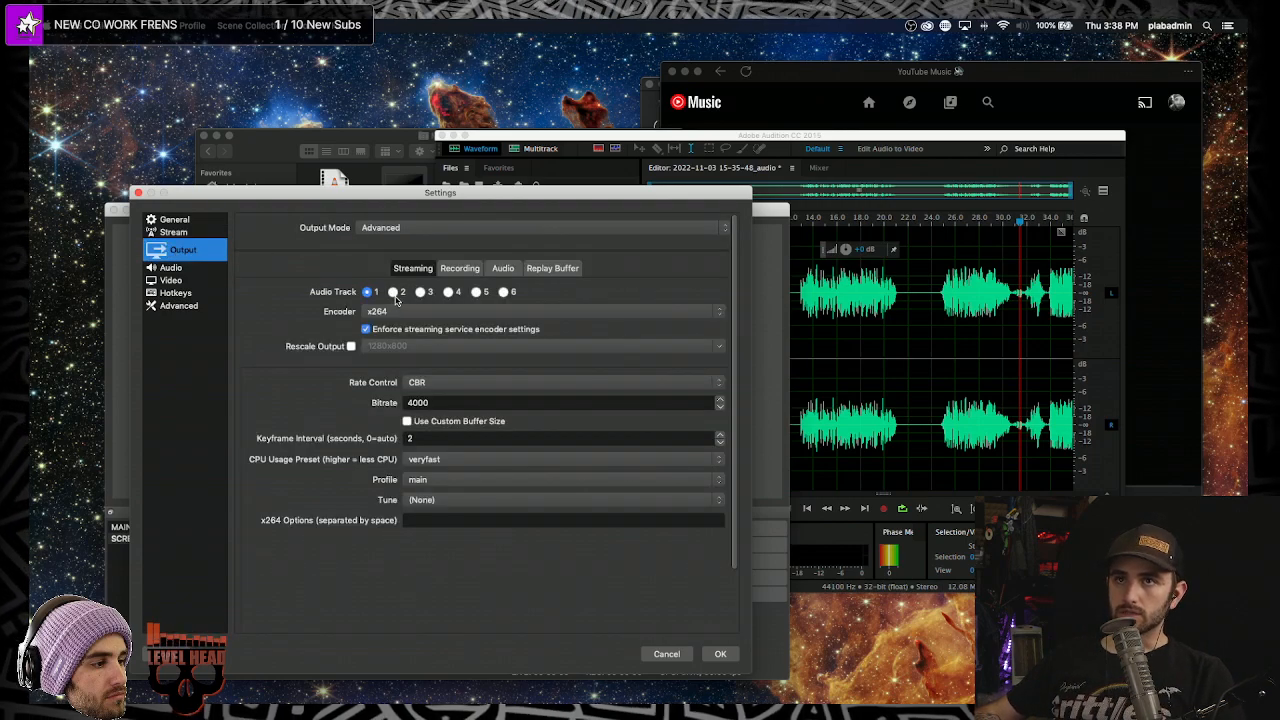
{"action": "left_click", "coordinate": [460, 268]}
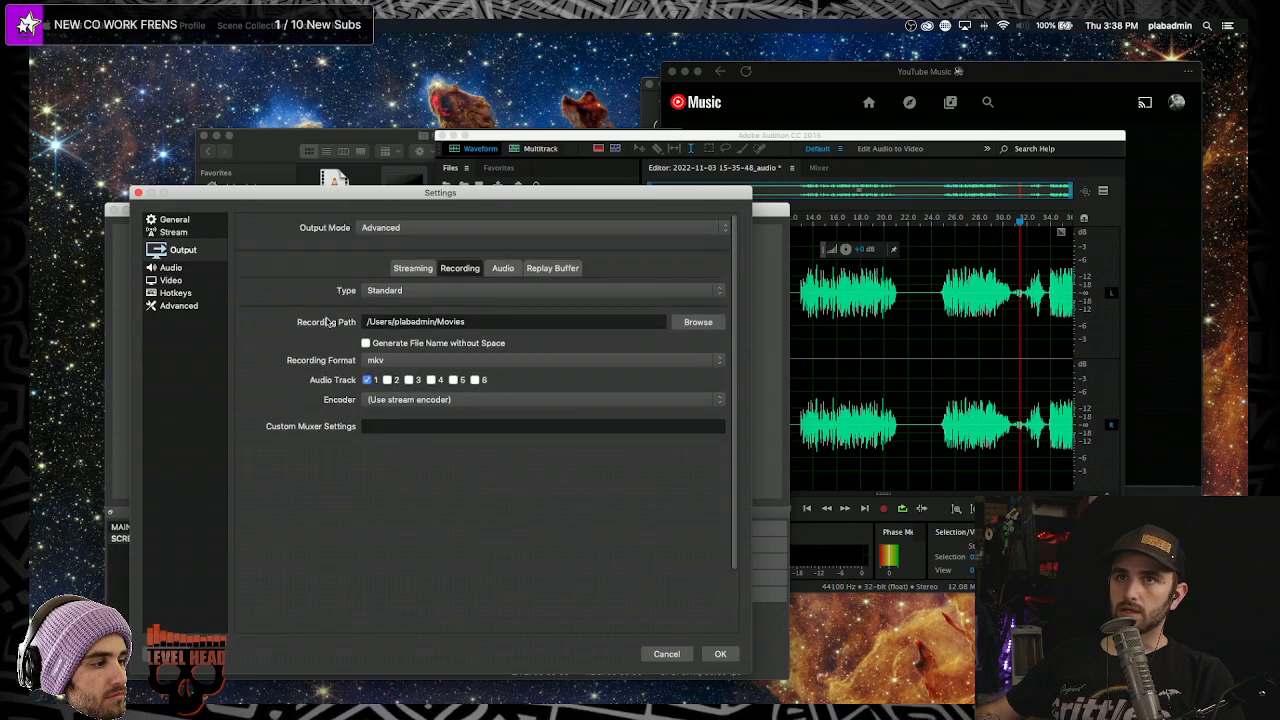
{"action": "left_click", "coordinate": [401, 291]}
{"action": "left_click", "coordinate": [332, 283]}
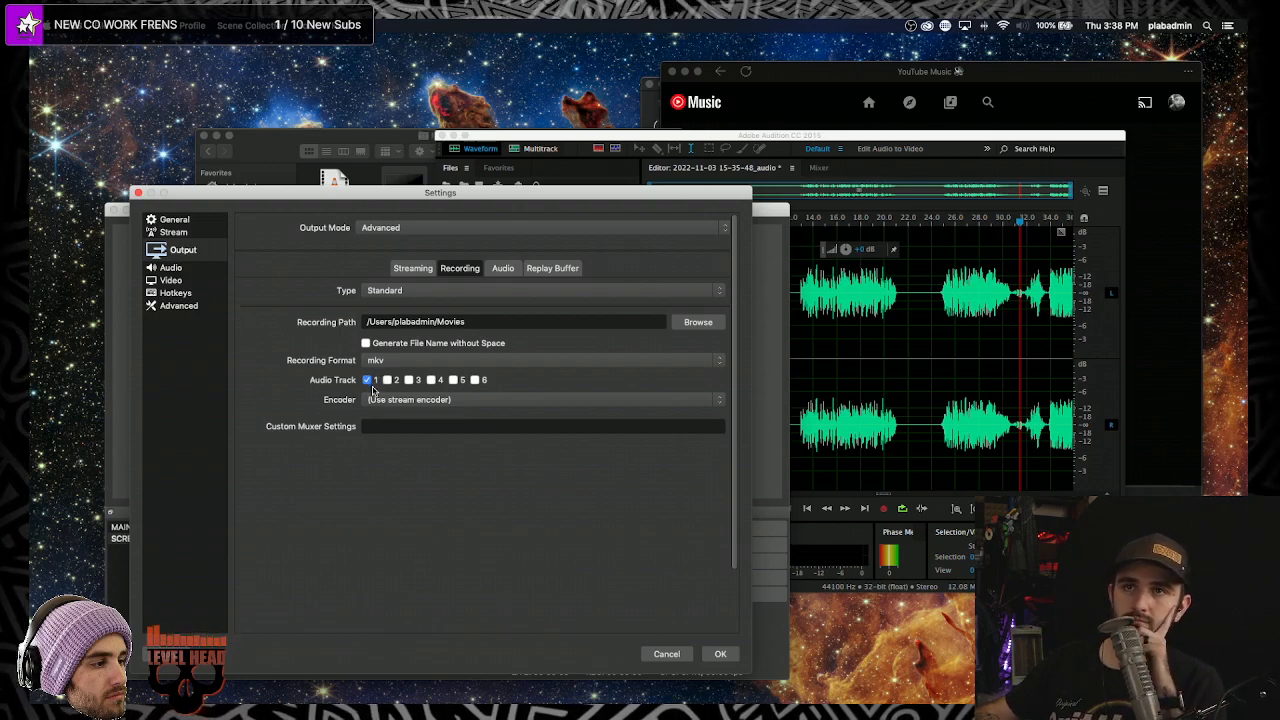
- Enable Audio Track 2 for recording, keep the stream encoder, and apply the settings
{"action": "left_click", "coordinate": [387, 380]}
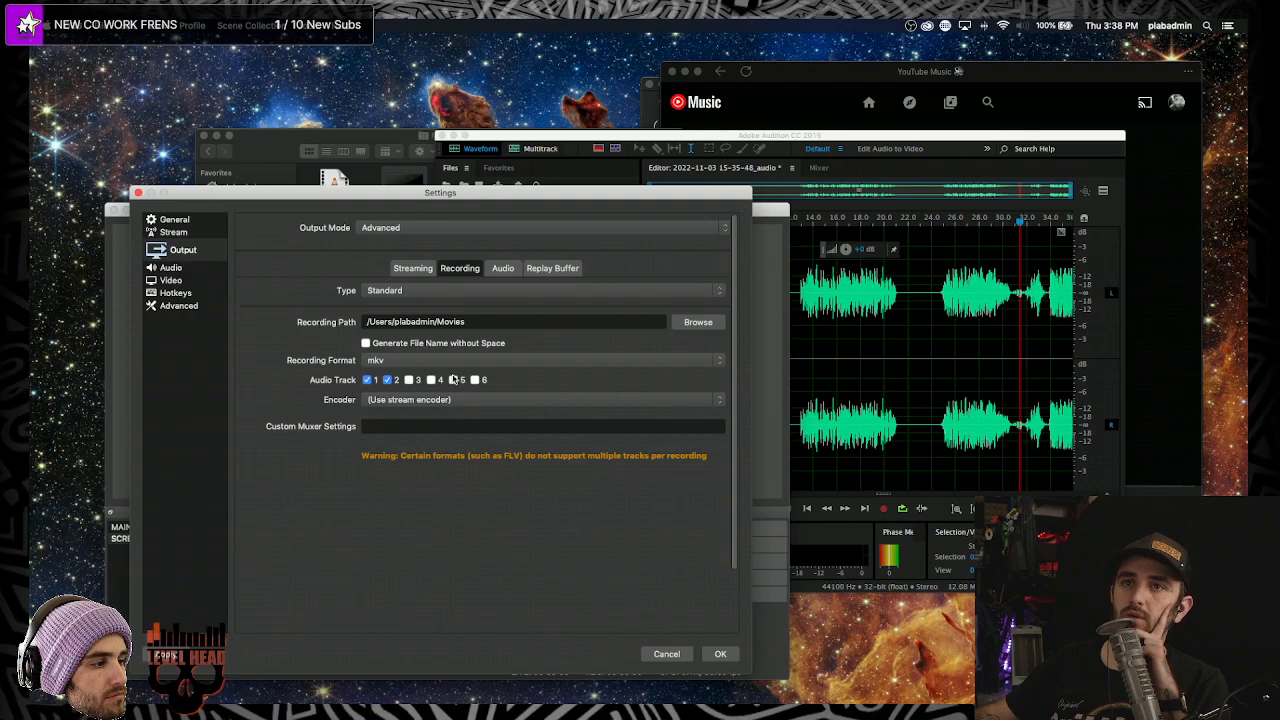
{"action": "left_click", "coordinate": [378, 405]}
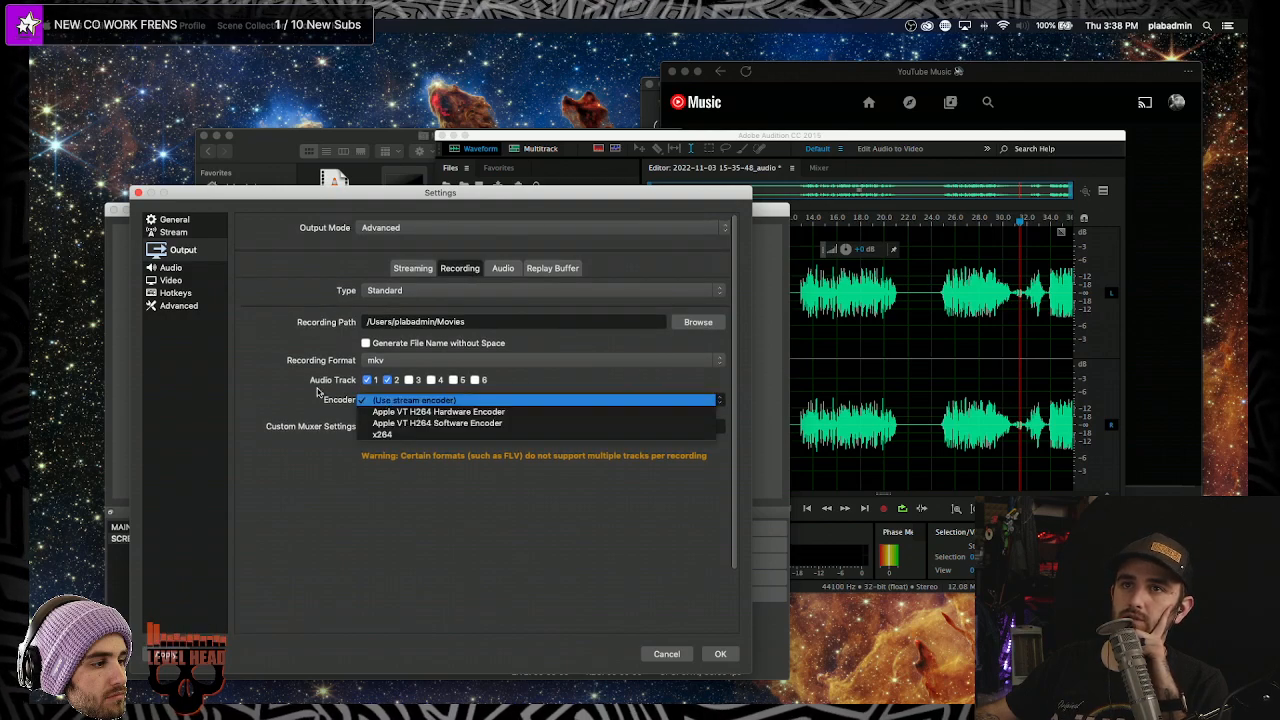
{"action": "left_click", "coordinate": [281, 365]}
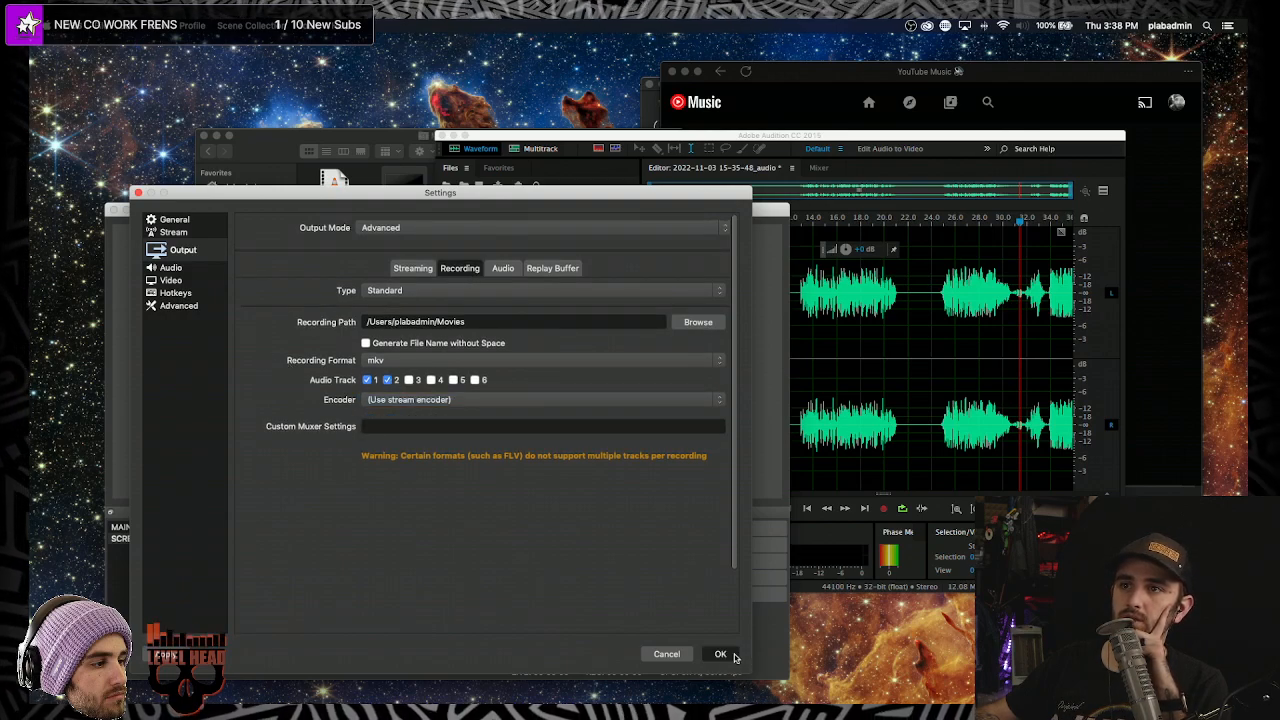
{"action": "left_click", "coordinate": [728, 655]}
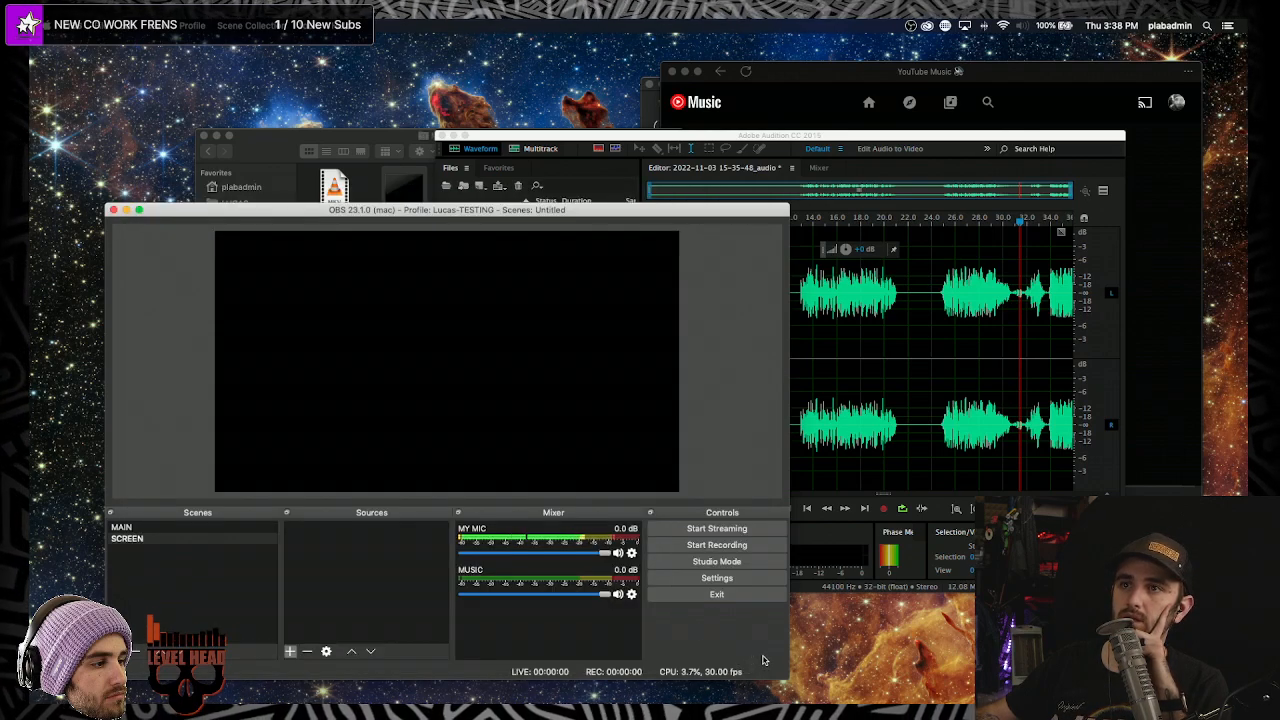
{"action": "left_click", "coordinate": [631, 552]}
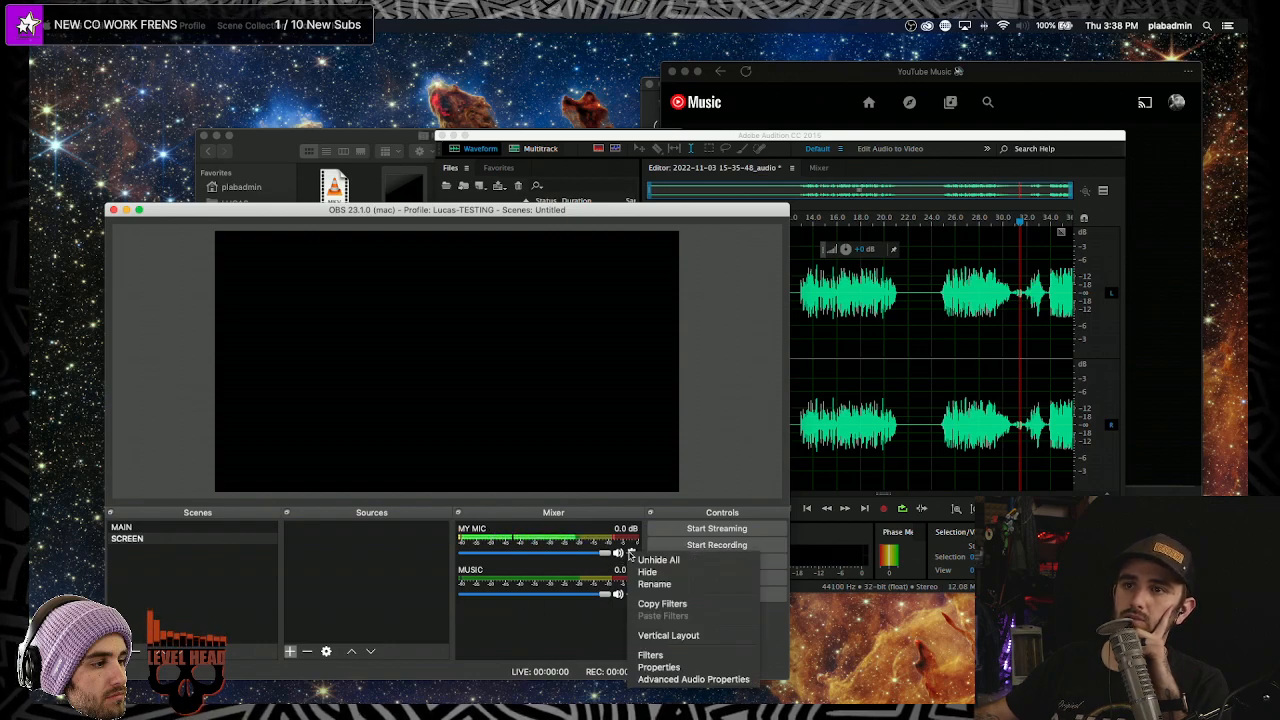
{"action": "left_click", "coordinate": [672, 680]}
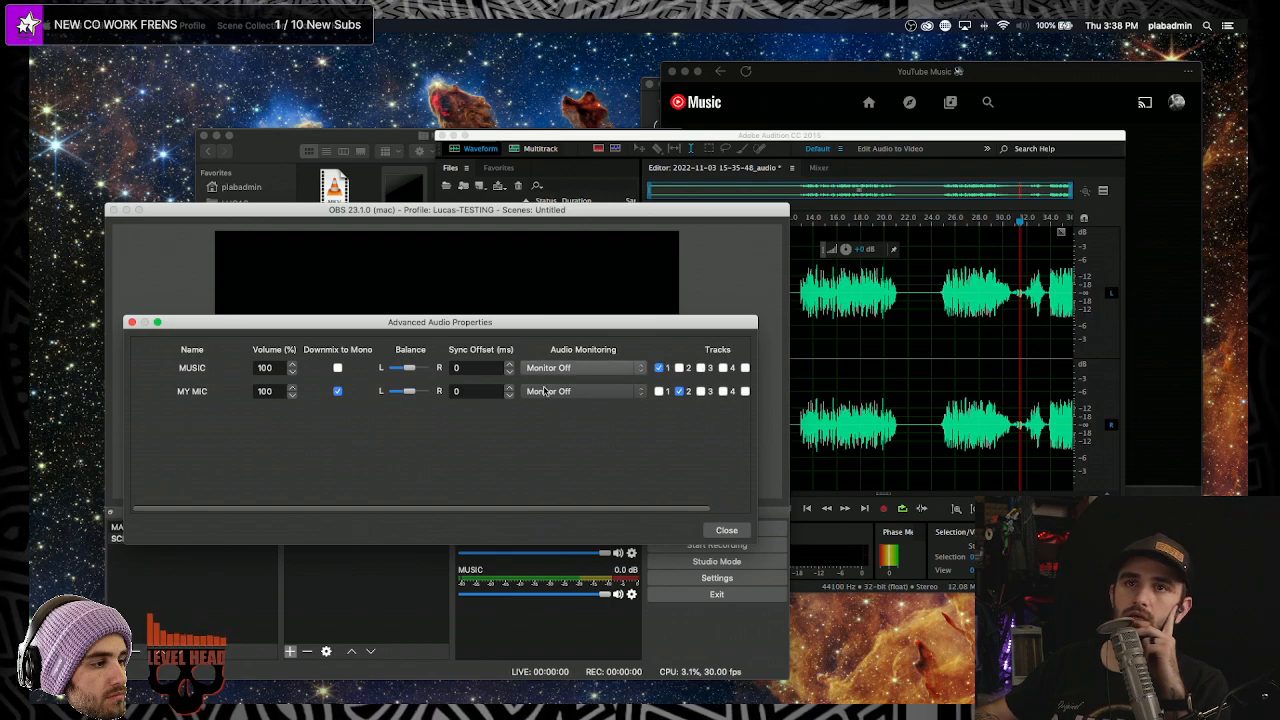
{"action": "left_click", "coordinate": [726, 530]}
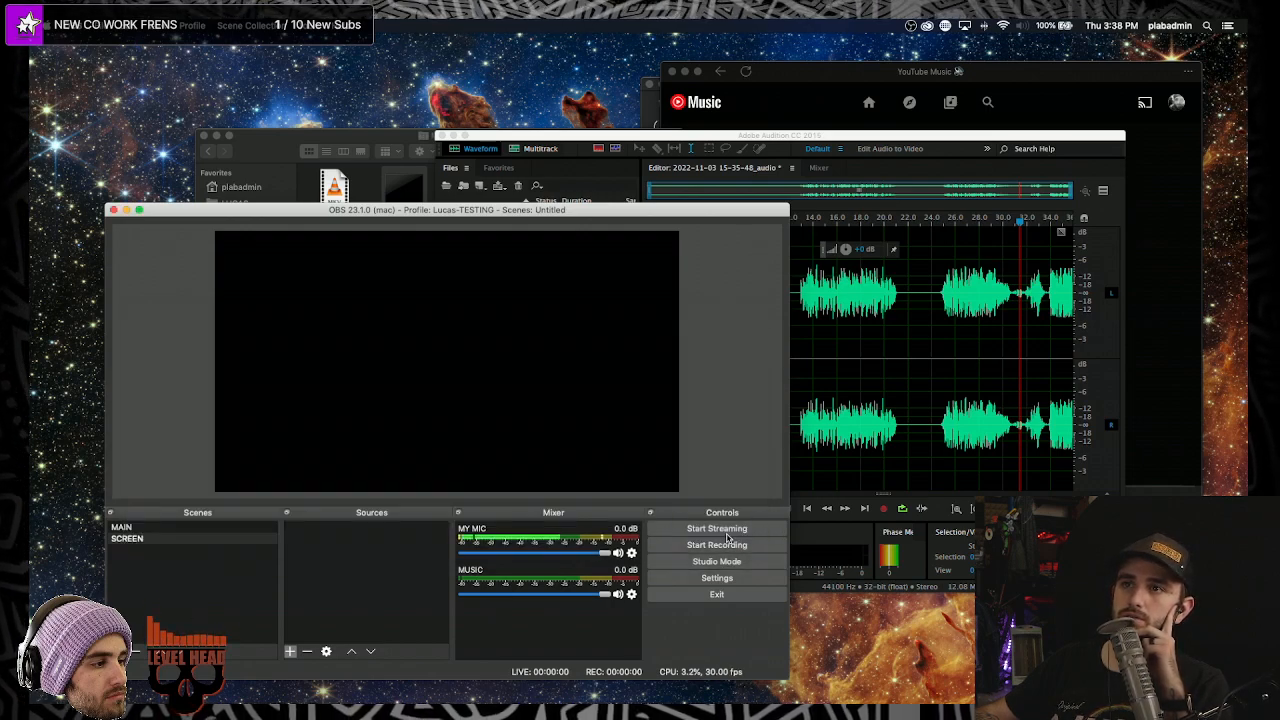
- Tick Audio Track 3 in Output > Recording settings alongside tracks 1 and 2, then click OK
{"action": "left_click", "coordinate": [699, 582]}
{"action": "left_click", "coordinate": [175, 292]}
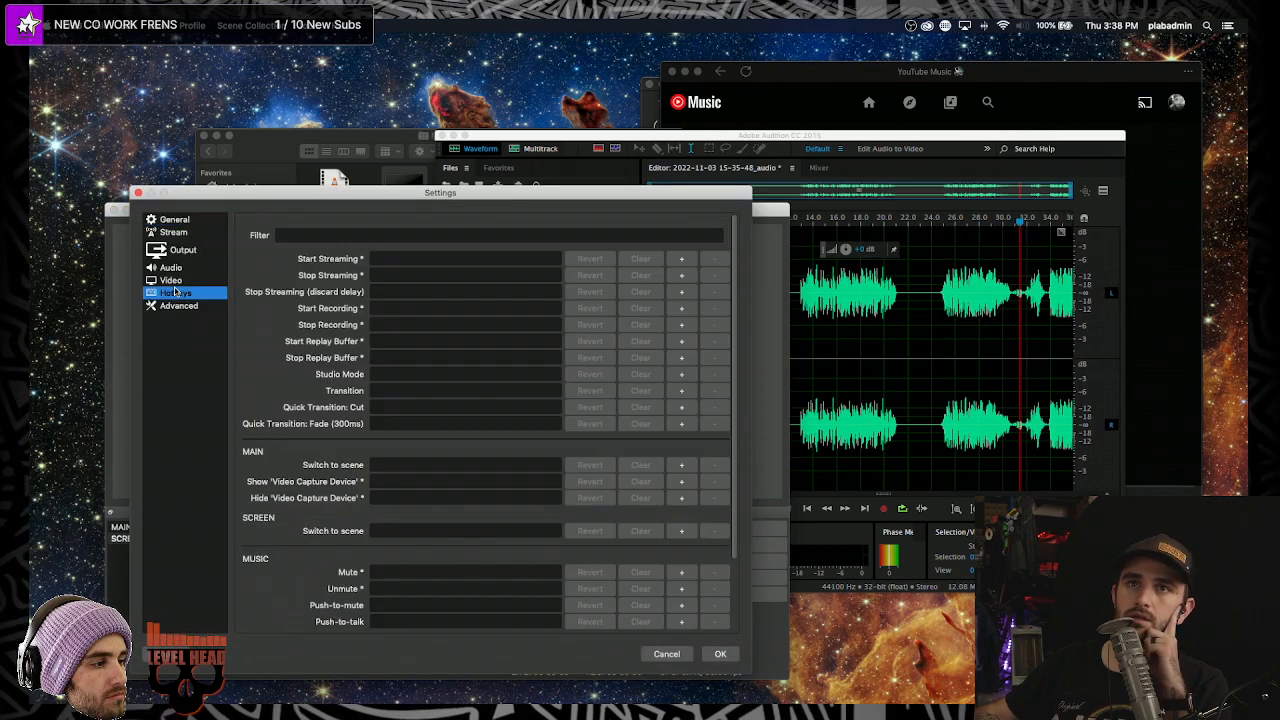
{"action": "left_click", "coordinate": [176, 268]}
{"action": "left_click", "coordinate": [177, 293]}
{"action": "left_click", "coordinate": [175, 281]}
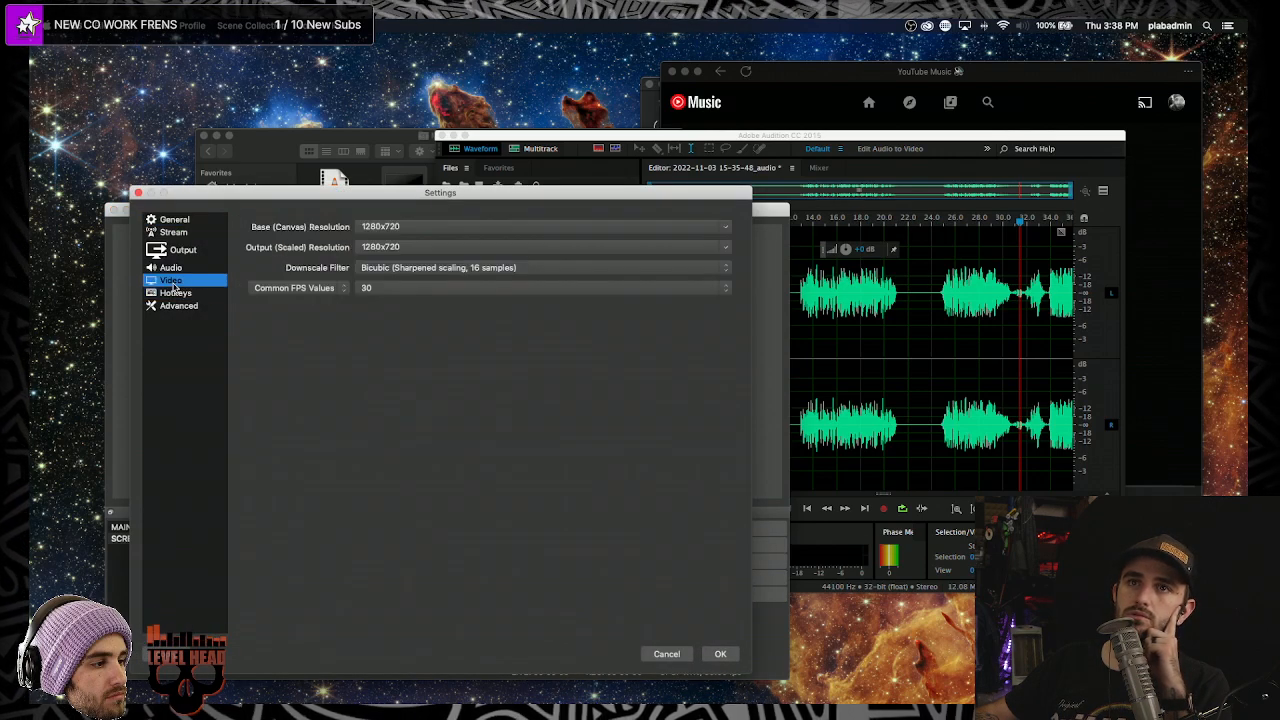
{"action": "left_click", "coordinate": [175, 270]}
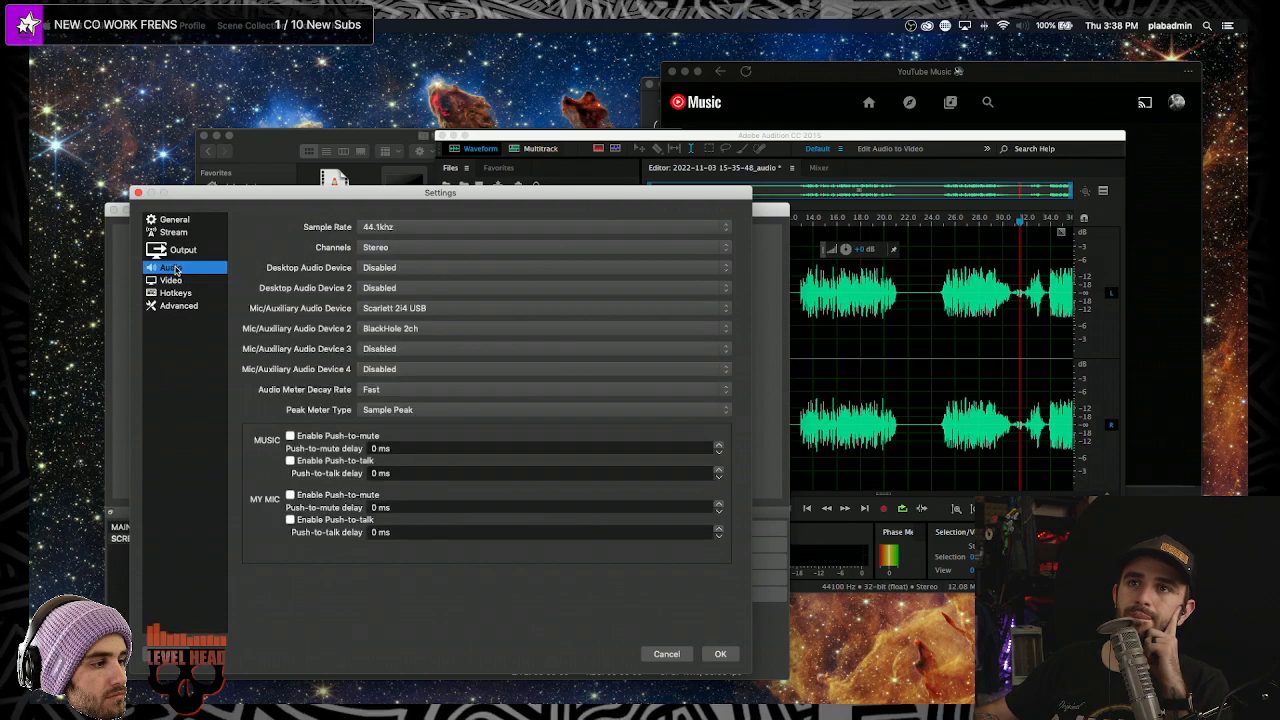
{"action": "left_click", "coordinate": [180, 251]}
{"action": "left_click", "coordinate": [460, 261]}
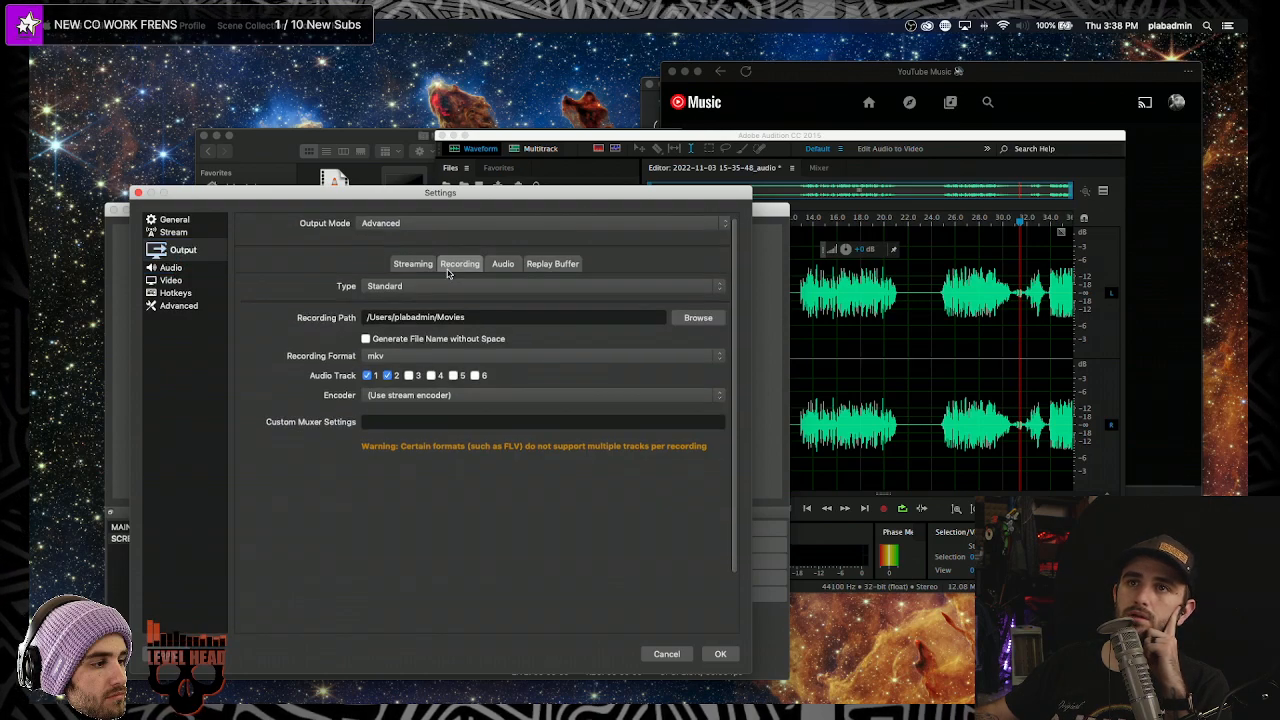
{"action": "scroll", "coordinate": [369, 372], "scroll_direction": "down", "scroll_amount": 1}
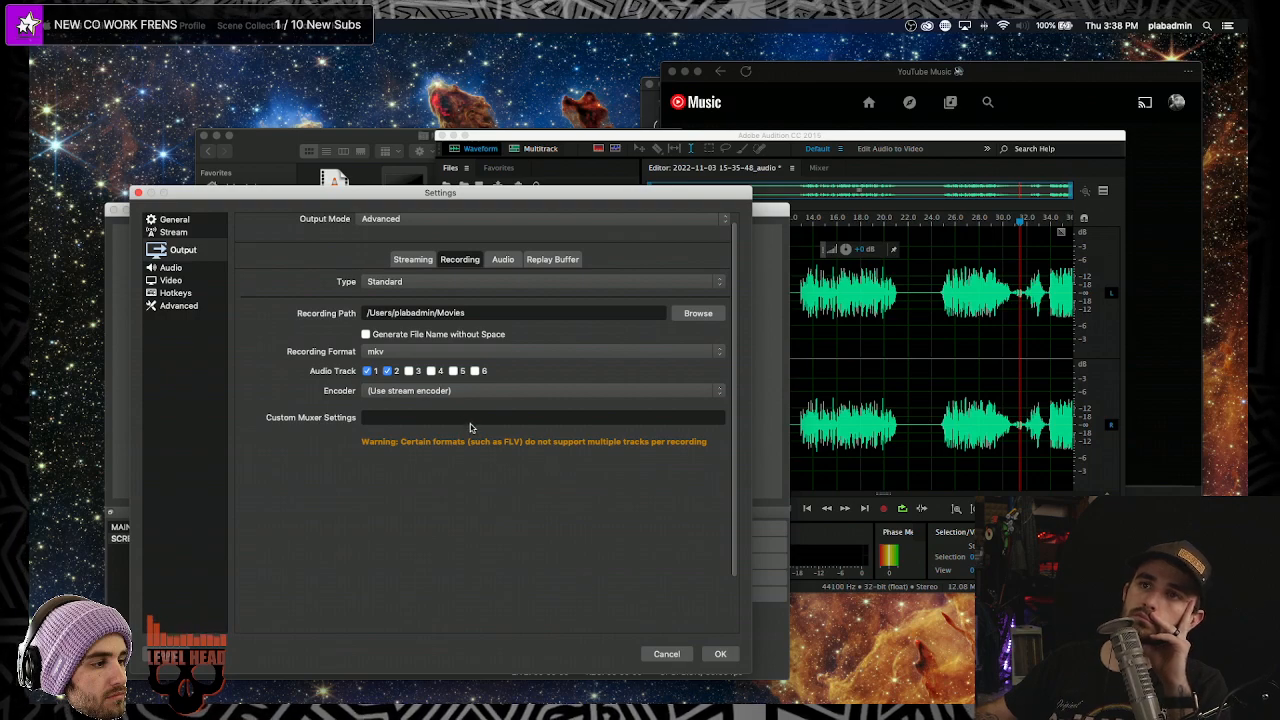
{"action": "left_click", "coordinate": [408, 371]}
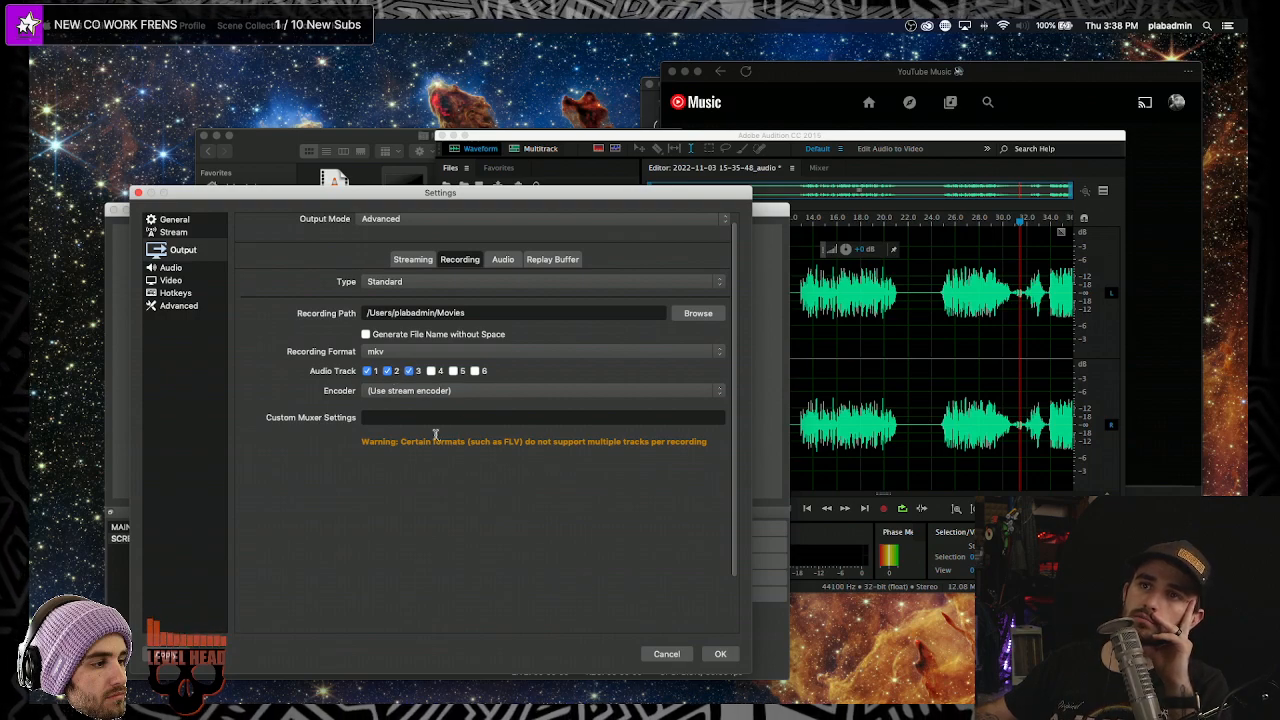
{"action": "left_click", "coordinate": [721, 654]}
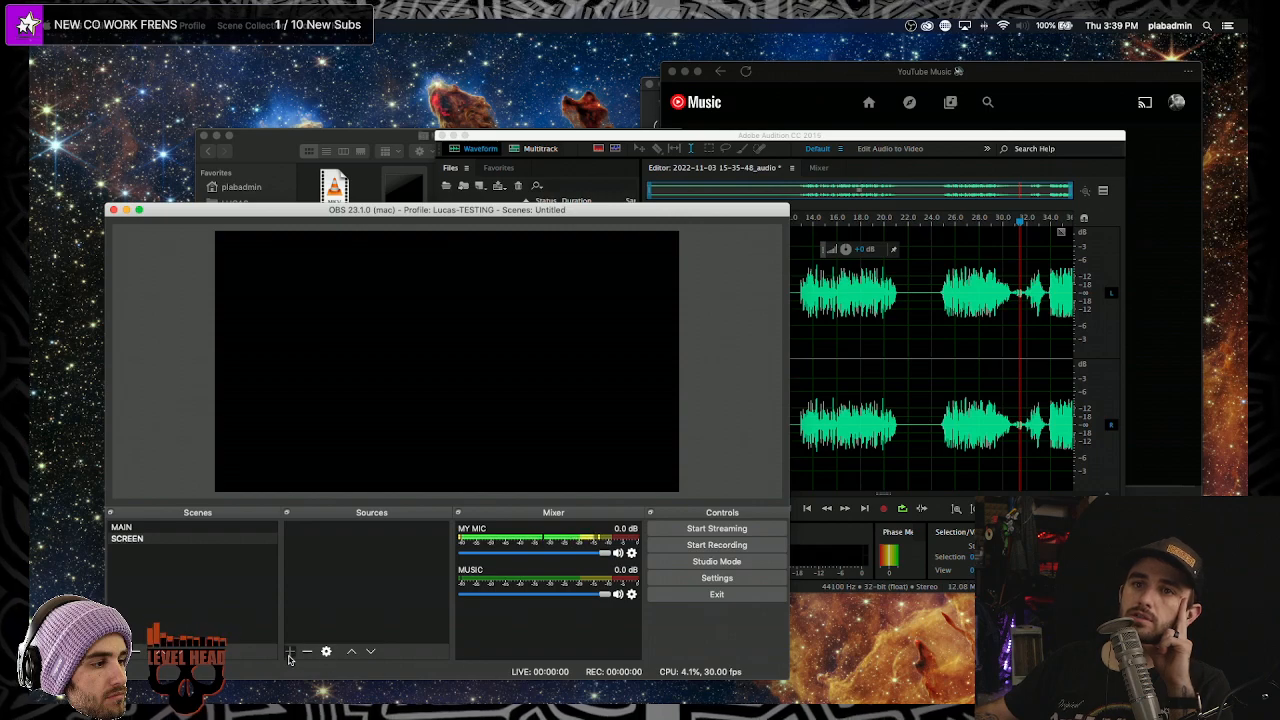
- Create a new Media Source and set its local file to the interview MP3 in the HT folder
{"action": "left_click", "coordinate": [290, 651]}
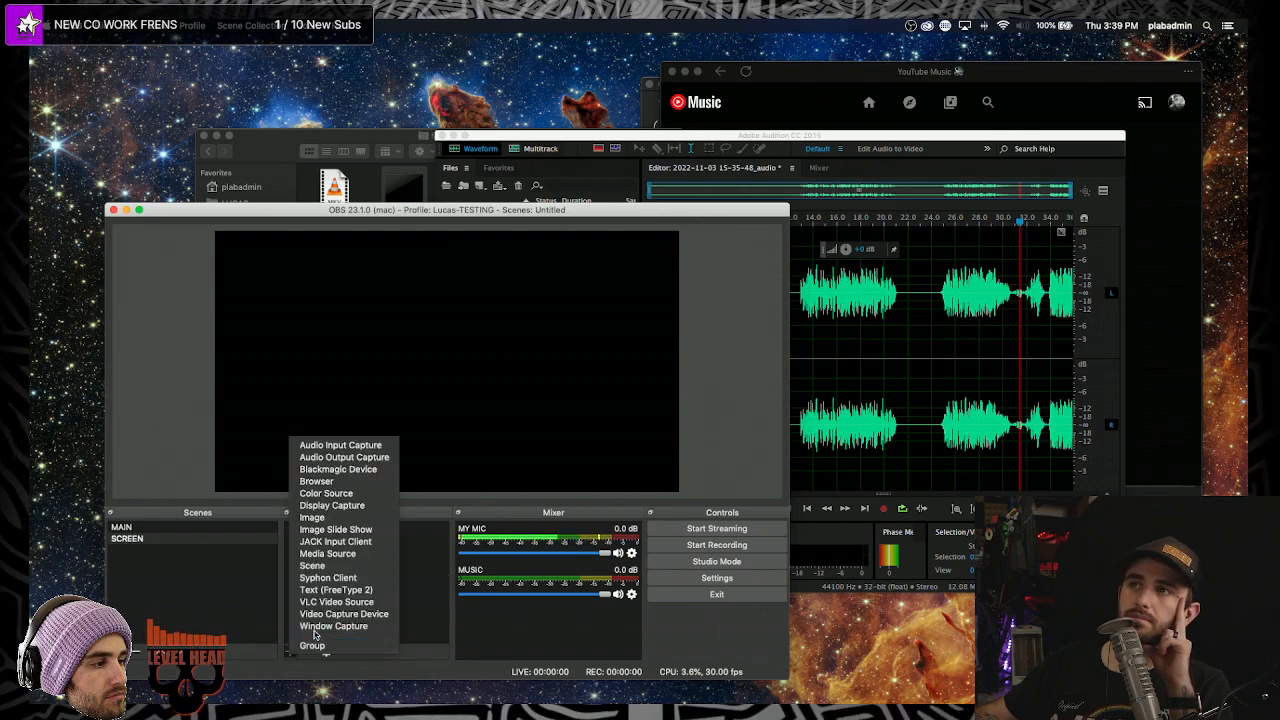
{"action": "left_click", "coordinate": [351, 556]}
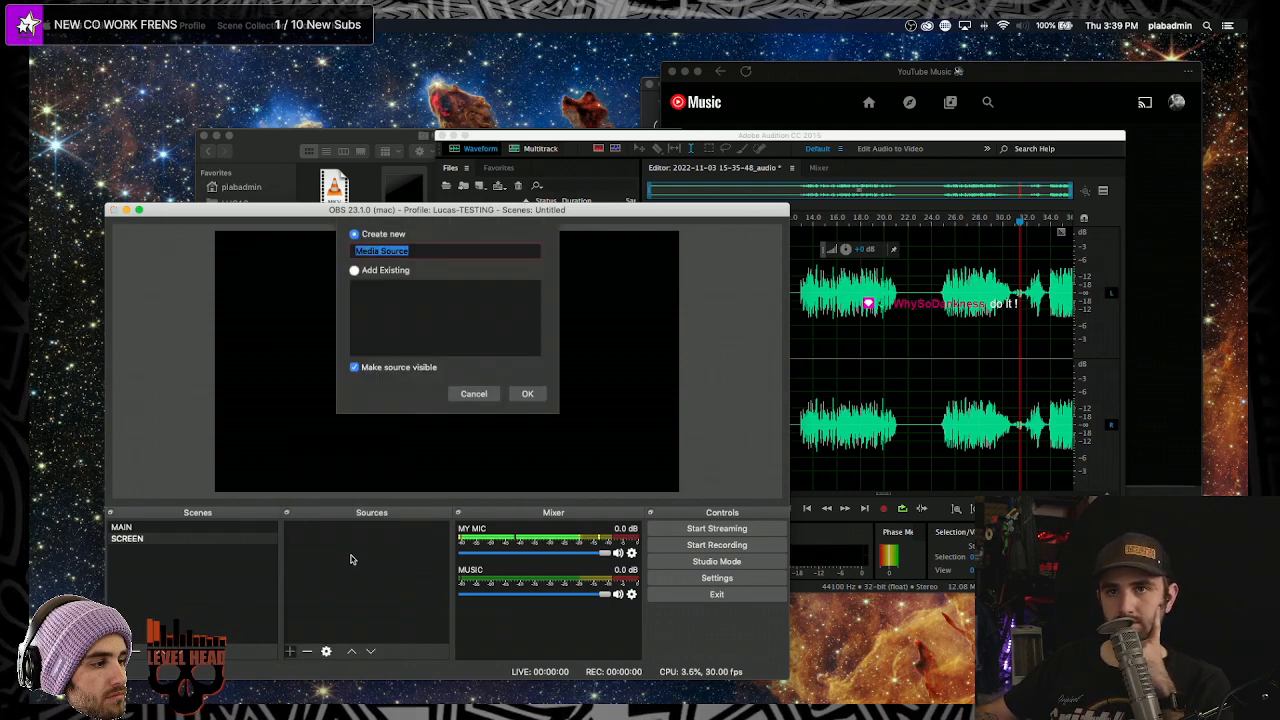
{"action": "left_click", "coordinate": [522, 391]}
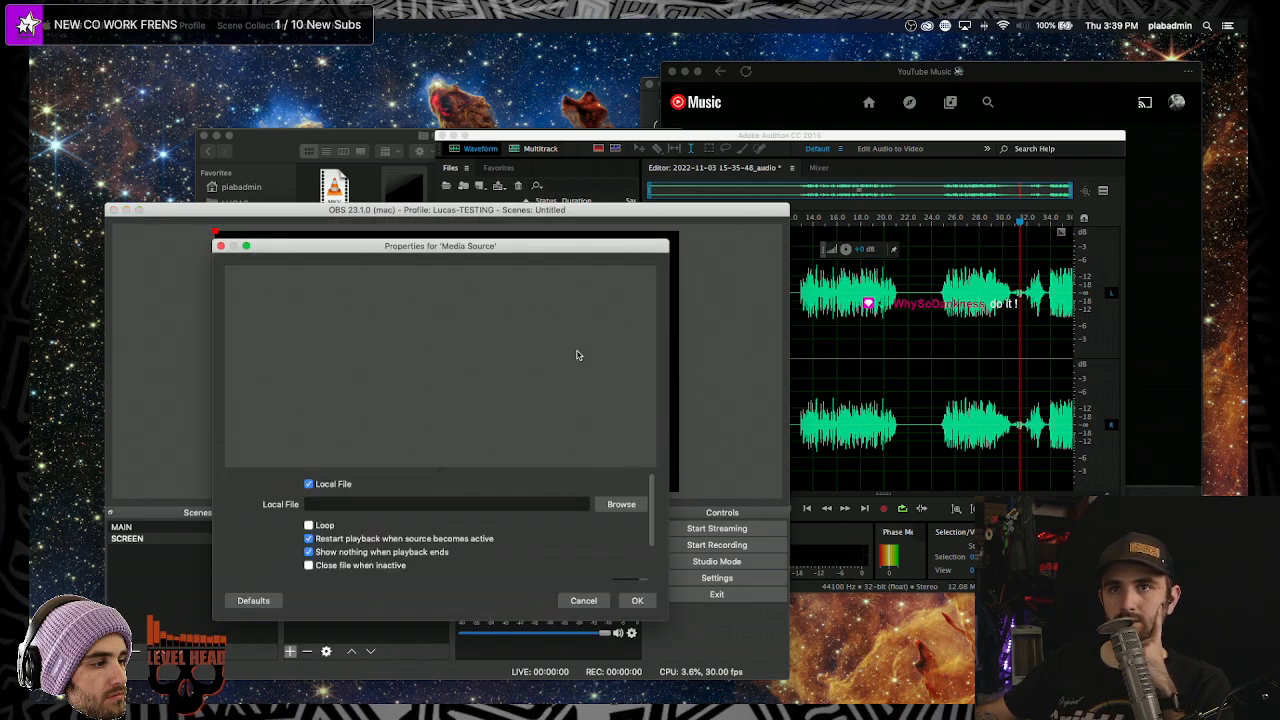
{"action": "left_click", "coordinate": [638, 505]}
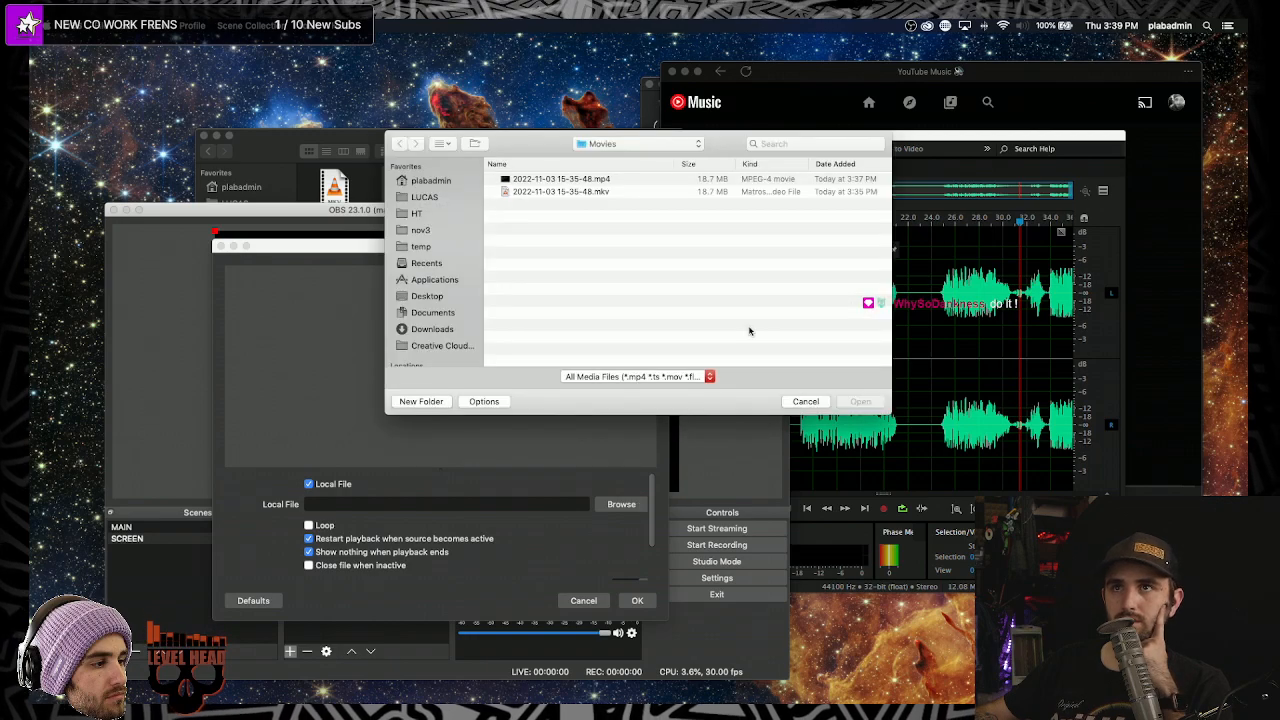
{"action": "left_click", "coordinate": [440, 213]}
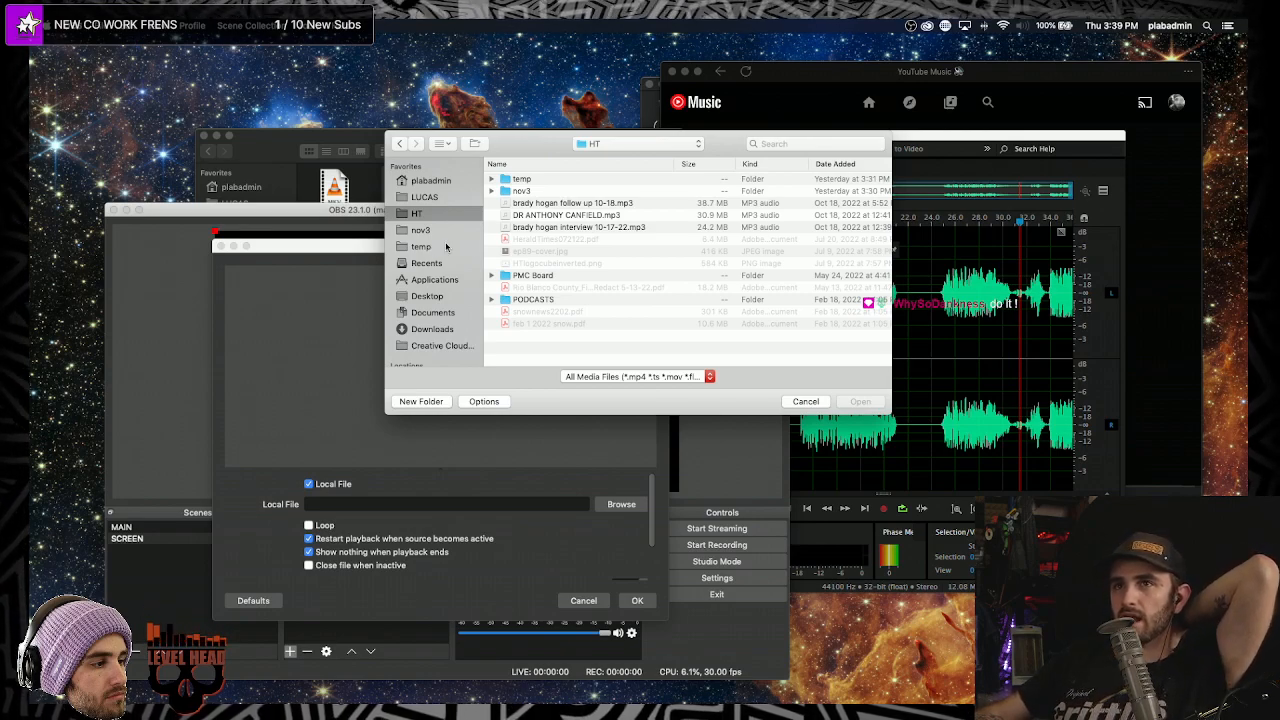
{"action": "left_click", "coordinate": [620, 229]}
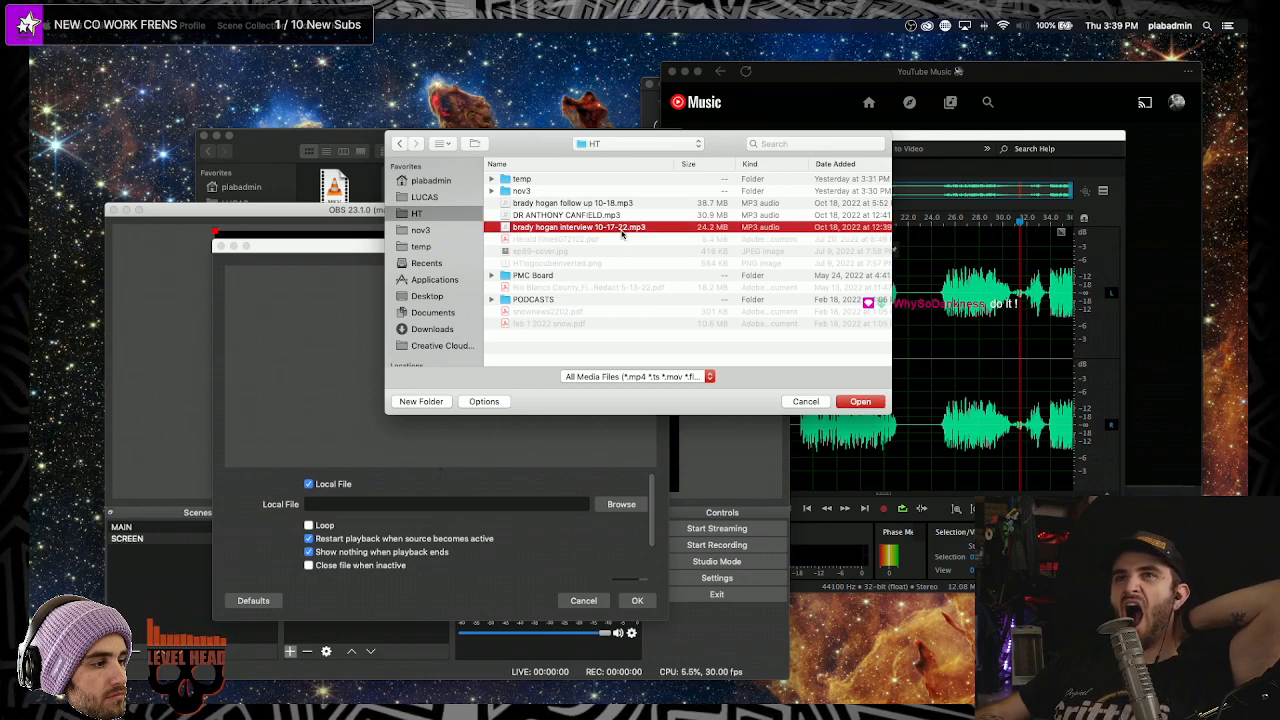
{"action": "left_click", "coordinate": [860, 401]}
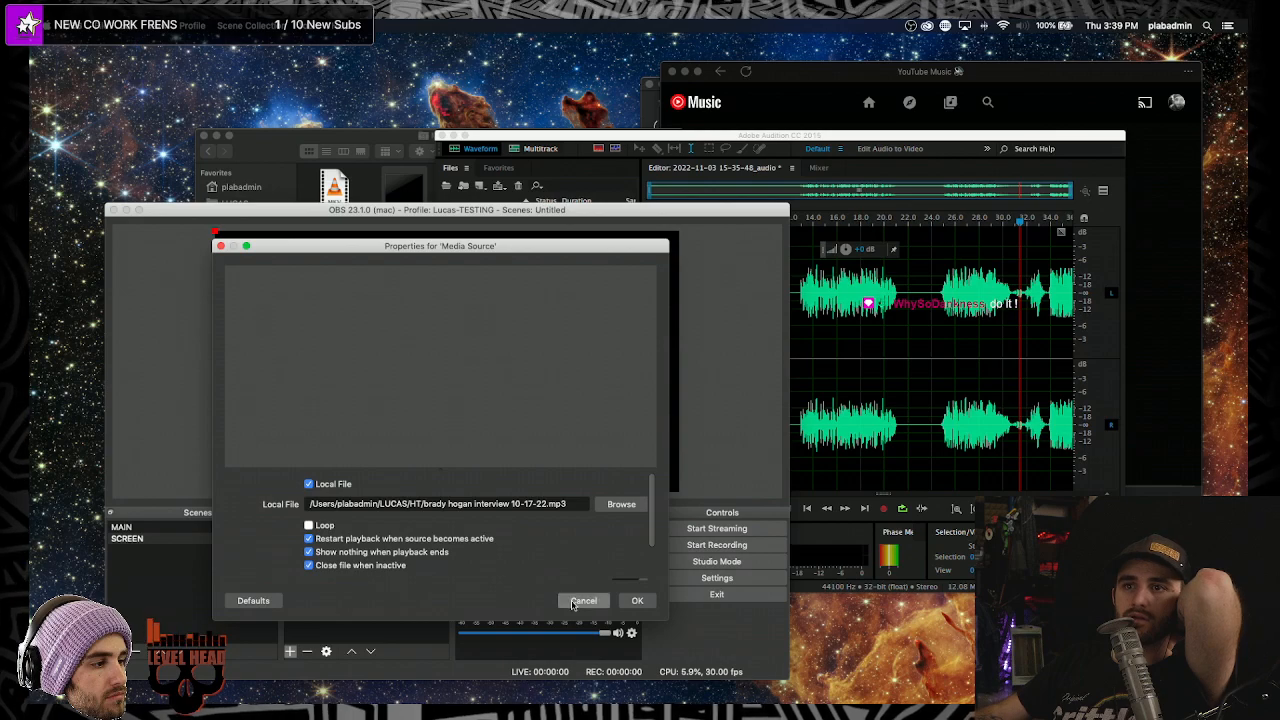
{"action": "left_click", "coordinate": [637, 600]}
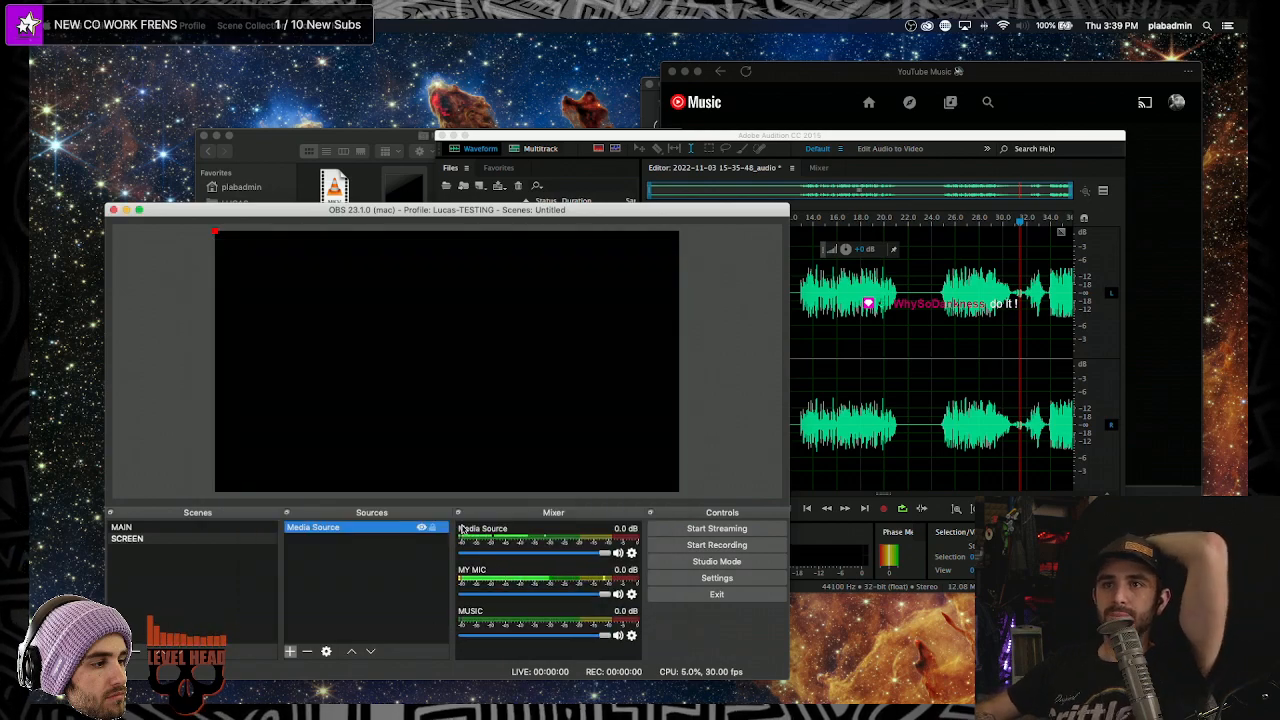
- Check the Advanced Audio Properties from the media source's mixer options, then close them
{"action": "left_click", "coordinate": [631, 552]}
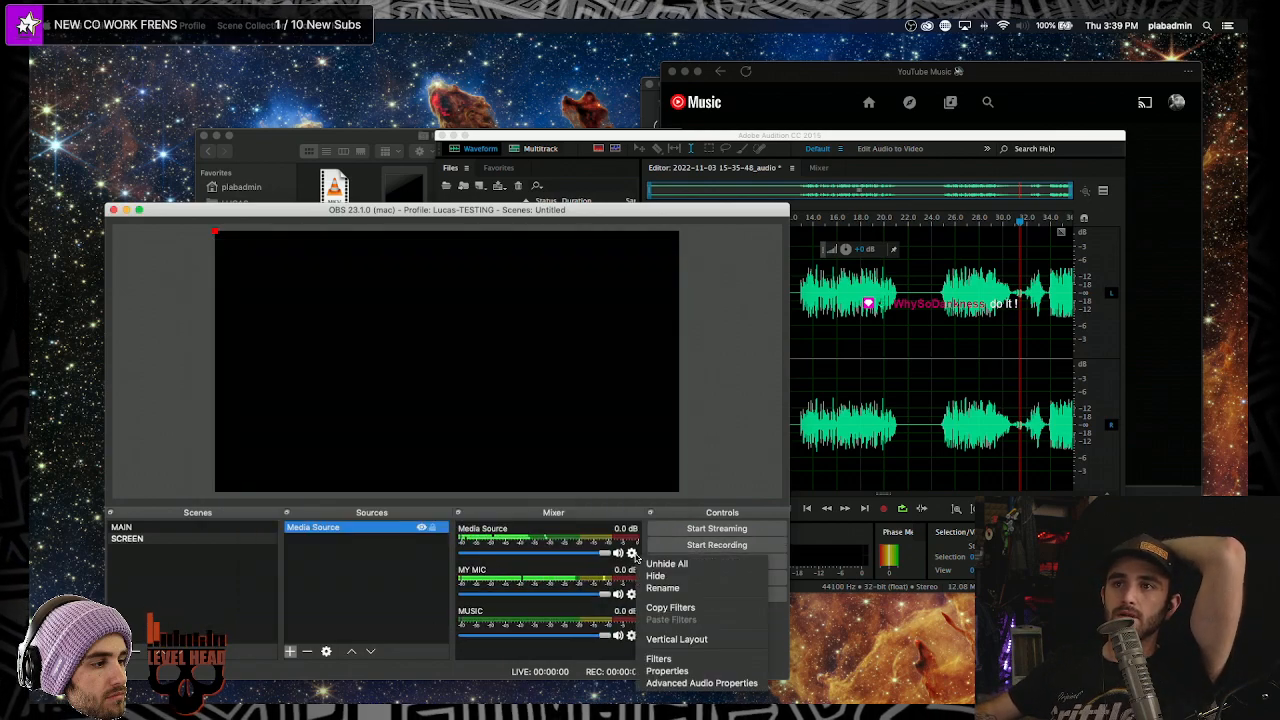
{"action": "left_click", "coordinate": [680, 683]}
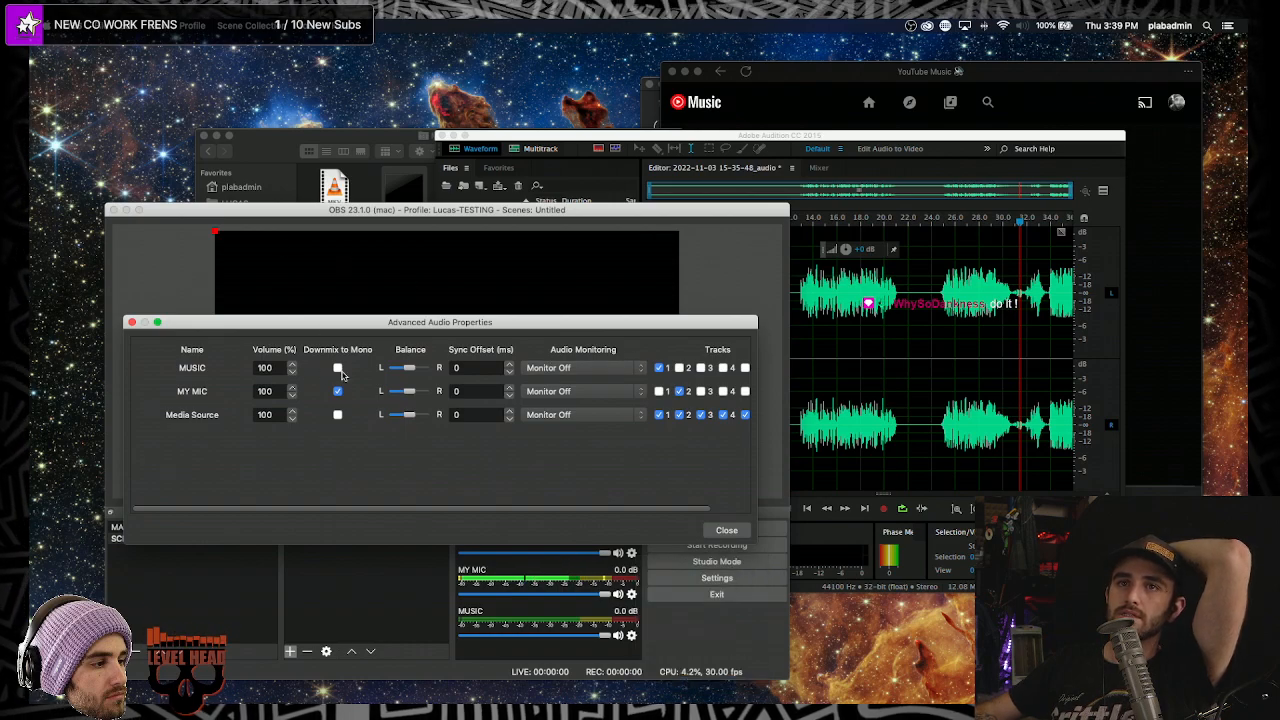
{"action": "left_click", "coordinate": [726, 530]}
- Rename the media source to the guest's name
{"action": "left_click", "coordinate": [631, 552]}
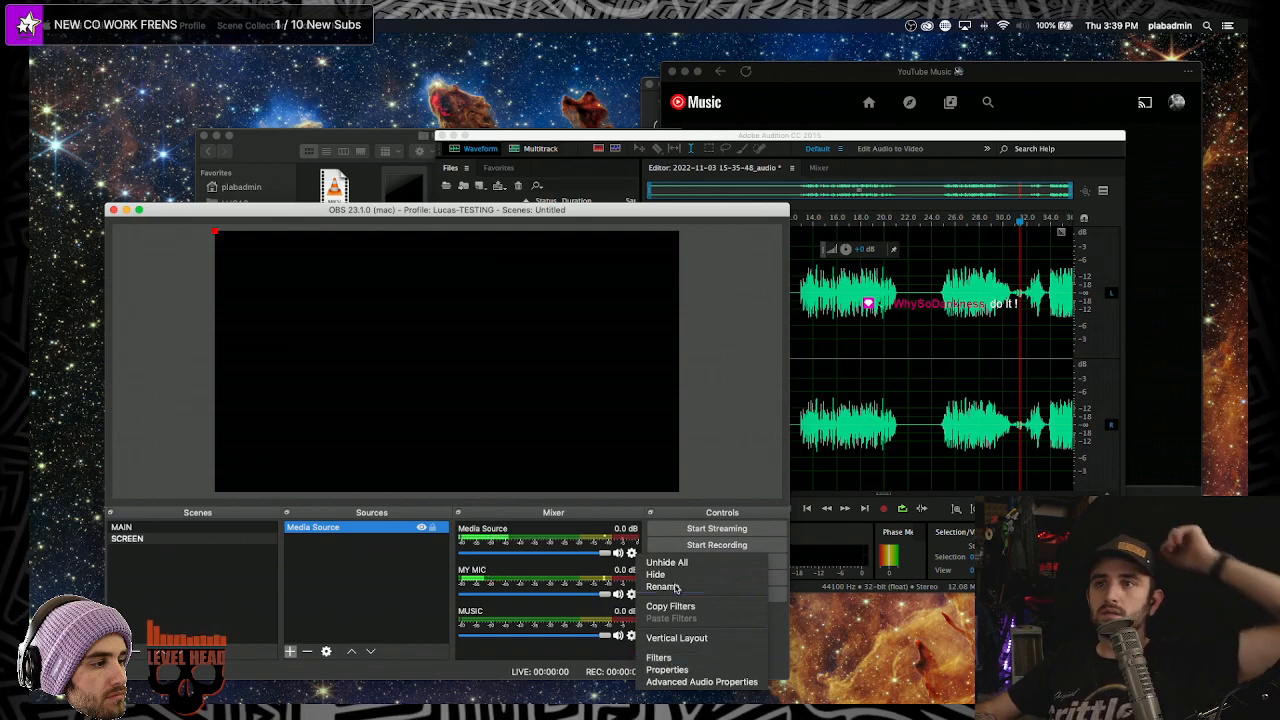
{"action": "left_click", "coordinate": [662, 586]}
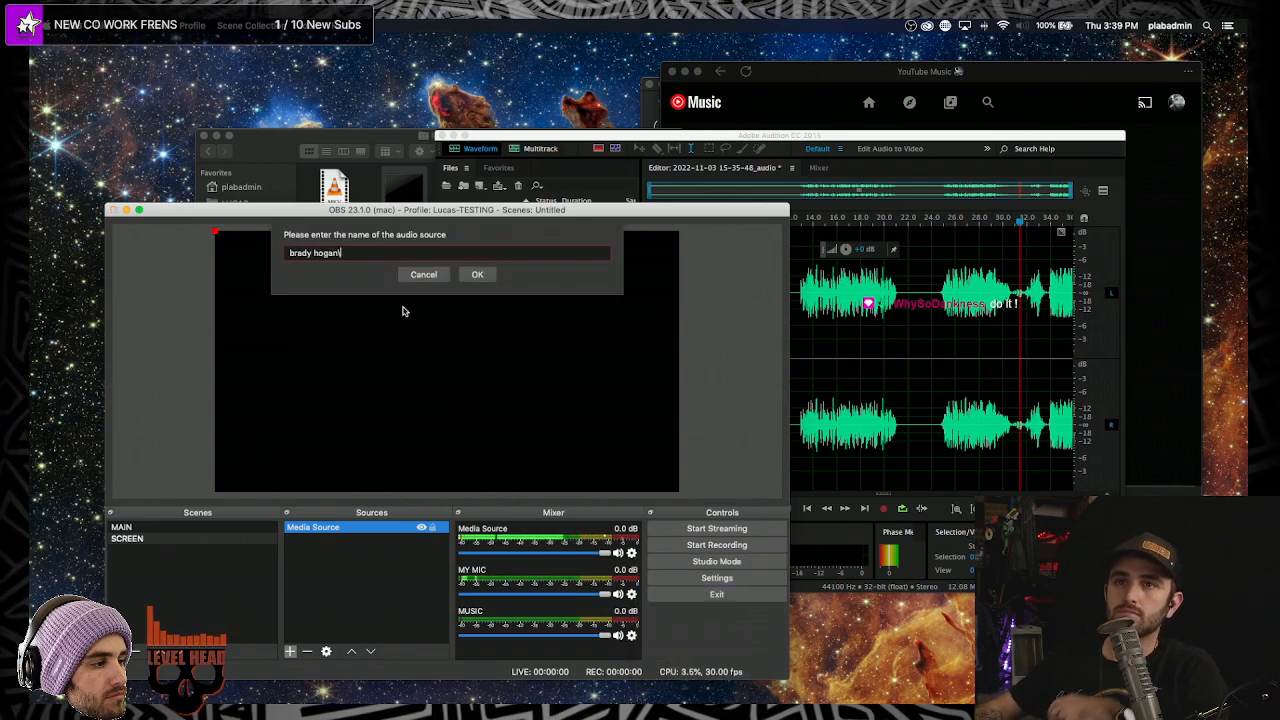
{"action": "left_click", "coordinate": [477, 274]}
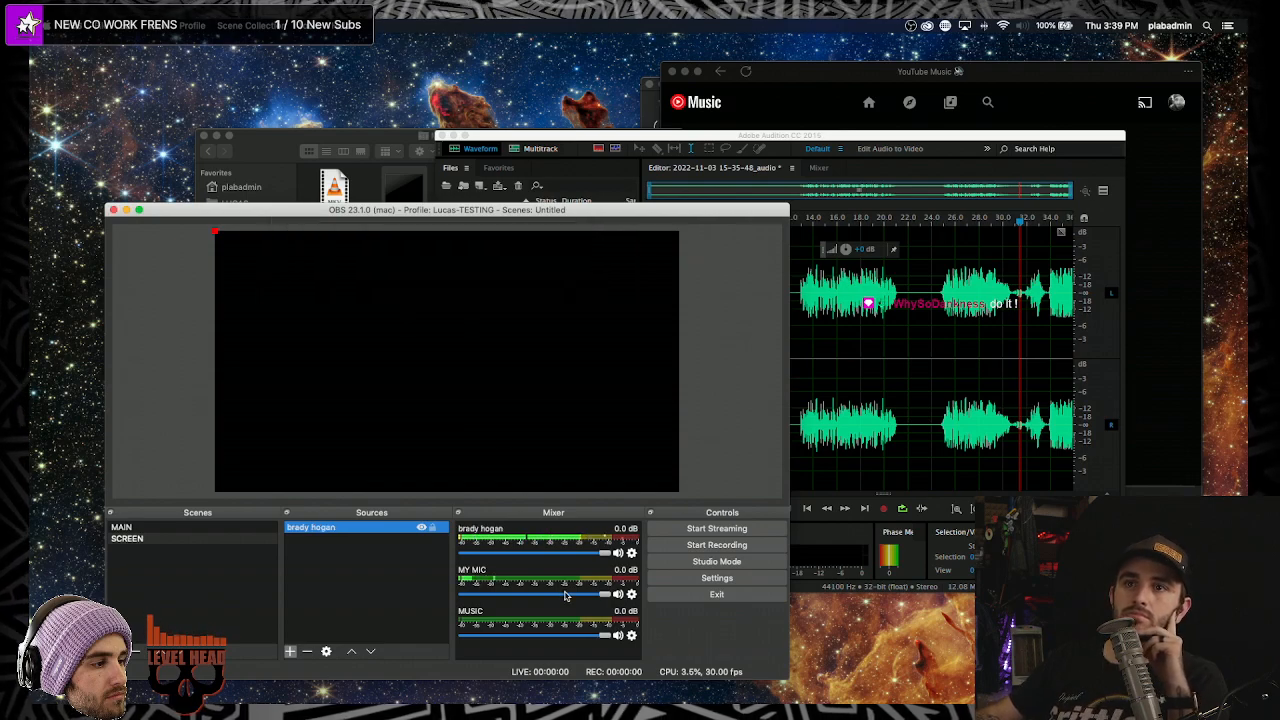
{"action": "left_click", "coordinate": [389, 613]}
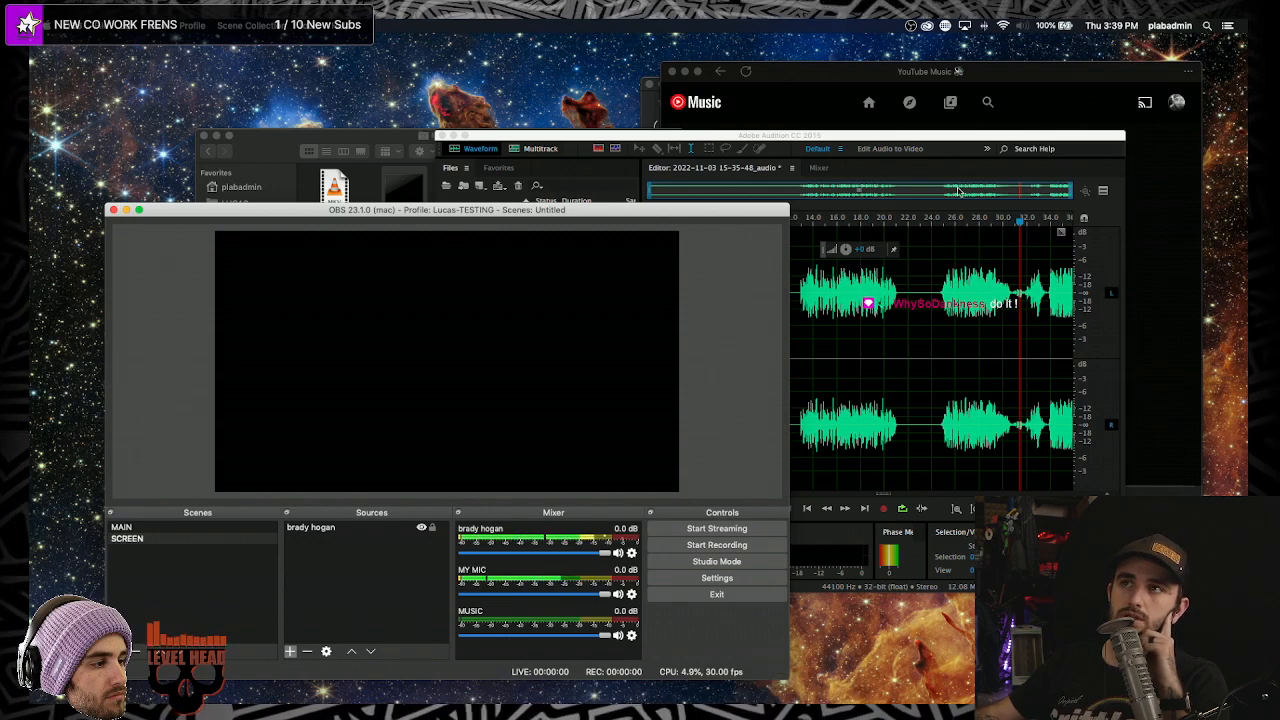
- Rewind the song to its start, then record a roughly 3-second test in OBS
{"action": "left_click", "coordinate": [840, 693]}
{"action": "left_click", "coordinate": [663, 487]}
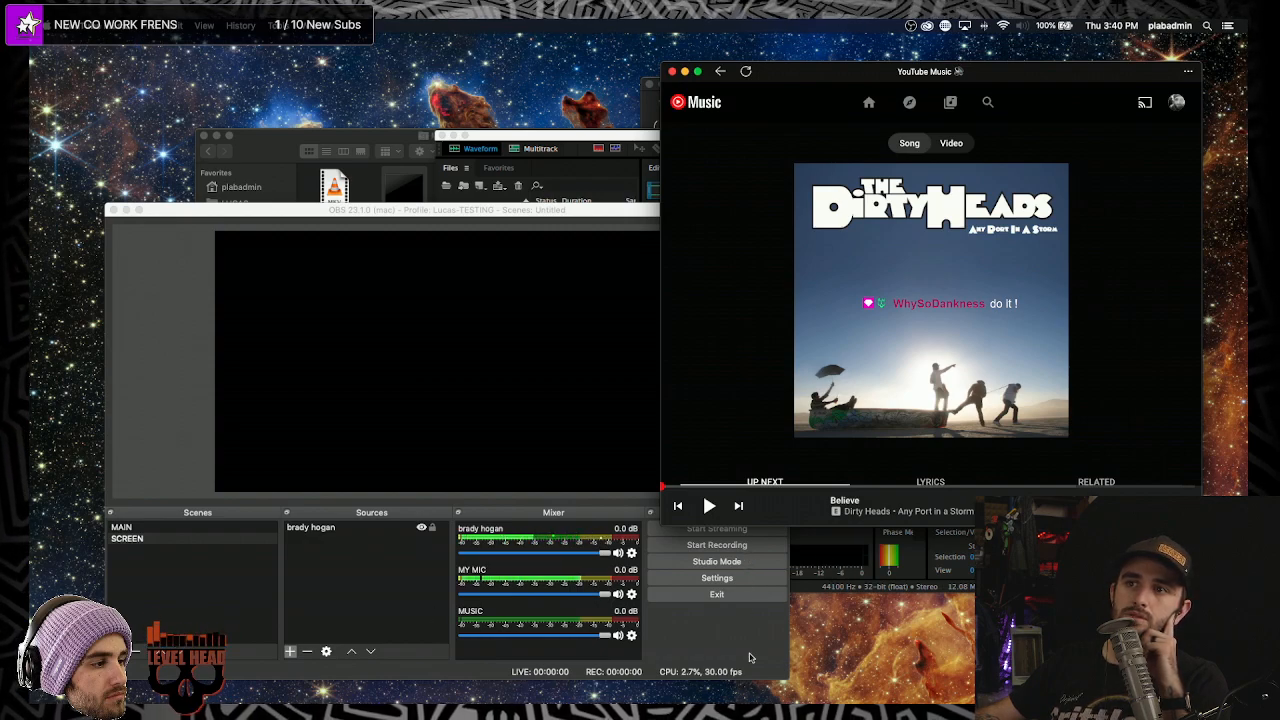
{"action": "left_click", "coordinate": [747, 567]}
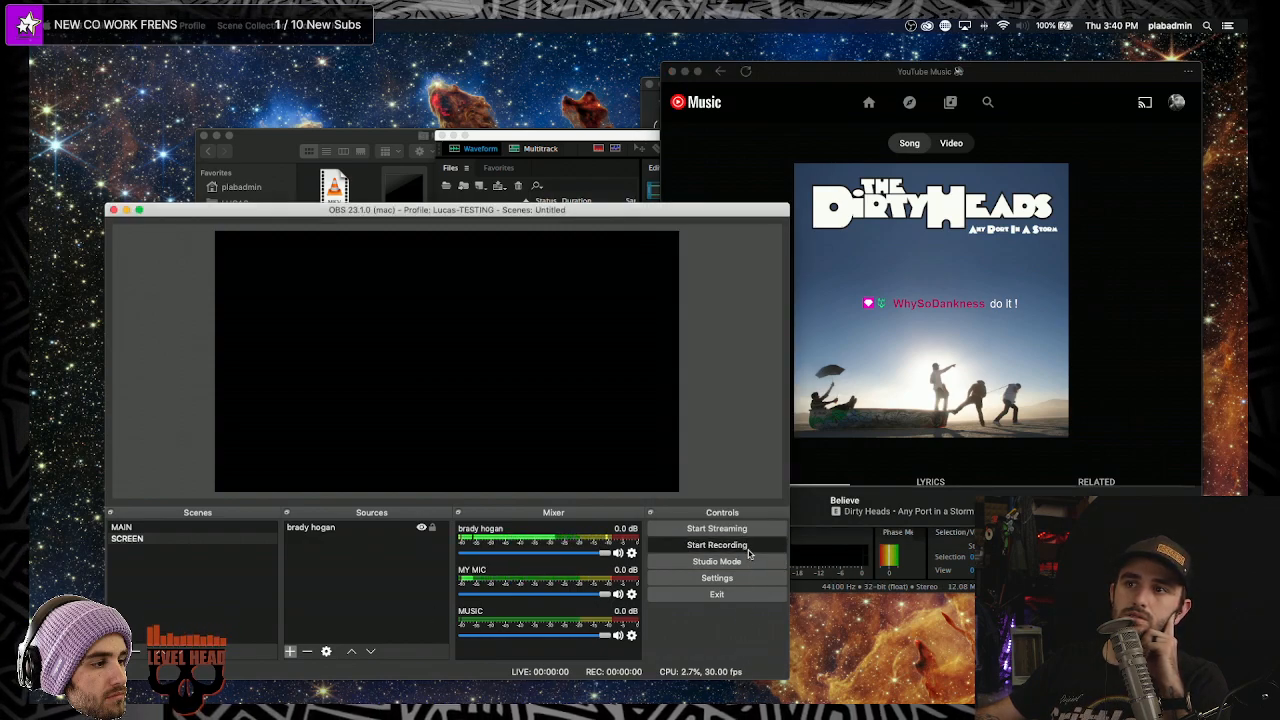
{"action": "left_click", "coordinate": [748, 549]}
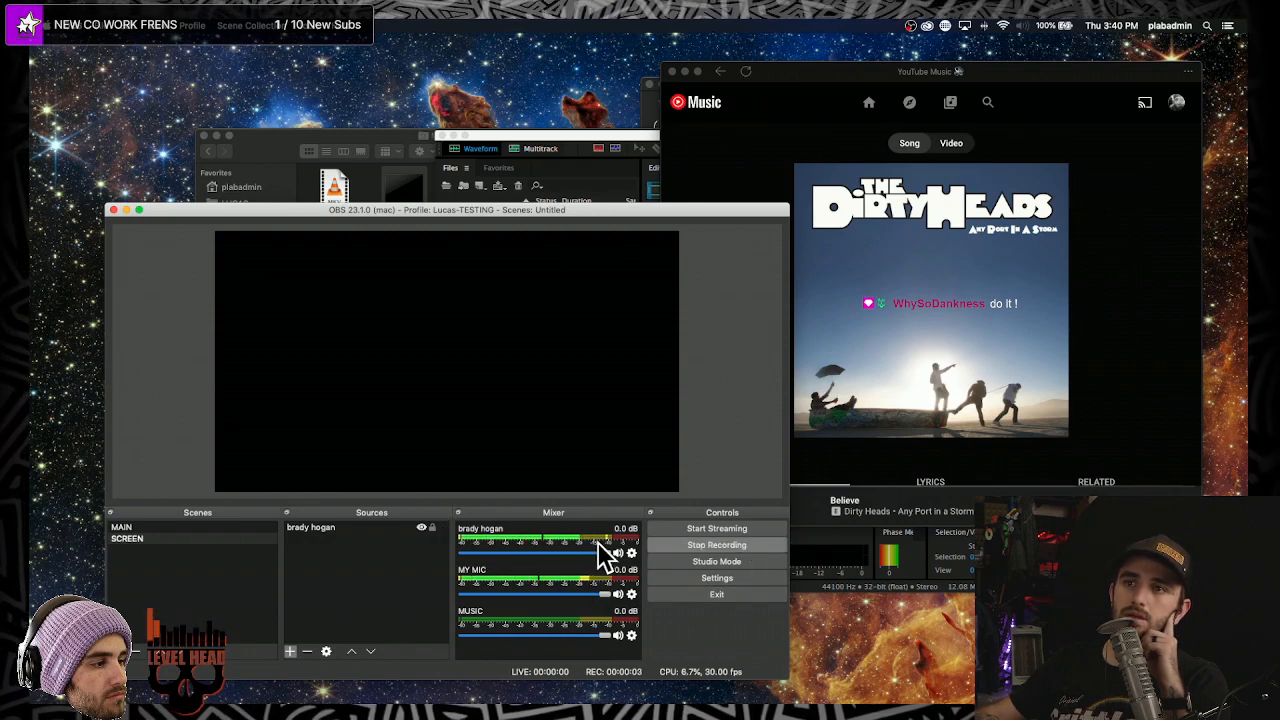
{"action": "left_click", "coordinate": [716, 545]}
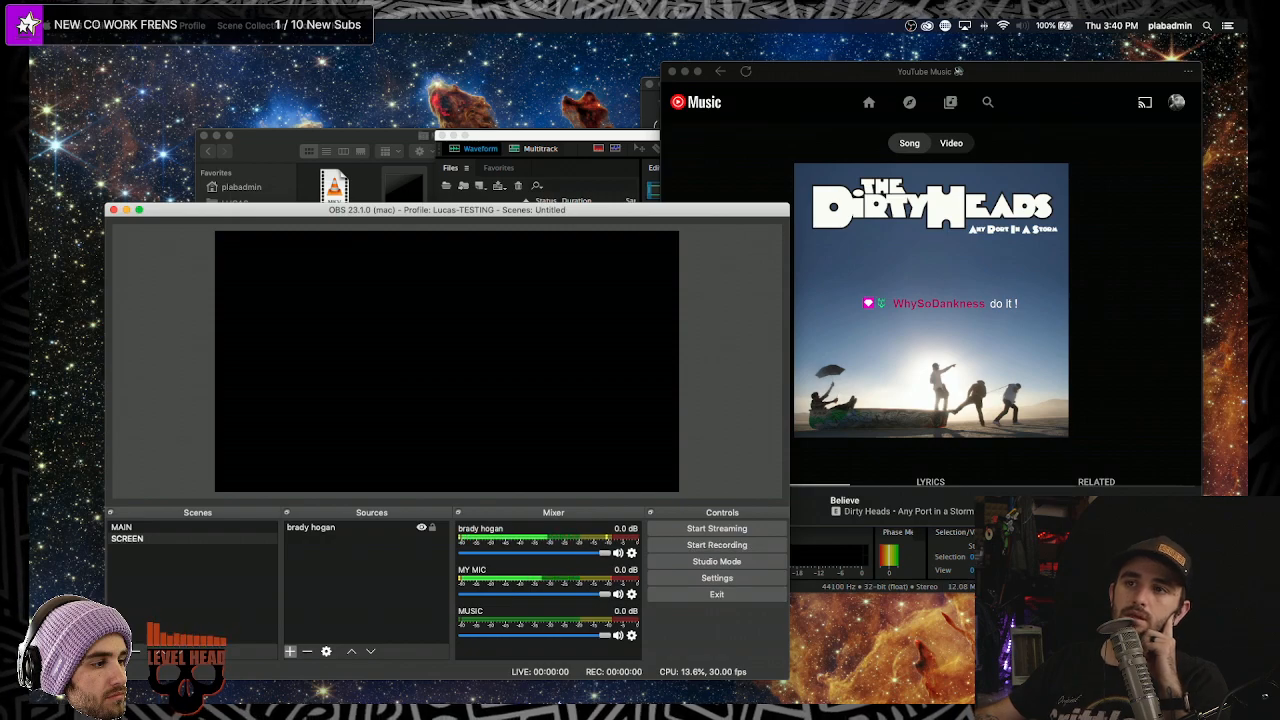
- In Advanced Audio Properties, move the interview source off Track 1 so only Track 3 remains
{"action": "left_click", "coordinate": [630, 553]}
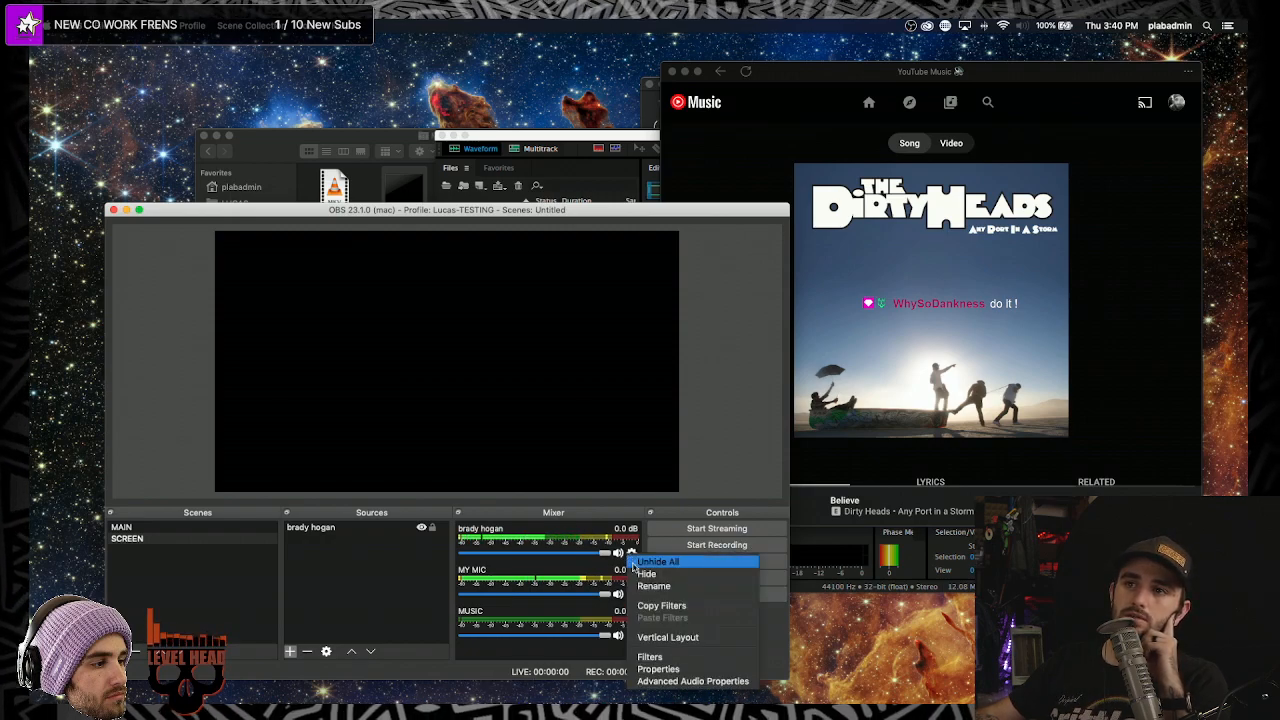
{"action": "left_click", "coordinate": [680, 685]}
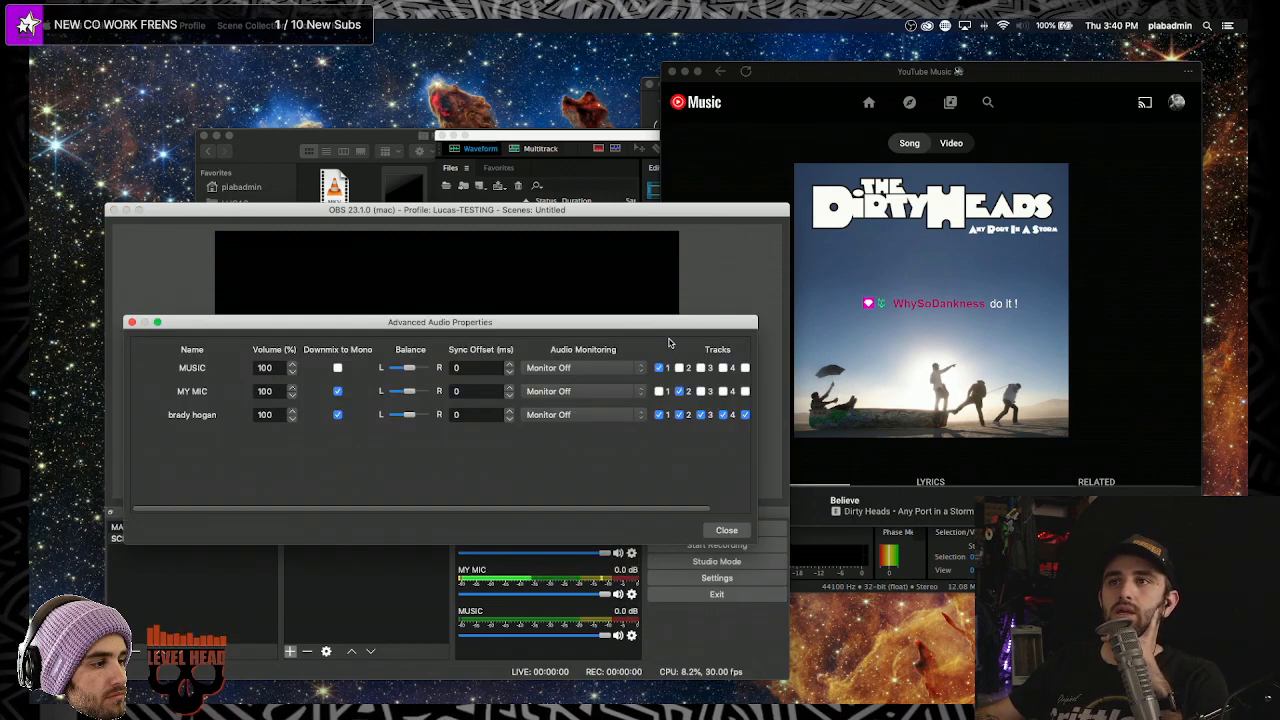
{"action": "left_click", "coordinate": [659, 415]}
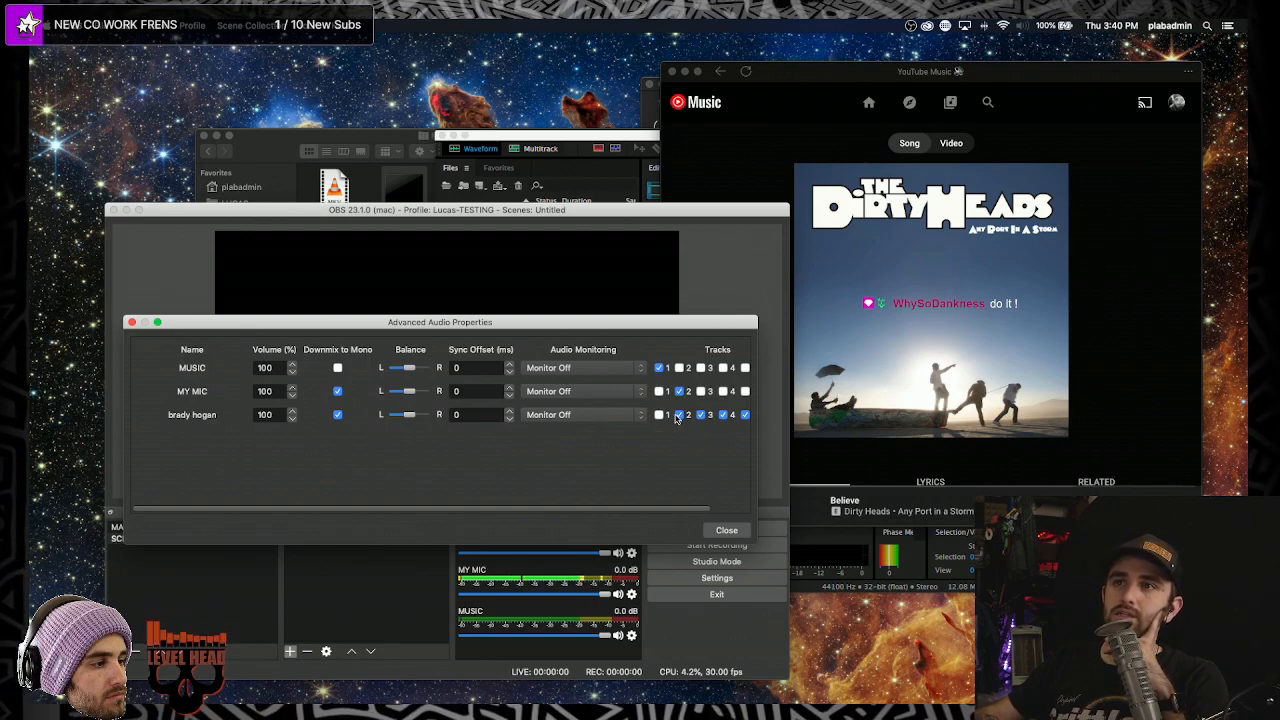
{"action": "left_click", "coordinate": [745, 415]}
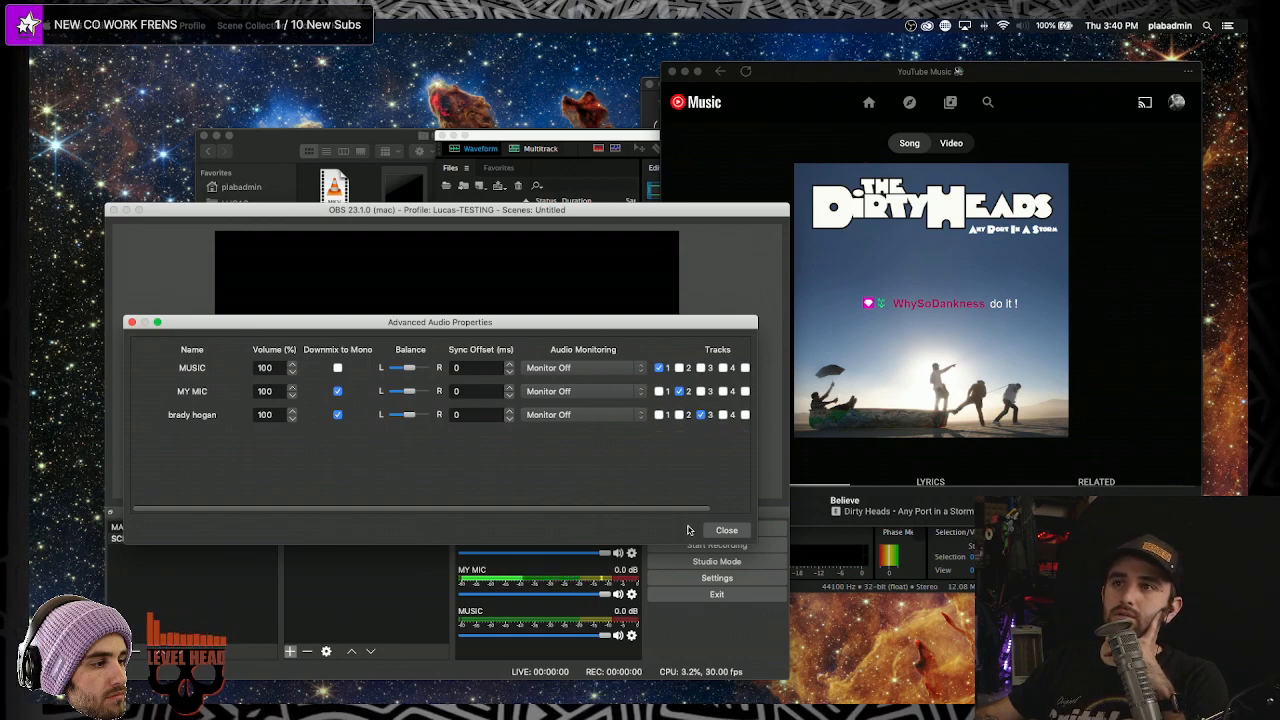
{"action": "scroll", "coordinate": [671, 437], "scroll_direction": "right", "scroll_amount": 3}
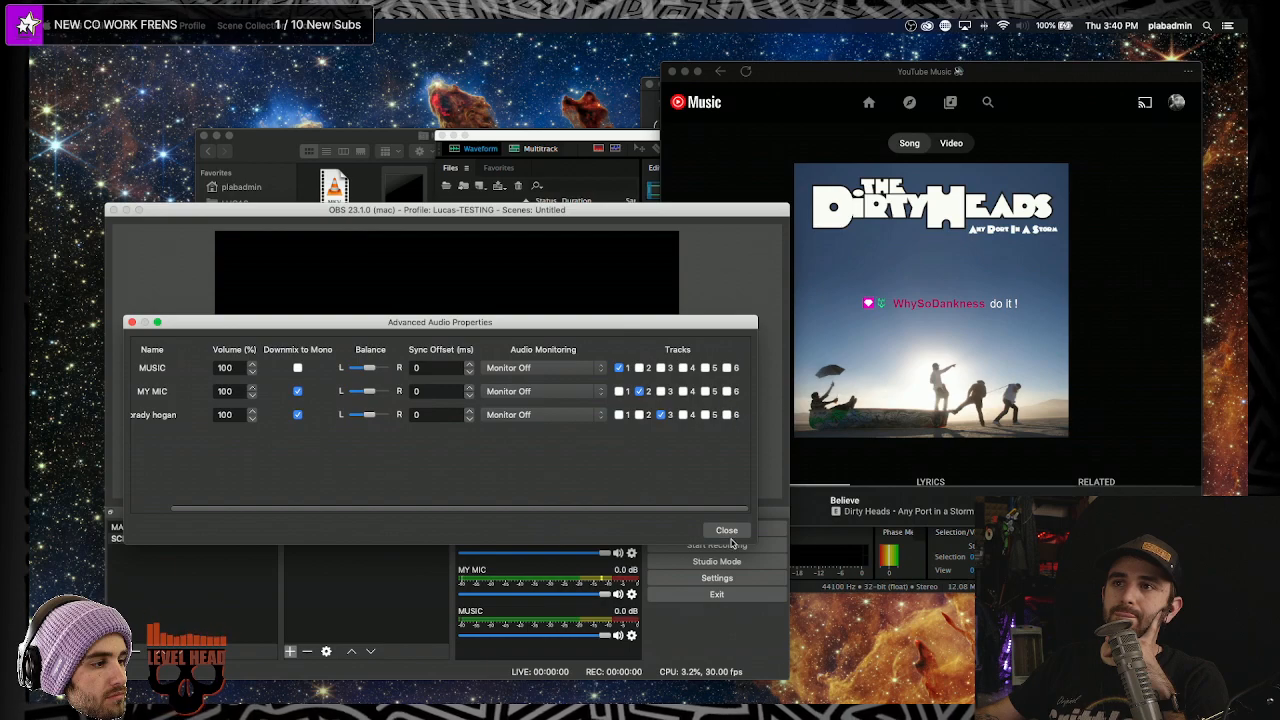
{"action": "left_click", "coordinate": [726, 530]}
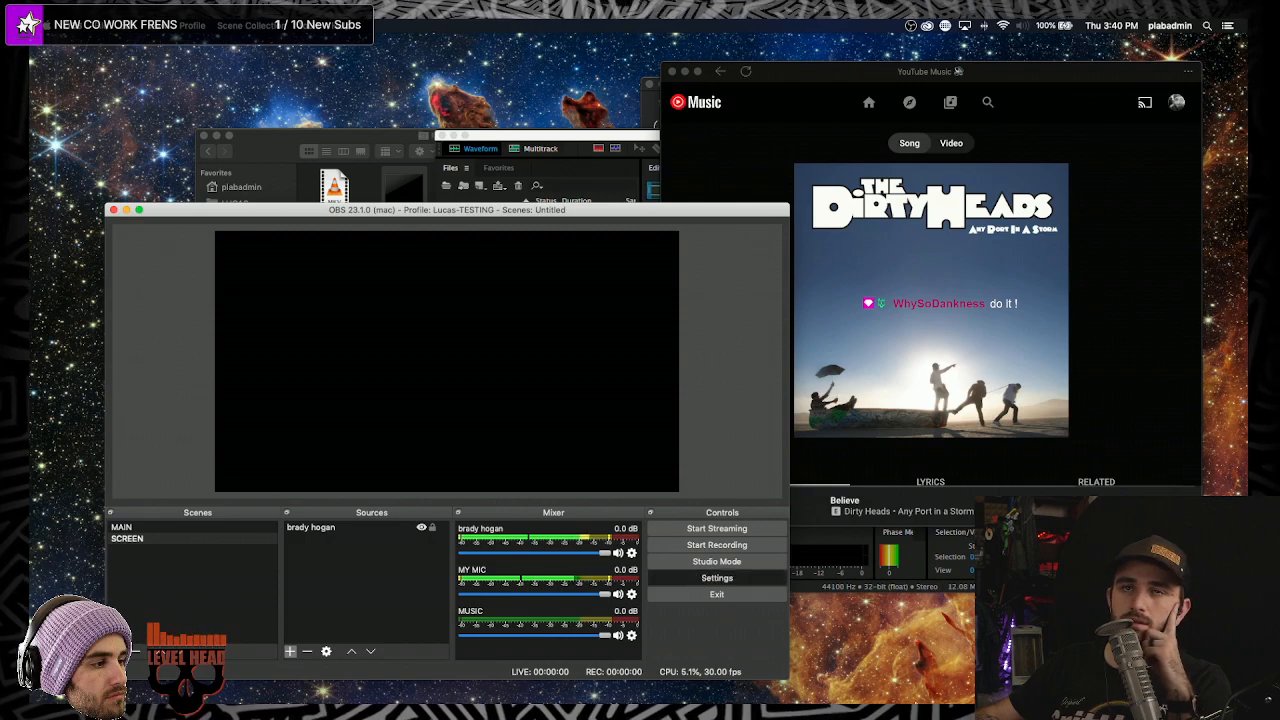
- Review the Recording output settings (mkv to Movies, audio tracks 1–3) and apply them
{"action": "left_click", "coordinate": [717, 578]}
{"action": "left_click", "coordinate": [178, 251]}
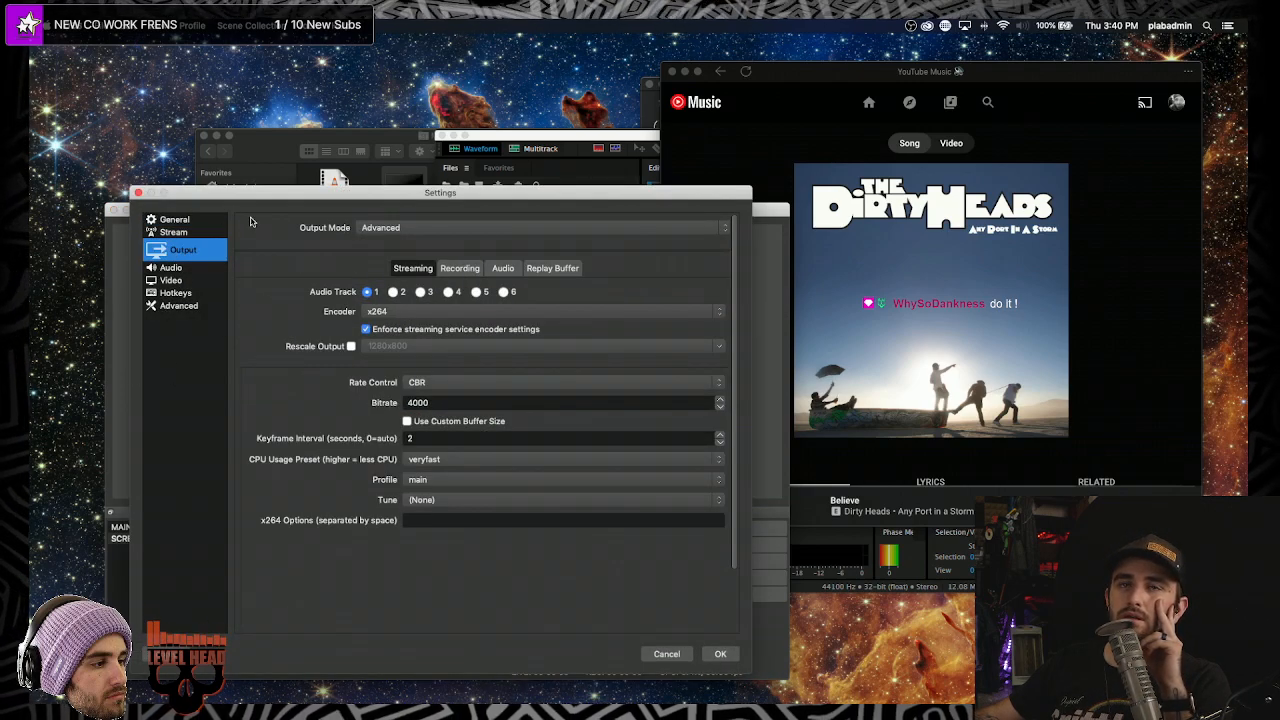
{"action": "left_click", "coordinate": [460, 268]}
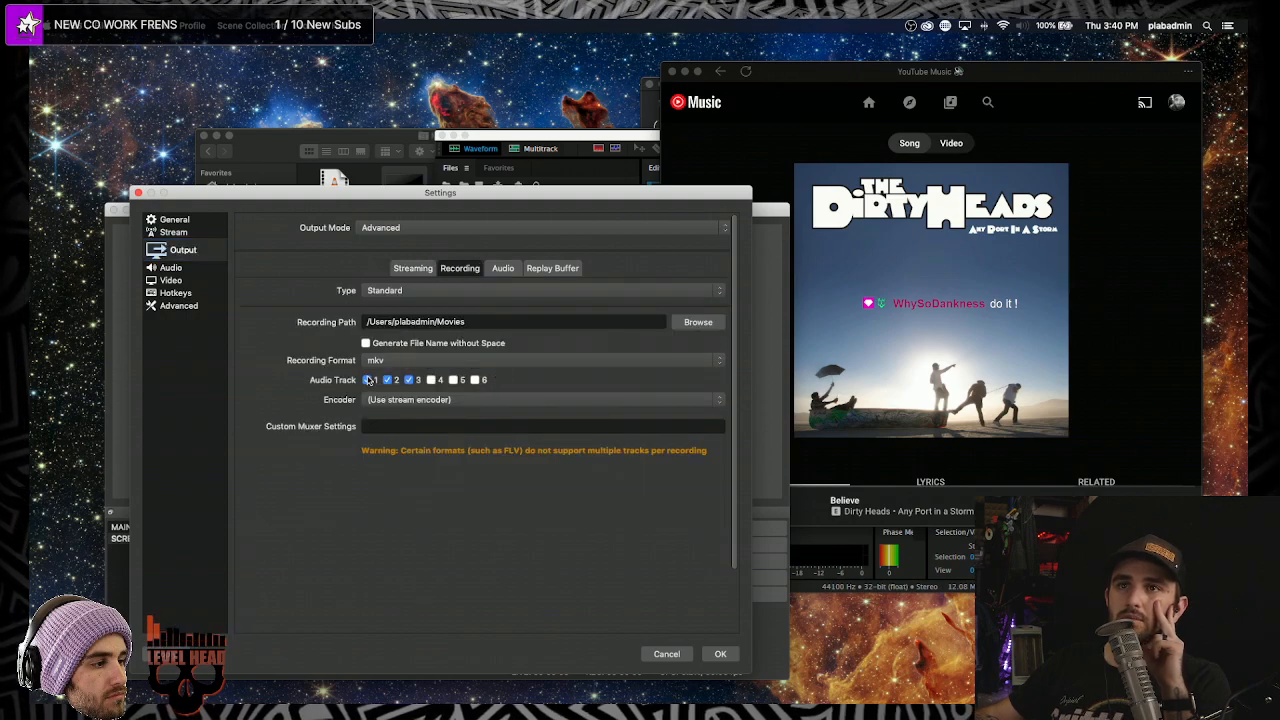
{"action": "left_click", "coordinate": [720, 653]}
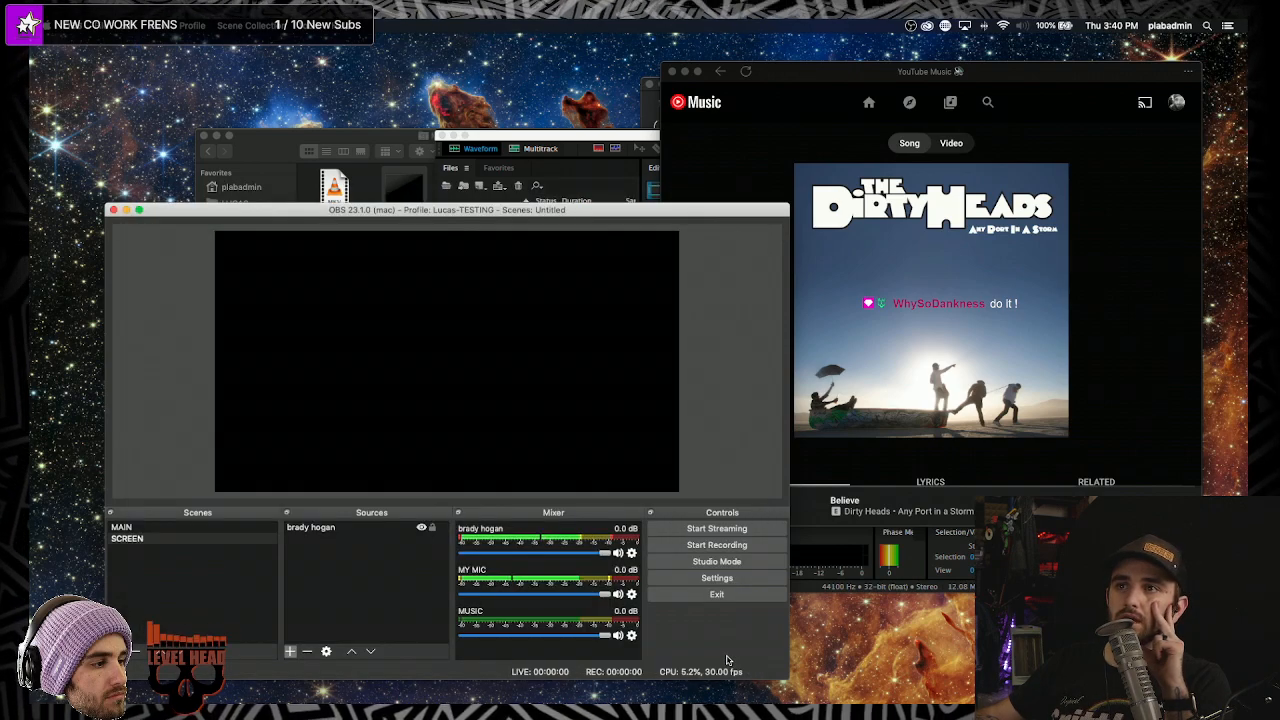
{"action": "left_click", "coordinate": [725, 546]}
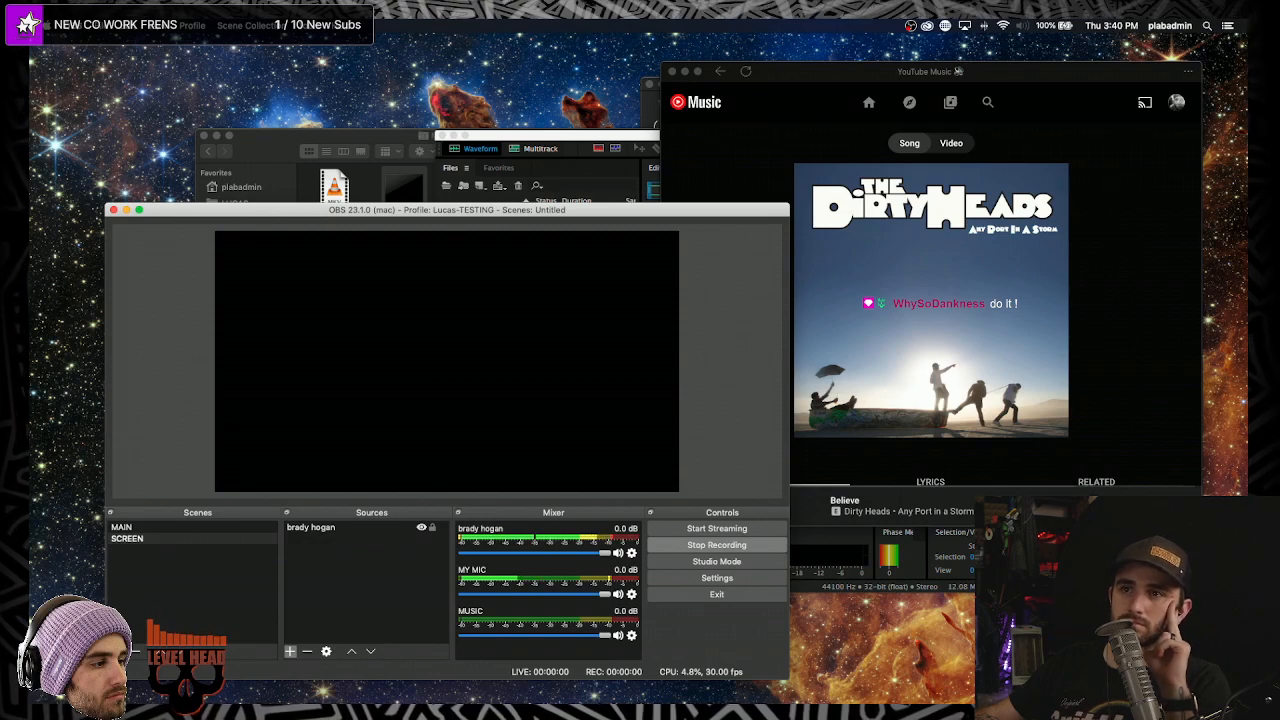
{"action": "left_click", "coordinate": [702, 491]}
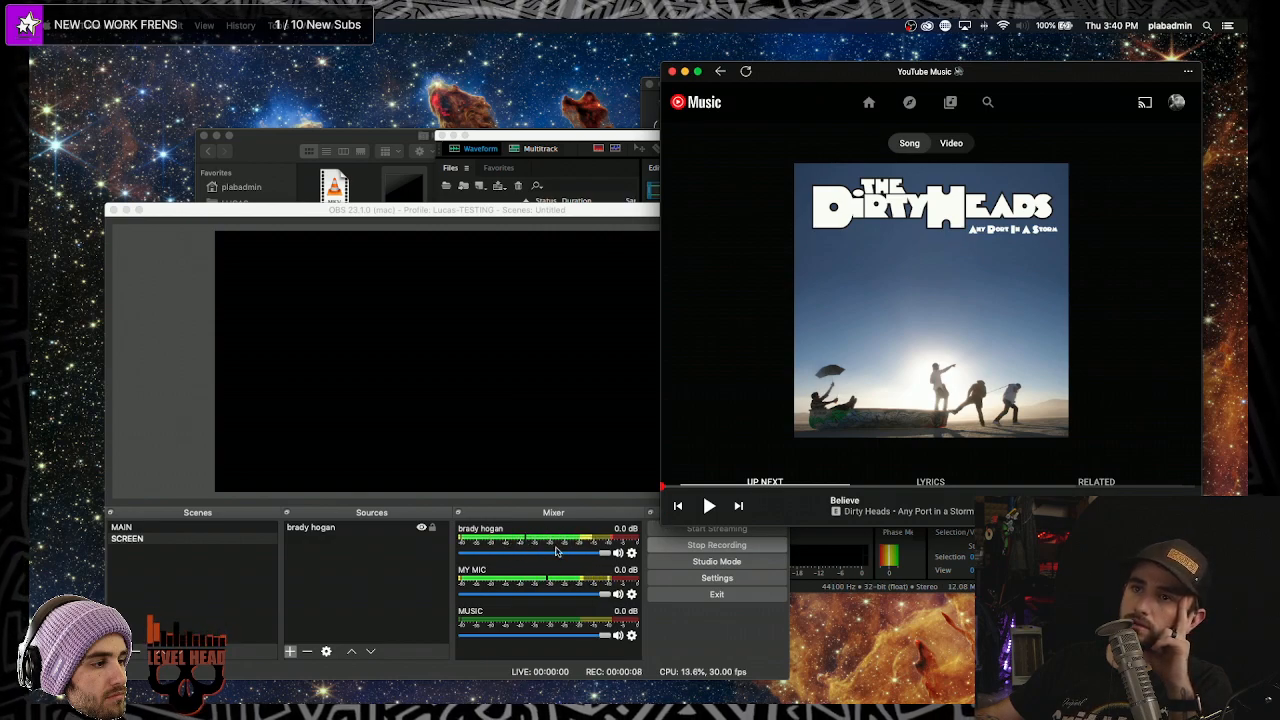
{"action": "left_click", "coordinate": [618, 554]}
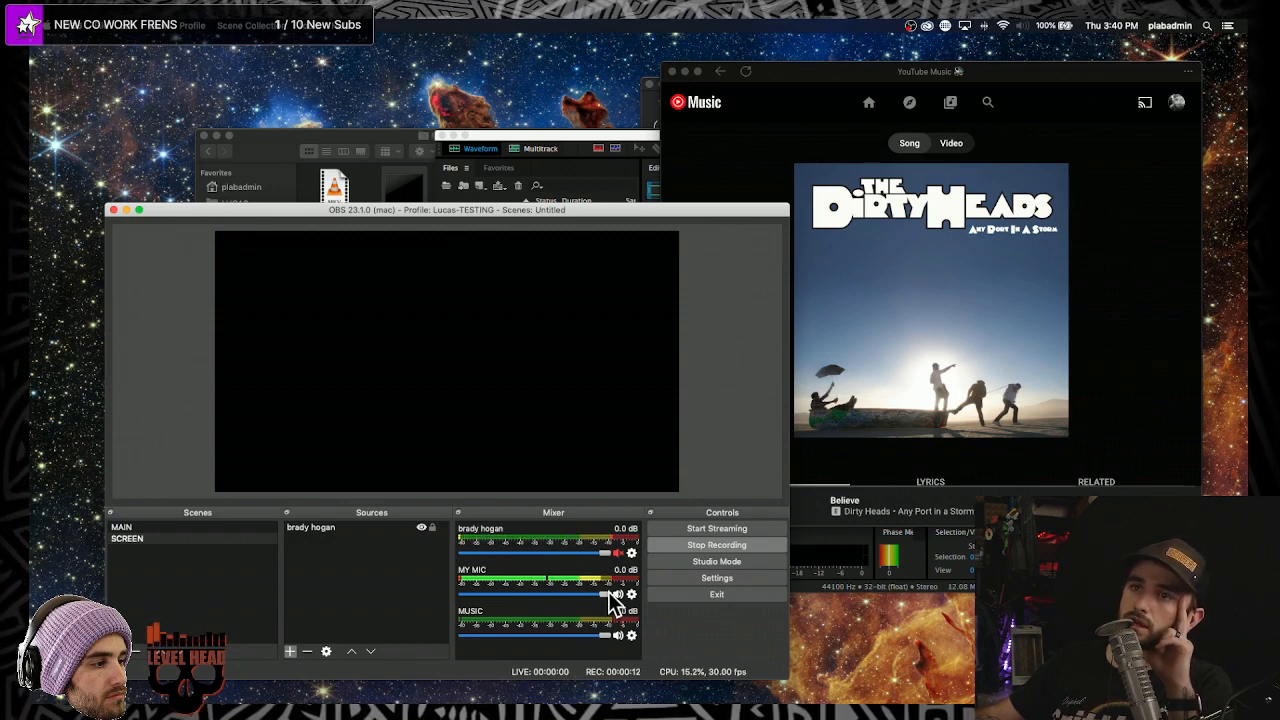
{"action": "left_click", "coordinate": [798, 510]}
{"action": "left_click", "coordinate": [709, 506]}
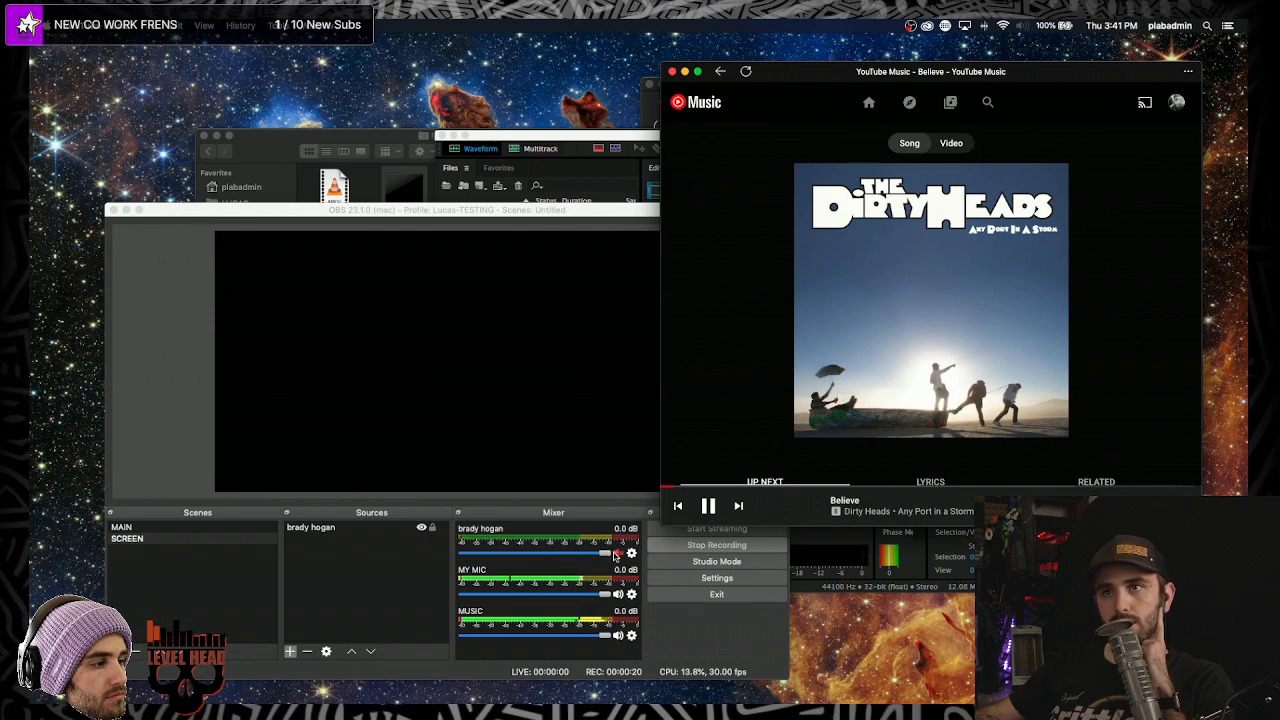
{"action": "left_click", "coordinate": [618, 553]}
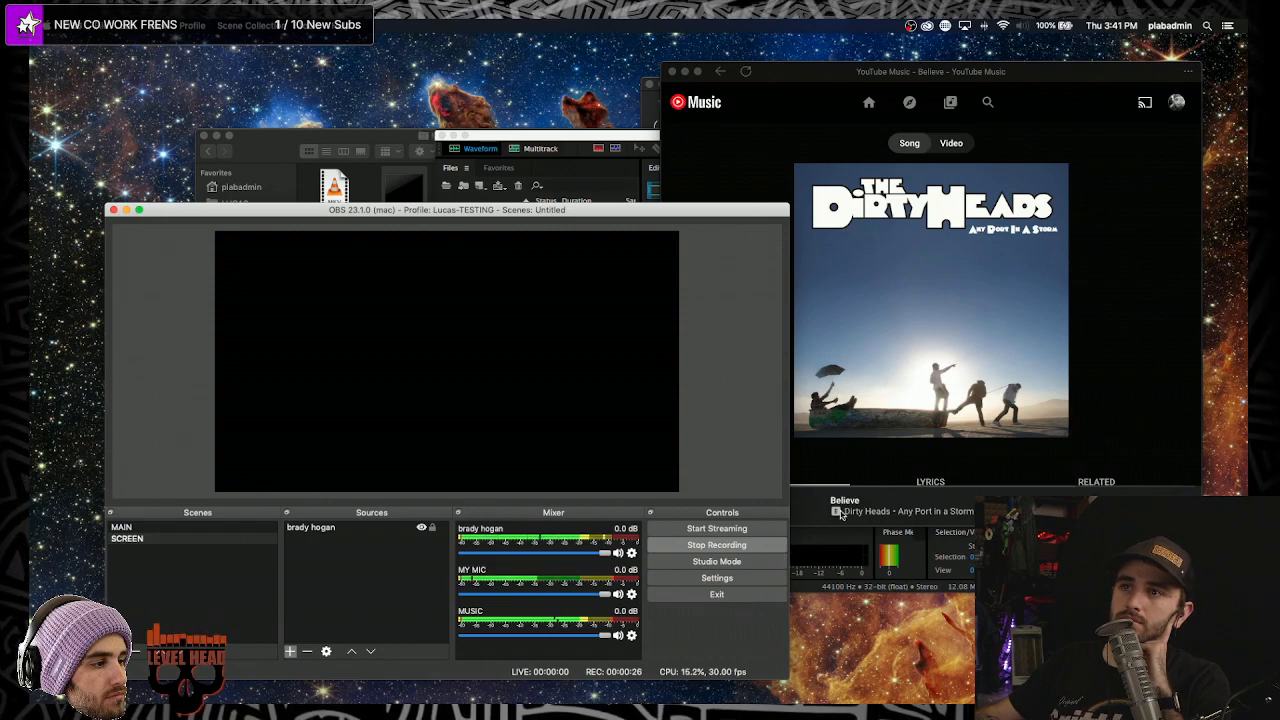
- Stop the OBS recording after about 28 seconds and pause the song
{"action": "left_click", "coordinate": [813, 520]}
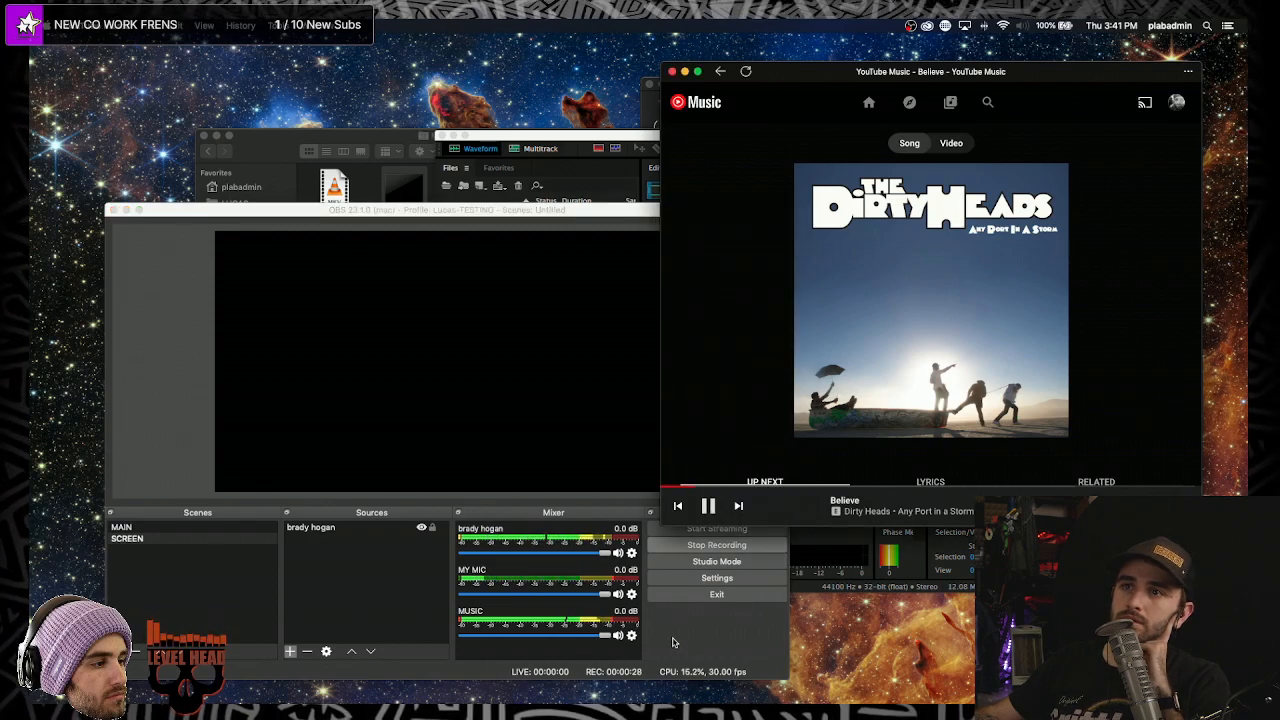
{"action": "left_click", "coordinate": [671, 634]}
{"action": "left_click", "coordinate": [690, 545]}
{"action": "left_click", "coordinate": [697, 520]}
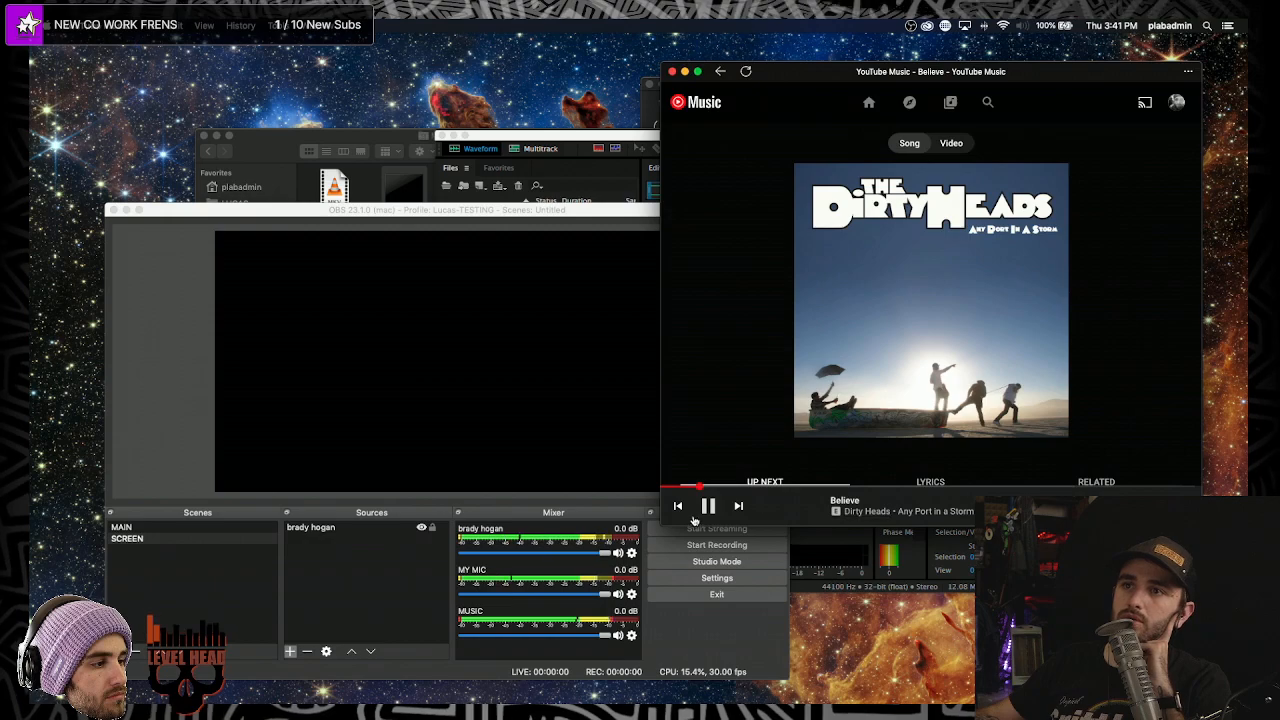
{"action": "left_click", "coordinate": [708, 506]}
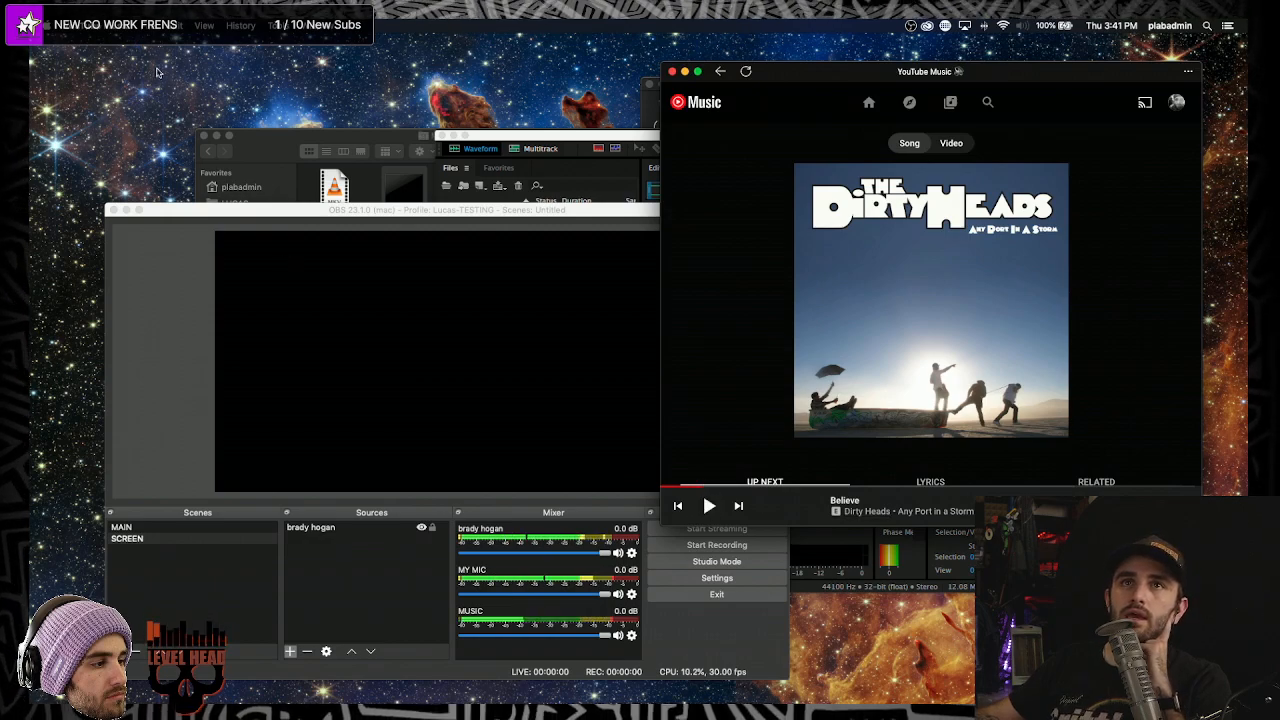
{"action": "left_click", "coordinate": [166, 389]}
{"action": "left_click", "coordinate": [105, 25]}
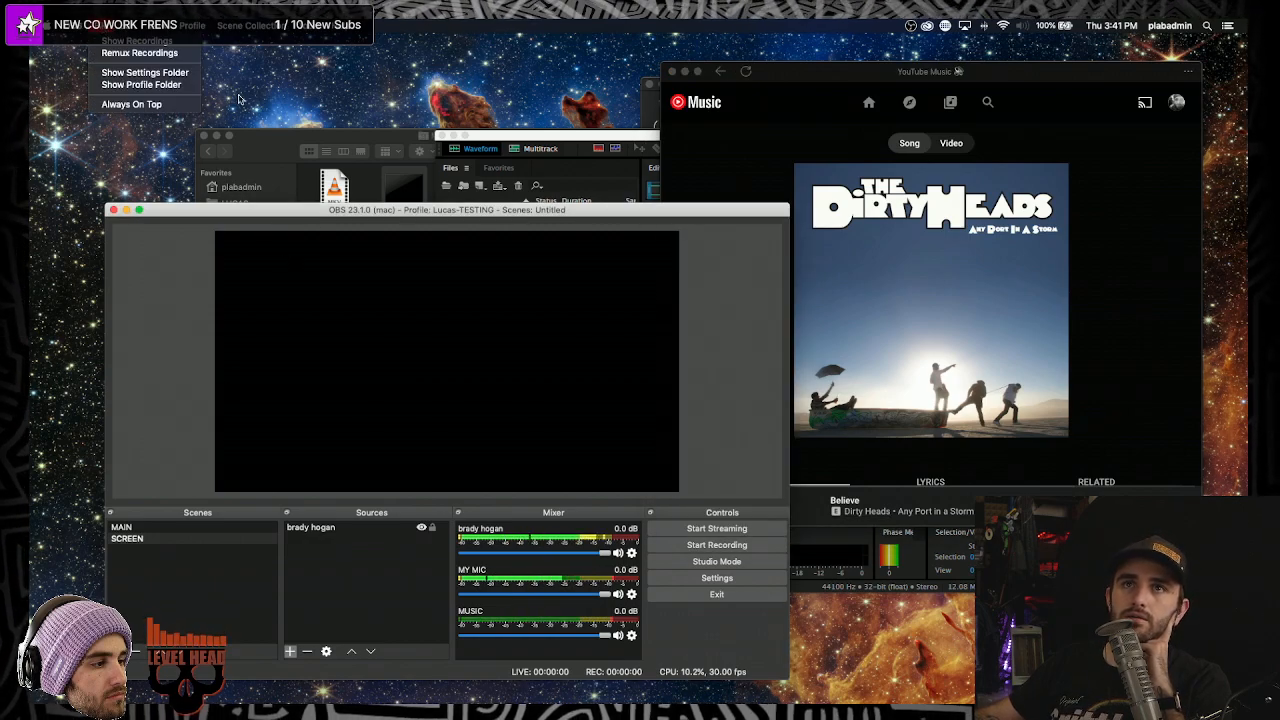
{"action": "left_click", "coordinate": [139, 52]}
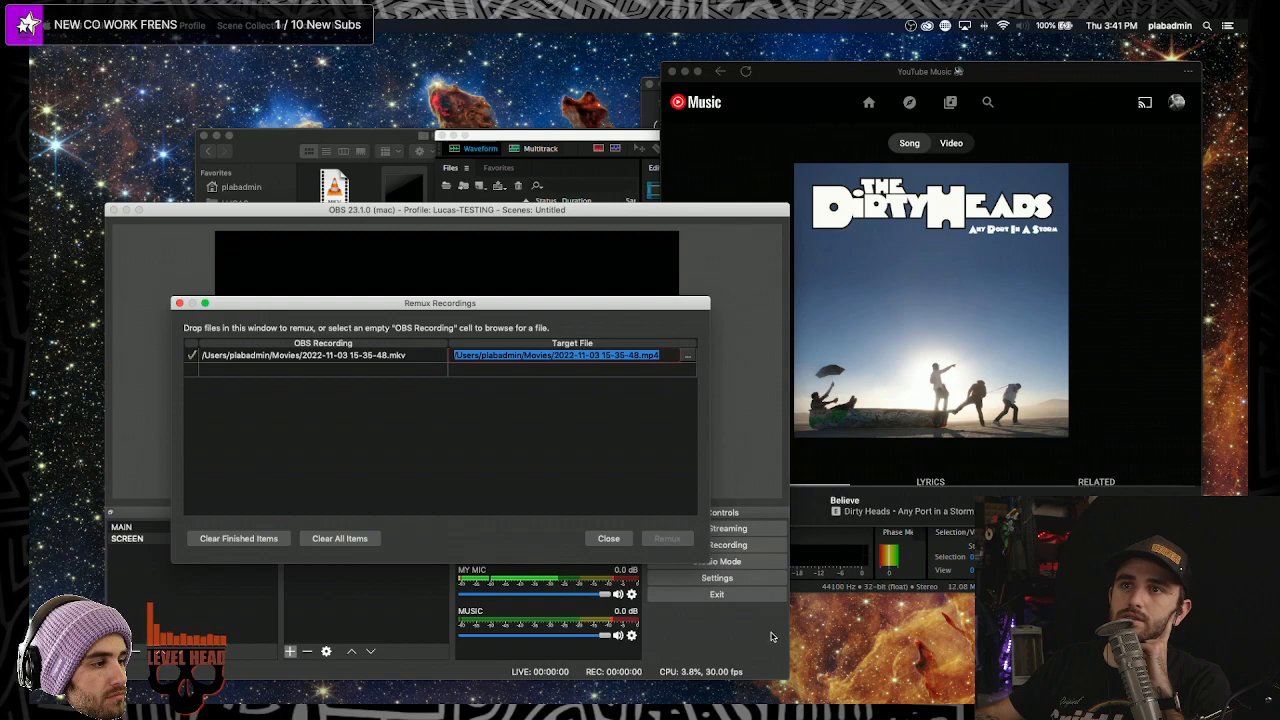
{"action": "left_click", "coordinate": [439, 359]}
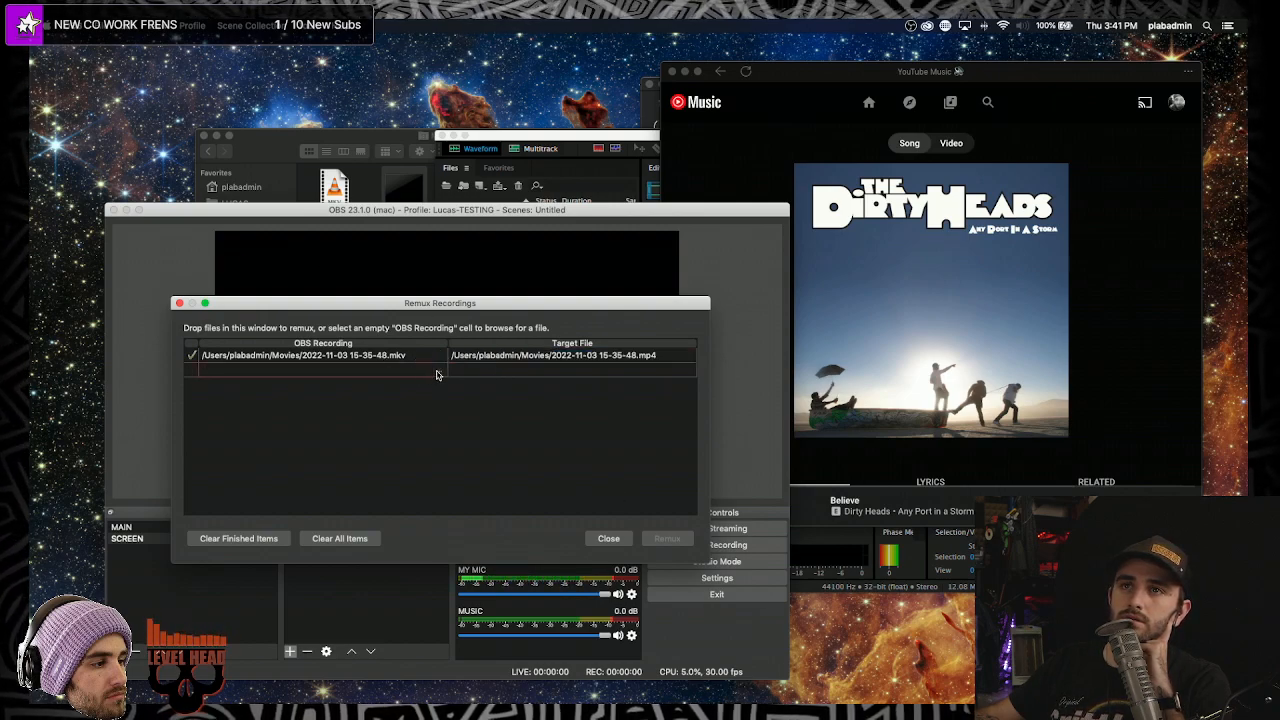
{"action": "left_click", "coordinate": [436, 372]}
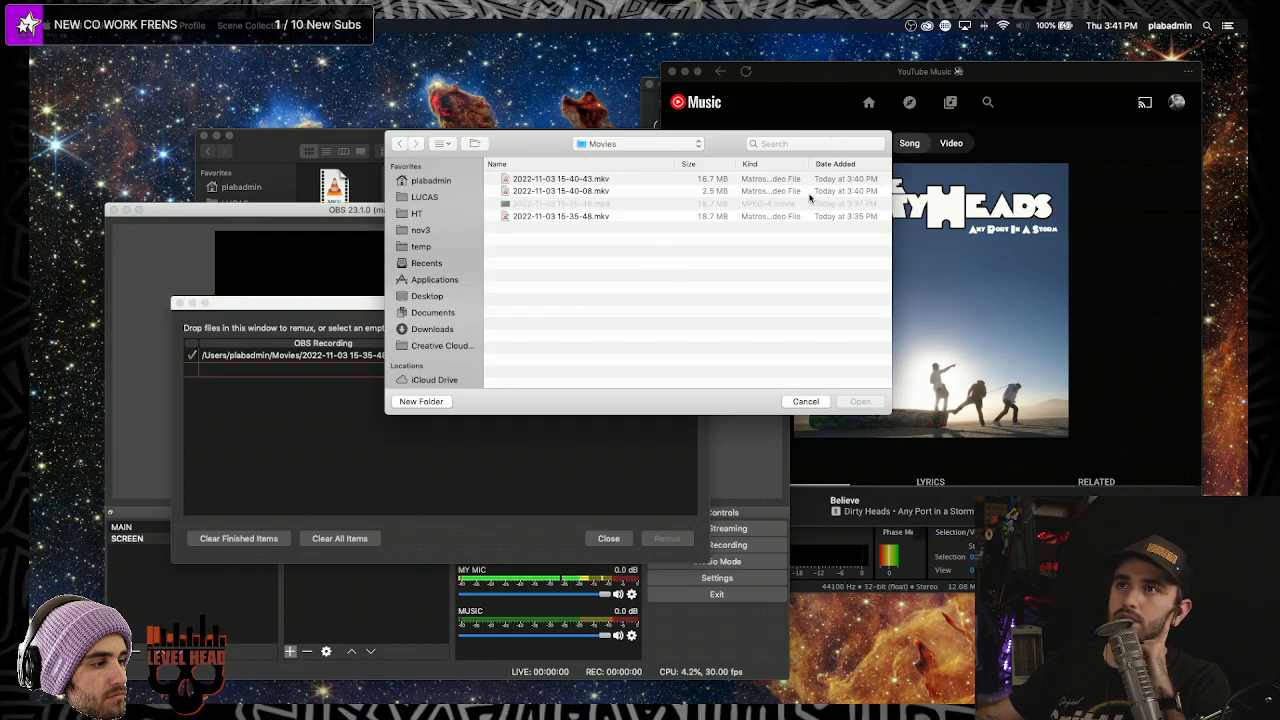
{"action": "left_click", "coordinate": [540, 178]}
{"action": "left_click", "coordinate": [860, 401]}
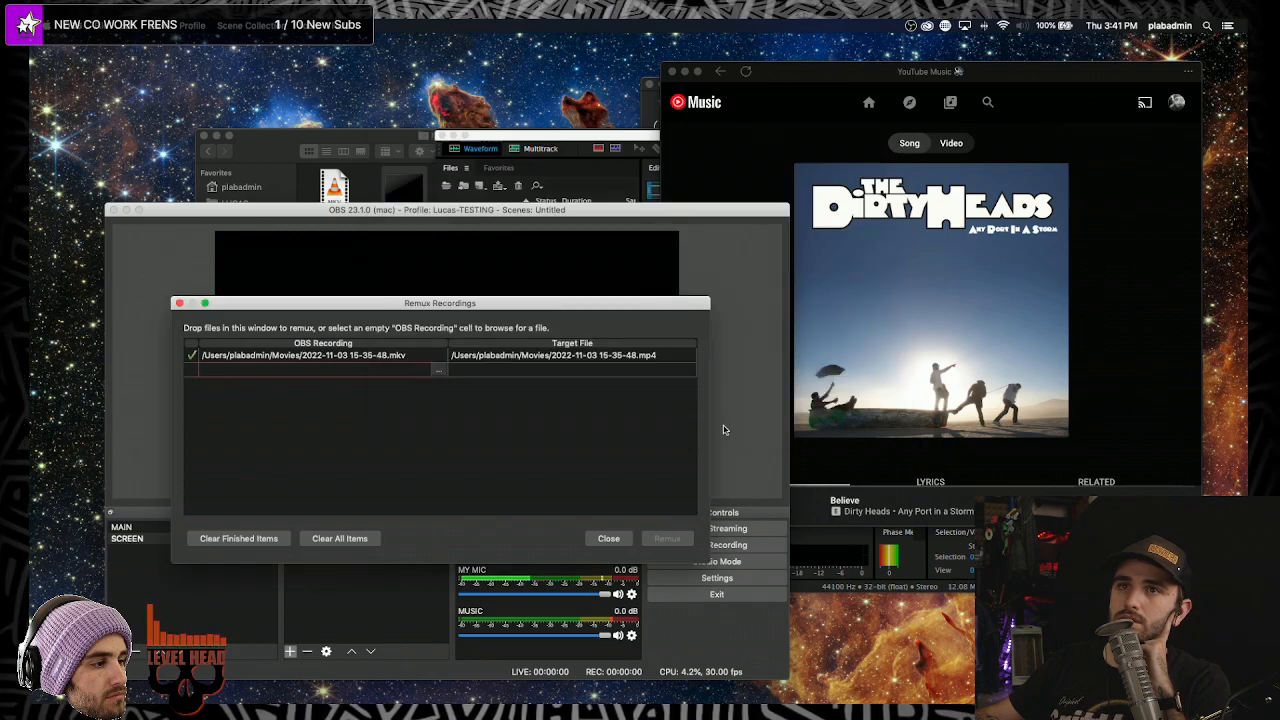
{"action": "left_click", "coordinate": [666, 538]}
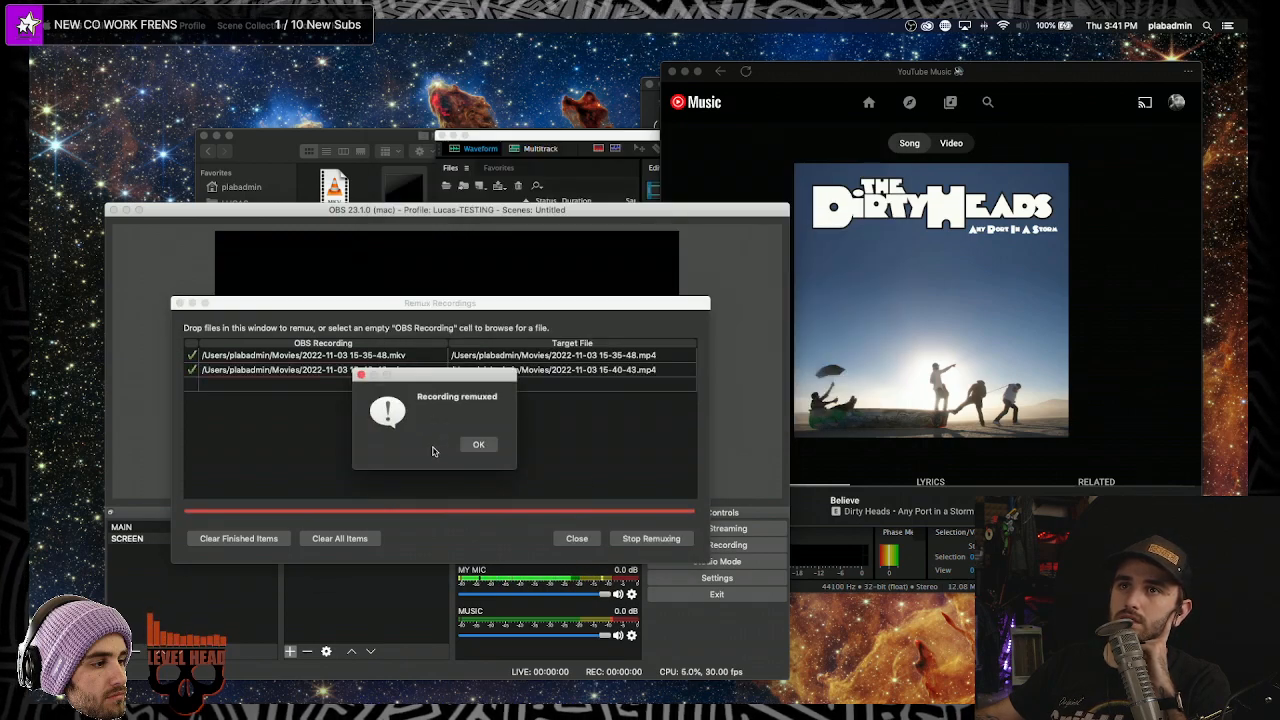
{"action": "left_click", "coordinate": [478, 444]}
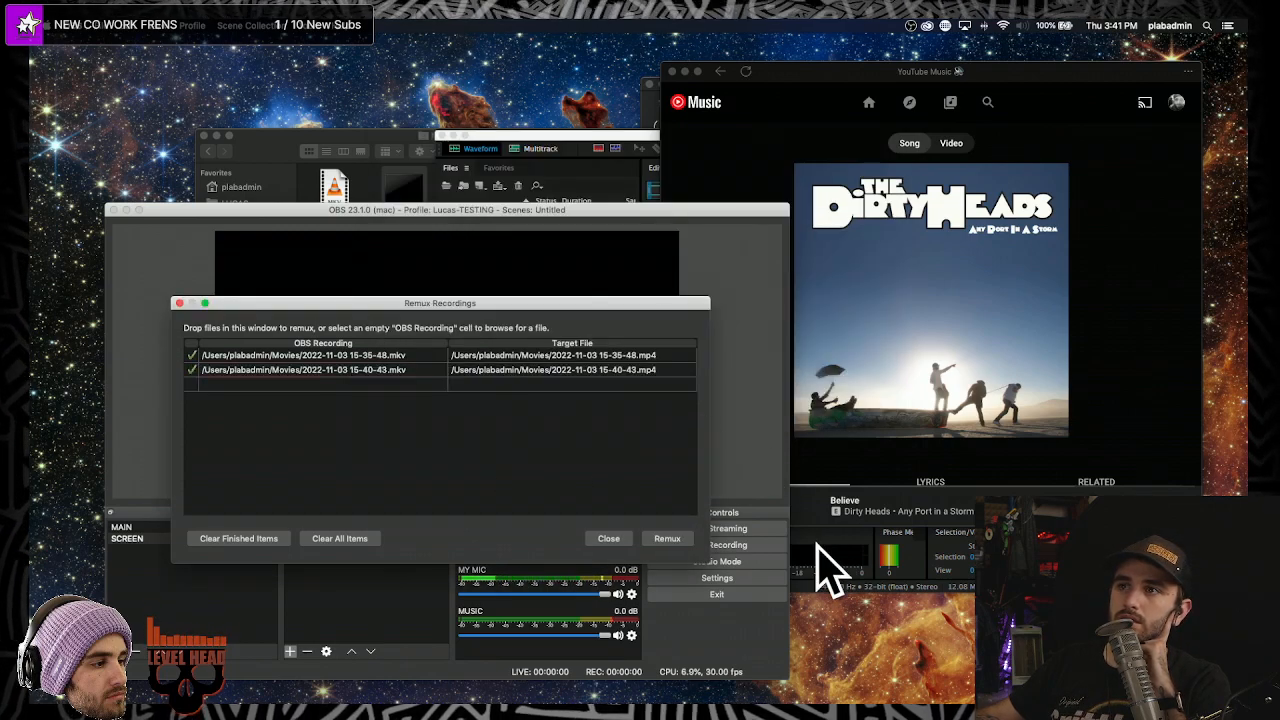
{"action": "left_click", "coordinate": [820, 546]}
{"action": "left_click_drag", "start_coordinate": [583, 130], "coordinate": [603, 143]}
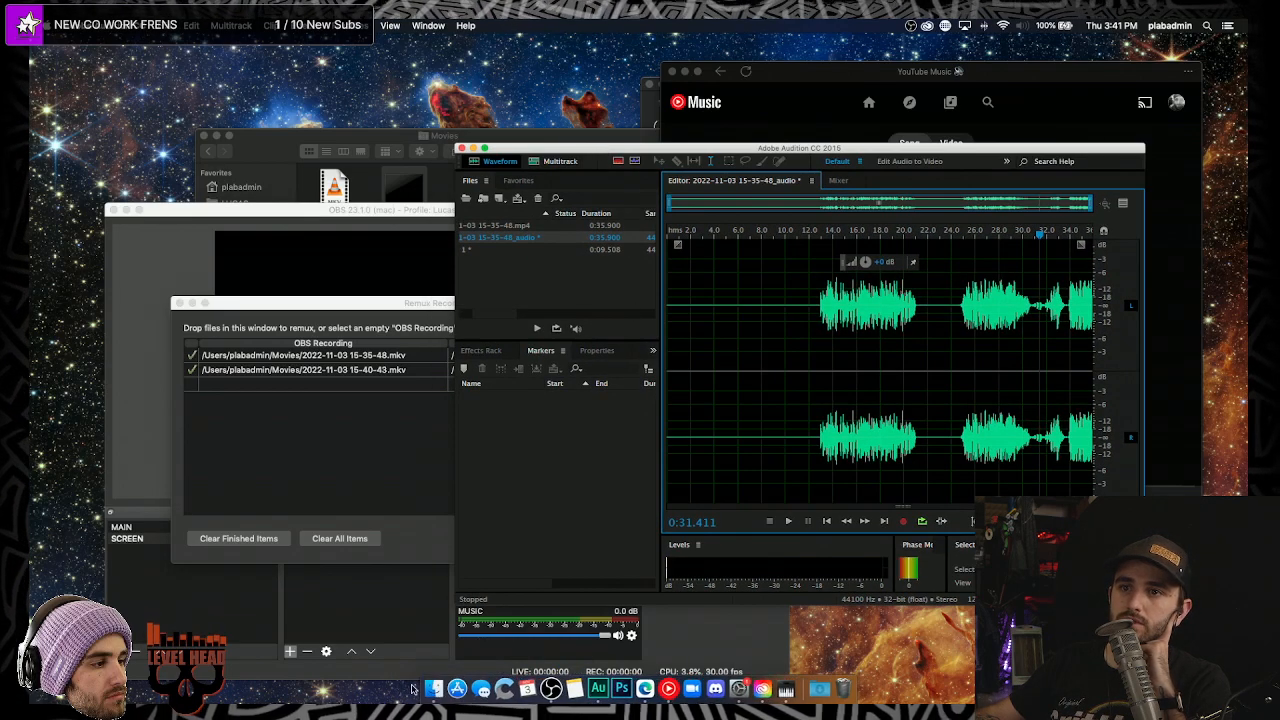
{"action": "left_click", "coordinate": [428, 686]}
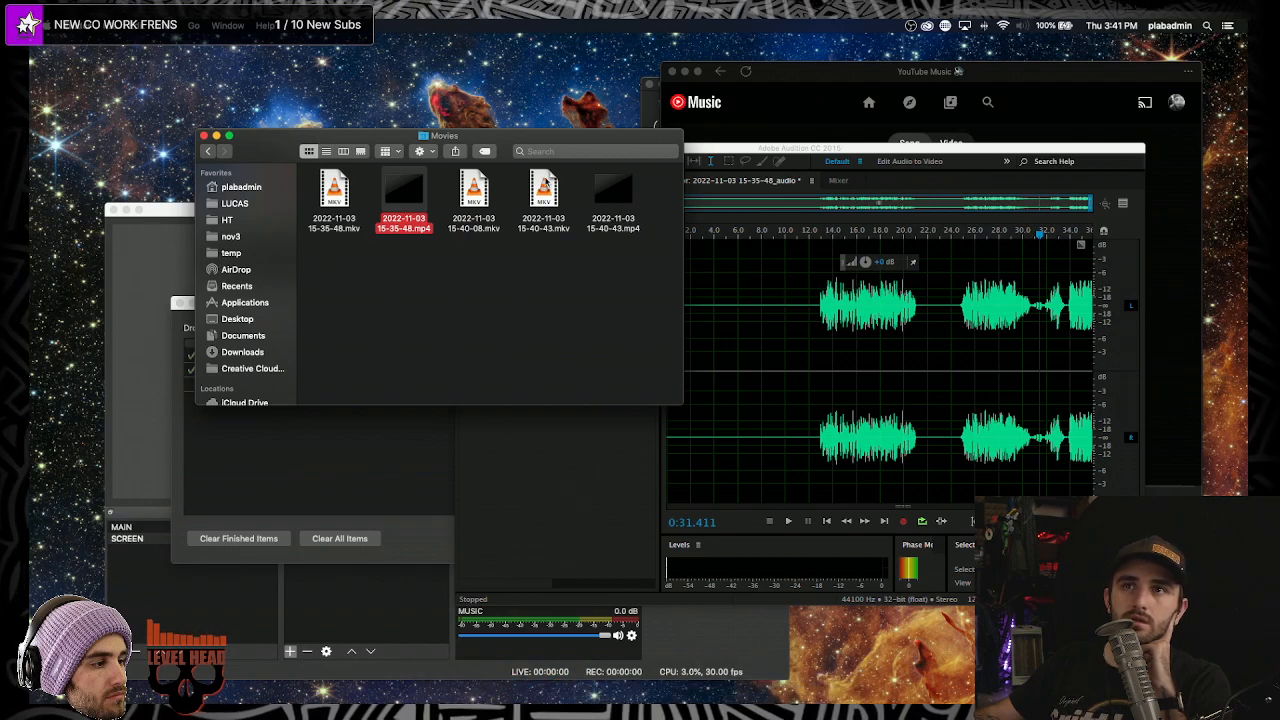
{"action": "left_click", "coordinate": [630, 205]}
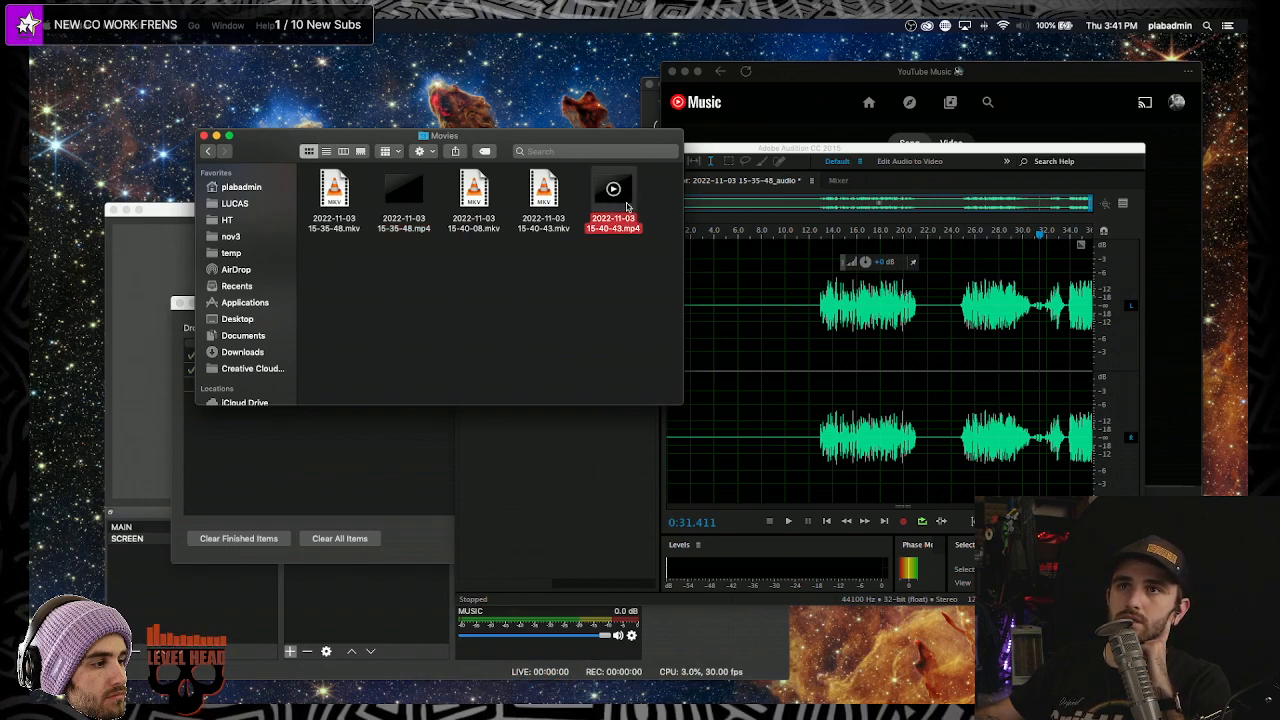
{"action": "left_click_drag", "start_coordinate": [628, 200], "coordinate": [747, 279]}
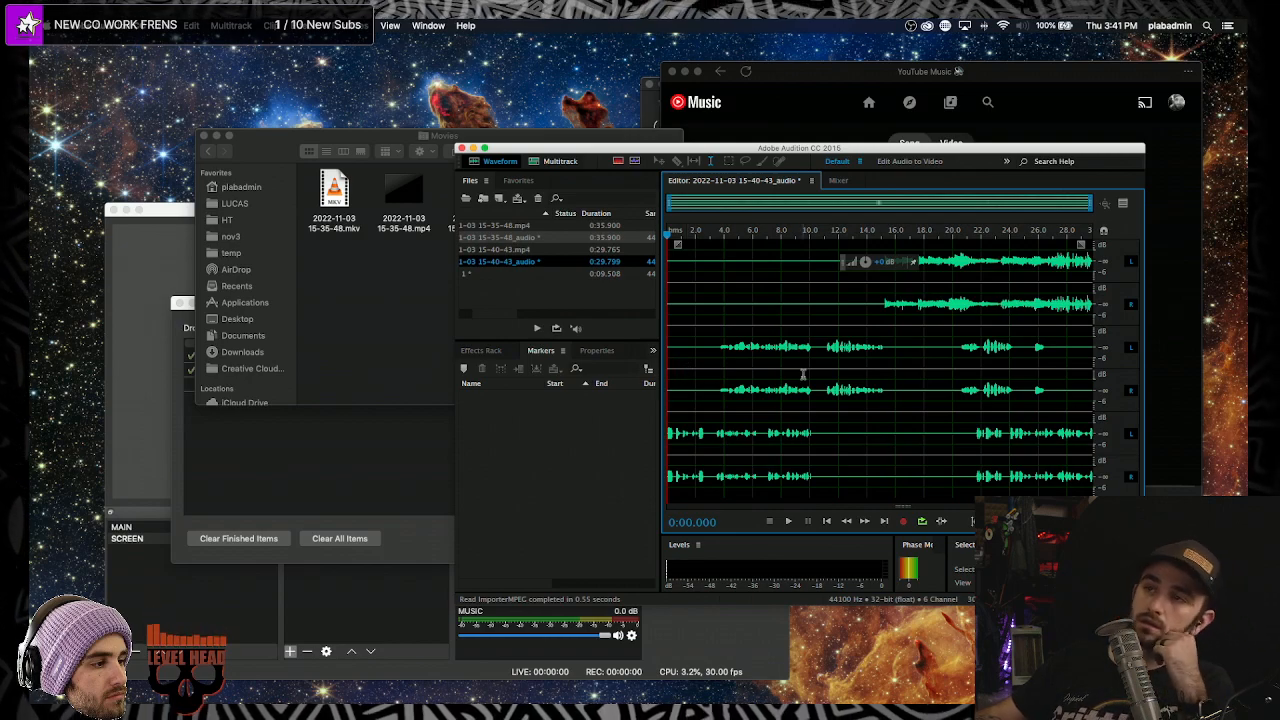
- Play the six-channel audio, pausing and resuming it to check the tracks
{"action": "scroll", "coordinate": [688, 355], "scroll_direction": "up", "scroll_amount": 3}
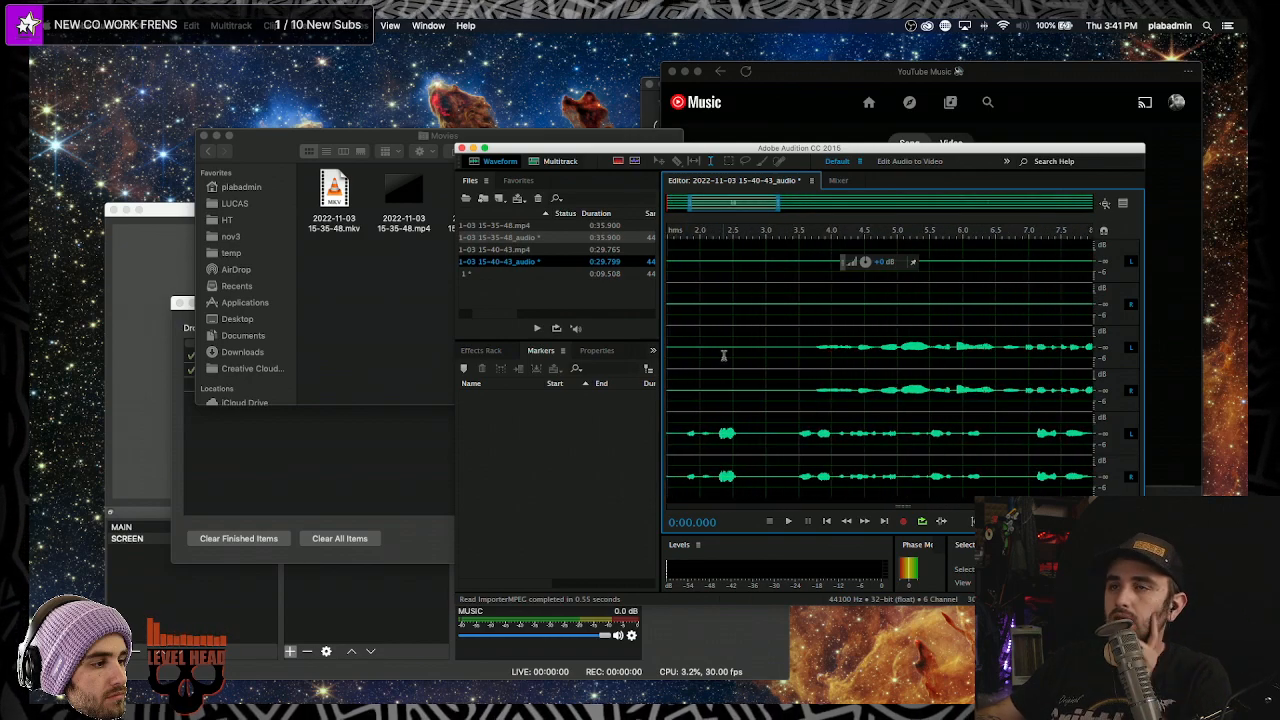
{"action": "key", "text": "space"}
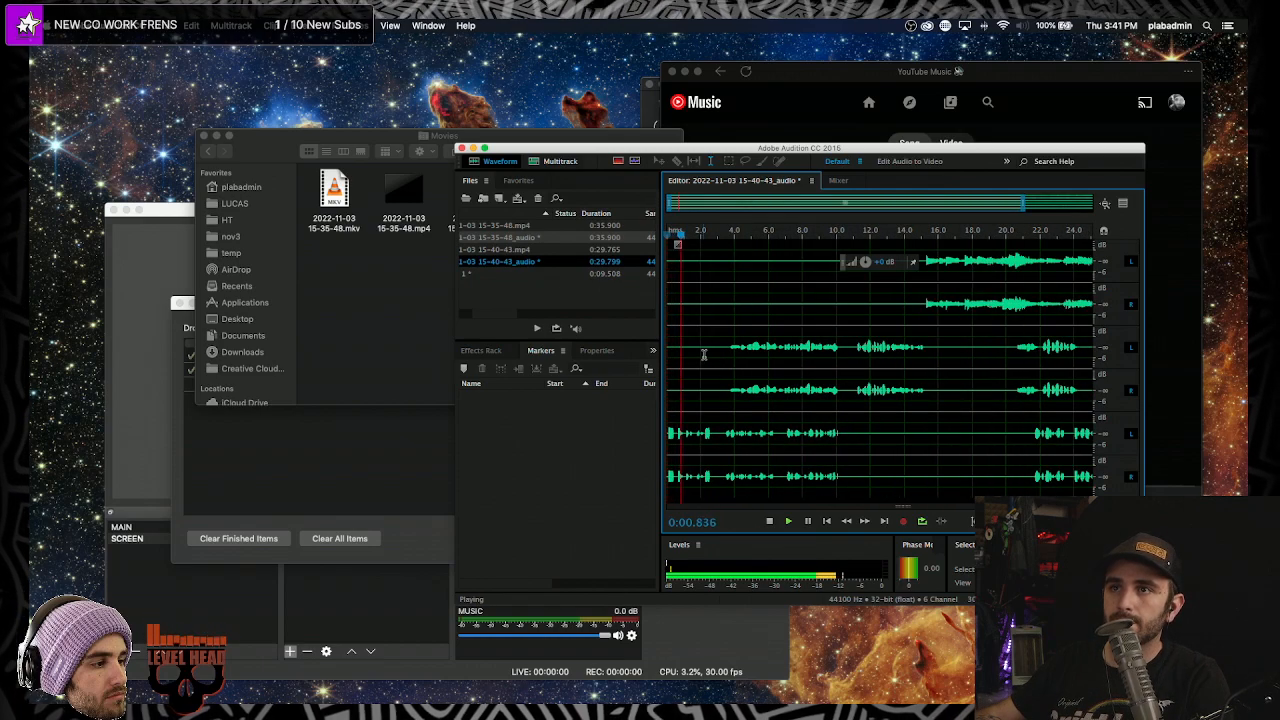
{"action": "scroll", "coordinate": [710, 357], "scroll_direction": "up", "scroll_amount": 2}
{"action": "key", "text": "space"}
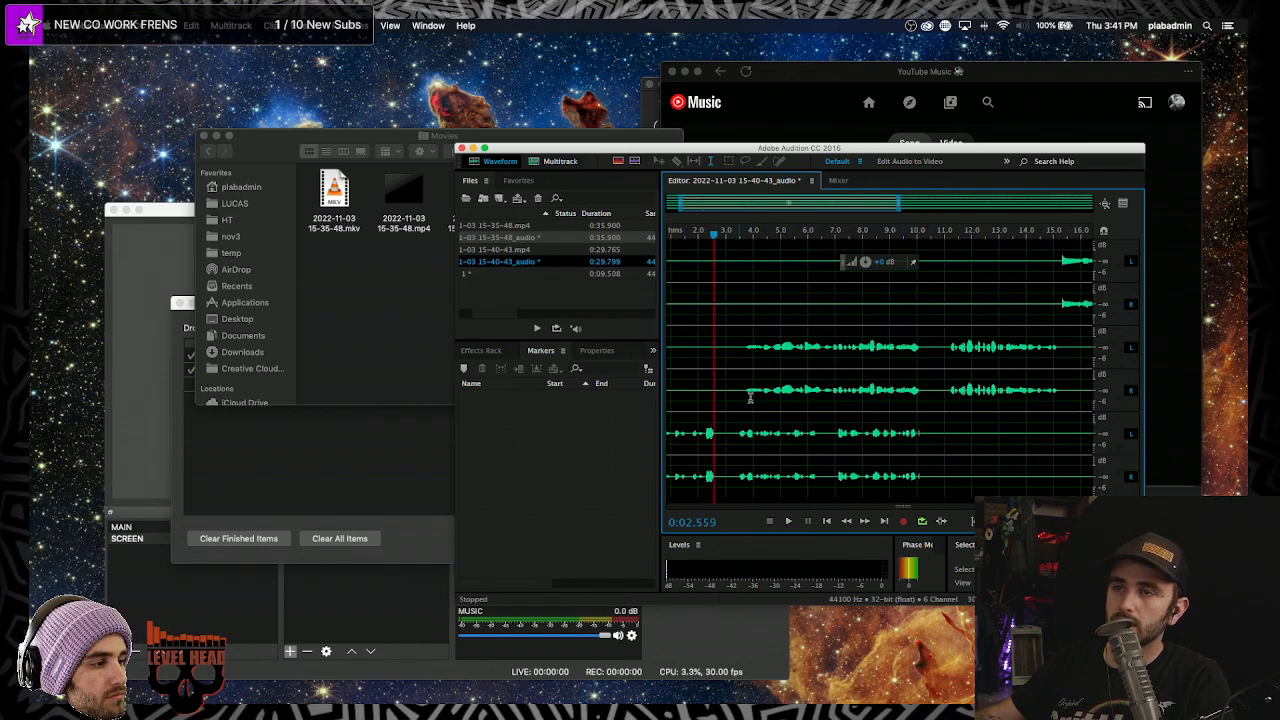
{"action": "key", "text": "space"}
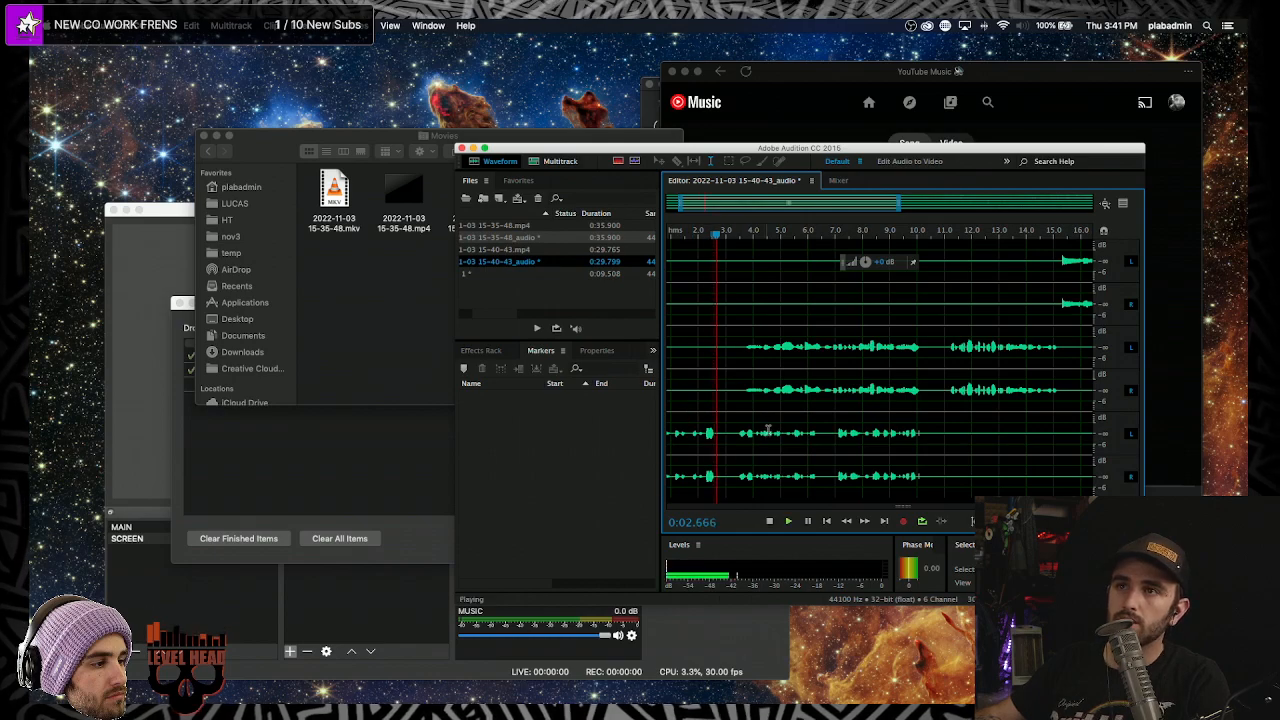
{"action": "scroll", "coordinate": [835, 417], "scroll_direction": "down", "scroll_amount": 4}
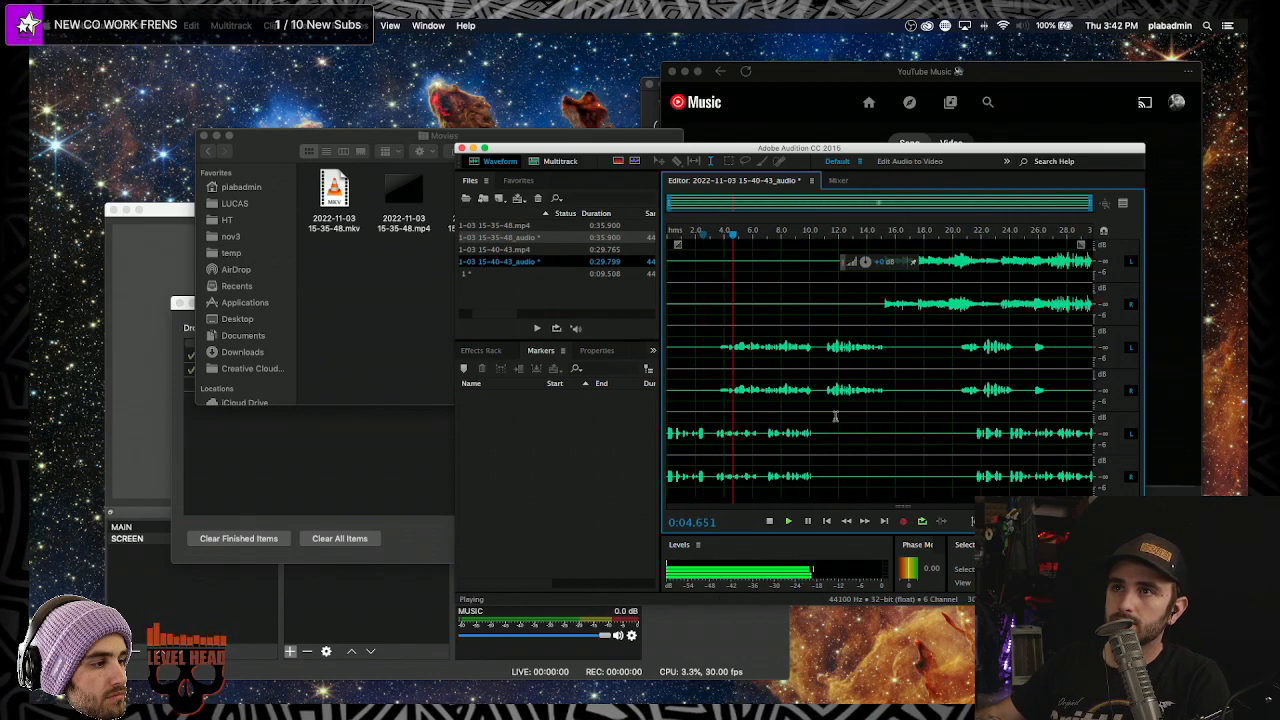
{"action": "key", "text": "space"}
- Maximize the Audition window and play the audio again from around 12 seconds
{"action": "left_click", "coordinate": [891, 376]}
{"action": "double_click", "coordinate": [765, 152]}
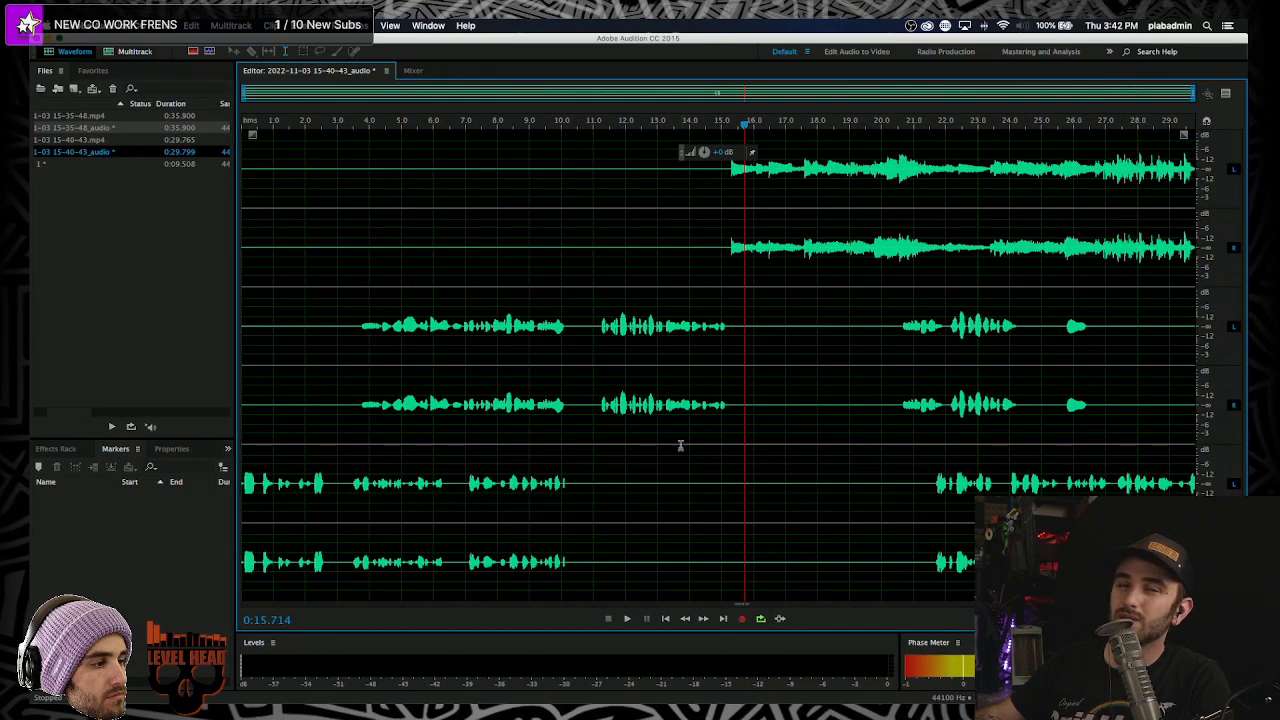
{"action": "left_click", "coordinate": [632, 222]}
{"action": "key", "text": "space"}
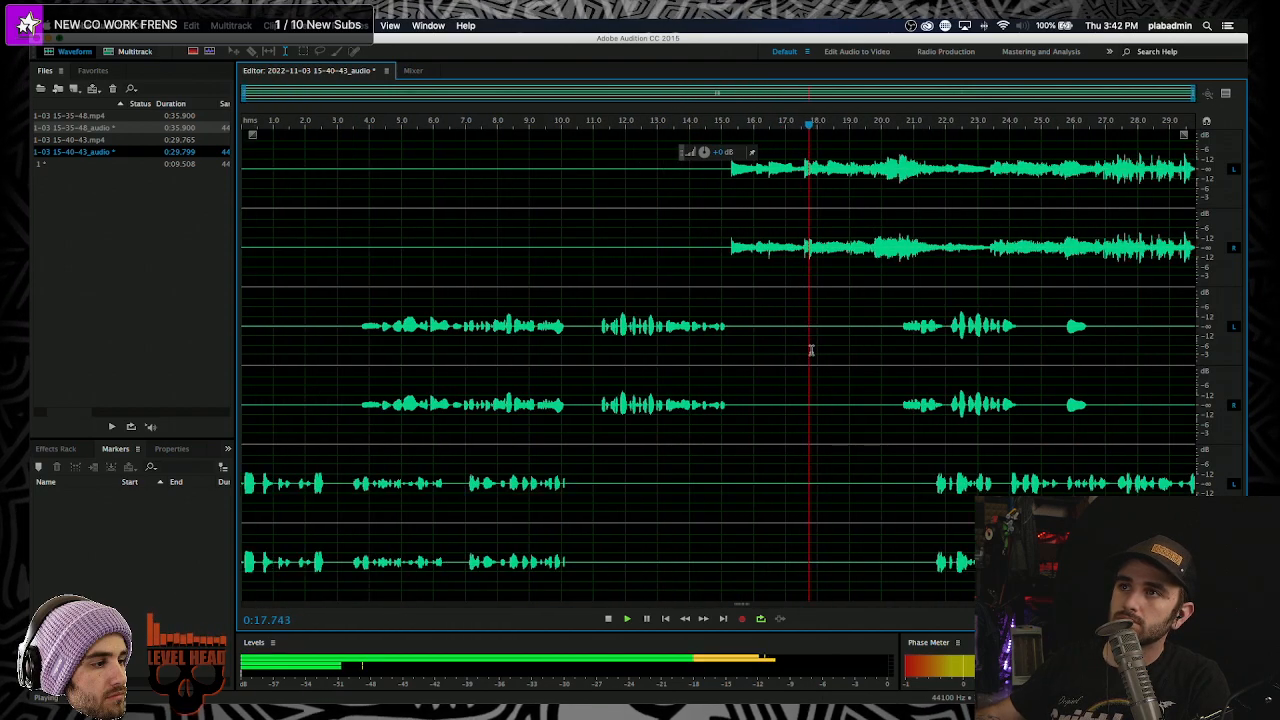
{"action": "key", "text": "space"}
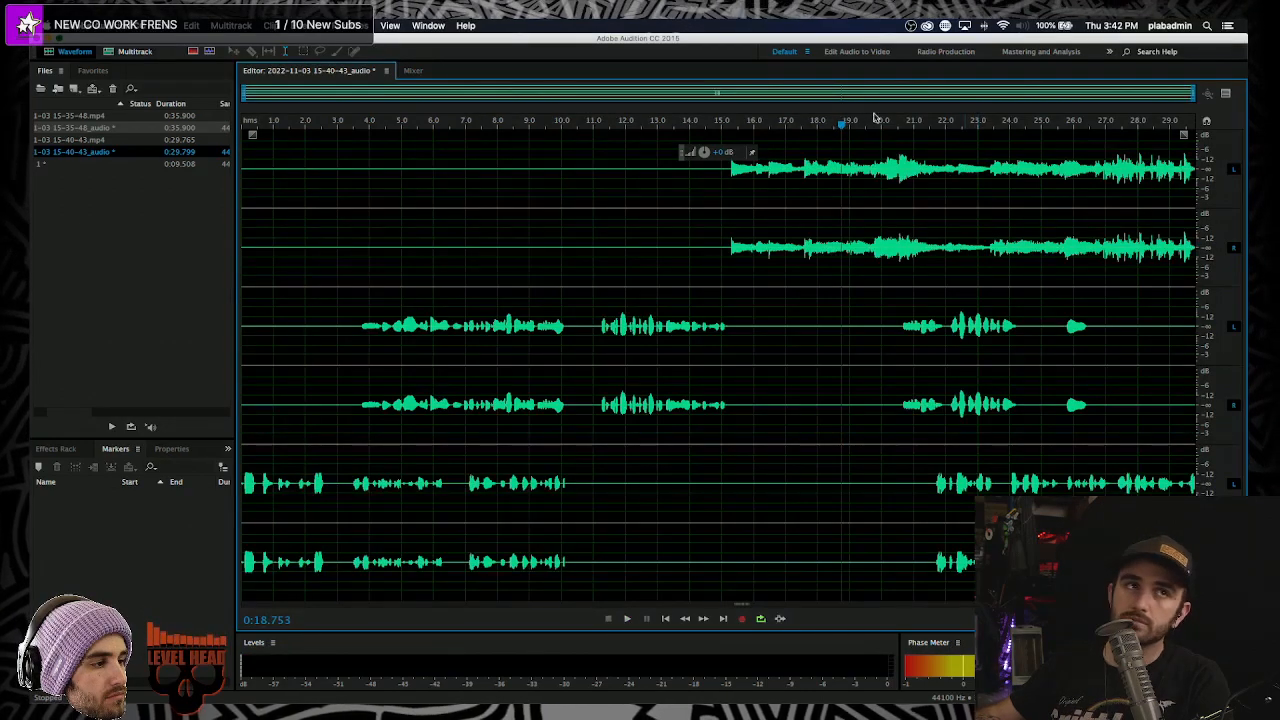